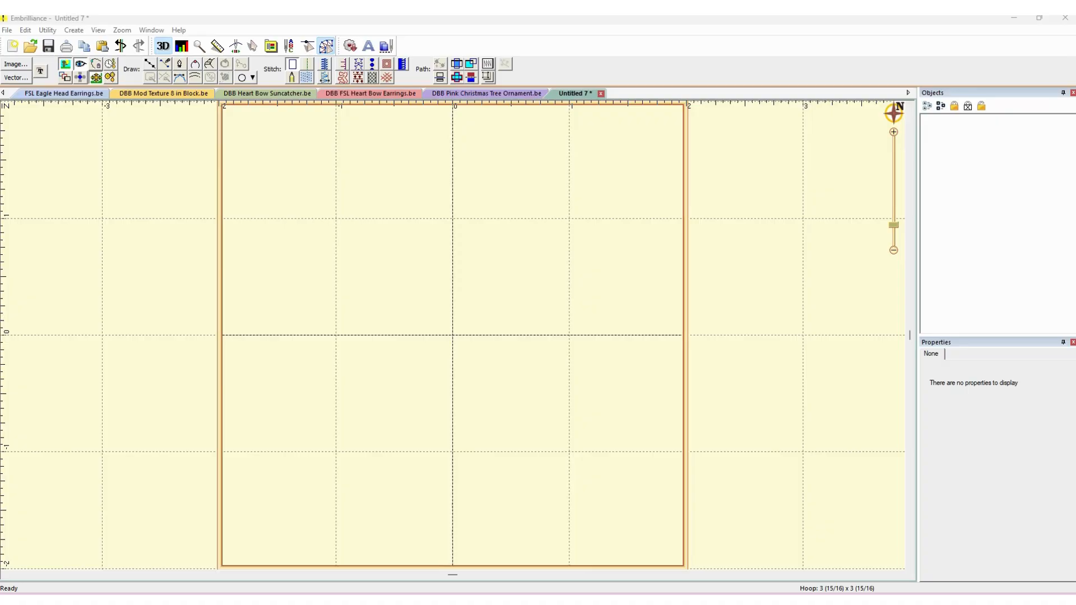
# Preview several vector drawings in the SVG folder and import ornament.svg into the blank design.
pyautogui.click(17, 81)
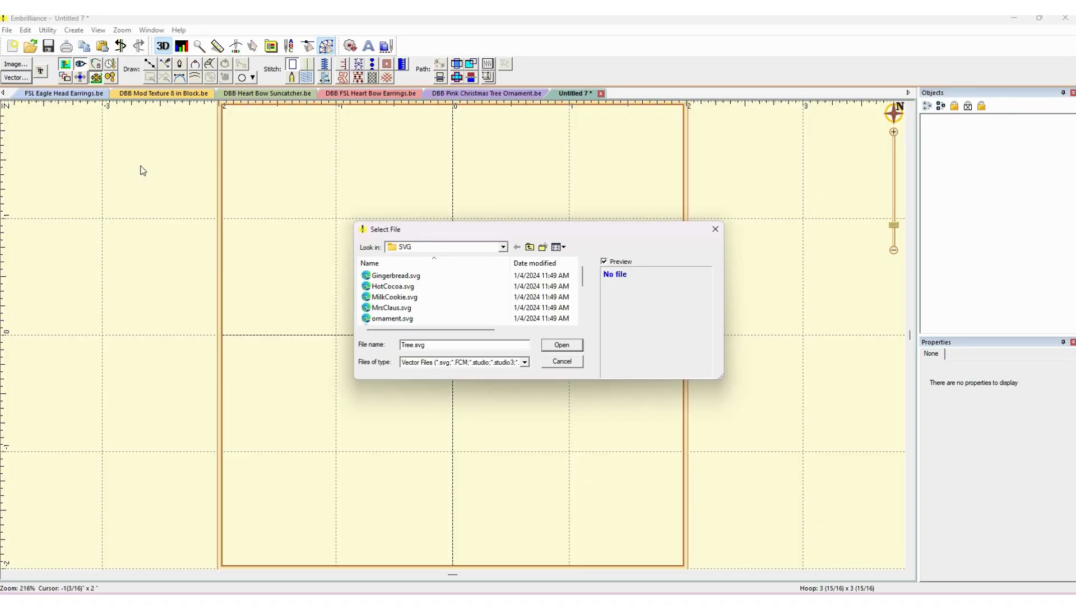
pyautogui.scroll(-1, 418, 302)
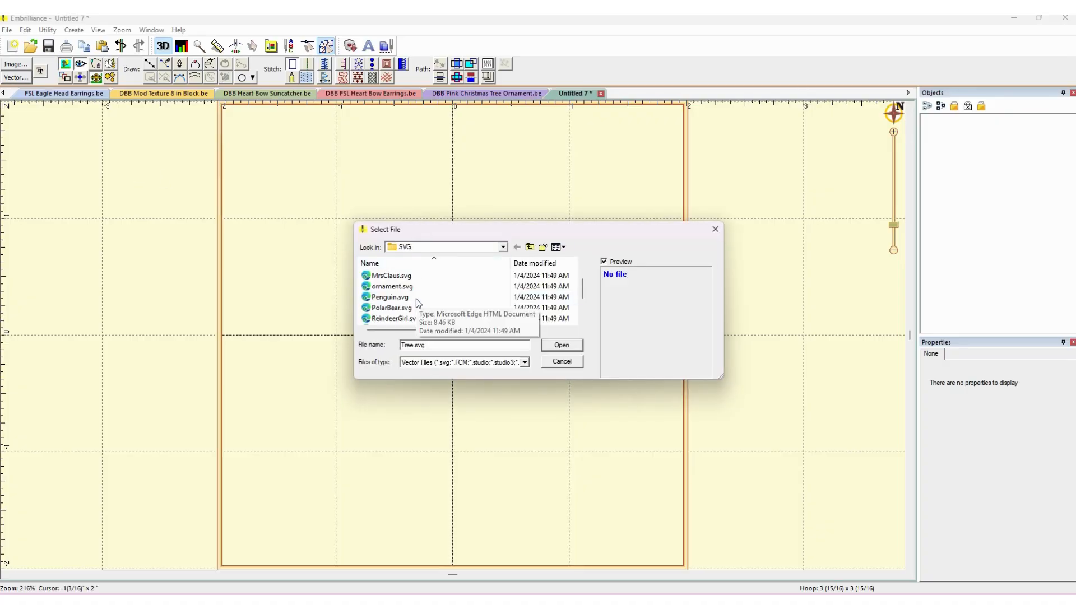
pyautogui.click(407, 287)
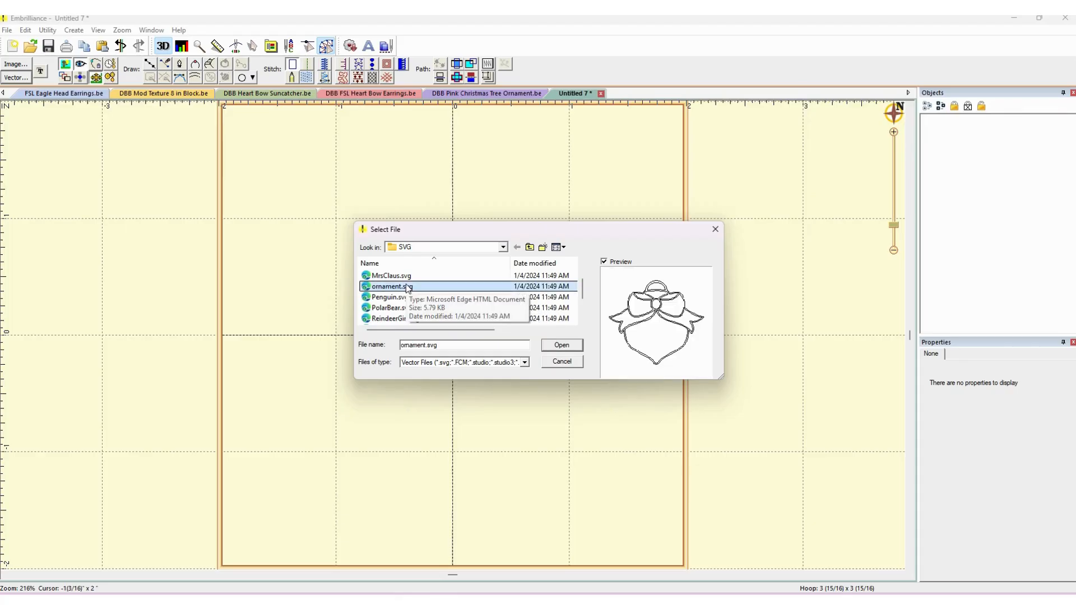
pyautogui.scroll(1, 408, 288)
pyautogui.click(395, 276)
pyautogui.click(397, 287)
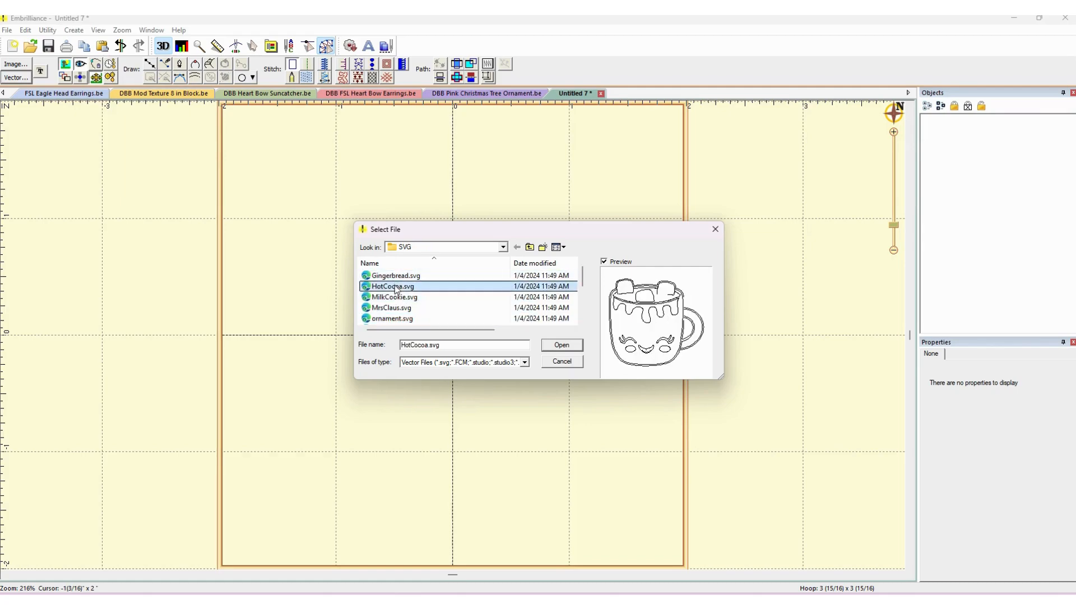
pyautogui.click(398, 297)
pyautogui.click(398, 308)
pyautogui.scroll(-1, 397, 311)
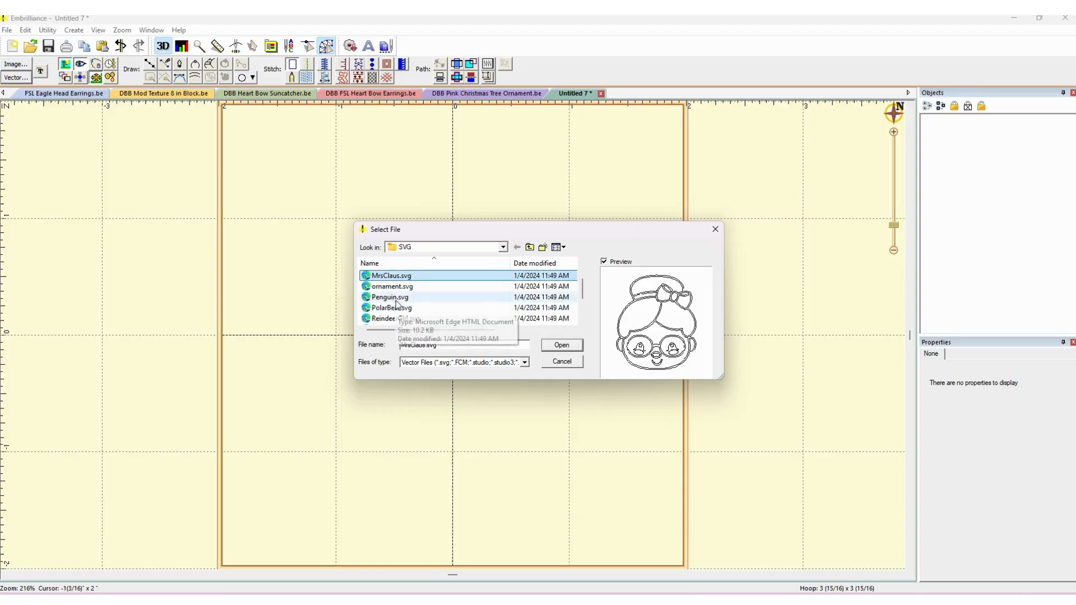
pyautogui.click(397, 288)
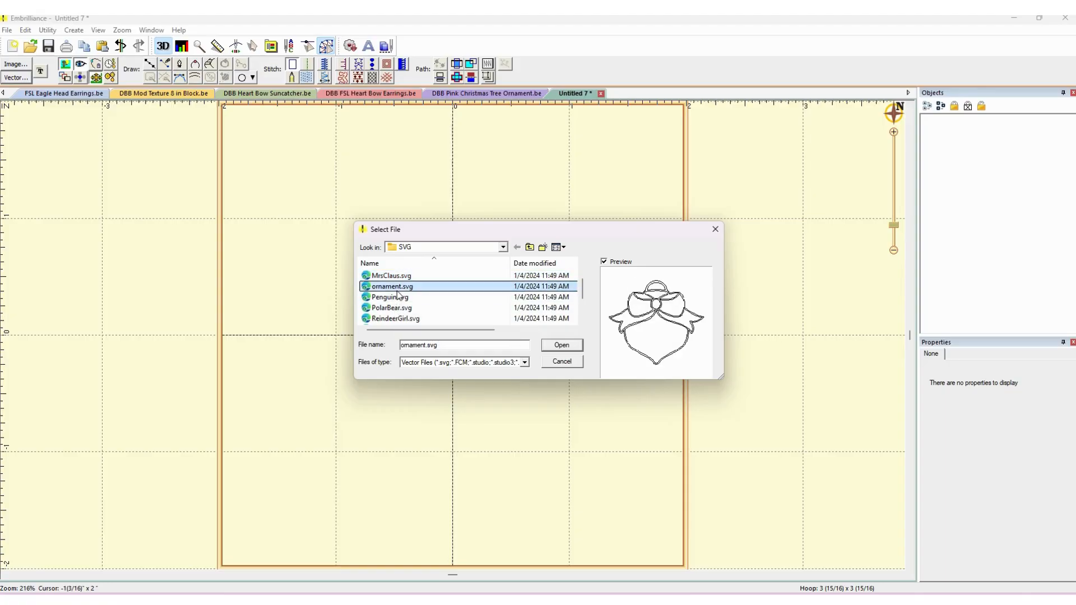
pyautogui.click(572, 347)
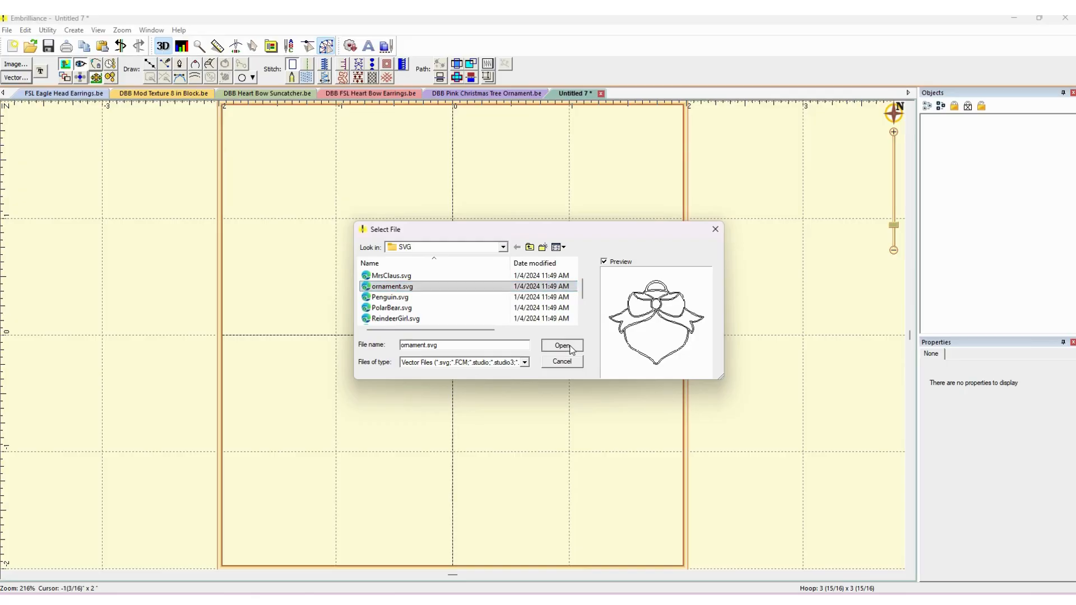
# Scale the whole ornament drawing down to about 3 13/16 by 3 3/8 inches and centre it inside the hoop.
pyautogui.scroll(-1, 538, 328)
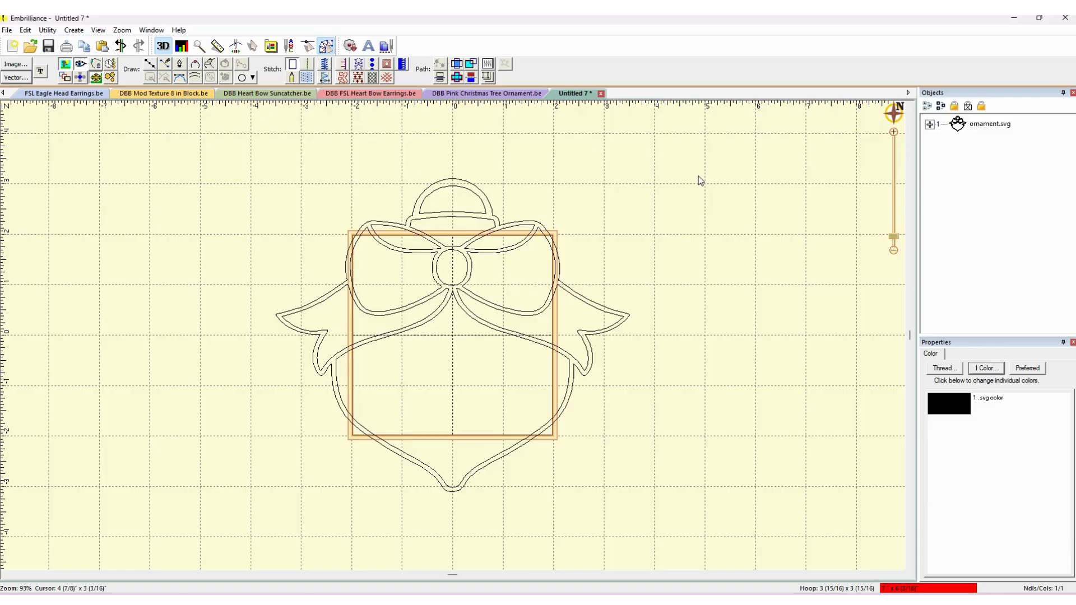
pyautogui.click(990, 123)
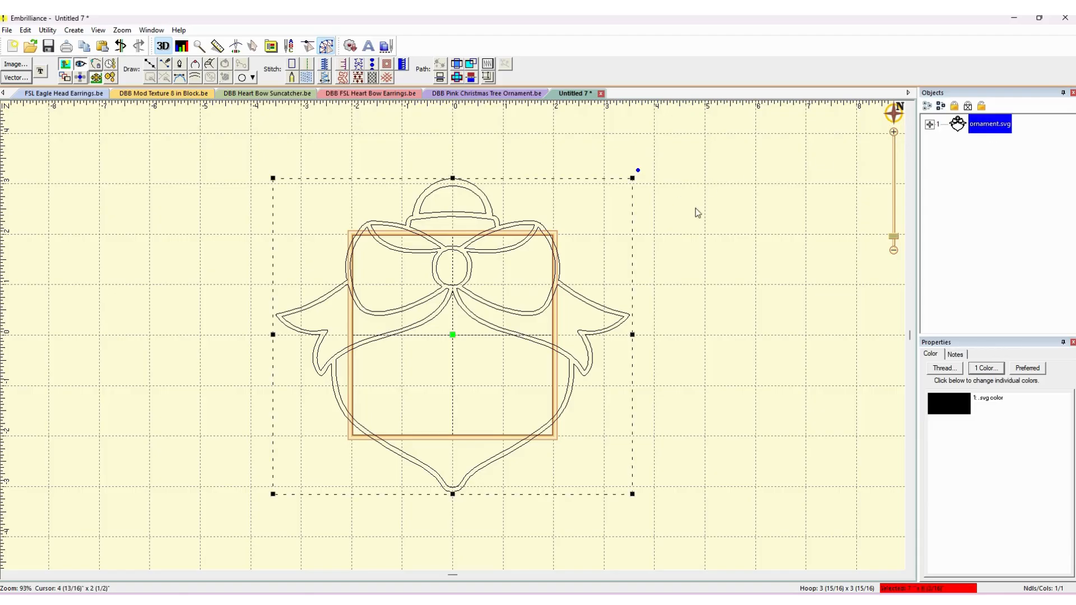
pyautogui.moveTo(633, 177); pyautogui.dragTo(506, 305)
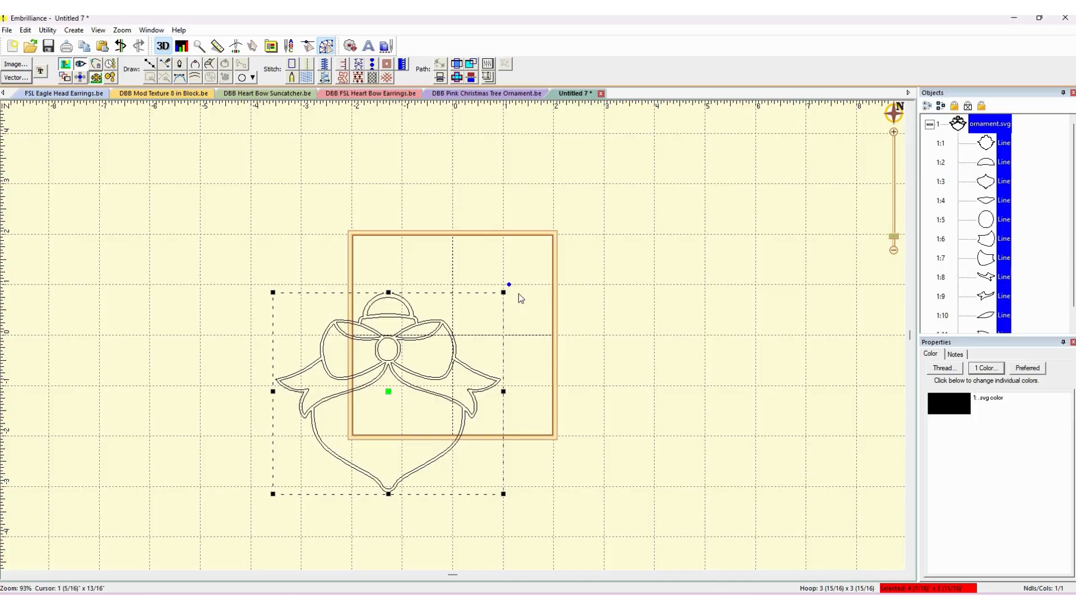
pyautogui.moveTo(389, 392); pyautogui.dragTo(454, 339)
pyautogui.moveTo(570, 236); pyautogui.dragTo(549, 250)
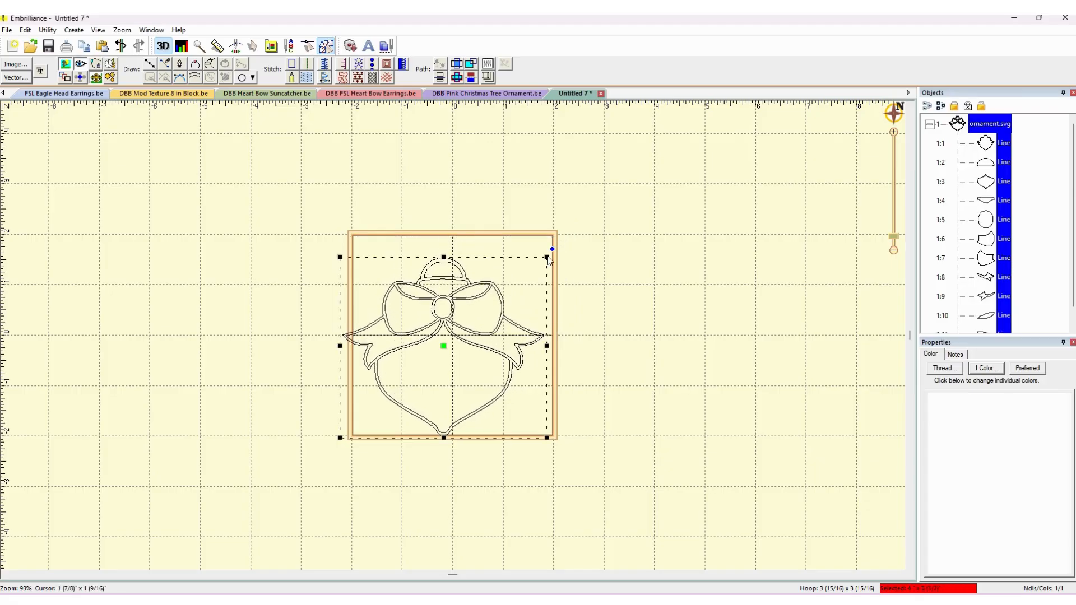
pyautogui.moveTo(447, 343); pyautogui.dragTo(456, 338)
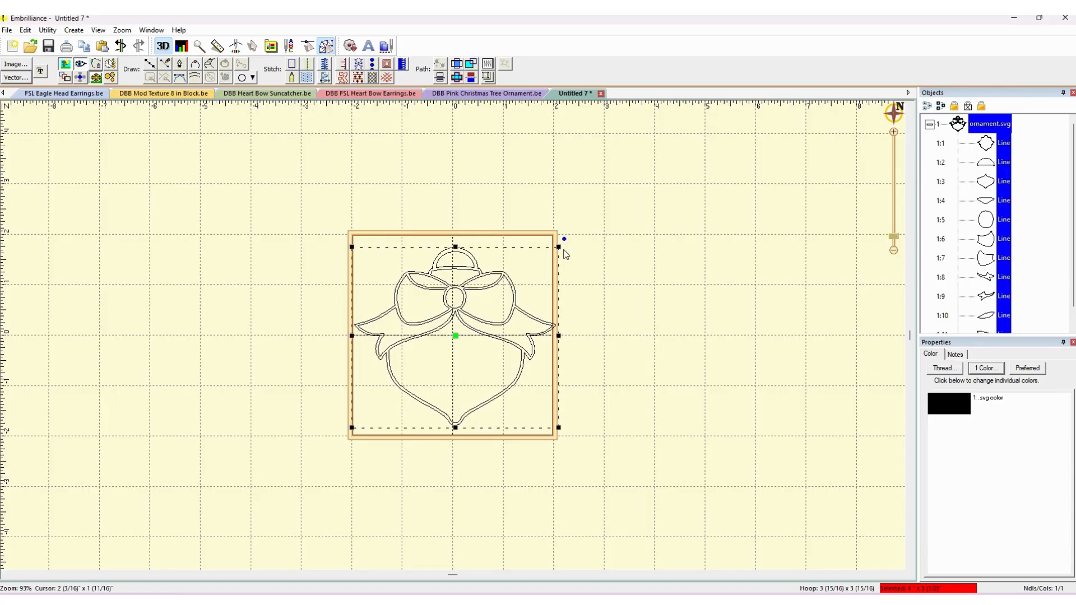
pyautogui.moveTo(559, 247); pyautogui.dragTo(551, 253)
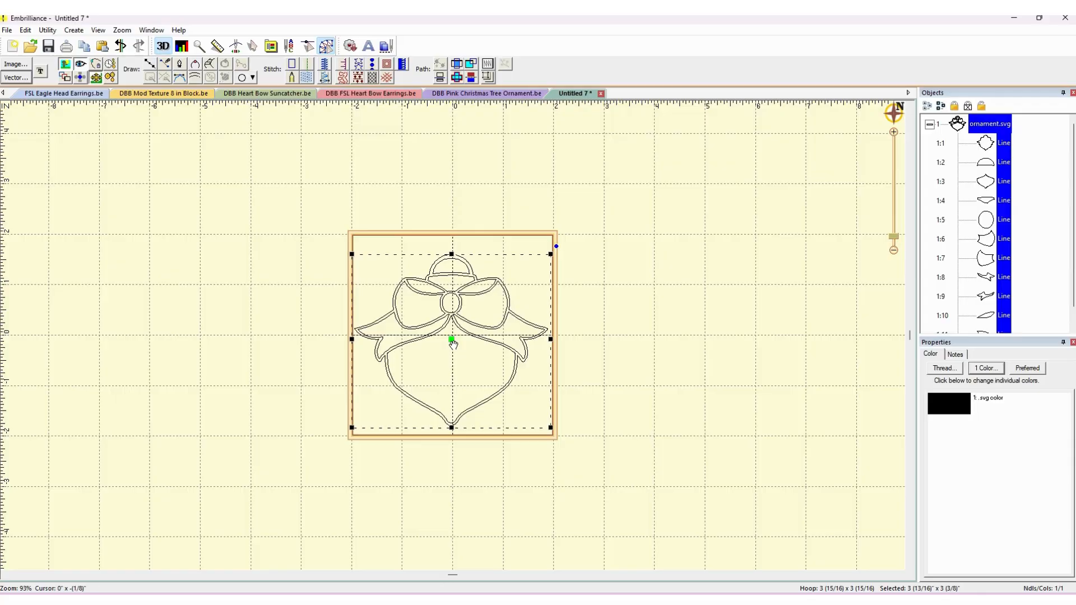
pyautogui.moveTo(455, 342); pyautogui.dragTo(457, 338)
pyautogui.click(561, 239)
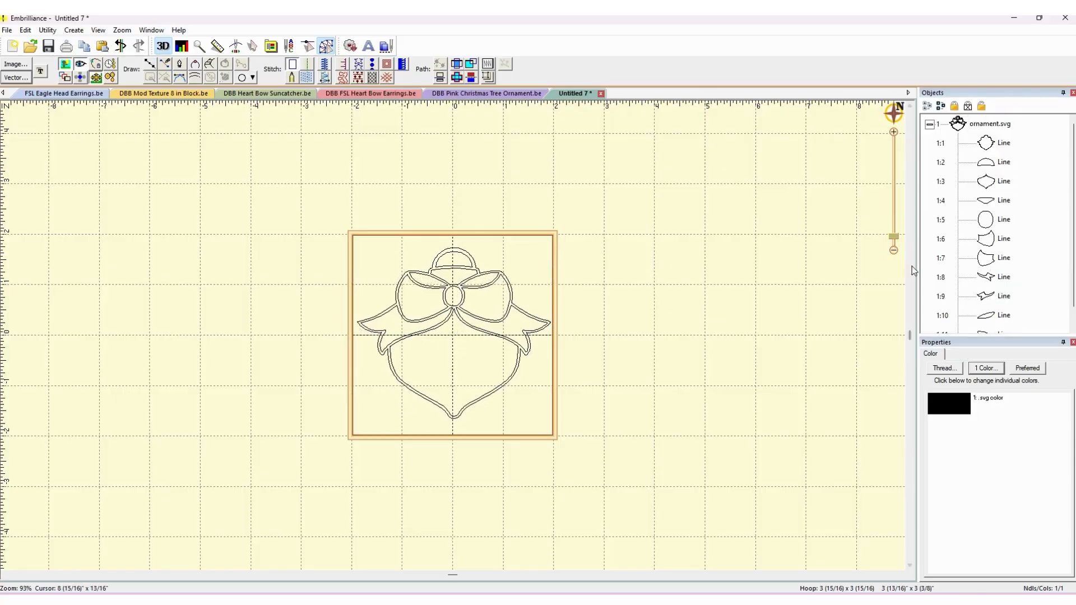
# Examine each line of the ornament drawing in turn to identify which part of the shape it forms.
pyautogui.click(986, 145)
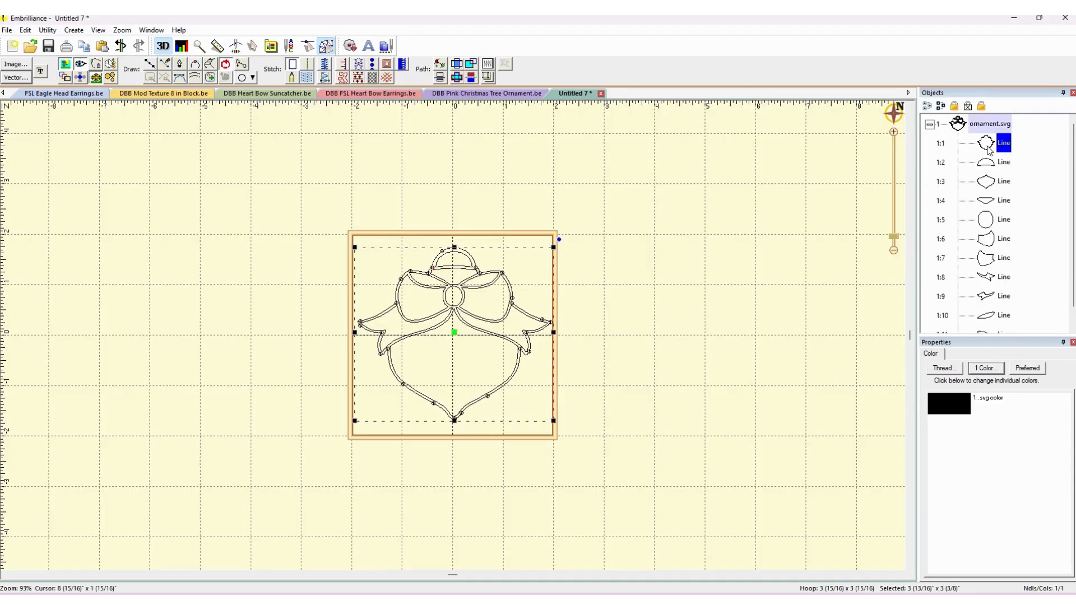
pyautogui.click(991, 163)
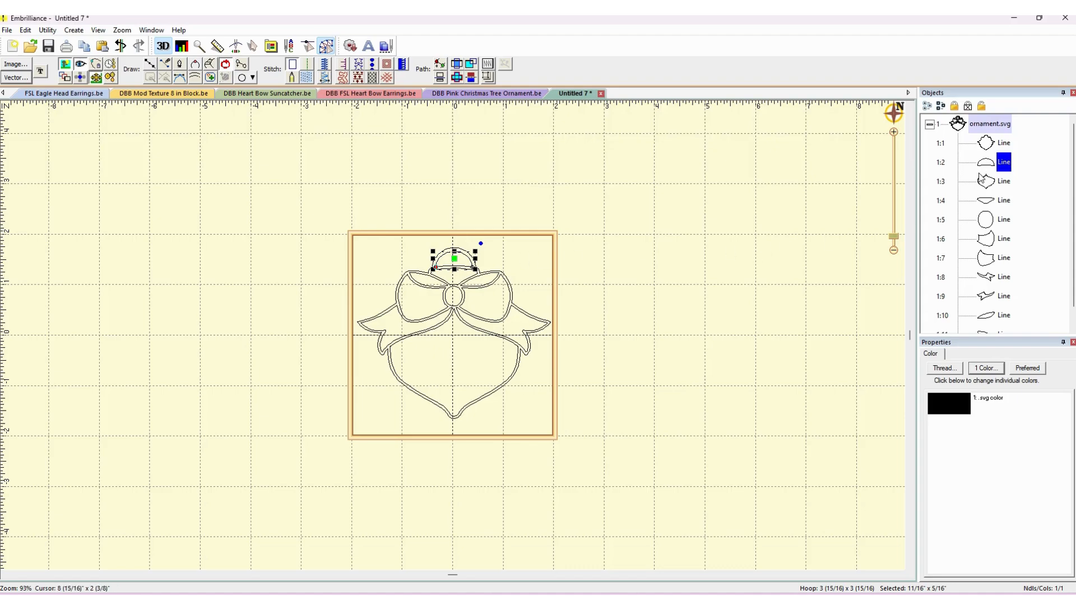
pyautogui.click(982, 181)
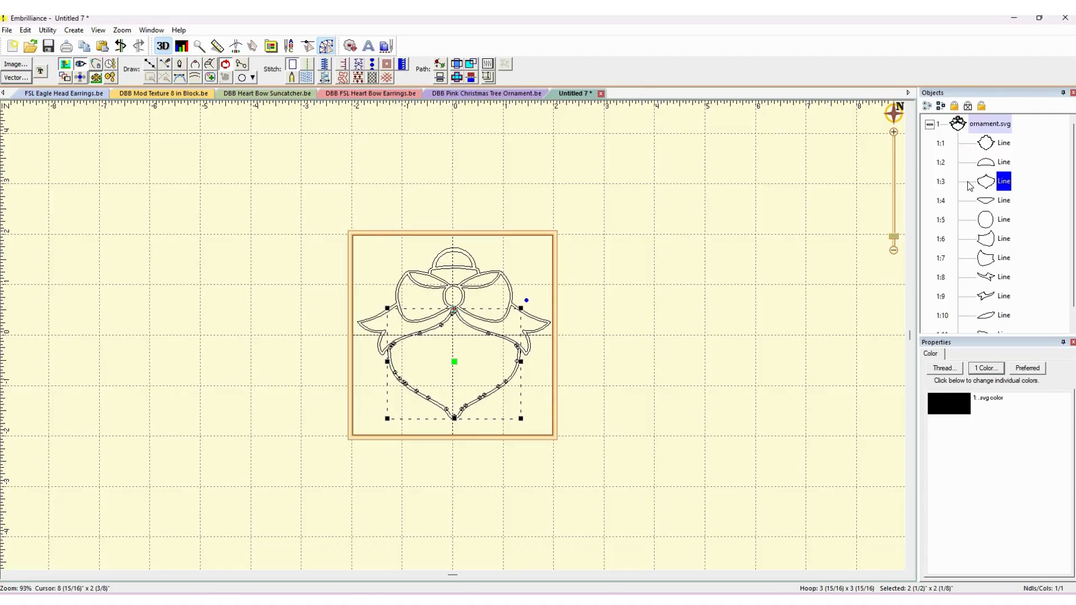
pyautogui.click(990, 202)
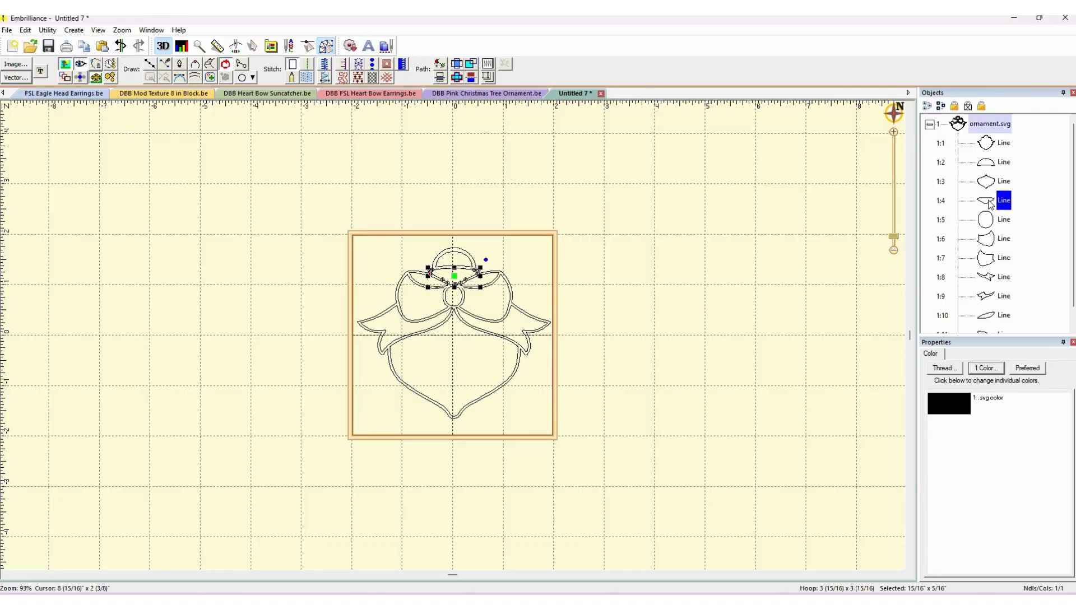
pyautogui.click(990, 219)
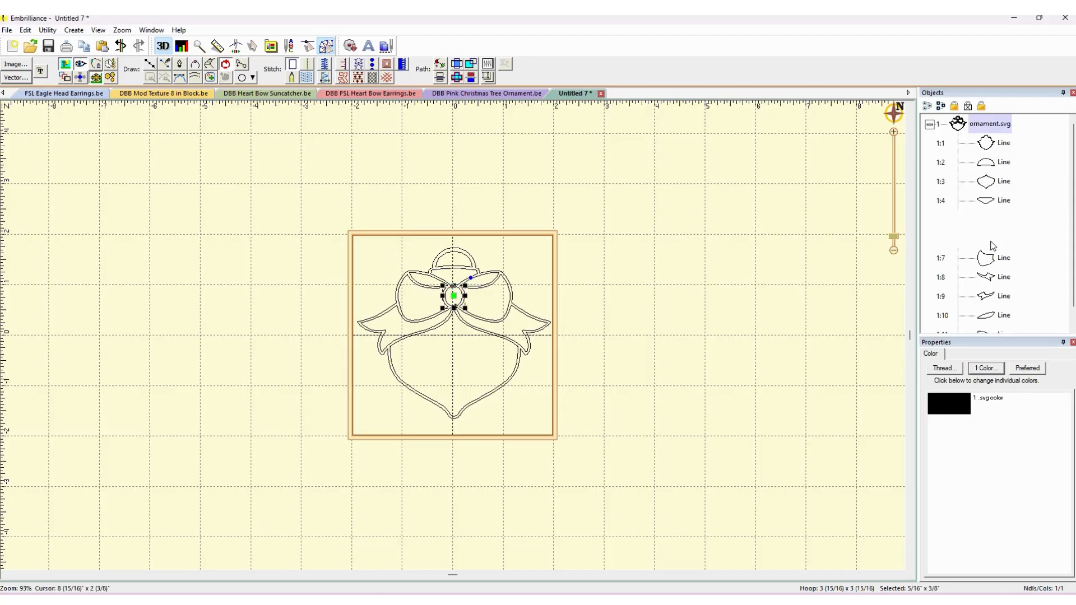
pyautogui.click(989, 239)
pyautogui.click(984, 267)
pyautogui.click(988, 277)
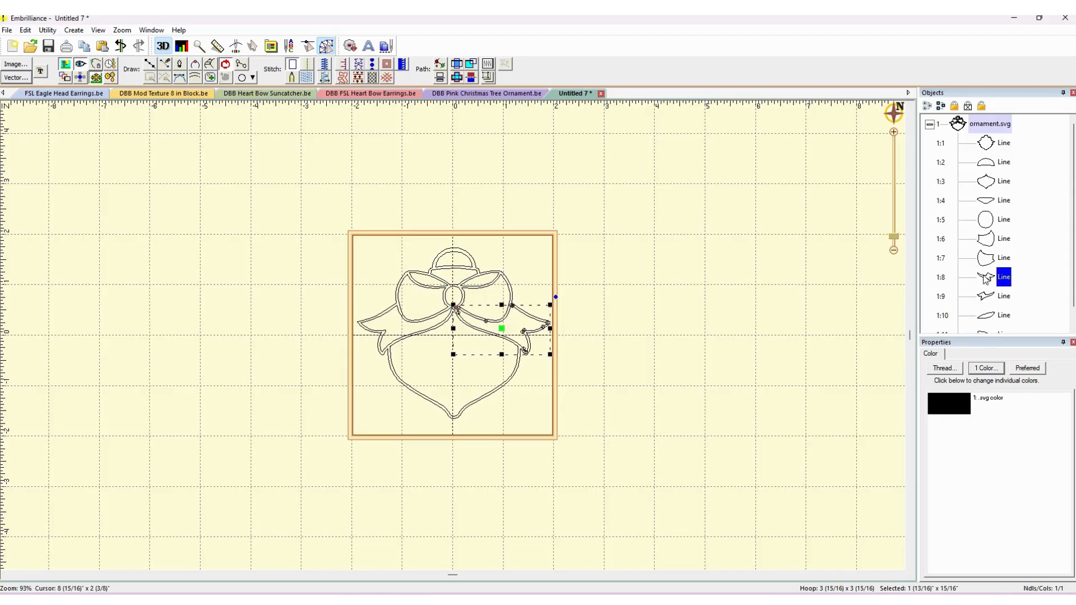
pyautogui.click(988, 296)
pyautogui.click(989, 315)
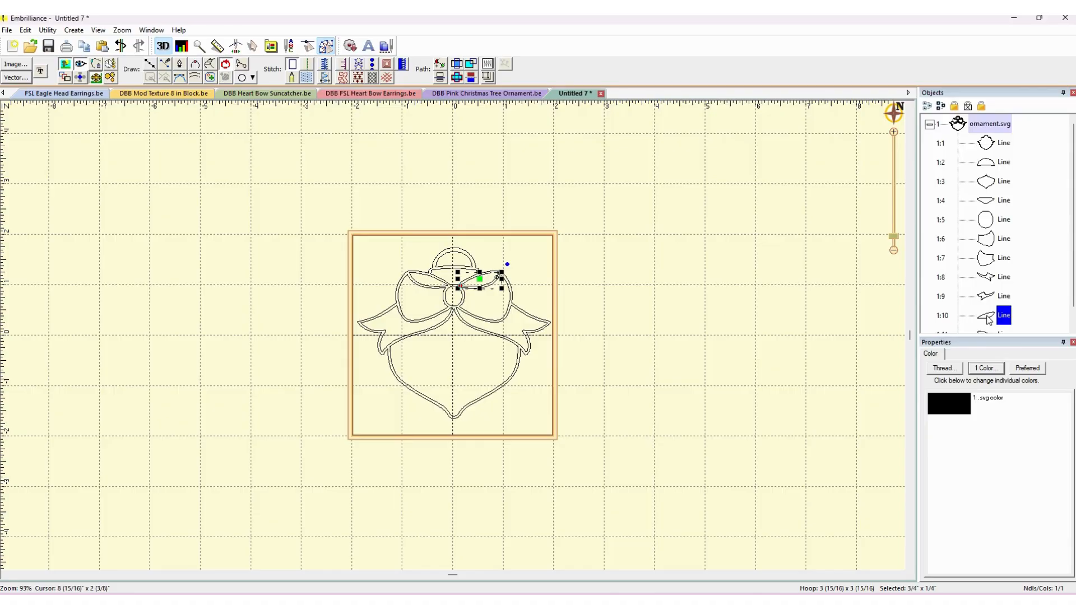
pyautogui.scroll(-1, 989, 319)
pyautogui.click(989, 317)
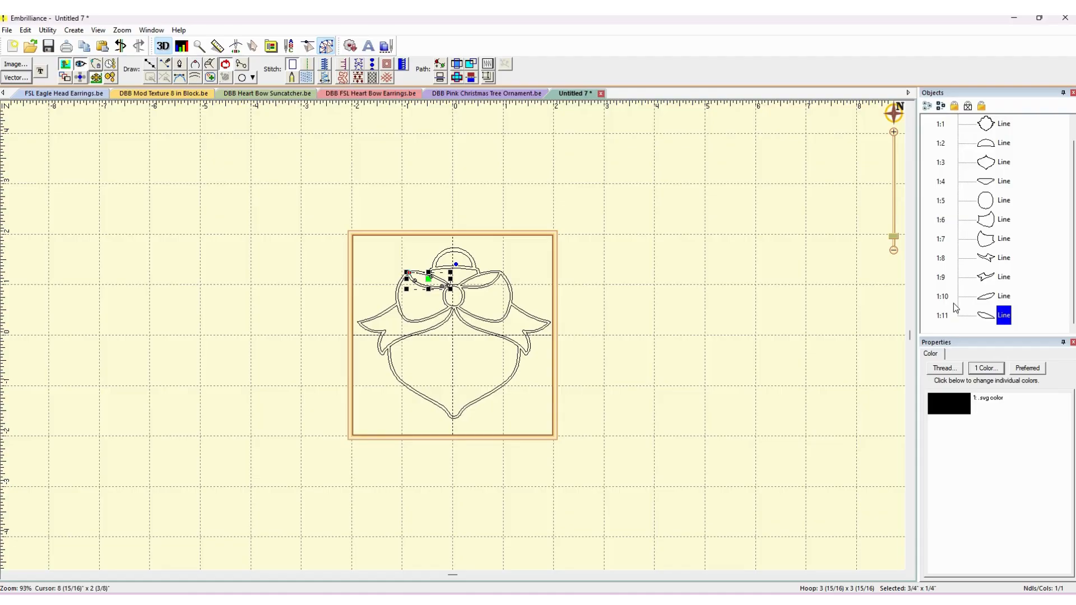
pyautogui.click(808, 286)
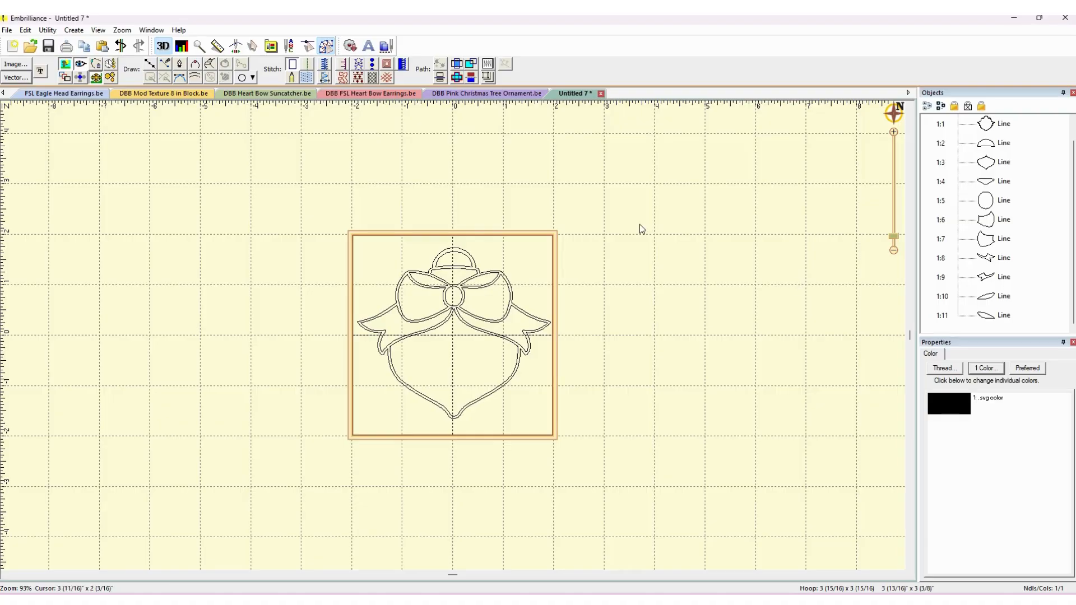
# Pull the outer silhouette line away from the ornament's inner shapes and delete it.
pyautogui.click(1002, 126)
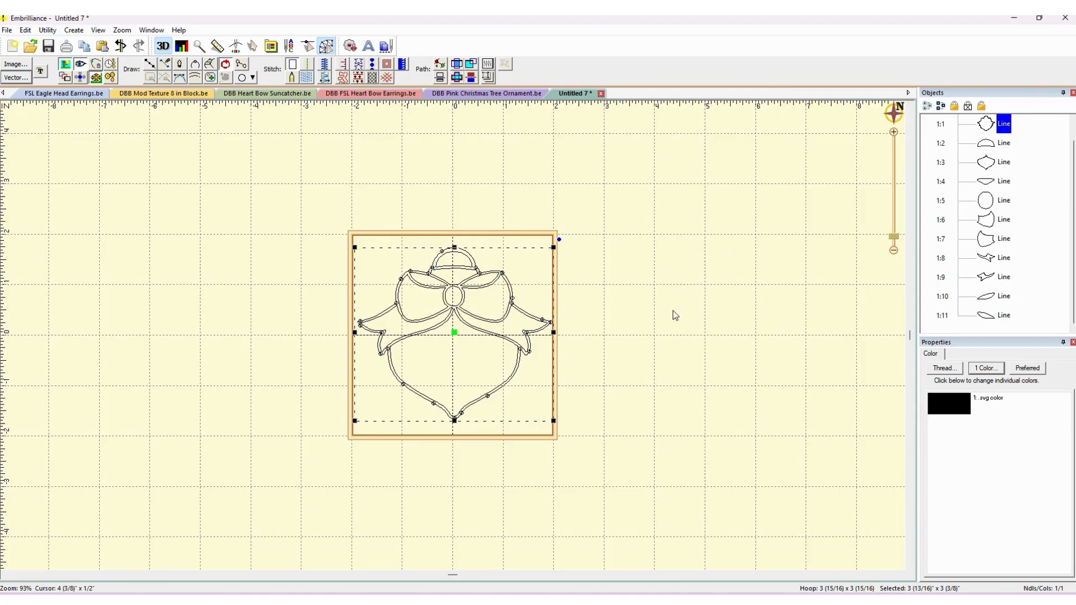
pyautogui.scroll(2, 675, 312)
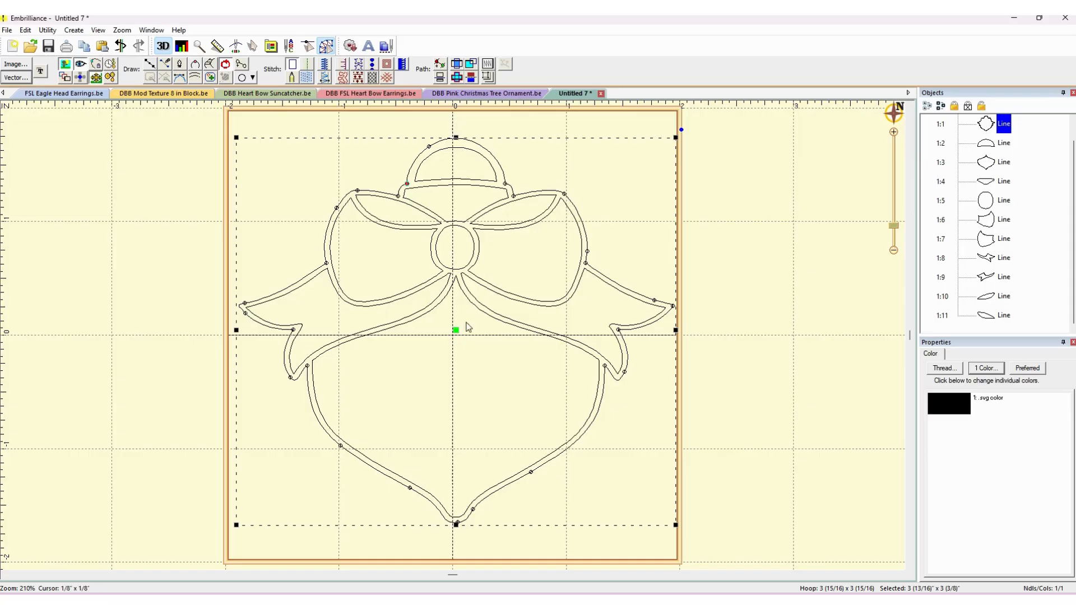
pyautogui.moveTo(456, 330); pyautogui.dragTo(701, 318)
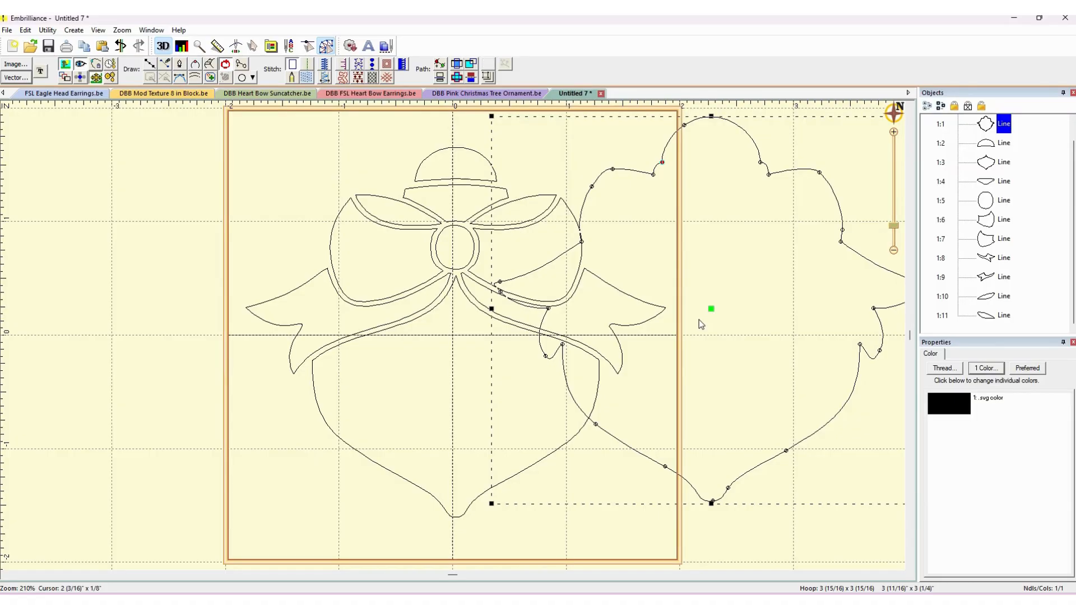
pyautogui.press('Delete')
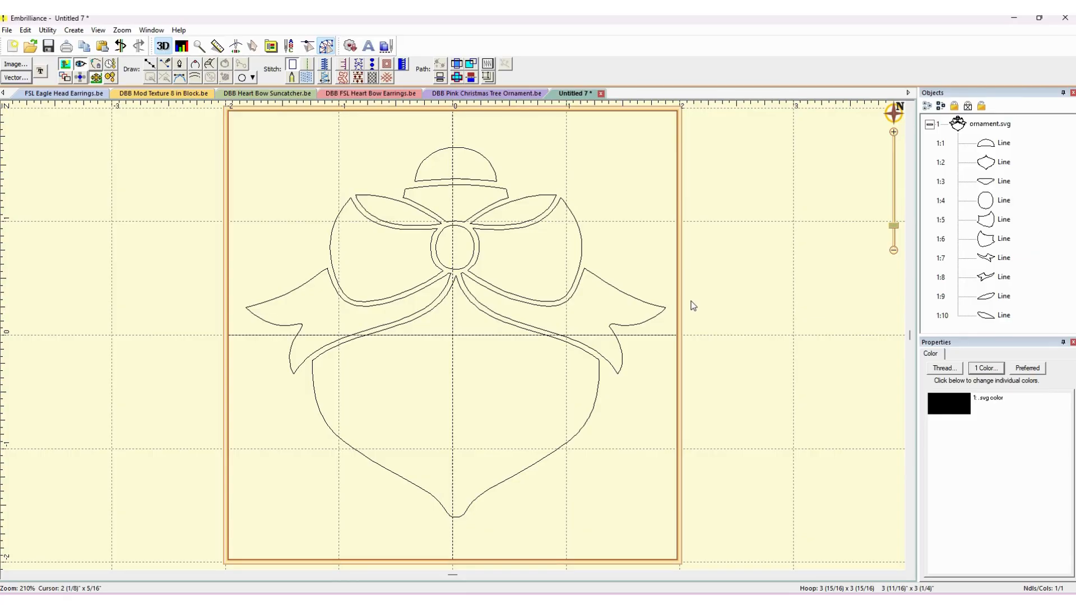
# Set the thread color of the large ornament body line below the bow to Isacord Poly 2155 Pink Tulip.
pyautogui.click(1003, 162)
pyautogui.click(944, 368)
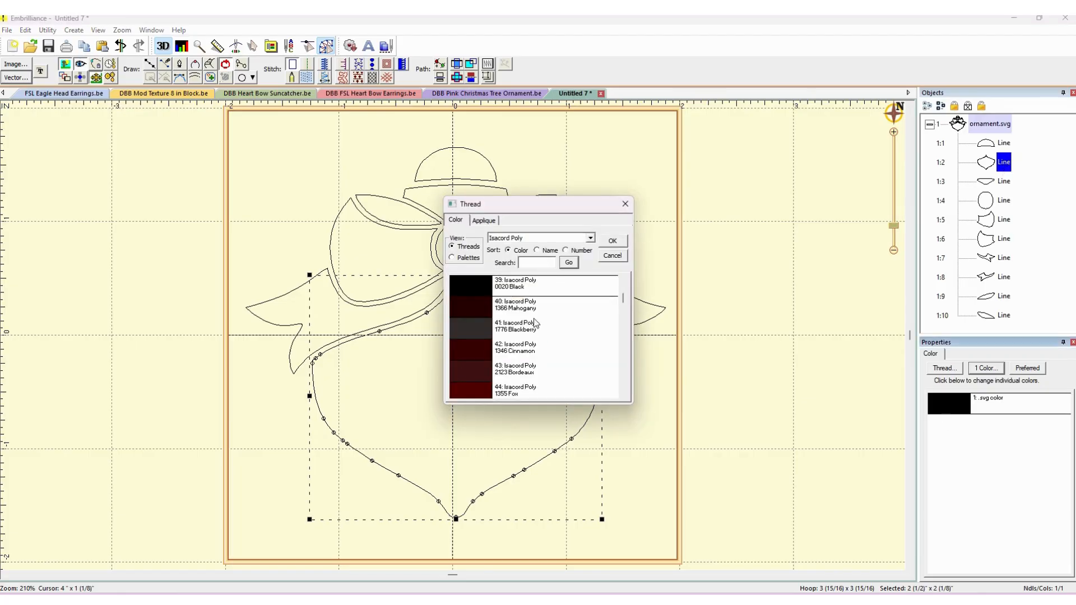
pyautogui.click(581, 256)
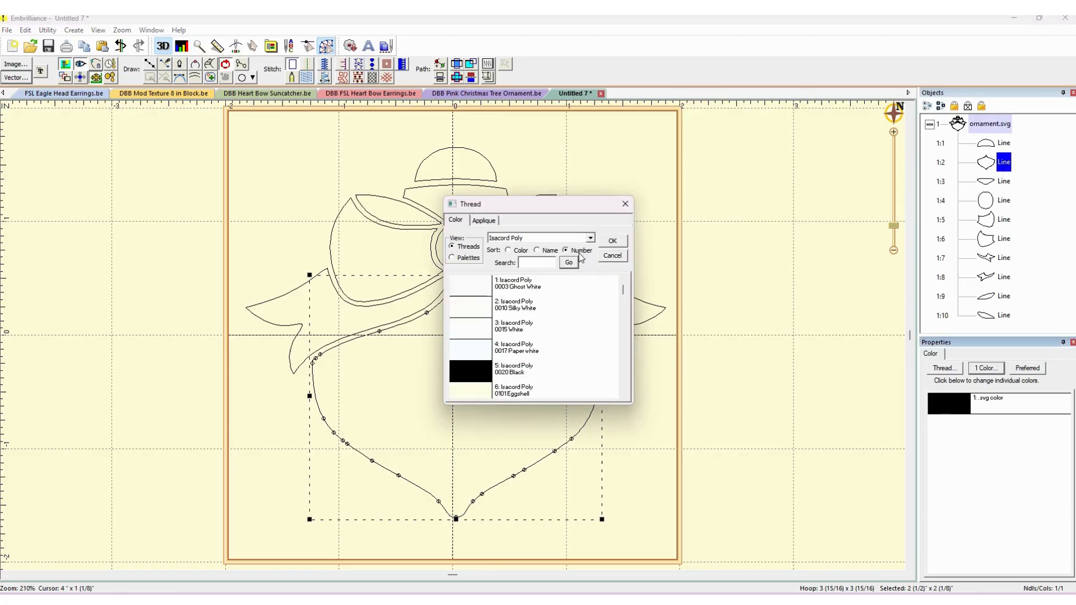
pyautogui.click(508, 250)
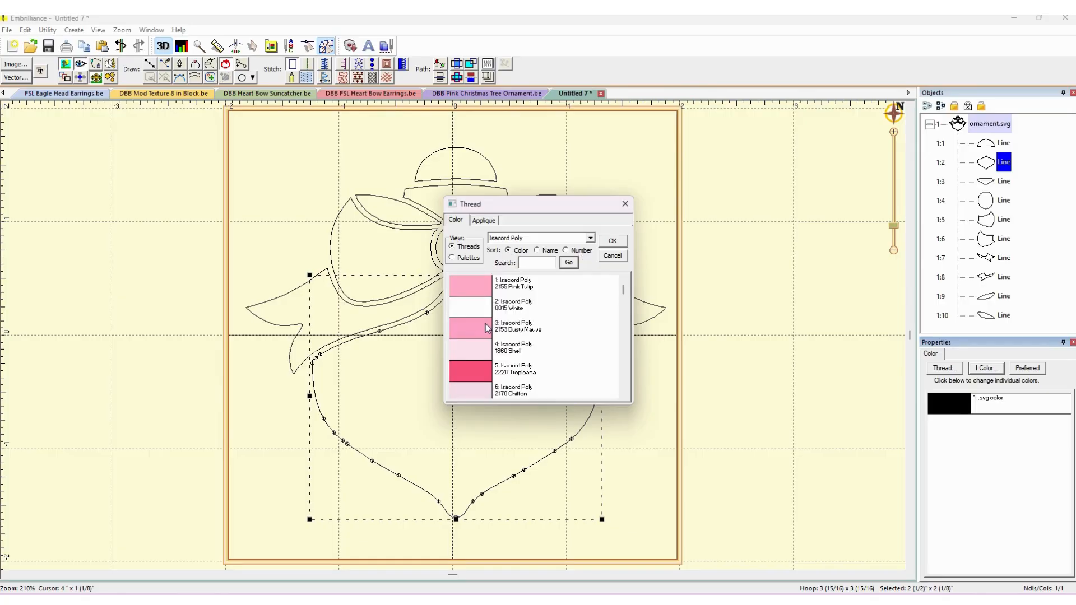
pyautogui.click(549, 285)
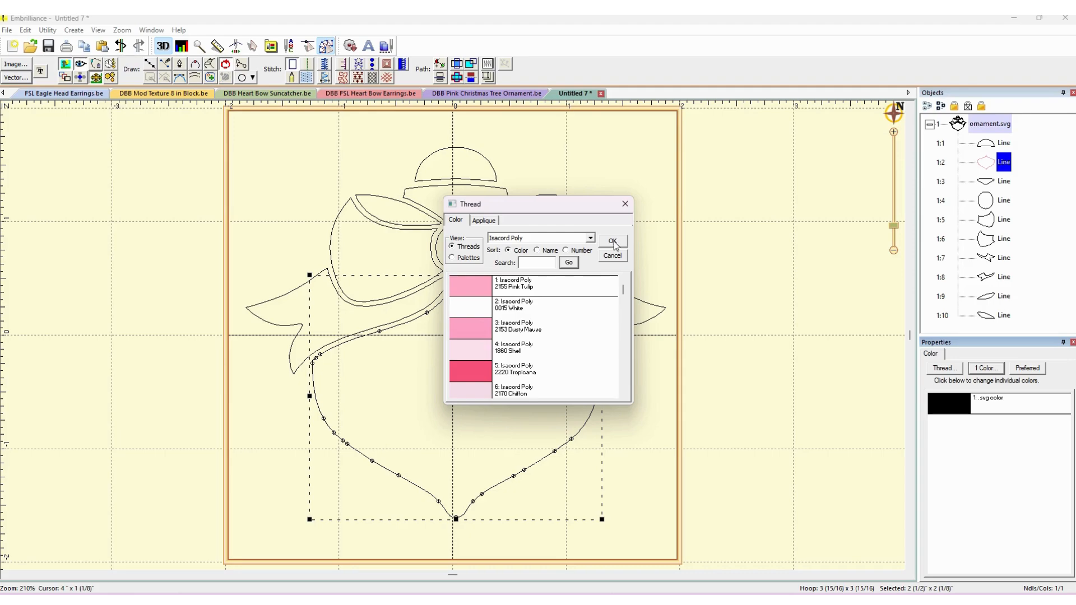
pyautogui.click(613, 242)
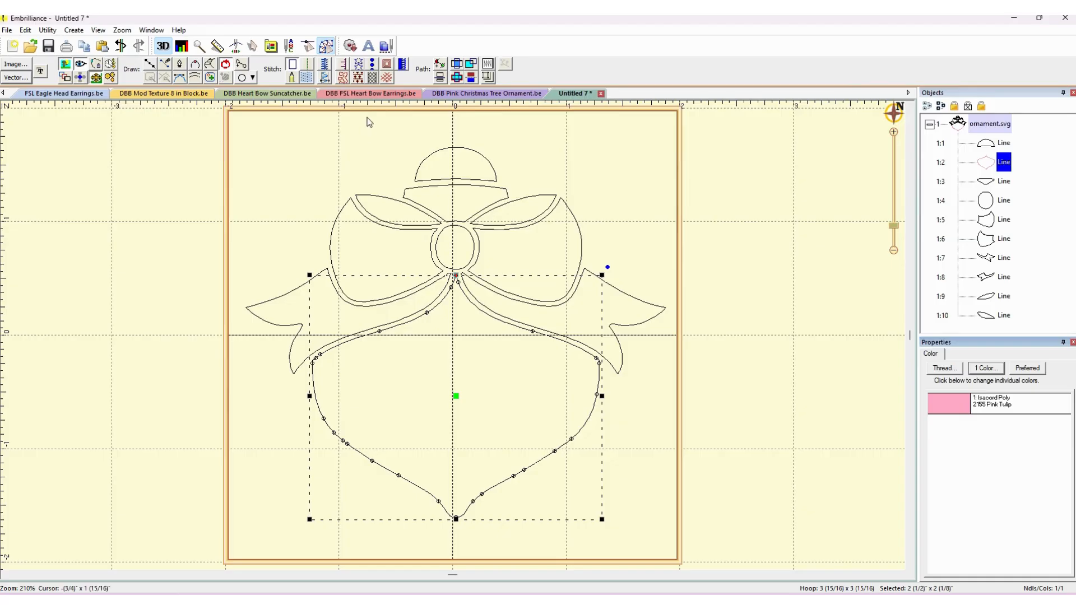
# Convert the ornament body line to a Lace stitch object and inspect its mesh up close.
pyautogui.click(378, 82)
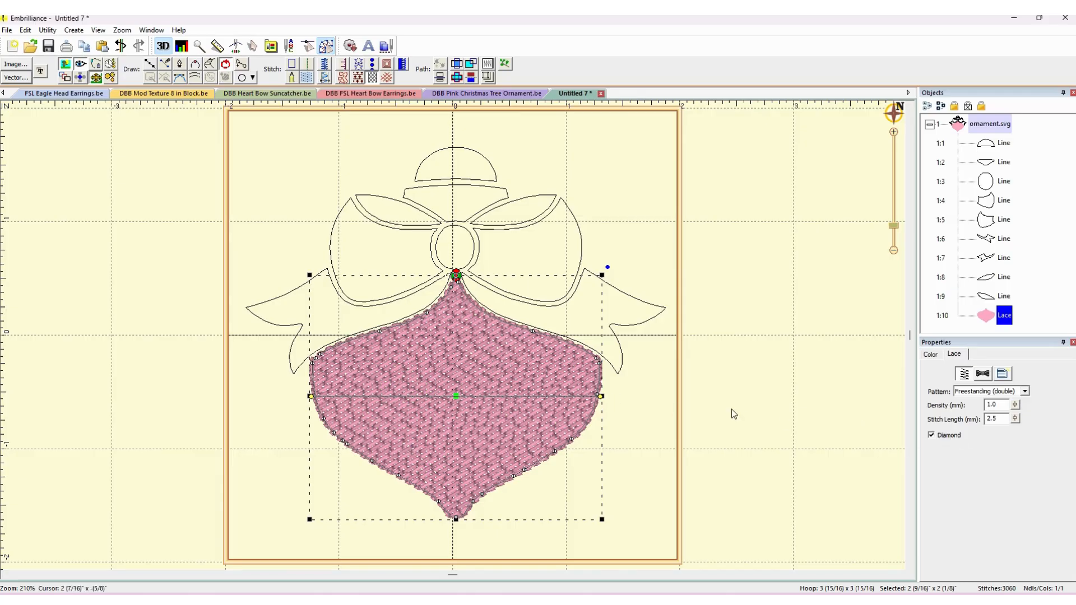
pyautogui.scroll(3, 731, 414)
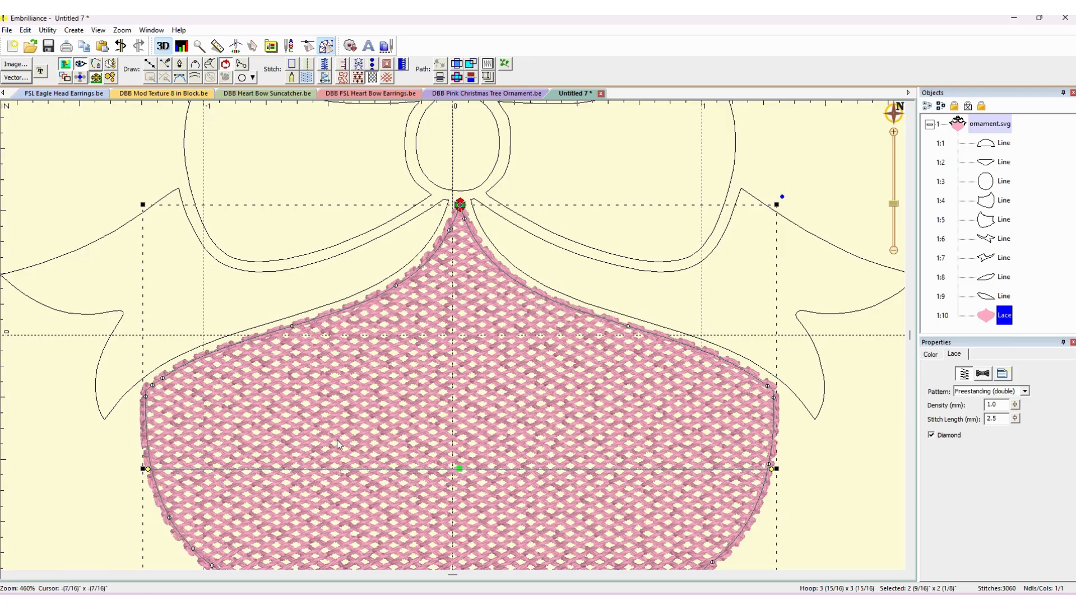
pyautogui.scroll(-2, 337, 439)
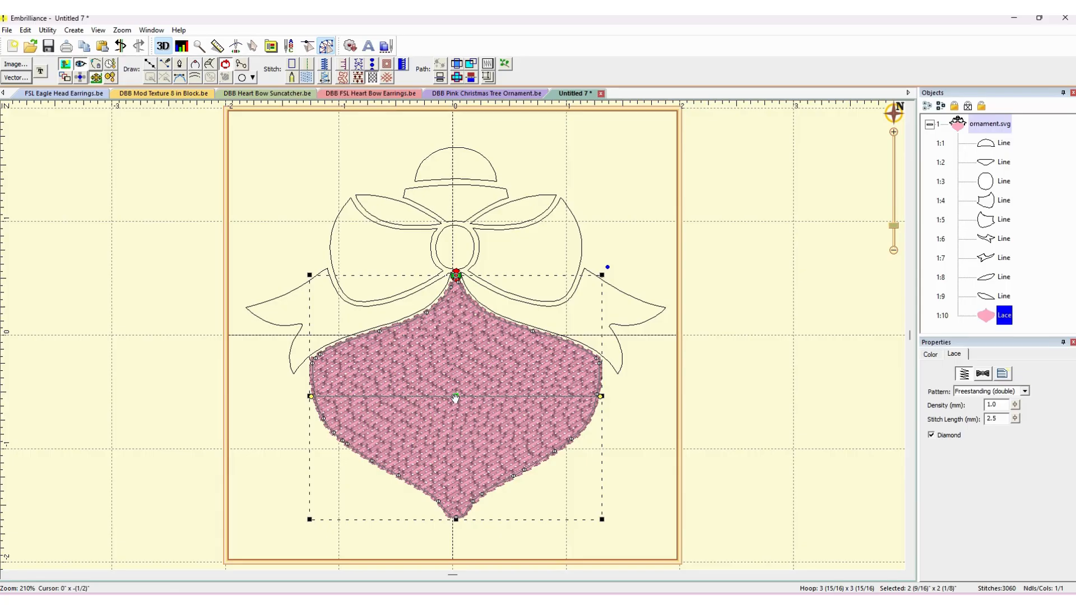
# Duplicate the ornament body's lace object in place and convert the copy to a Satin Border.
pyautogui.moveTo(455, 398); pyautogui.dragTo(456, 398)
pyautogui.click(227, 206)
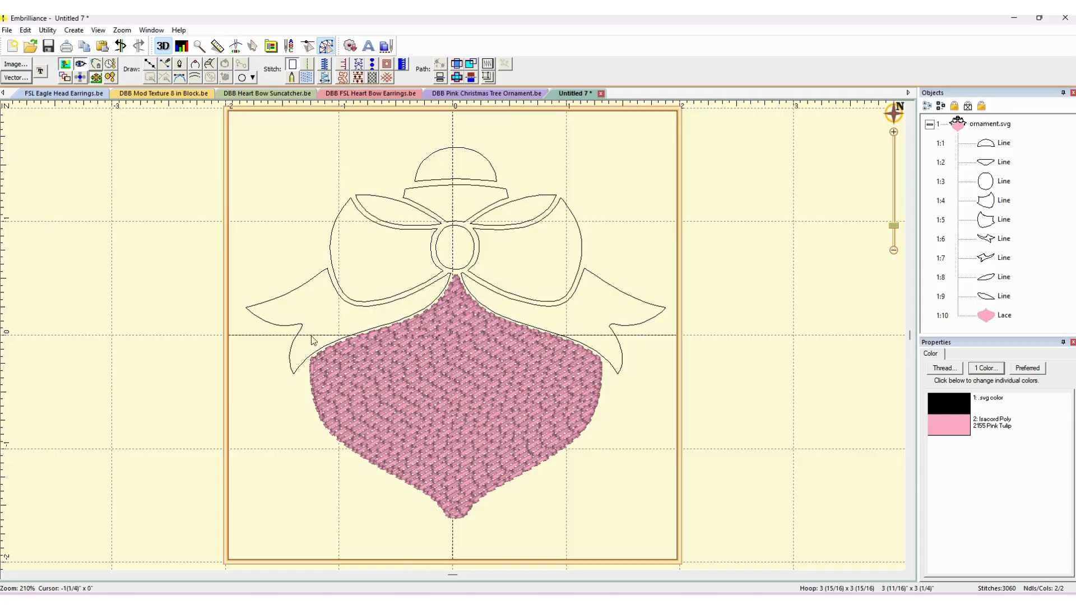
pyautogui.click(345, 359)
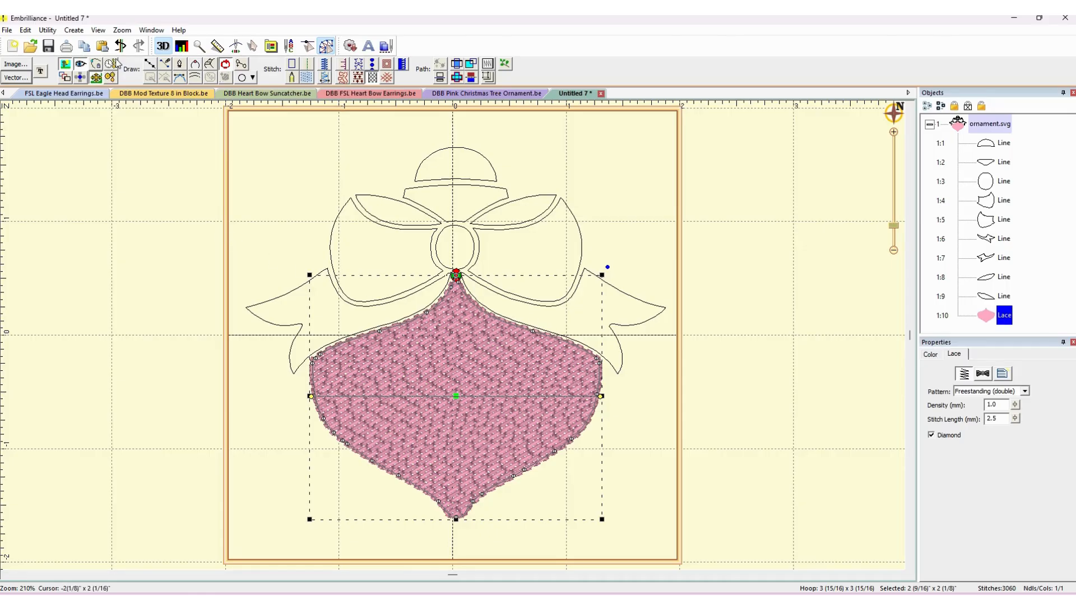
pyautogui.click(85, 49)
pyautogui.click(102, 46)
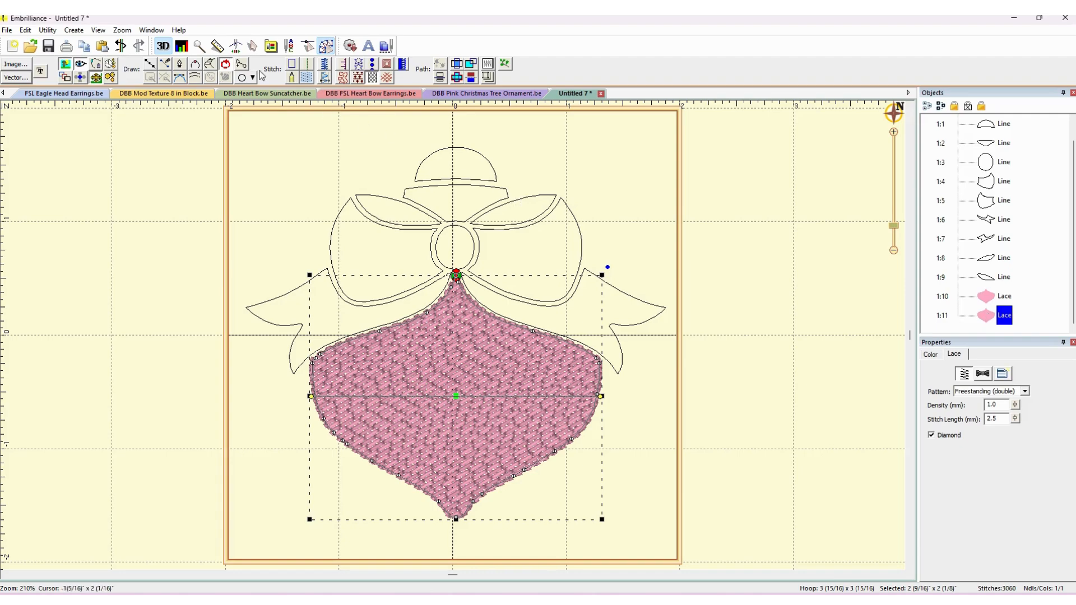
pyautogui.click(326, 73)
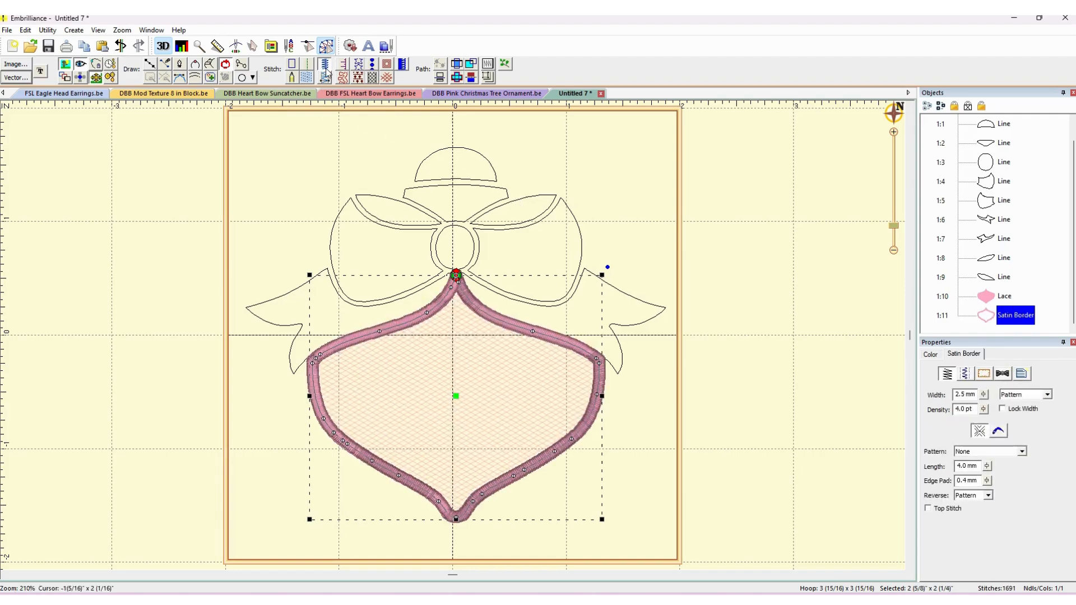
# Check the ornament satin border's underlay options and set its width to 3.0 mm.
pyautogui.click(965, 374)
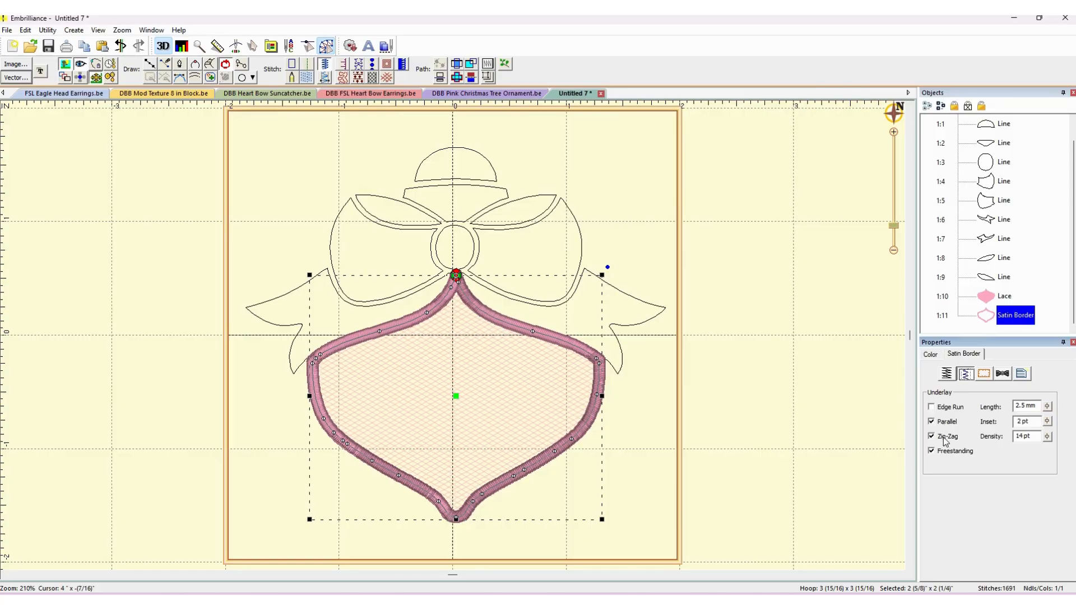
pyautogui.click(788, 427)
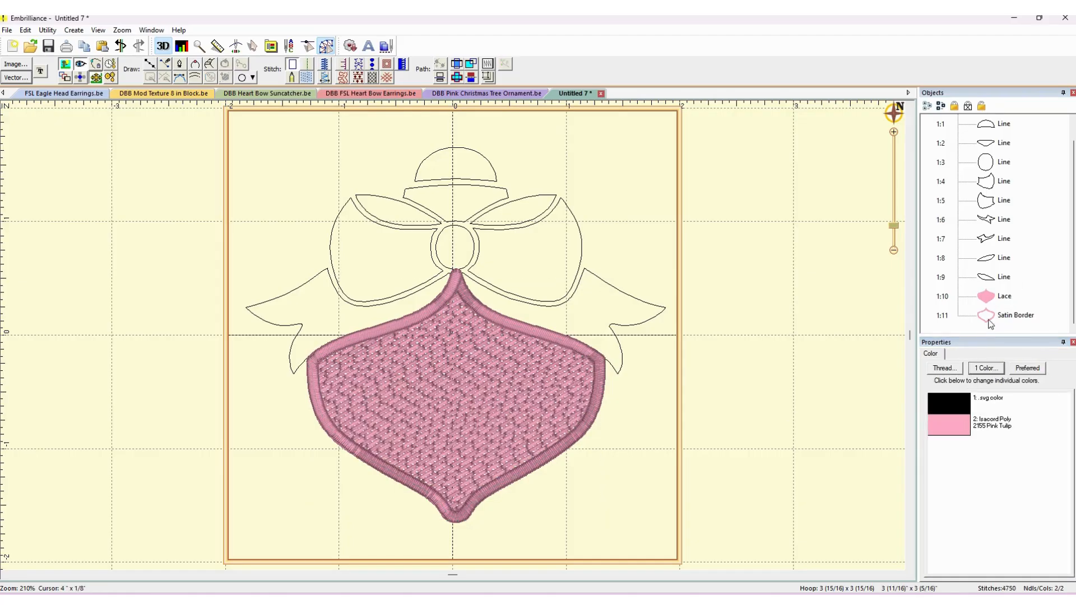
pyautogui.click(989, 319)
pyautogui.click(964, 396)
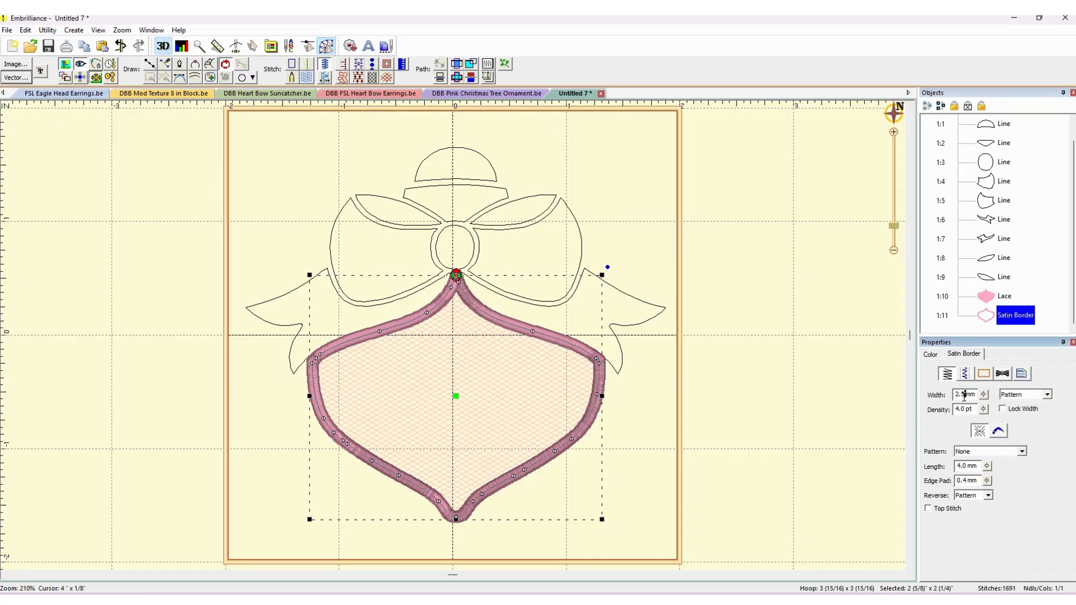
pyautogui.moveTo(963, 398); pyautogui.dragTo(951, 400)
pyautogui.write('3')
pyautogui.press('Tab')
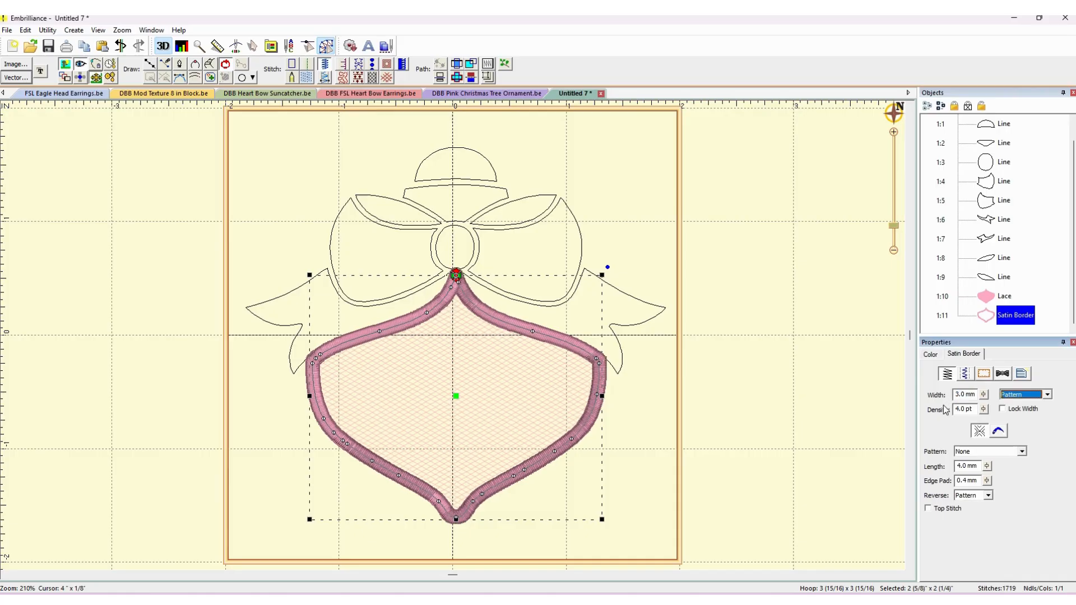
pyautogui.click(751, 327)
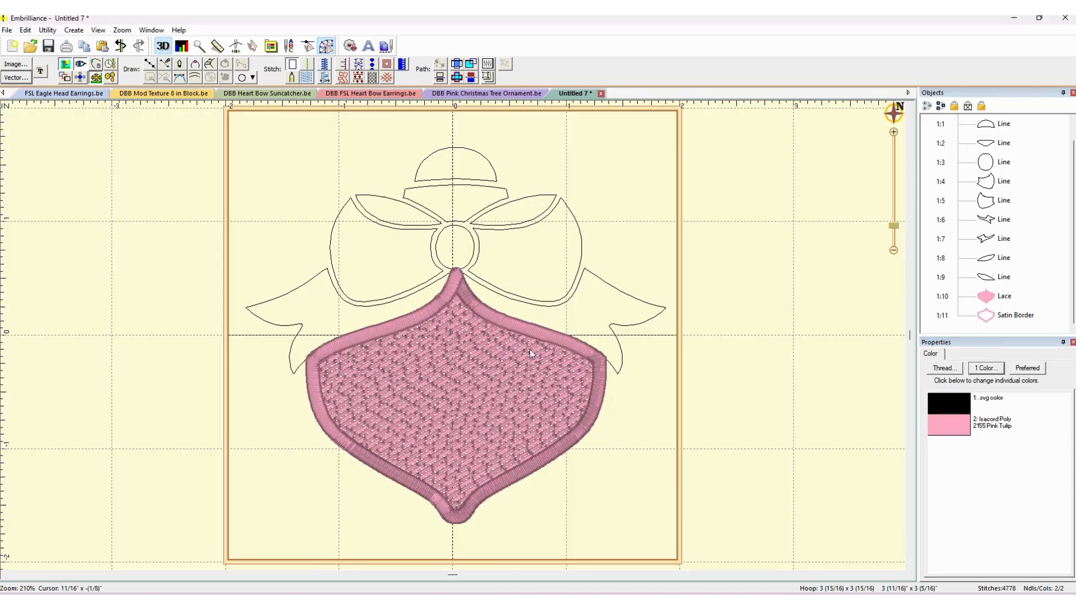
# Open the closed path of the ornament's satin border at the top tip.
pyautogui.click(563, 341)
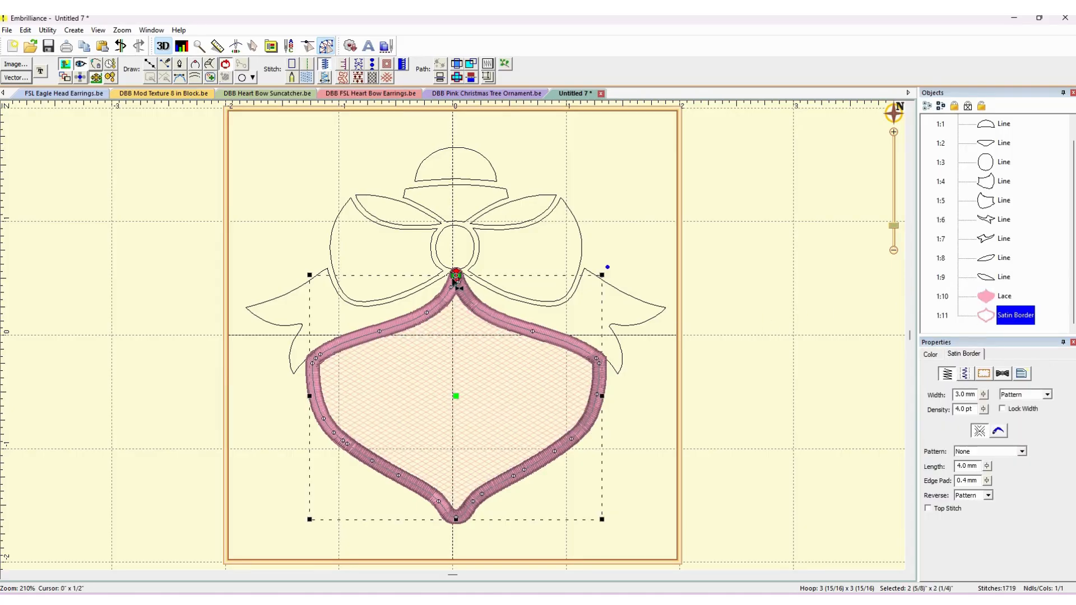
pyautogui.click(457, 275)
pyautogui.click(225, 64)
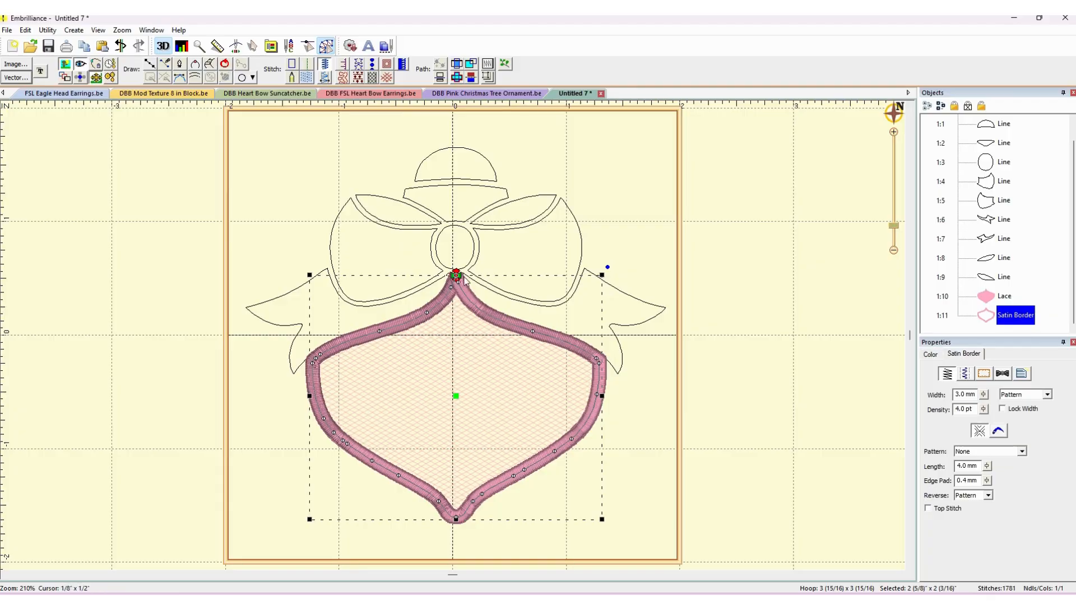
# Delete the satin border's nodes from the top tip along the upper left curve down to the ornament's left shoulder.
pyautogui.click(455, 276)
pyautogui.press('Delete')
pyautogui.click(450, 287)
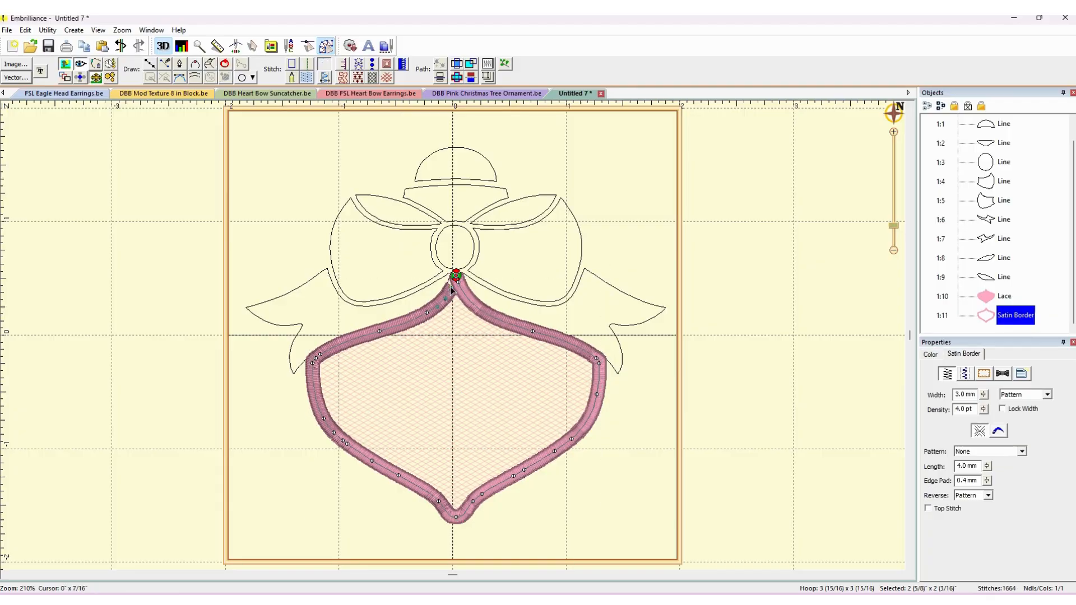
pyautogui.press('Delete')
pyautogui.click(428, 313)
pyautogui.press('Delete')
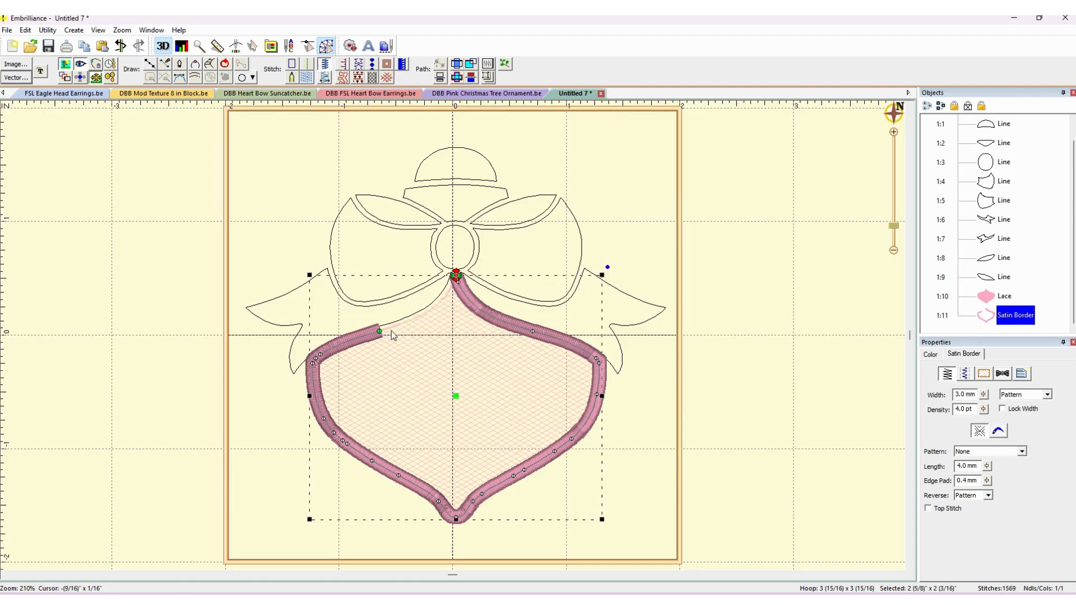
pyautogui.click(379, 332)
pyautogui.press('Delete')
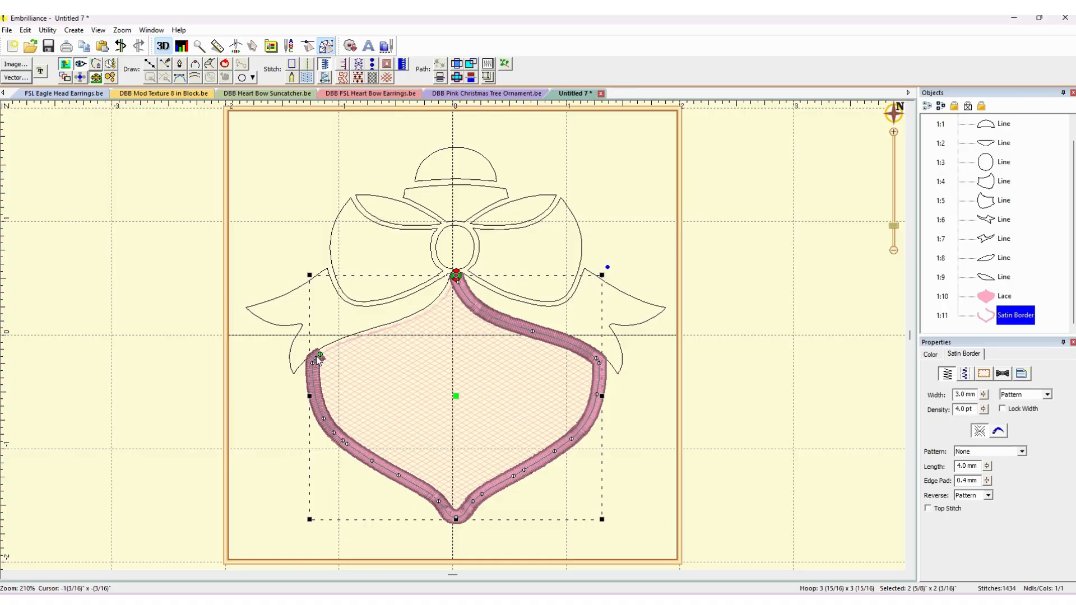
pyautogui.click(320, 356)
pyautogui.press('Delete')
pyautogui.press('Delete')
# Delete the satin border's nodes along the upper right curve and align its end node at the ornament's right shoulder.
pyautogui.click(457, 276)
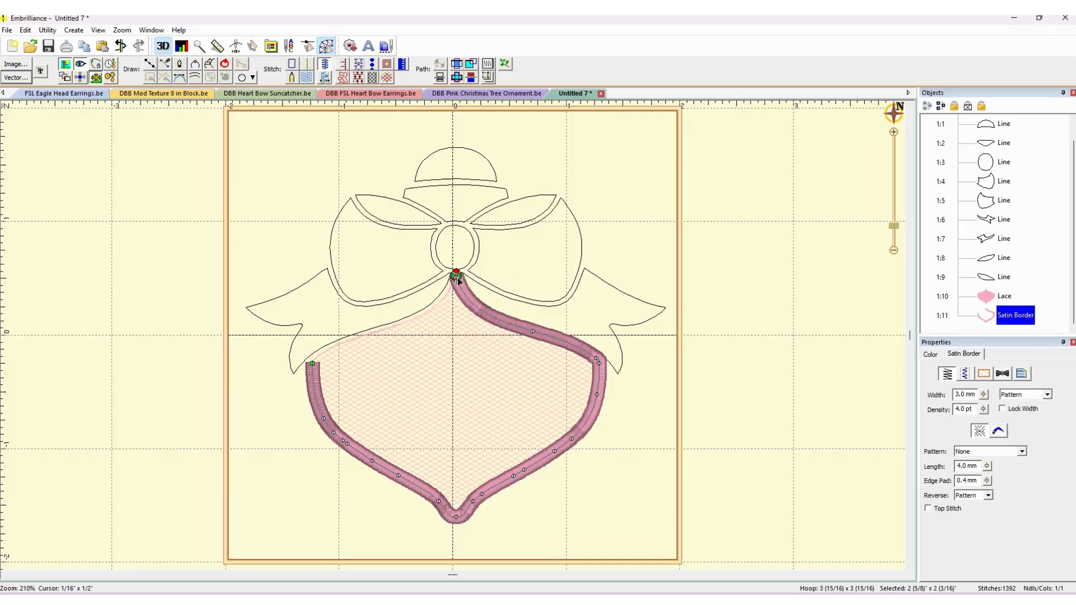
pyautogui.click(456, 277)
pyautogui.press('Delete')
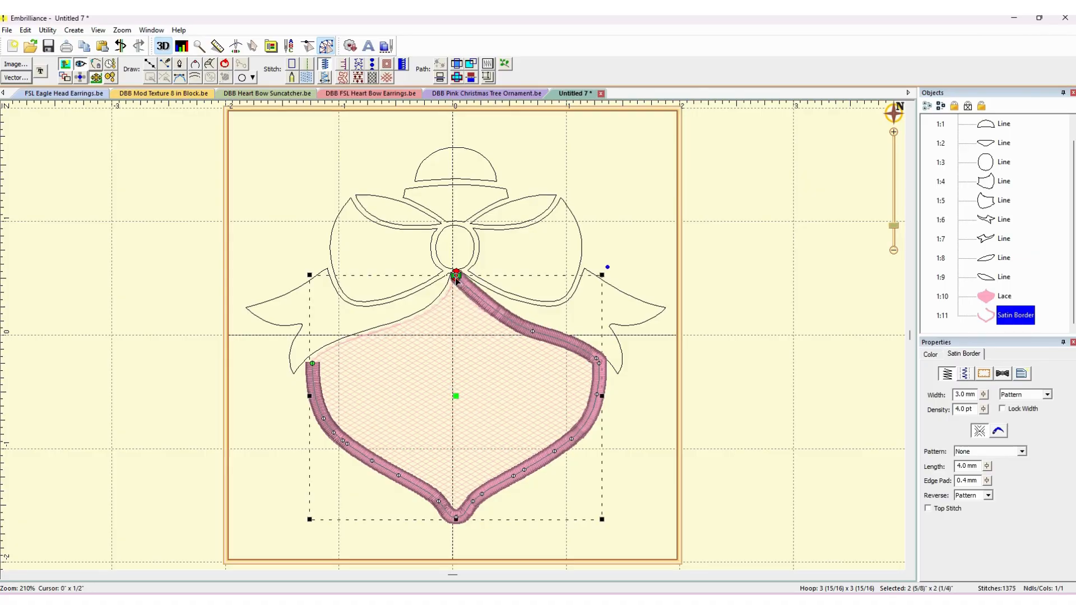
pyautogui.click(455, 277)
pyautogui.press('Delete')
pyautogui.click(456, 277)
pyautogui.press('Delete')
pyautogui.click(531, 331)
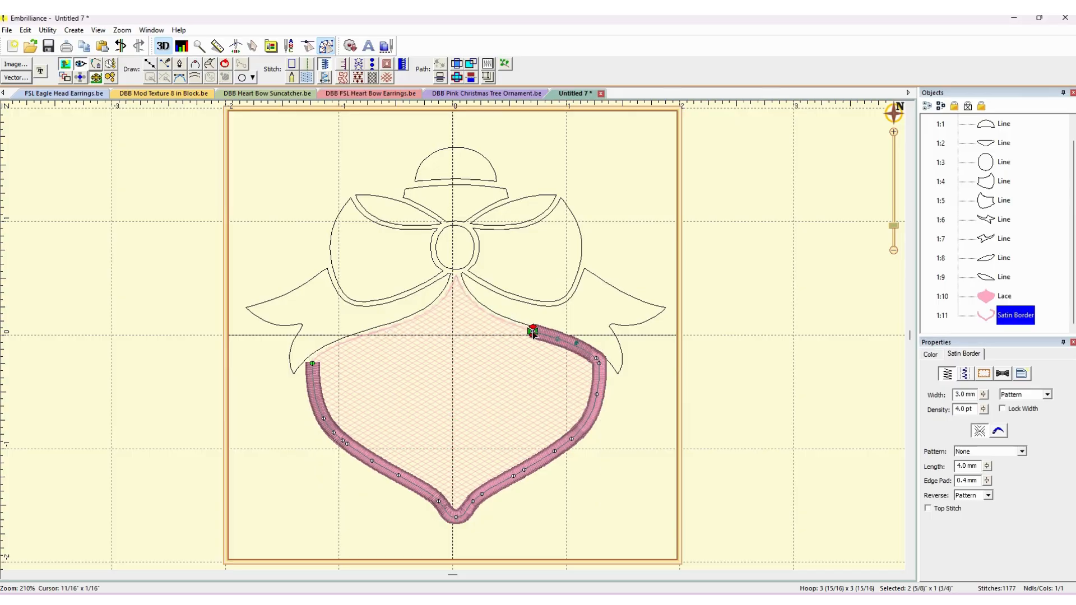
pyautogui.press('Delete')
pyautogui.click(596, 359)
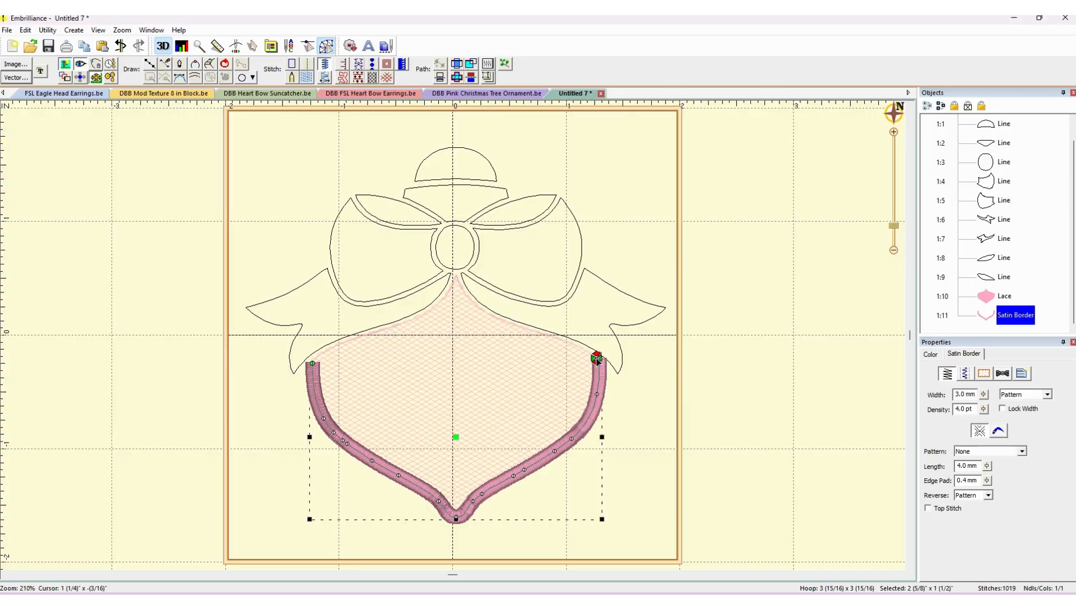
pyautogui.press('Delete')
pyautogui.moveTo(599, 363); pyautogui.dragTo(600, 364)
pyautogui.click(675, 364)
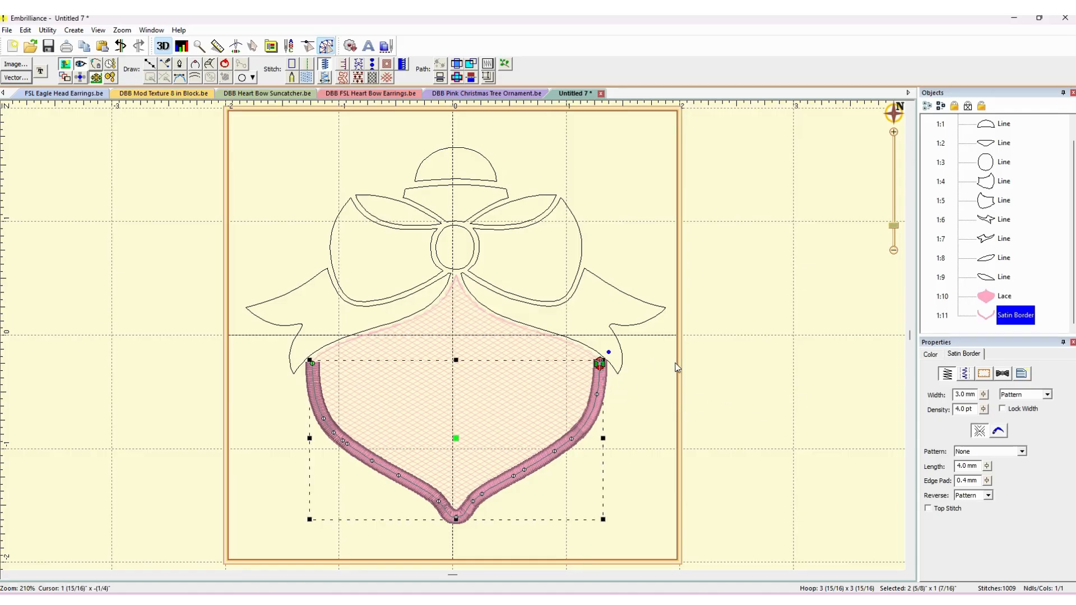
pyautogui.click(677, 368)
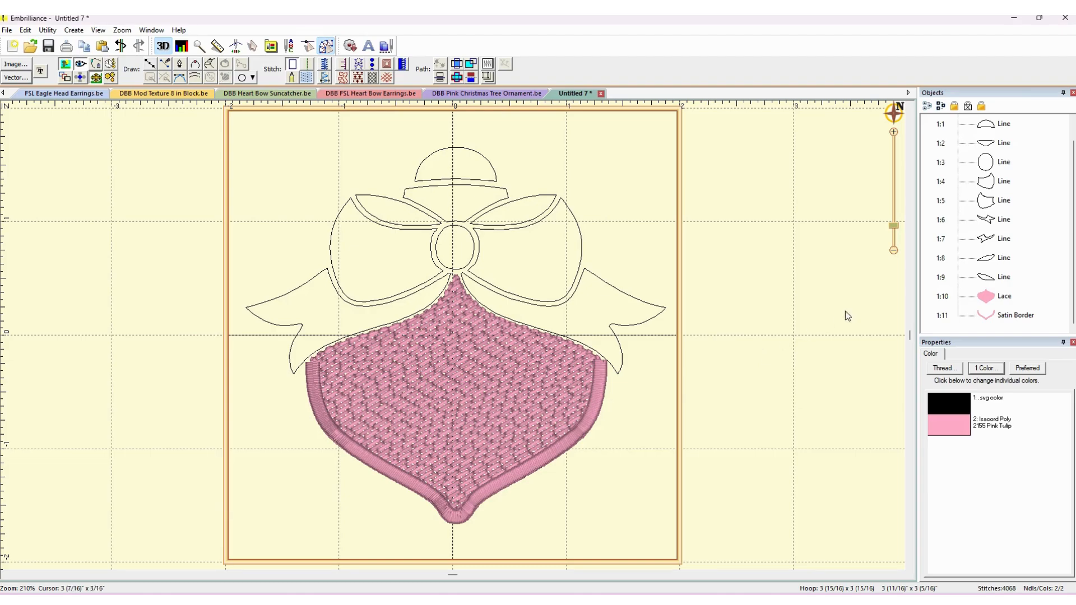
# Move the ornament body's lace and satin border together slightly upward so they overlap the bow.
pyautogui.click(997, 297)
pyautogui.keyDown('ctrl'); pyautogui.click(995, 316); pyautogui.keyUp('ctrl')
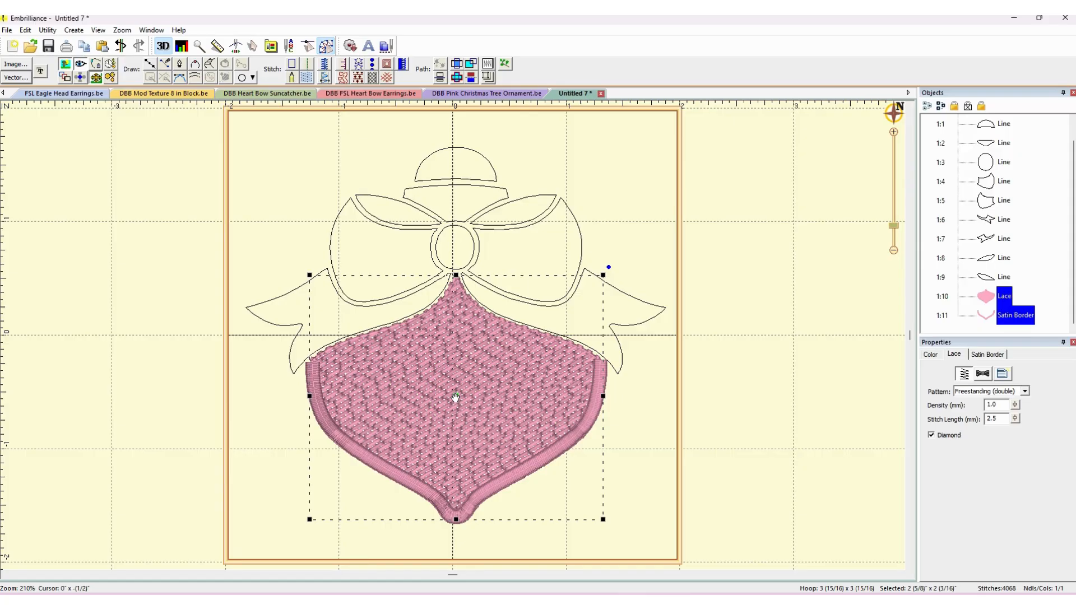
pyautogui.moveTo(455, 397); pyautogui.dragTo(453, 392)
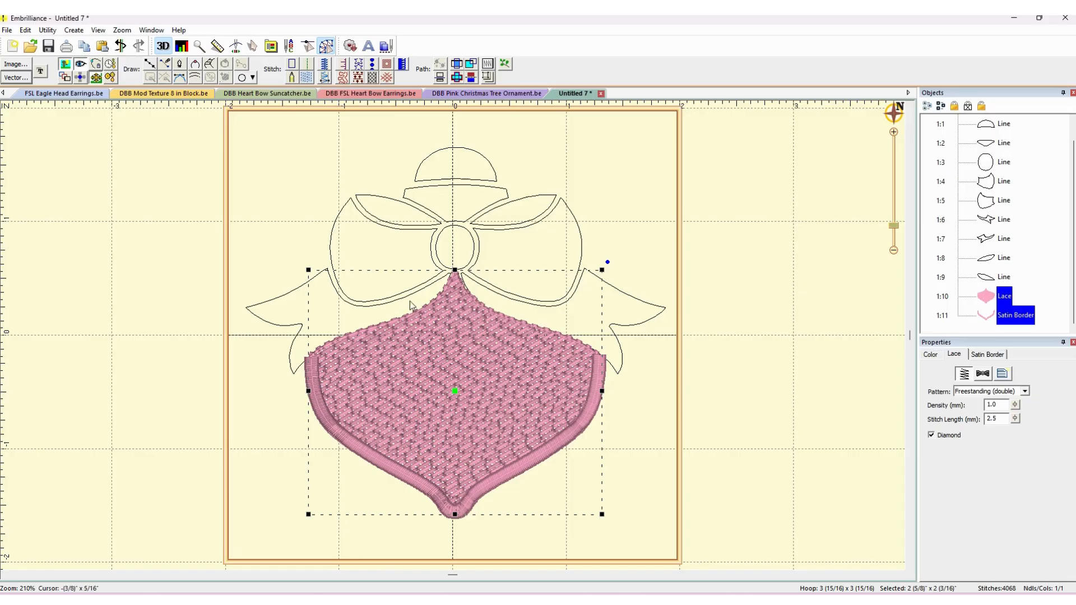
pyautogui.click(715, 384)
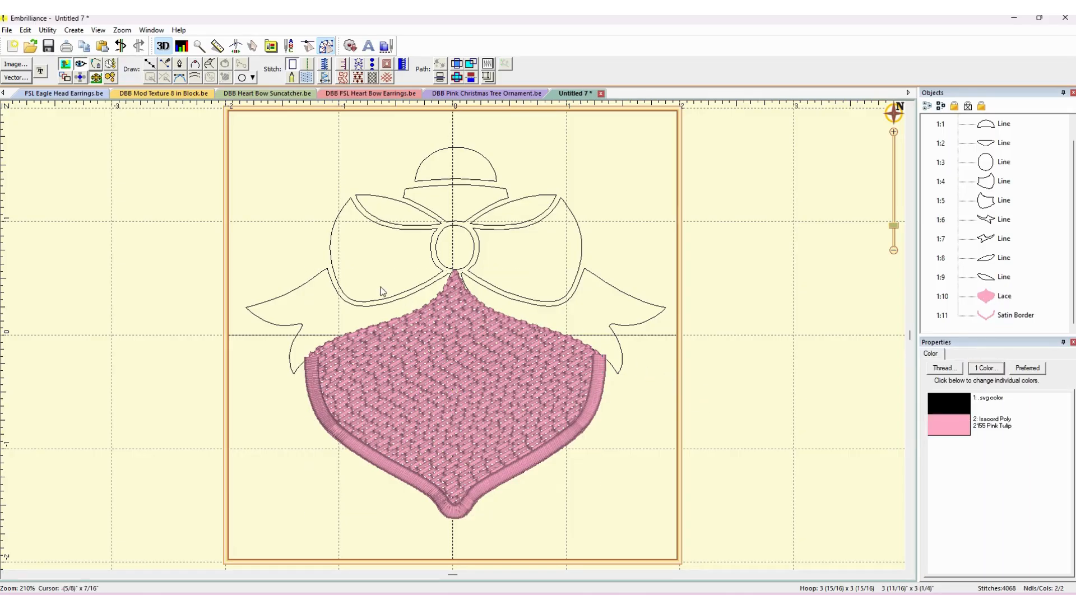
# Move the small line shape between the cap and the bow knot slightly down and convert it to a Lace object.
pyautogui.doubleClick(408, 192)
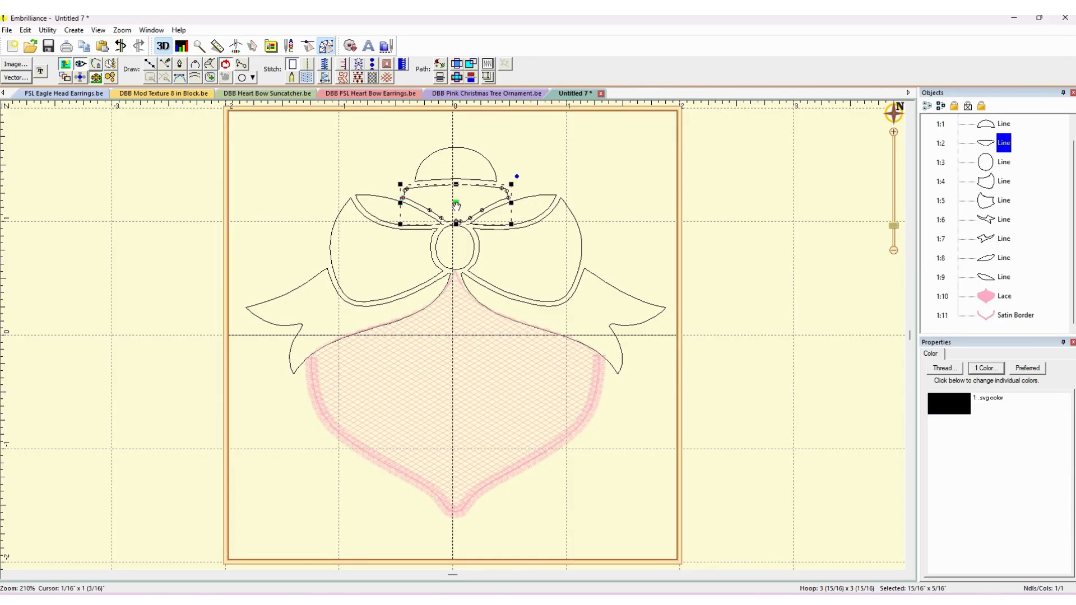
pyautogui.moveTo(457, 207); pyautogui.dragTo(458, 214)
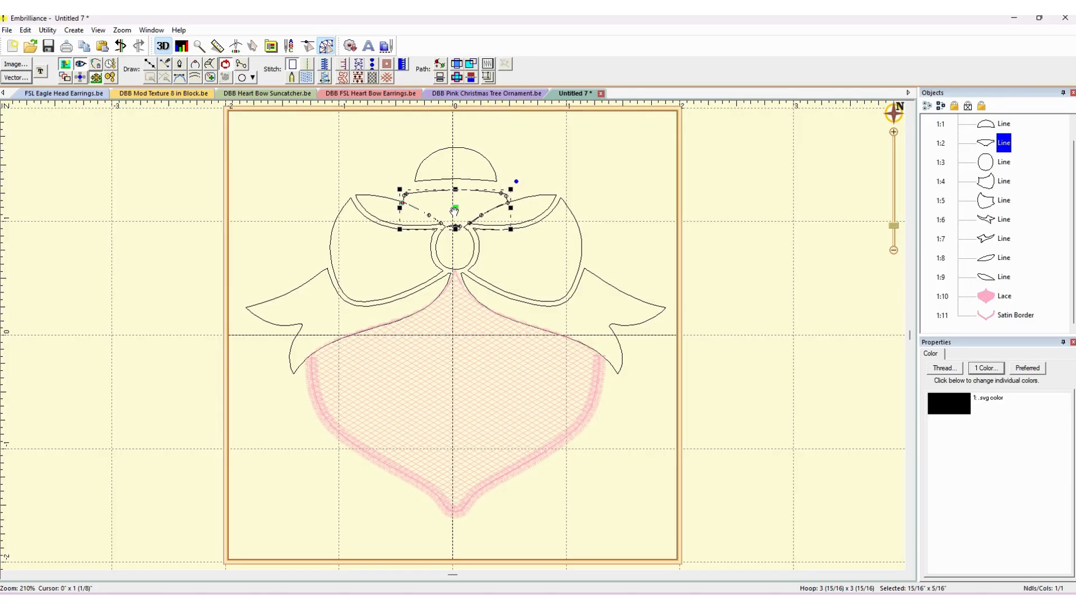
pyautogui.click(372, 77)
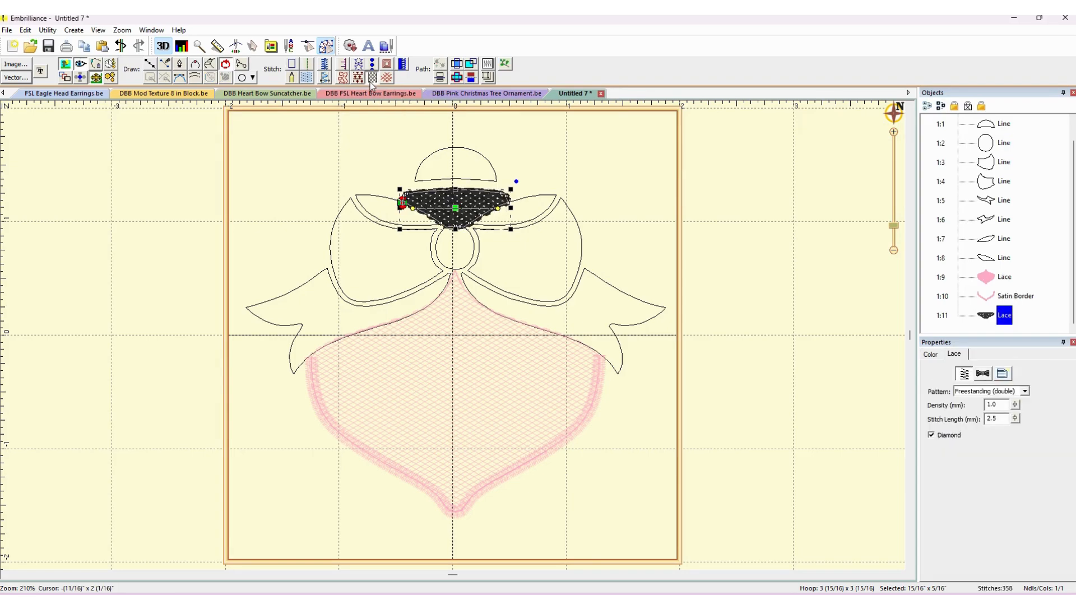
# Sort the threads by number and set the small upper lace piece's color to Isacord Poly 0142 Sterling.
pyautogui.click(931, 354)
pyautogui.click(947, 404)
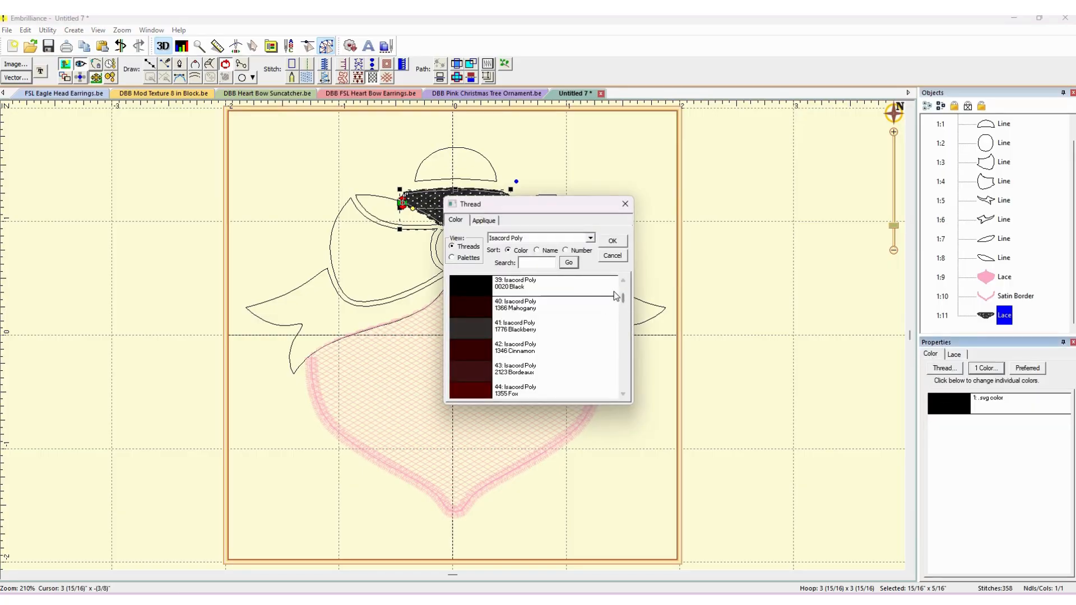
pyautogui.click(580, 251)
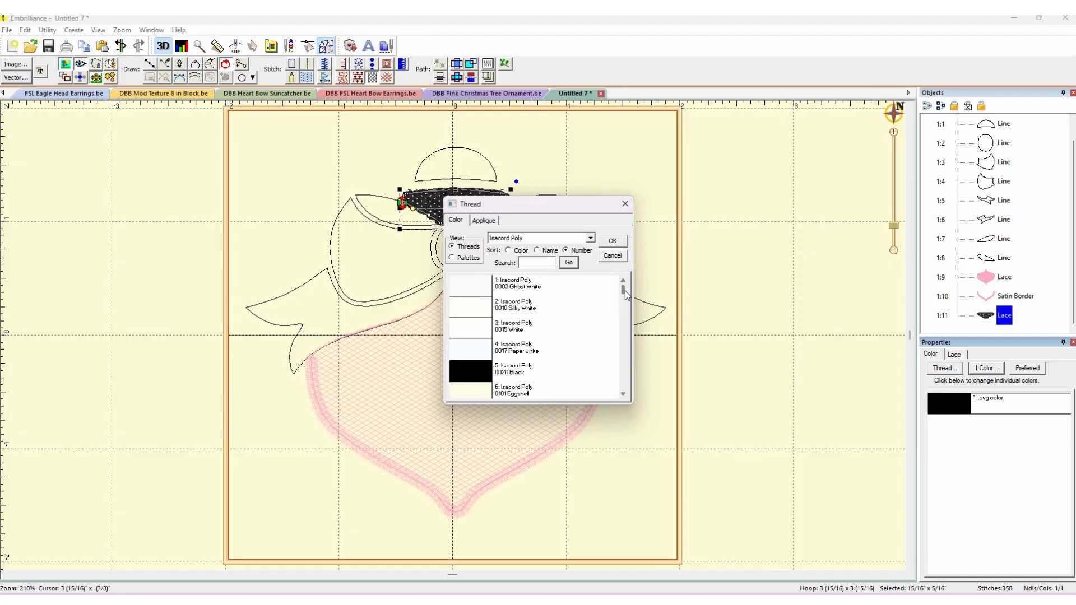
pyautogui.moveTo(625, 291); pyautogui.dragTo(625, 294)
pyautogui.click(483, 308)
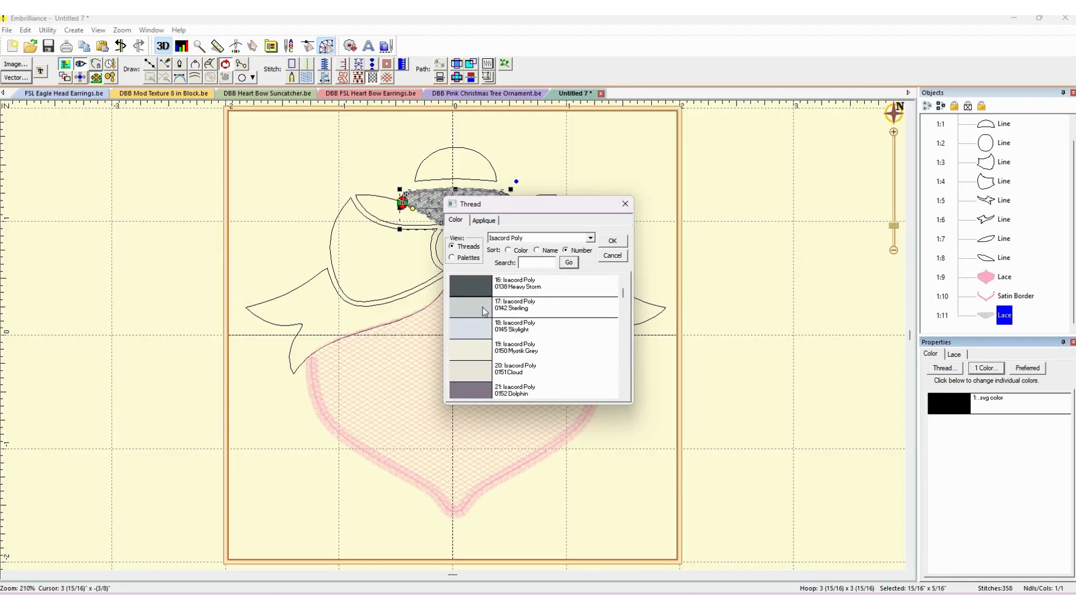
pyautogui.click(612, 241)
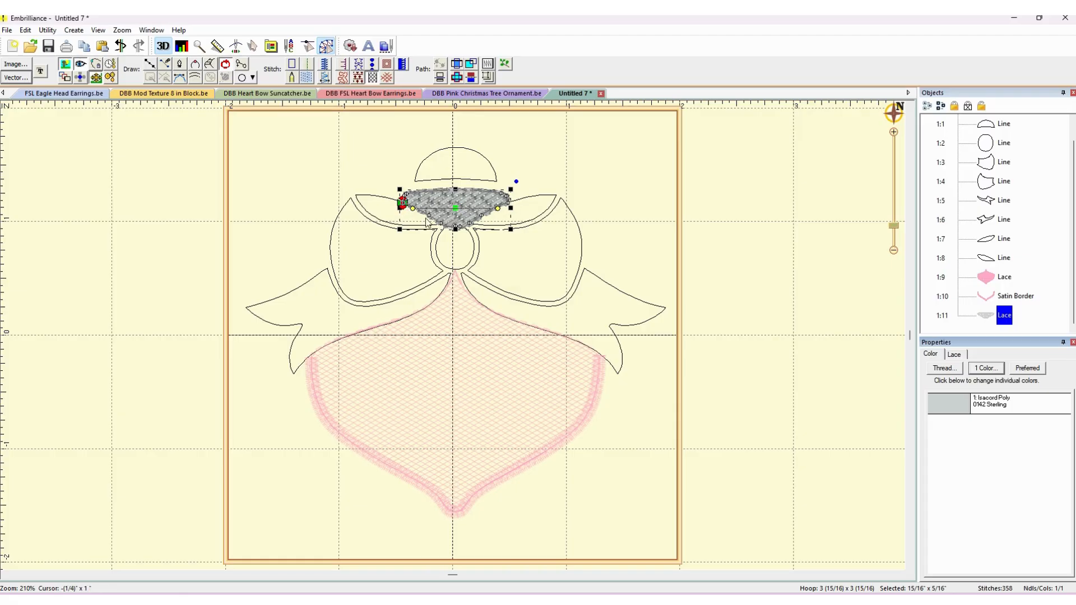
# Duplicate the Sterling lace piece above the bow knot and convert the copy to a Satin Border.
pyautogui.click(84, 45)
pyautogui.click(102, 46)
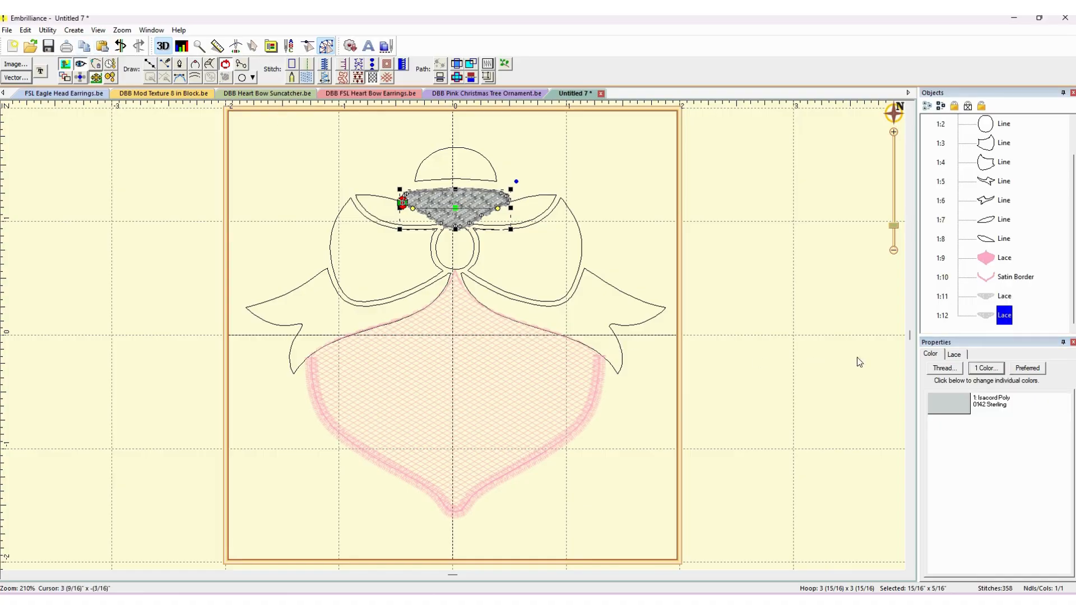
pyautogui.click(330, 64)
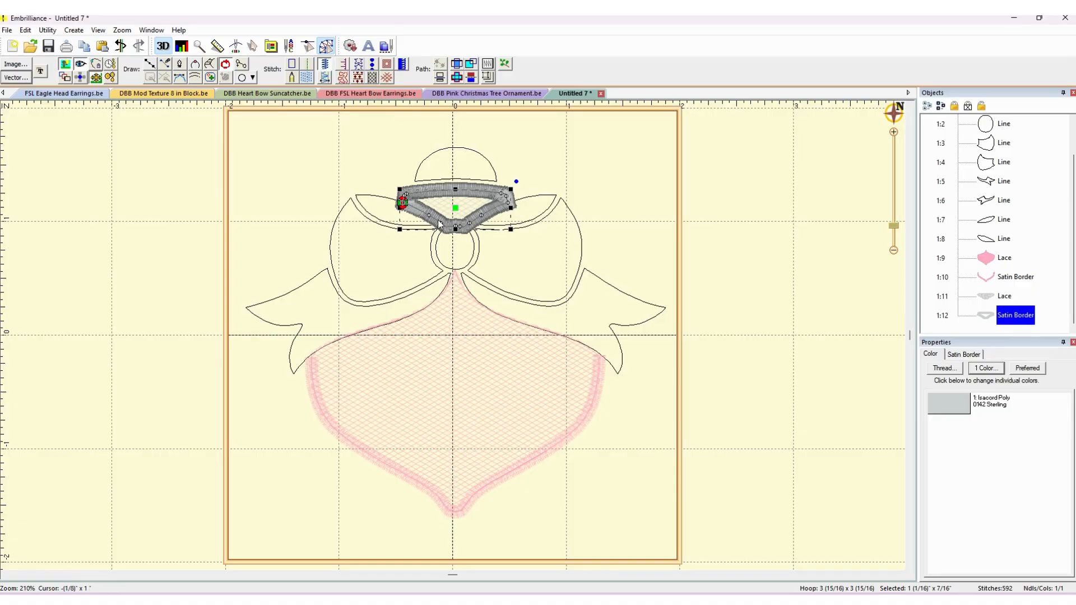
# Open the Sterling satin border's path and delete its lower nodes along the bow, keeping only the upper edge.
pyautogui.click(403, 208)
pyautogui.click(225, 64)
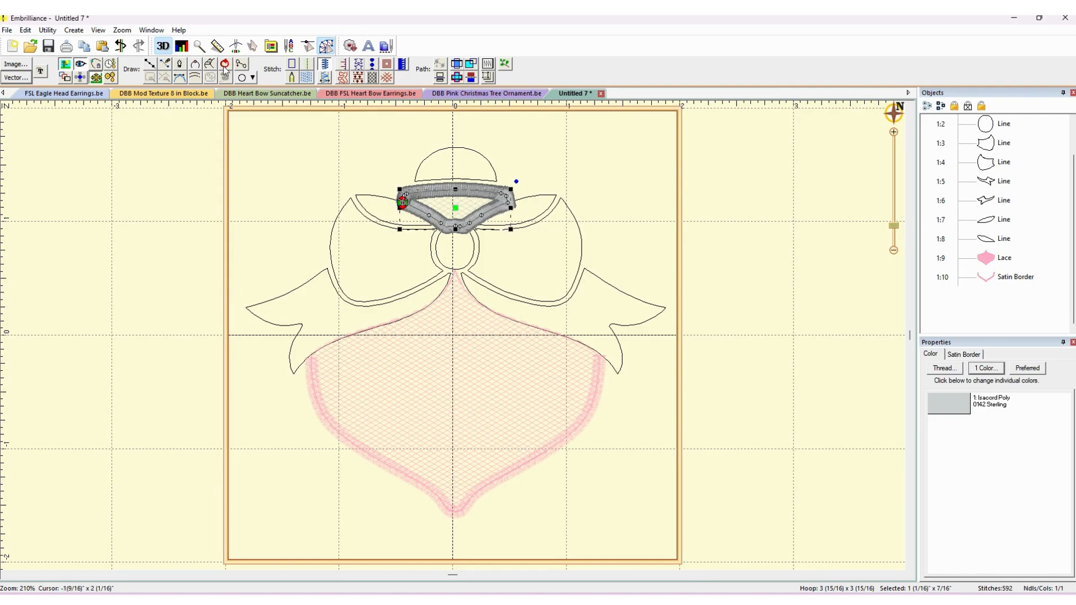
pyautogui.moveTo(402, 203); pyautogui.dragTo(410, 213)
pyautogui.press('Delete')
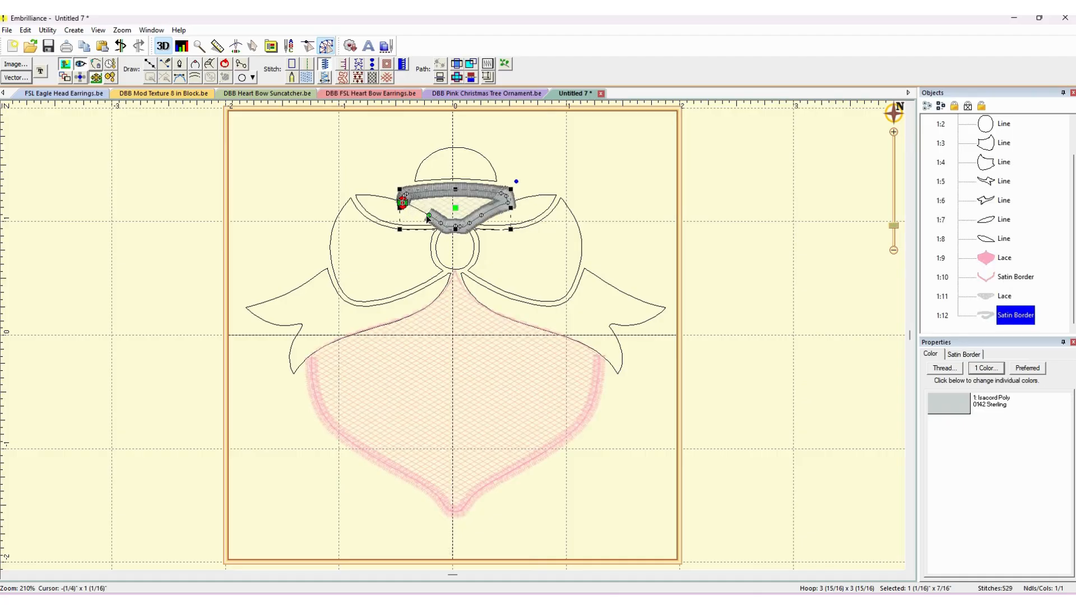
pyautogui.click(429, 215)
pyautogui.press('Delete')
pyautogui.click(441, 223)
pyautogui.press('Delete')
pyautogui.click(461, 227)
pyautogui.press('Delete')
pyautogui.click(482, 217)
pyautogui.press('Delete')
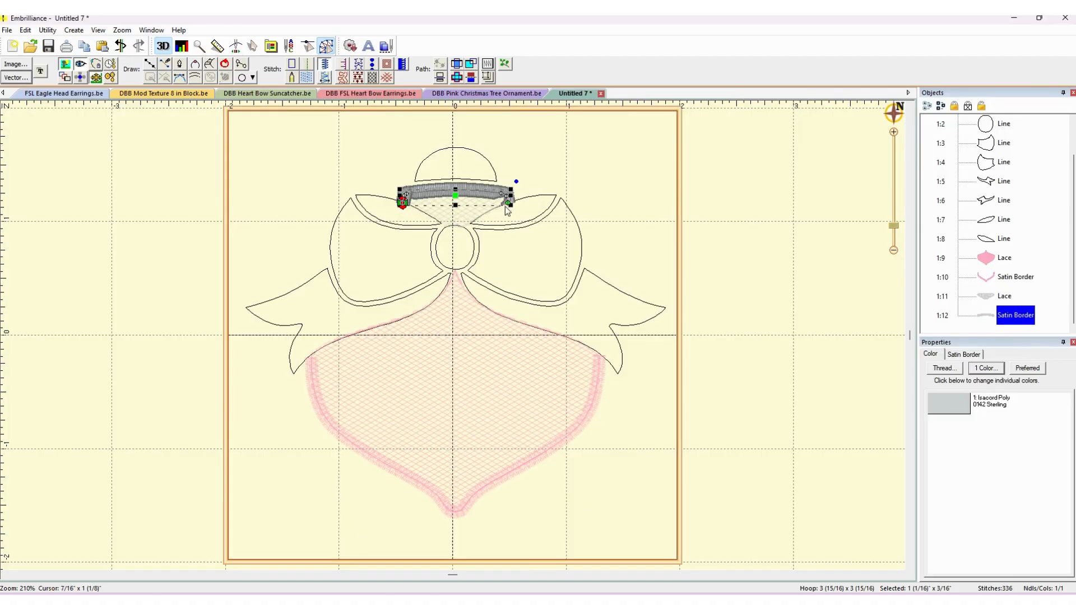
# Delete the extra nodes at both ends of the Sterling satin border and reposition the remaining end nodes to round its corners downward.
pyautogui.click(508, 204)
pyautogui.press('Delete')
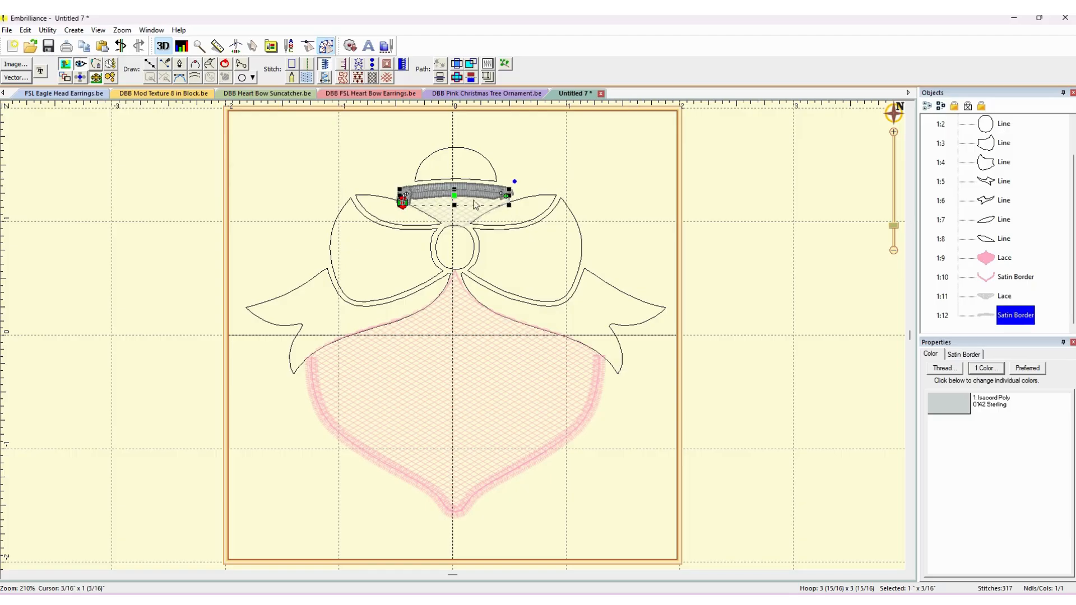
pyautogui.moveTo(506, 197); pyautogui.dragTo(509, 203)
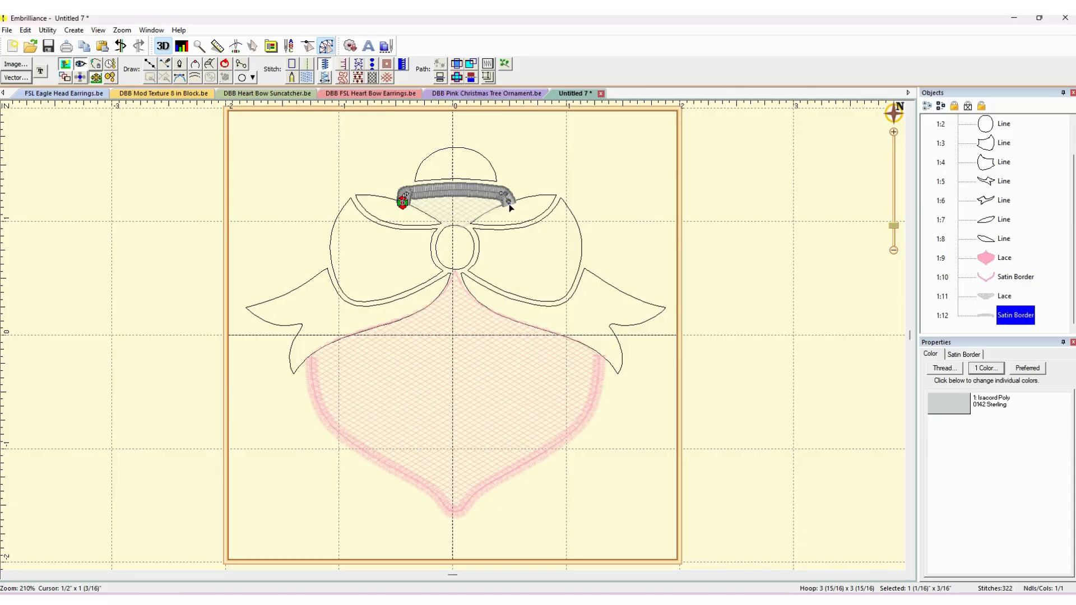
pyautogui.click(404, 196)
pyautogui.press('Delete')
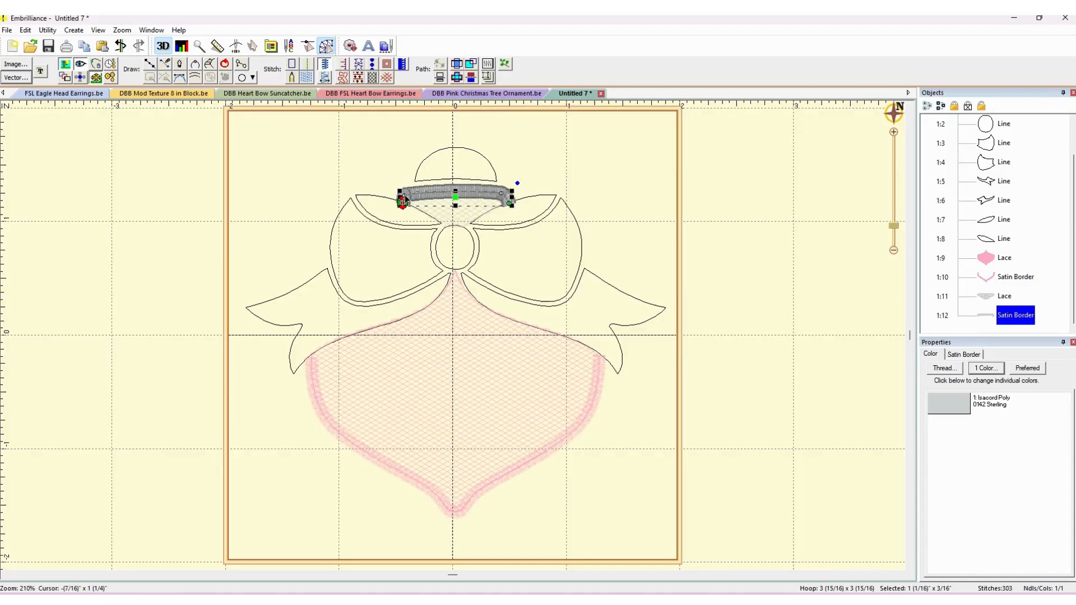
pyautogui.moveTo(405, 195); pyautogui.dragTo(408, 195)
pyautogui.moveTo(407, 197); pyautogui.dragTo(411, 203)
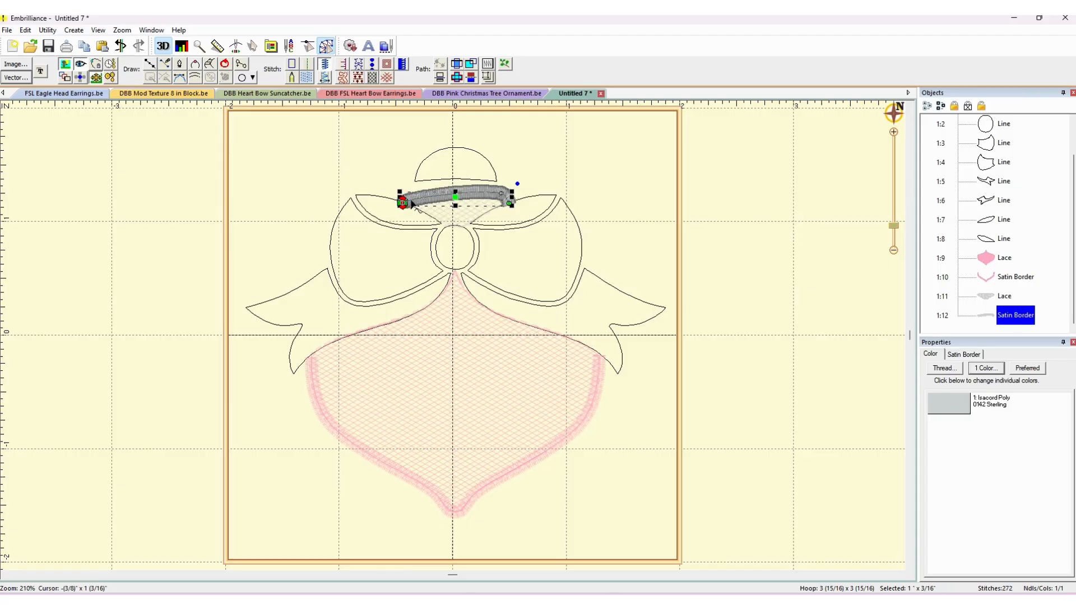
pyautogui.moveTo(411, 201); pyautogui.dragTo(407, 197)
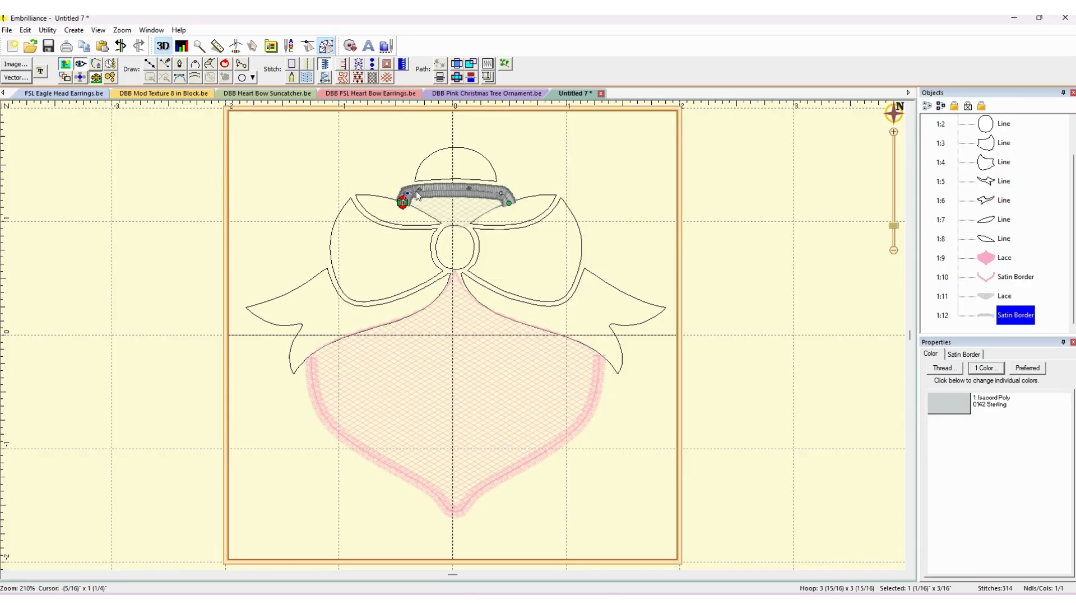
pyautogui.click(383, 164)
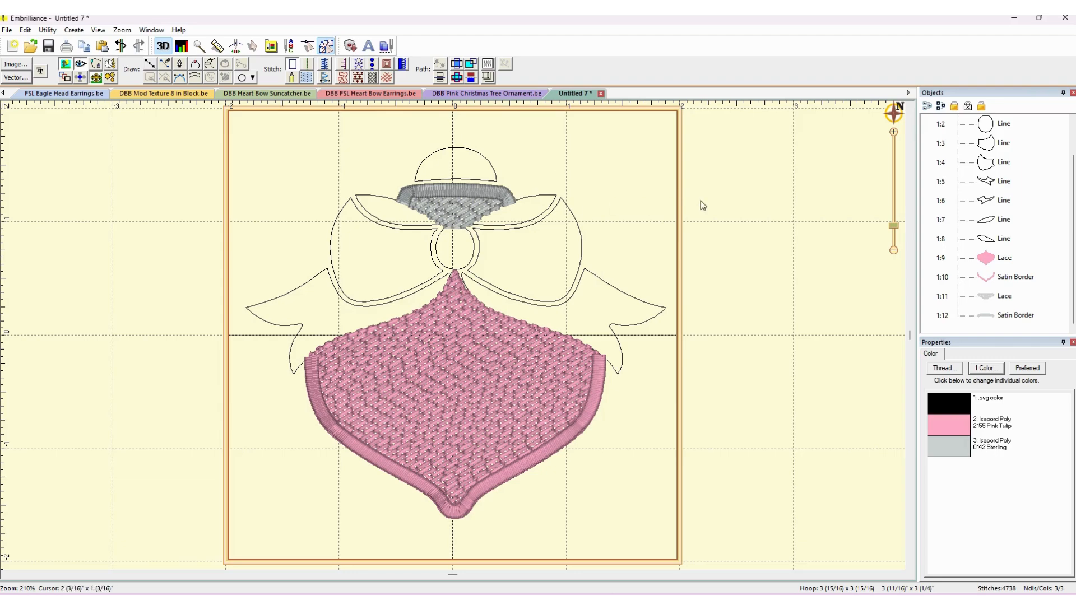
# Duplicate the Sterling lace piece, convert the copy to a Fill with vertical stitches, and check its density and underlay settings.
pyautogui.click(1004, 295)
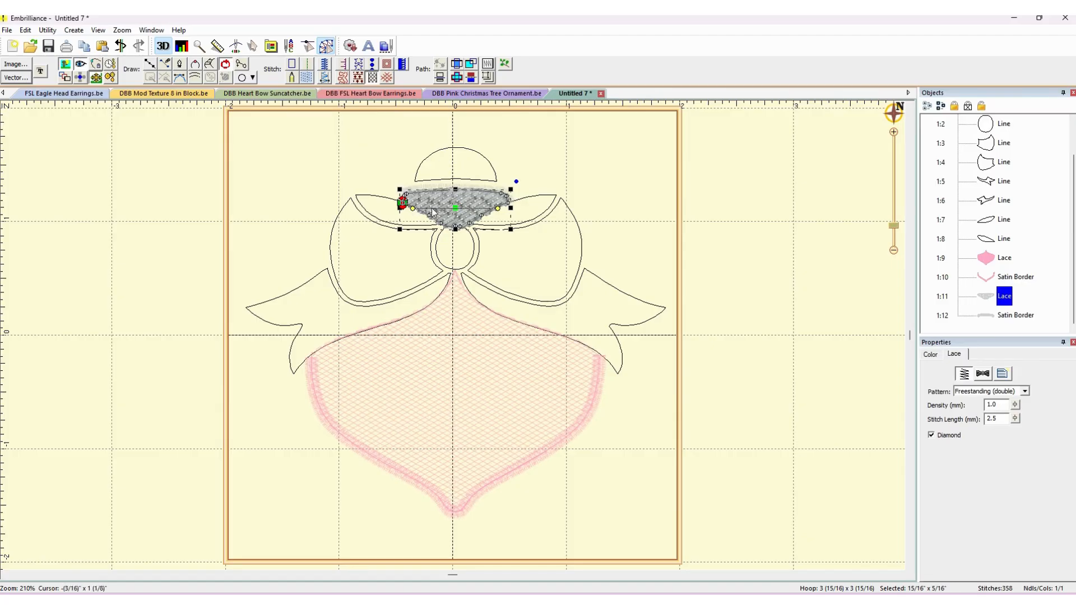
pyautogui.click(87, 48)
pyautogui.click(102, 47)
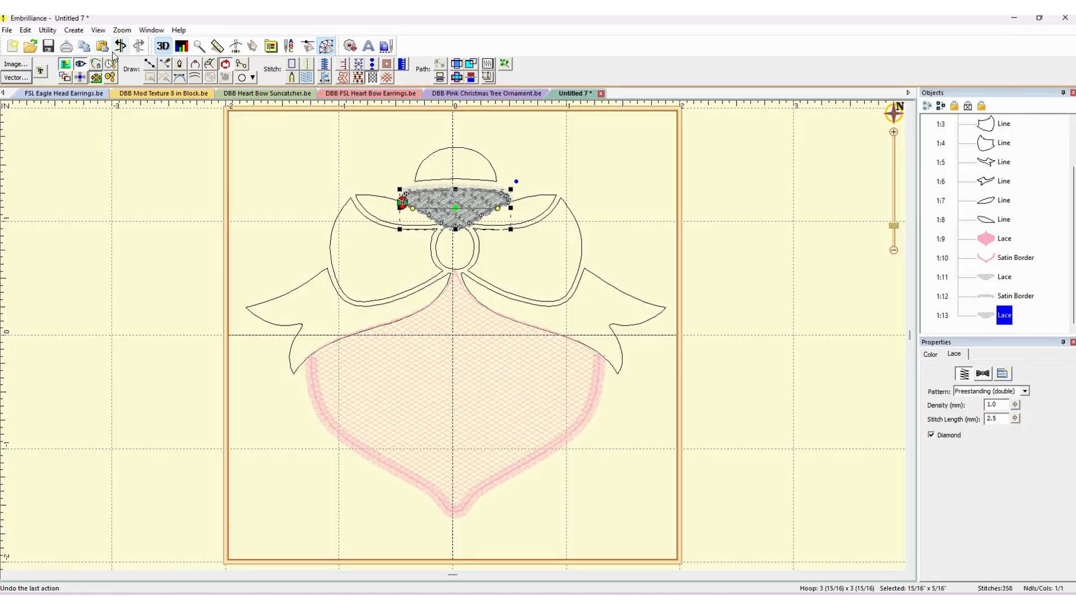
pyautogui.click(306, 78)
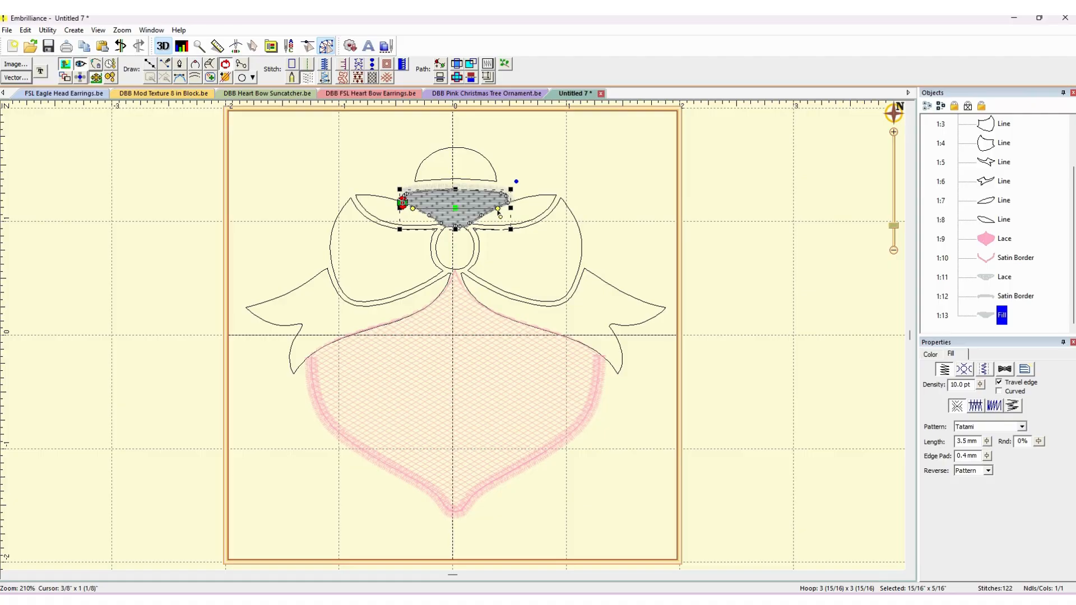
pyautogui.moveTo(498, 209); pyautogui.dragTo(447, 175)
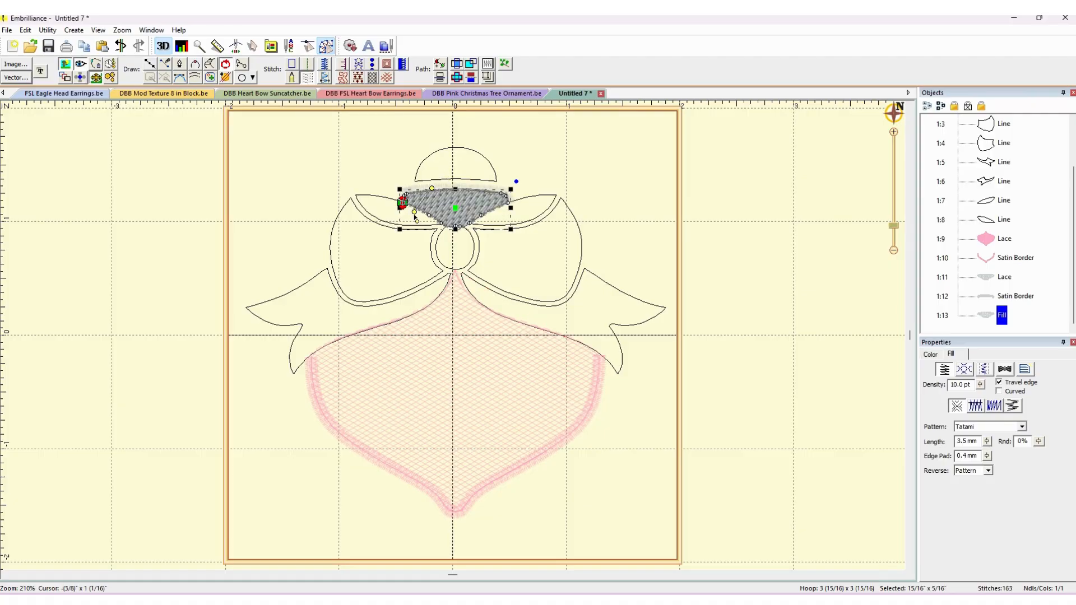
pyautogui.moveTo(415, 213)
pyautogui.mouseDown()
pyautogui.moveTo(432, 242)
pyautogui.moveTo(430, 219)
pyautogui.mouseUp()
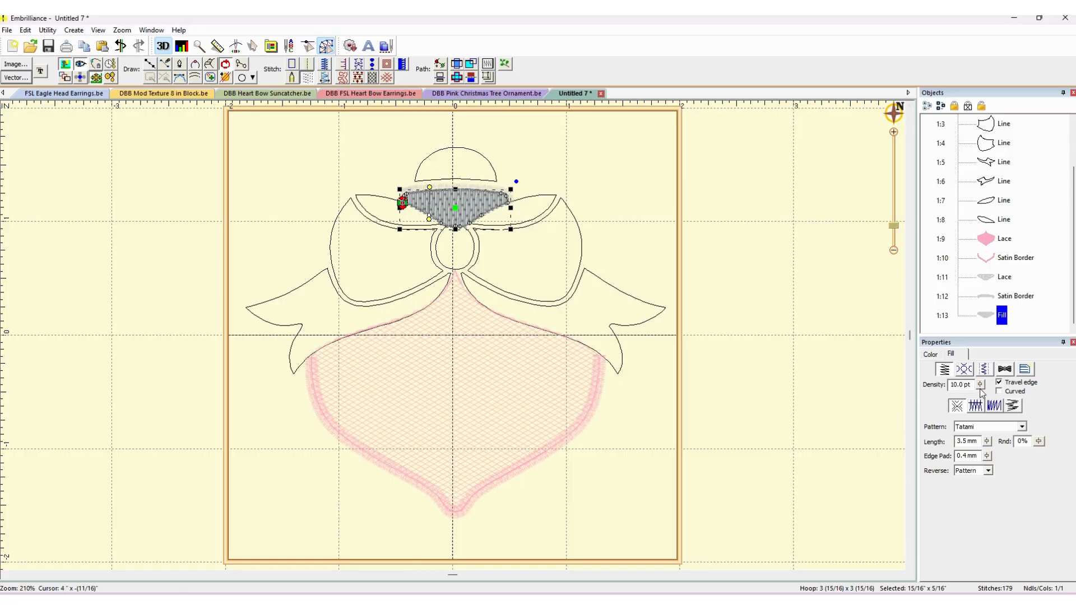
pyautogui.moveTo(981, 385); pyautogui.dragTo(985, 421)
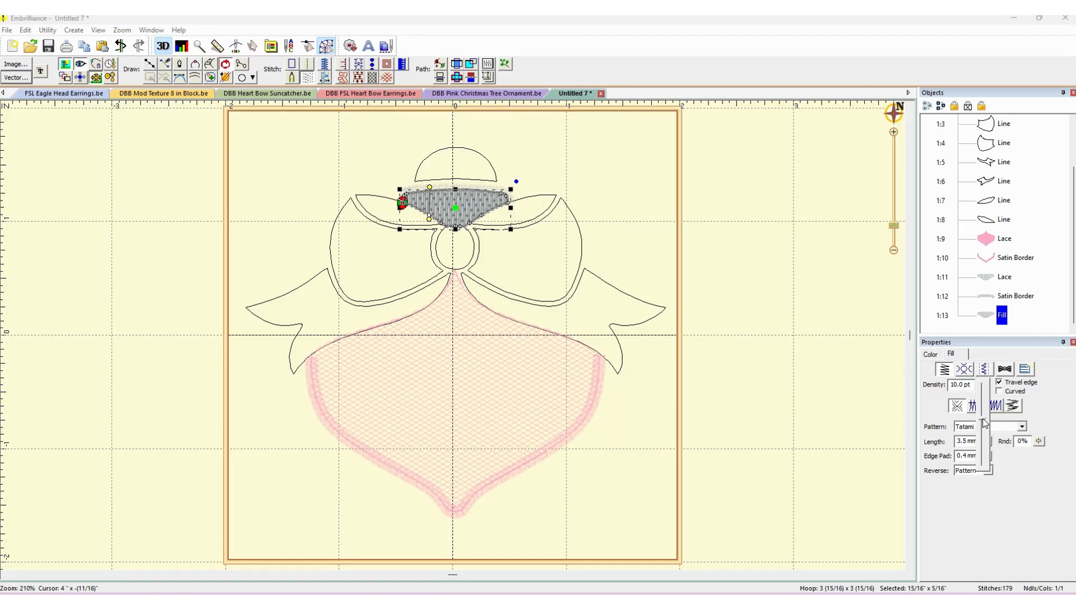
pyautogui.click(985, 369)
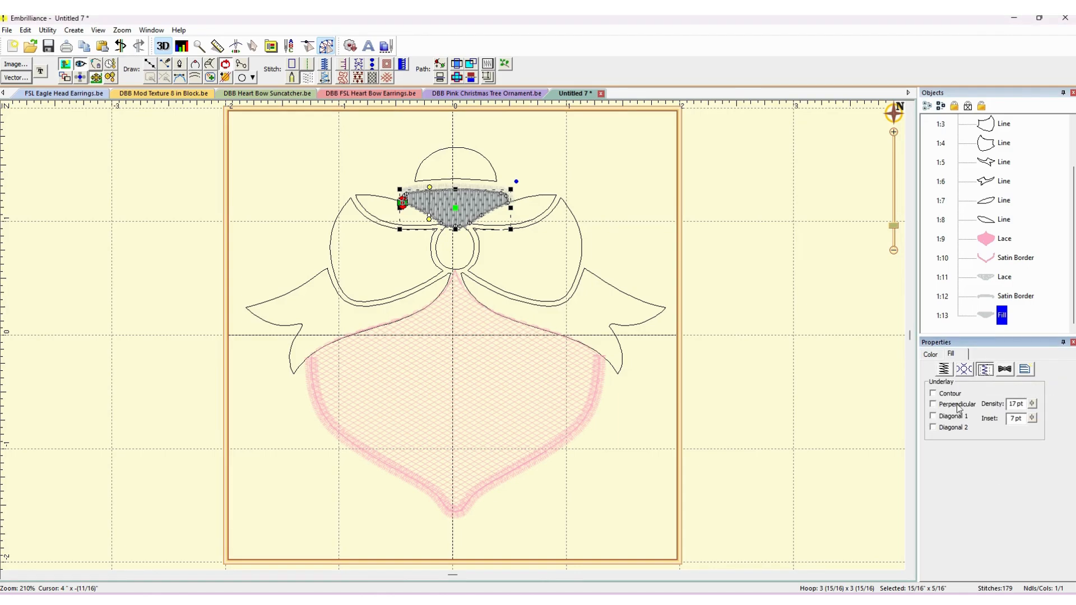
pyautogui.click(815, 388)
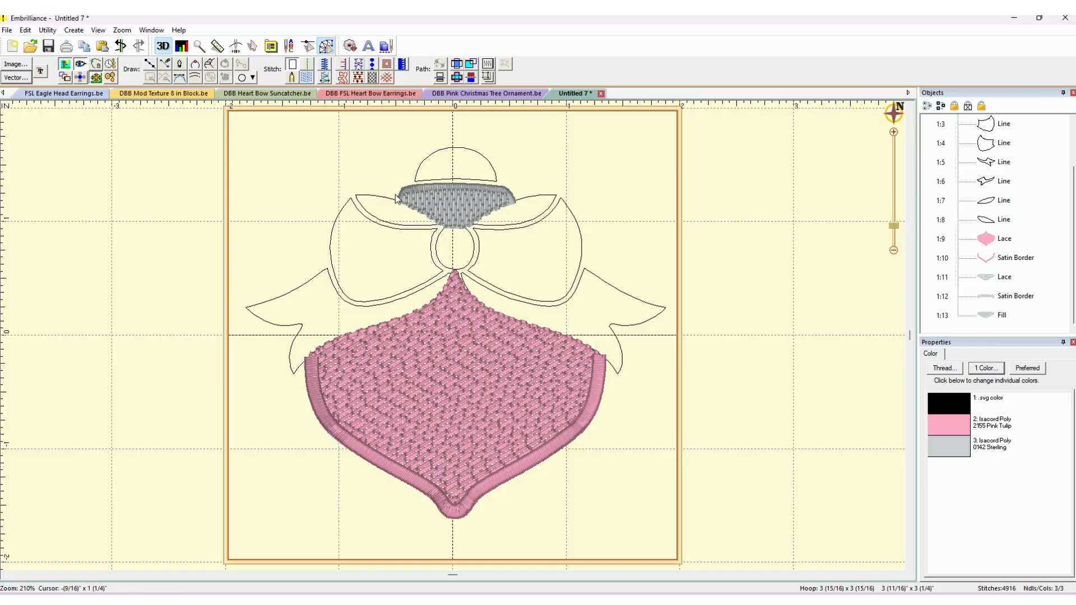
# Move the Sterling Fill ahead of its Satin Border in the stitch order and check the Lace, Fill, Satin Border sequence.
pyautogui.moveTo(982, 322); pyautogui.dragTo(982, 285)
pyautogui.click(982, 280)
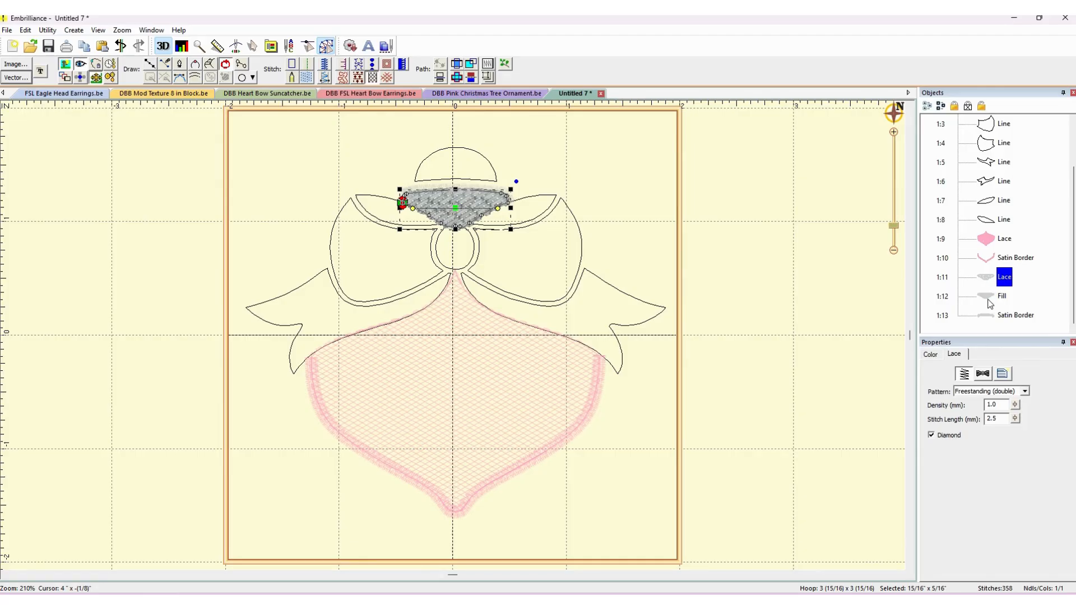
pyautogui.click(989, 302)
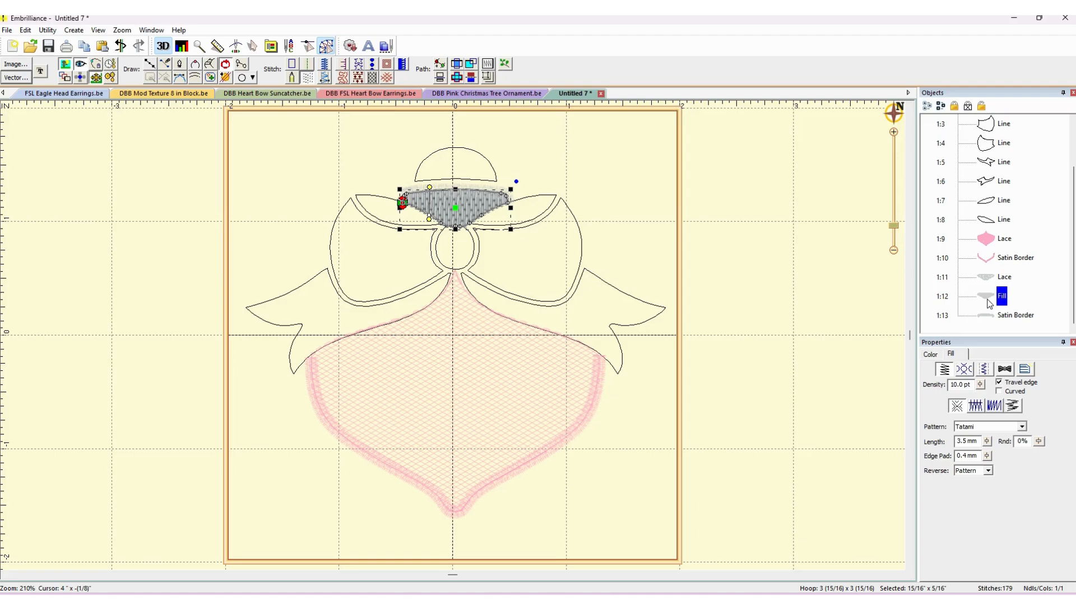
pyautogui.click(990, 319)
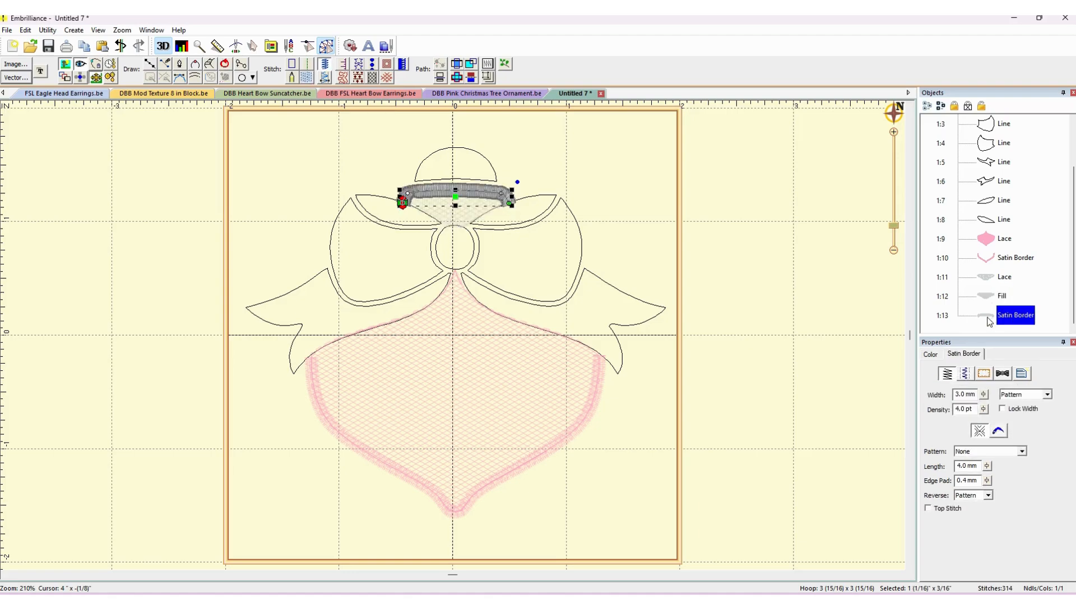
pyautogui.click(822, 304)
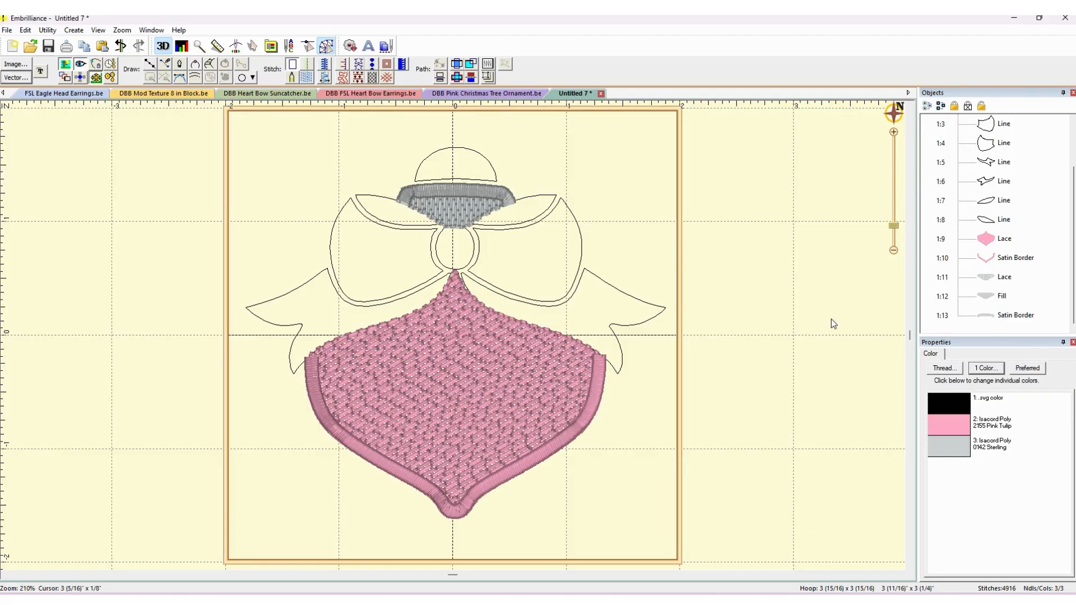
# Move the half-circle outline above the cap slightly down and open its path, removing the bottom edge to leave an arch.
pyautogui.click(442, 152)
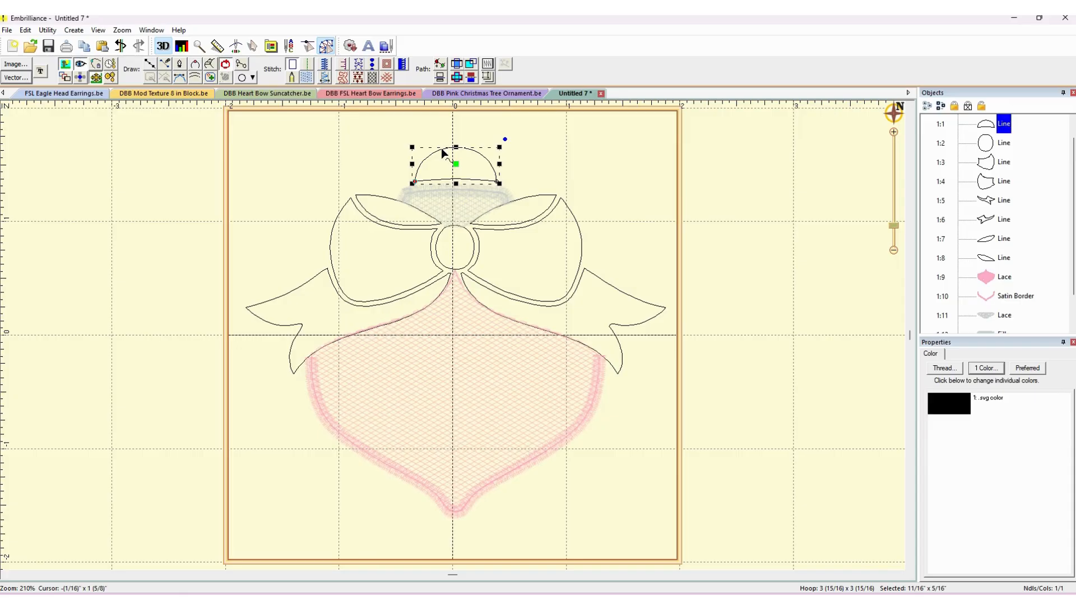
pyautogui.moveTo(456, 167); pyautogui.dragTo(456, 174)
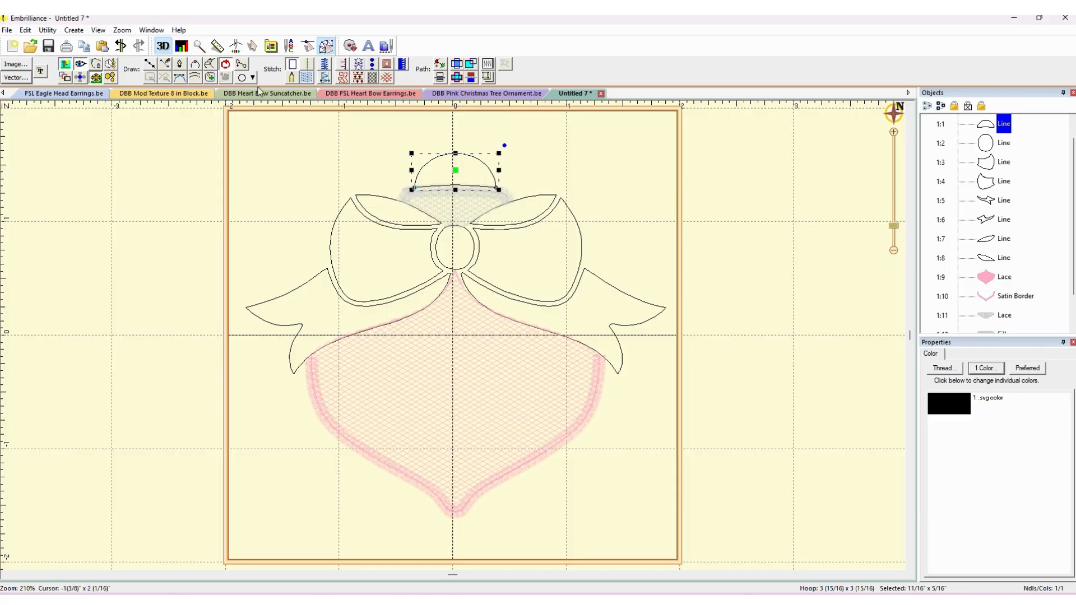
pyautogui.click(225, 64)
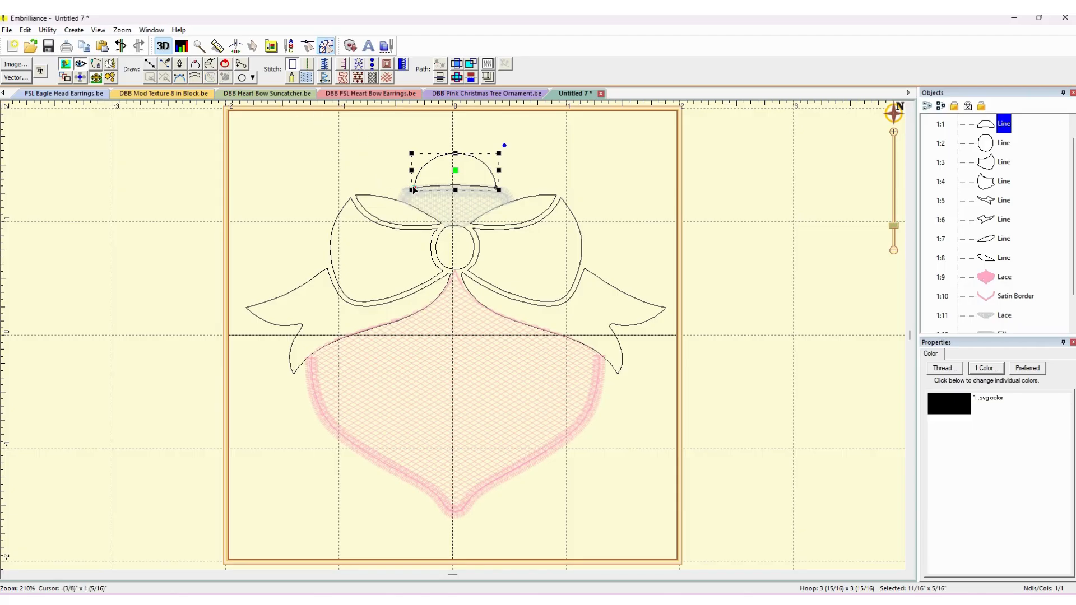
pyautogui.moveTo(414, 188); pyautogui.dragTo(419, 204)
pyautogui.hotkey('ctrl', 'z')
pyautogui.click(384, 132)
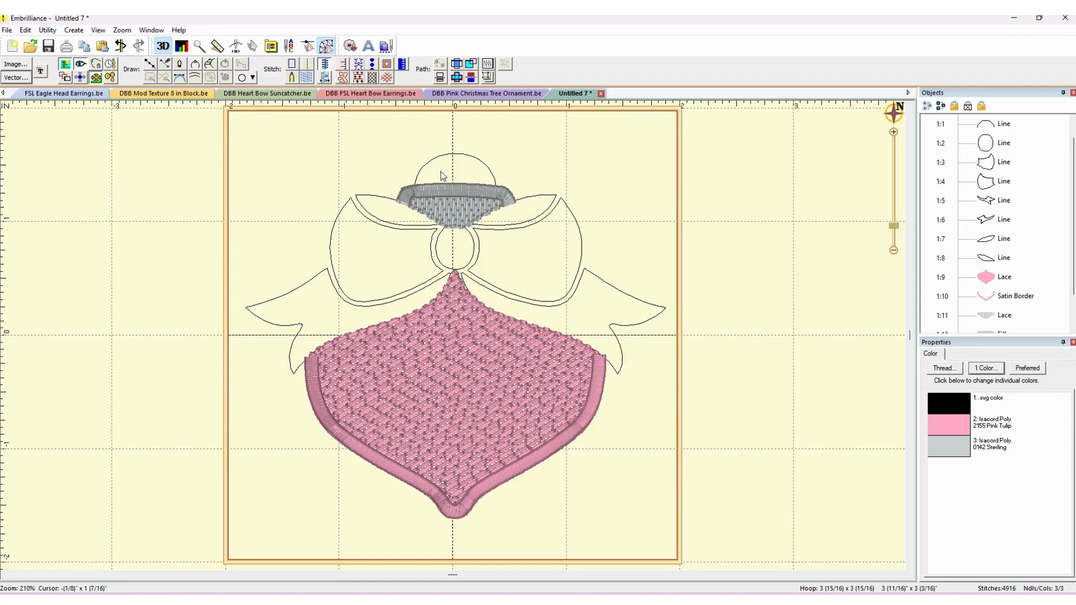
# Convert the arch above the cap to a Satin Border and check that its underlay is Freestanding.
pyautogui.click(988, 125)
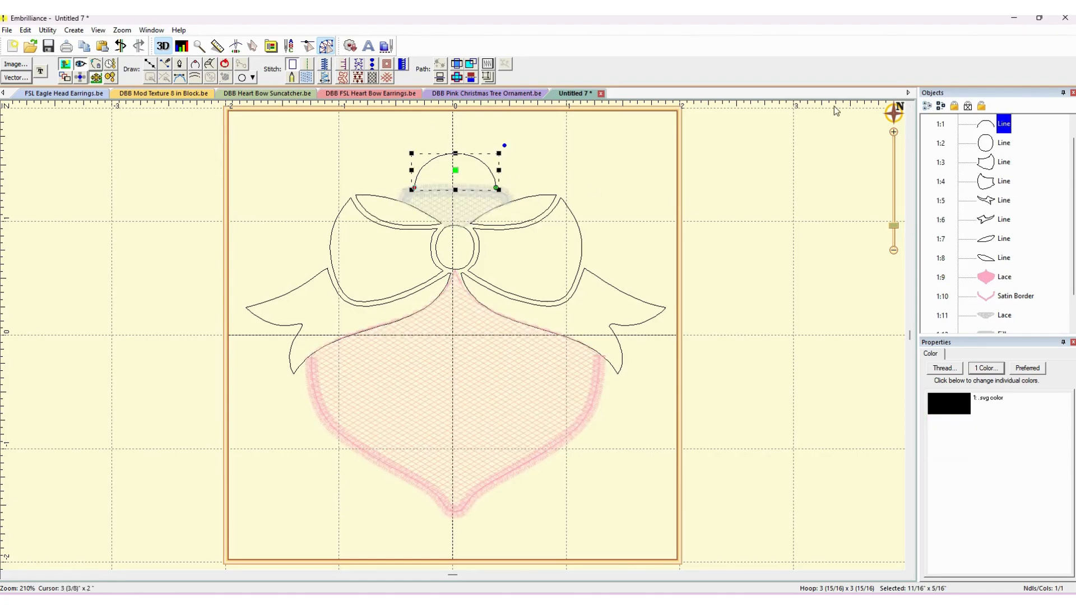
pyautogui.click(326, 68)
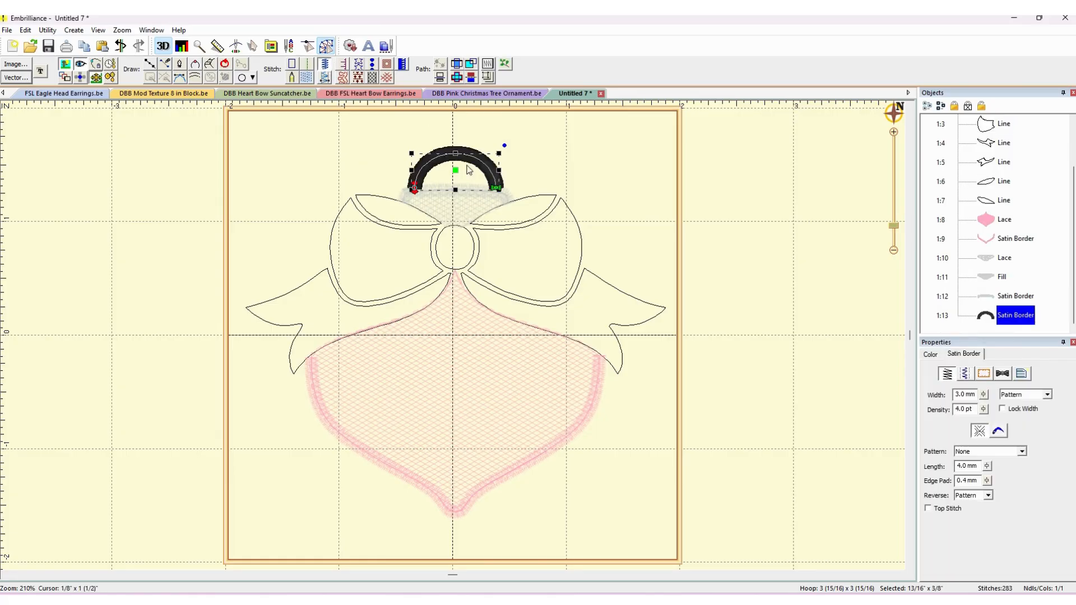
pyautogui.click(964, 375)
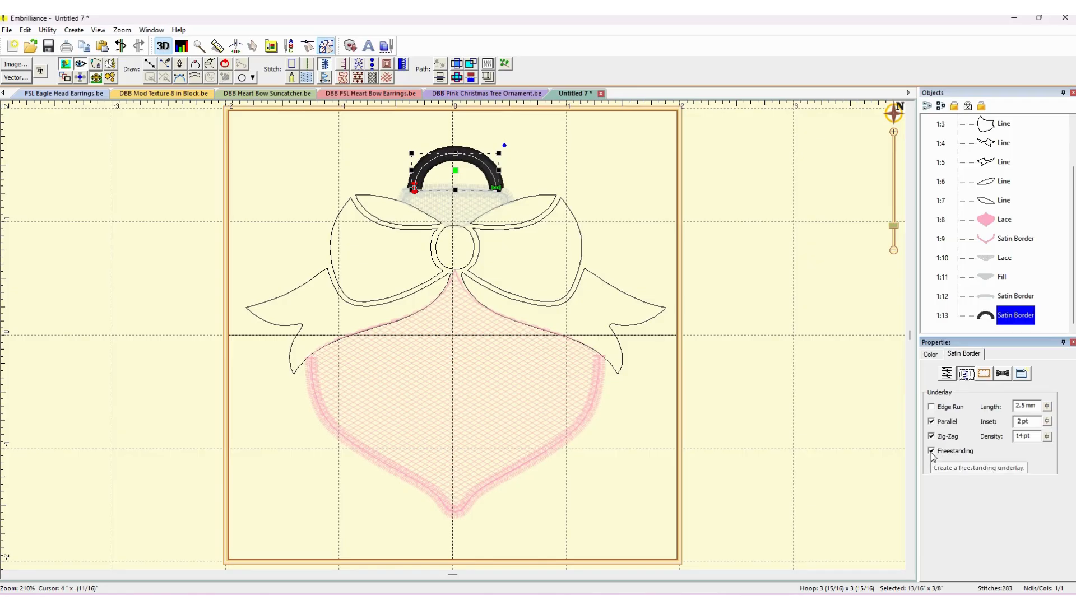
pyautogui.click(957, 315)
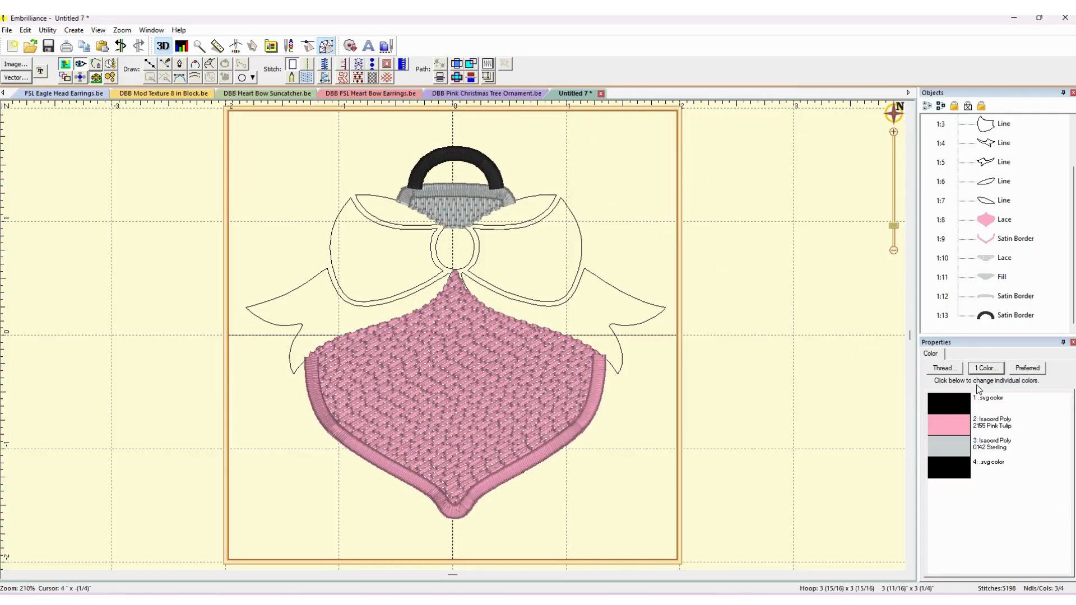
# Set the arch's satin color to Isacord Poly 0142 Sterling from the current page palette and move it ahead of the Sterling lace in stitch order.
pyautogui.click(985, 315)
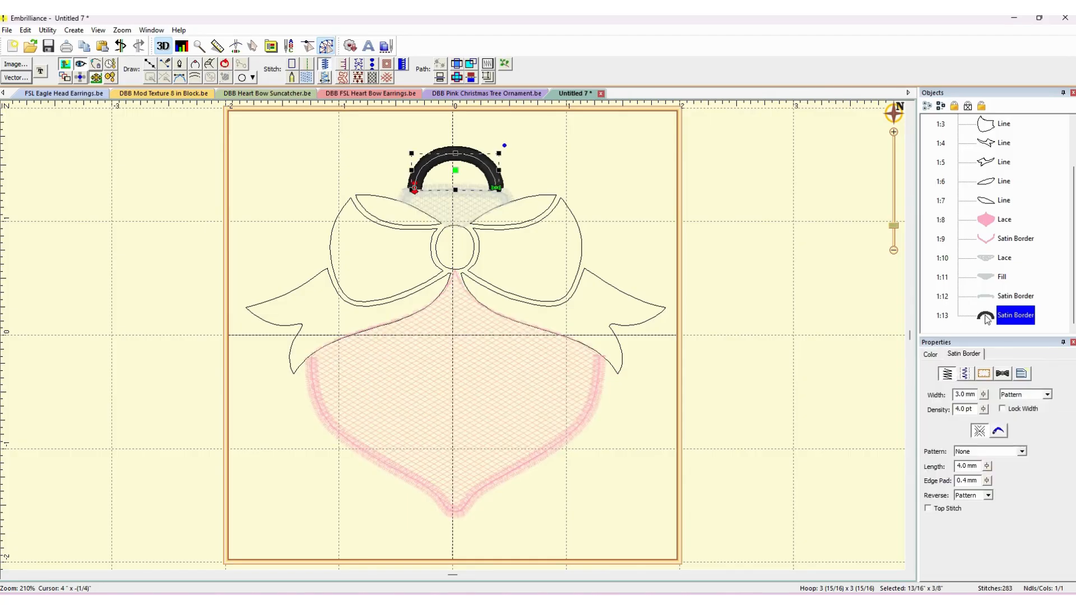
pyautogui.click(931, 355)
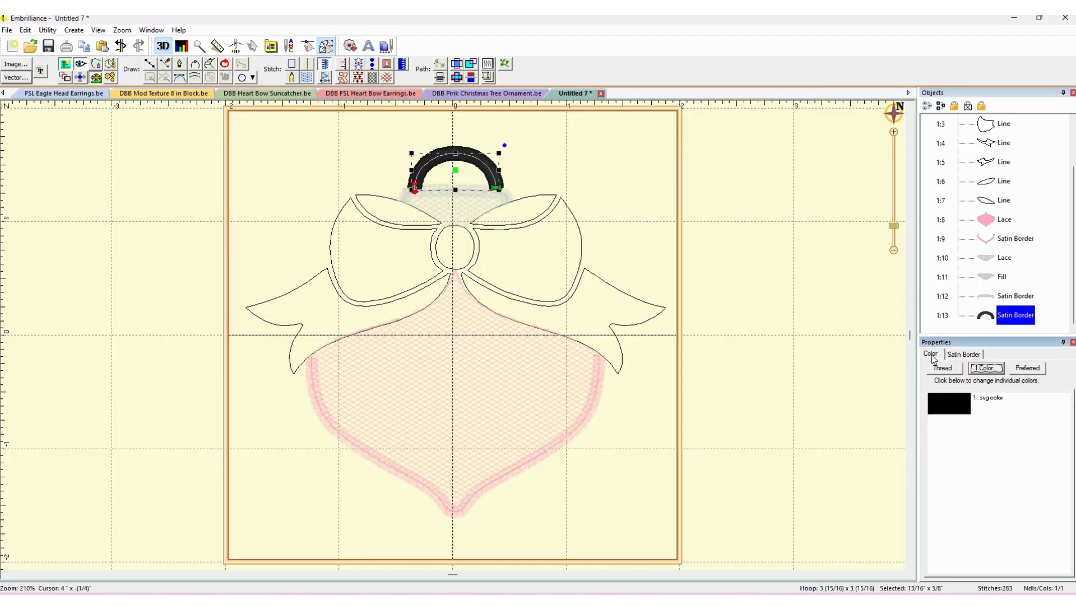
pyautogui.click(993, 370)
pyautogui.click(468, 259)
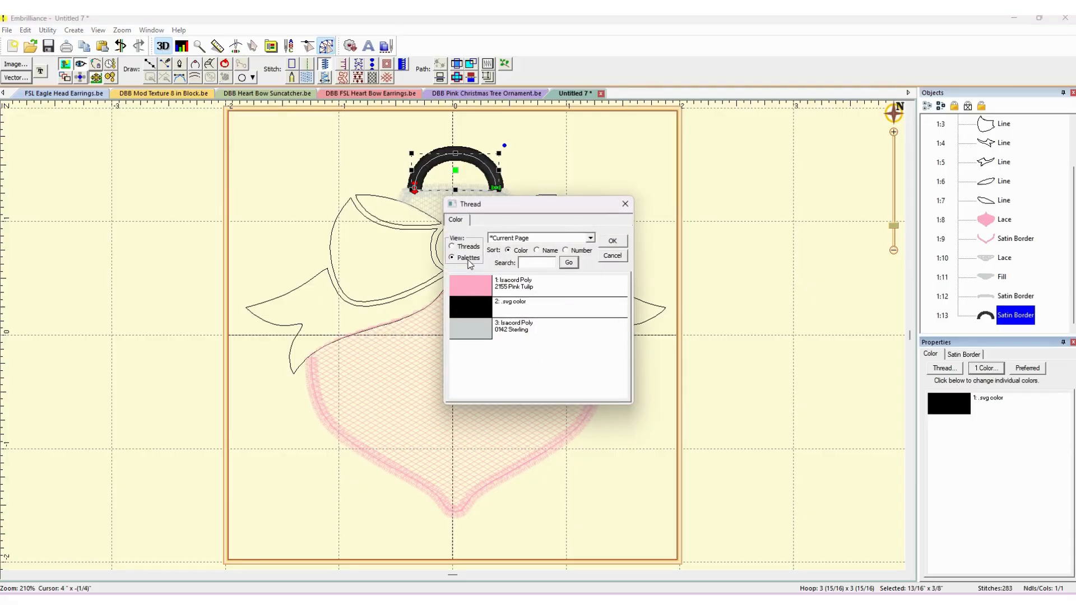
pyautogui.click(479, 337)
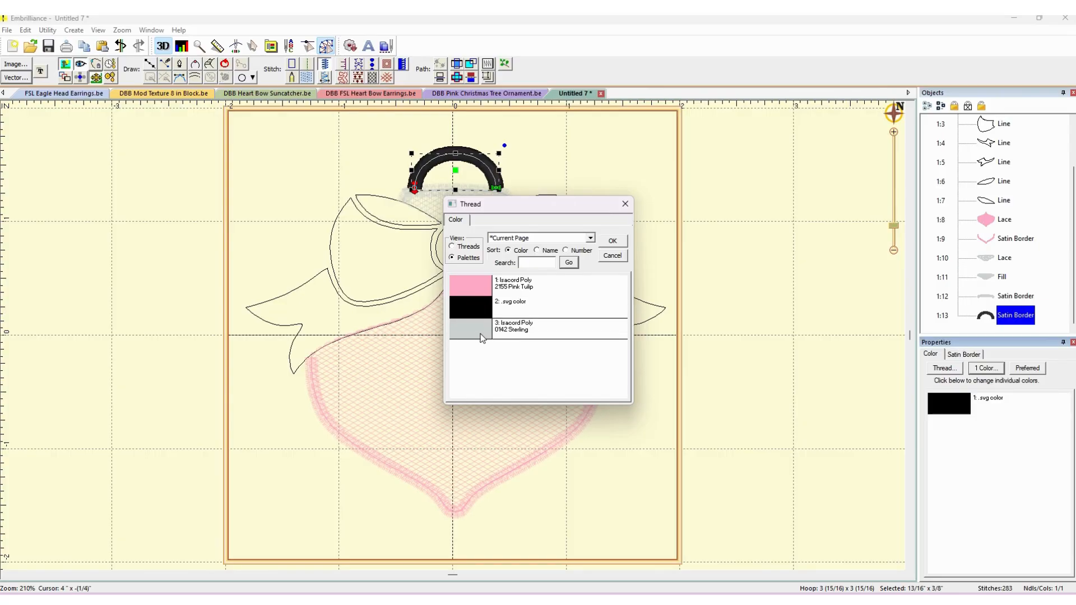
pyautogui.click(615, 241)
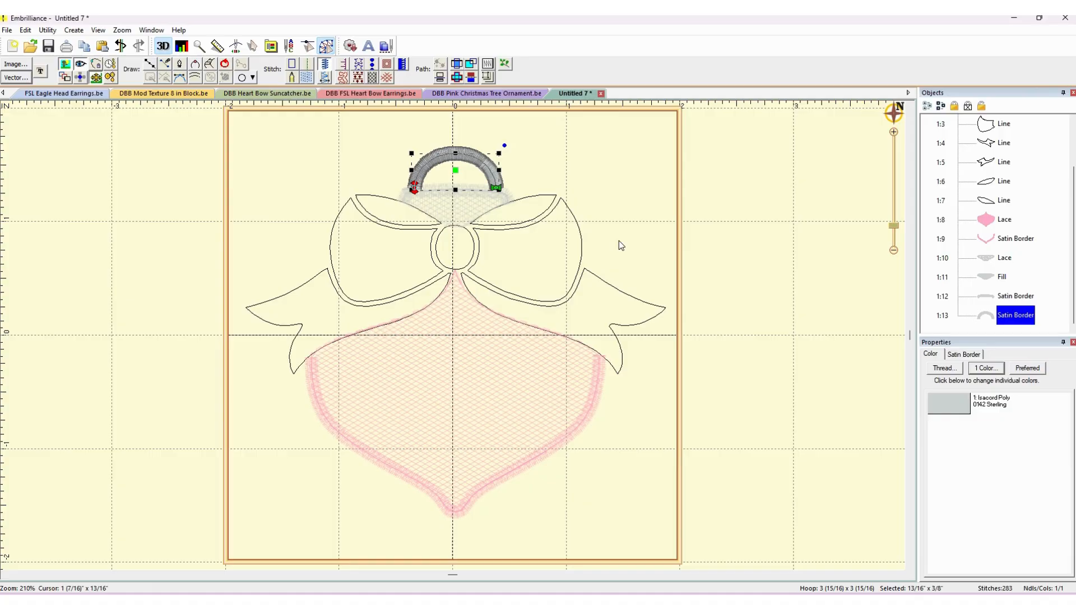
pyautogui.click(675, 258)
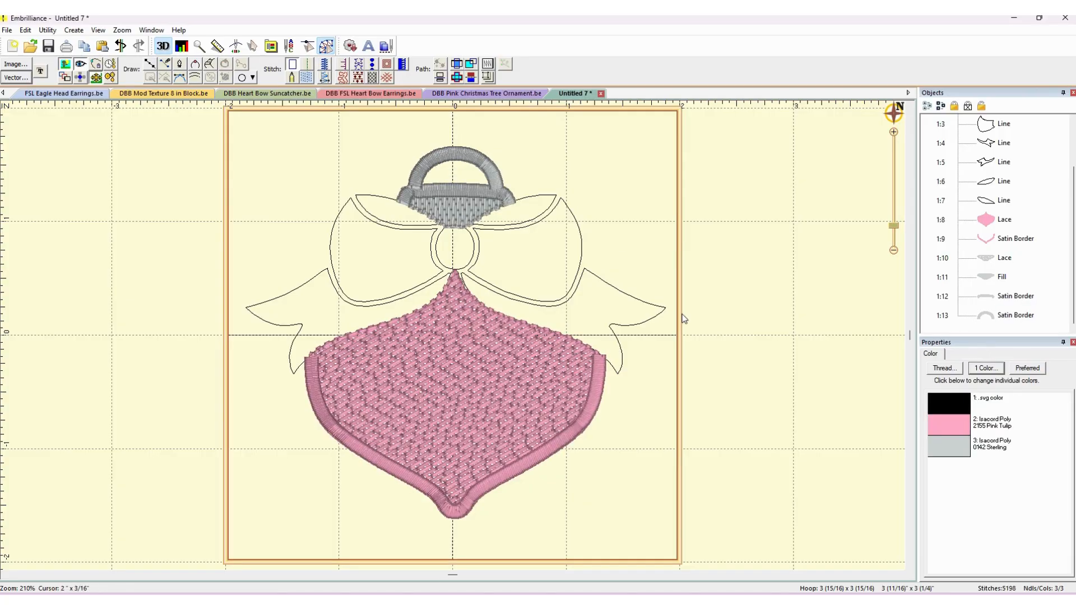
pyautogui.moveTo(991, 317); pyautogui.dragTo(1003, 258)
pyautogui.click(707, 238)
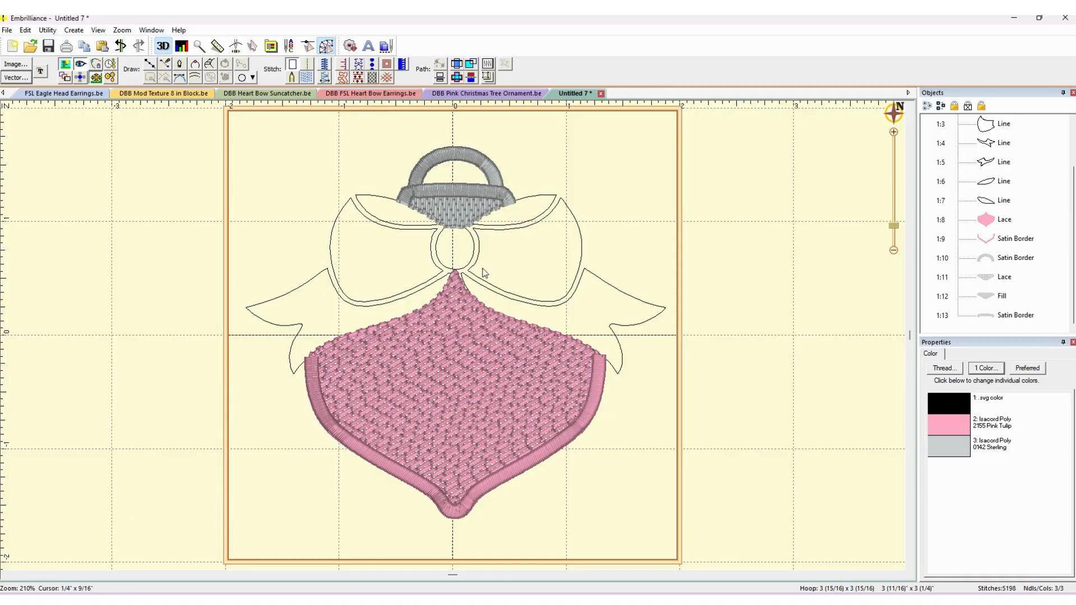
# Enlarge the bow's center knot circle to about 7/16 by 7/16 inch so it overlaps the surrounding bow outlines.
pyautogui.click(451, 269)
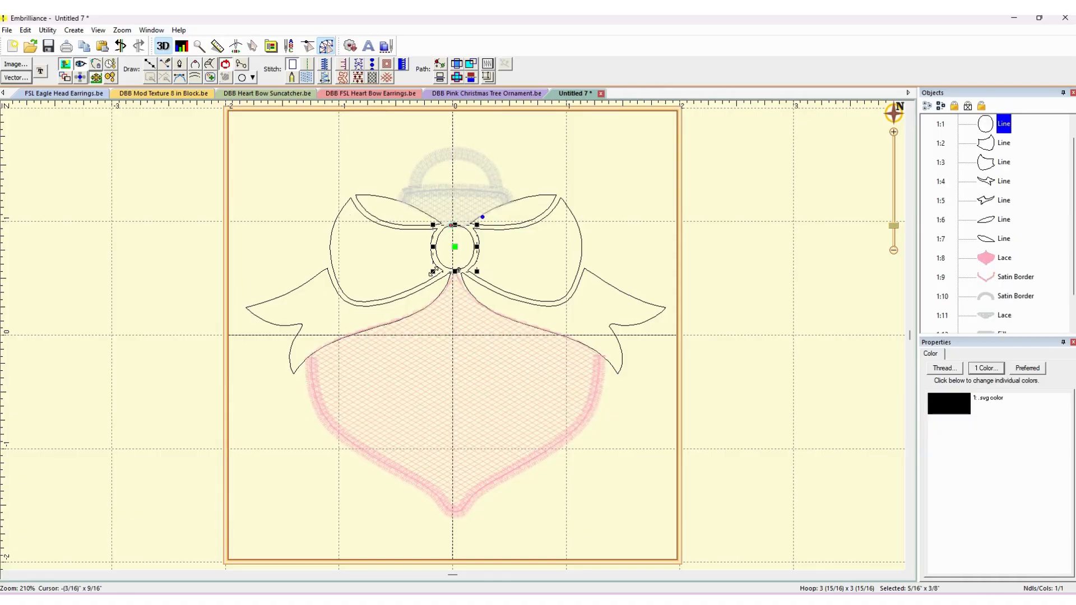
pyautogui.moveTo(435, 271); pyautogui.dragTo(431, 275)
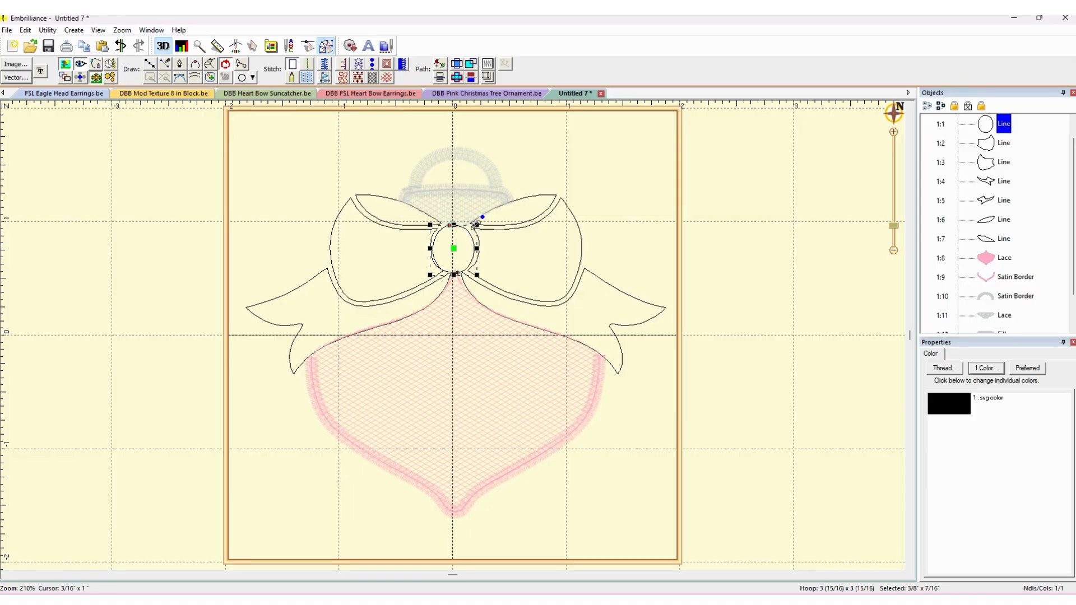
pyautogui.moveTo(475, 227); pyautogui.dragTo(480, 222)
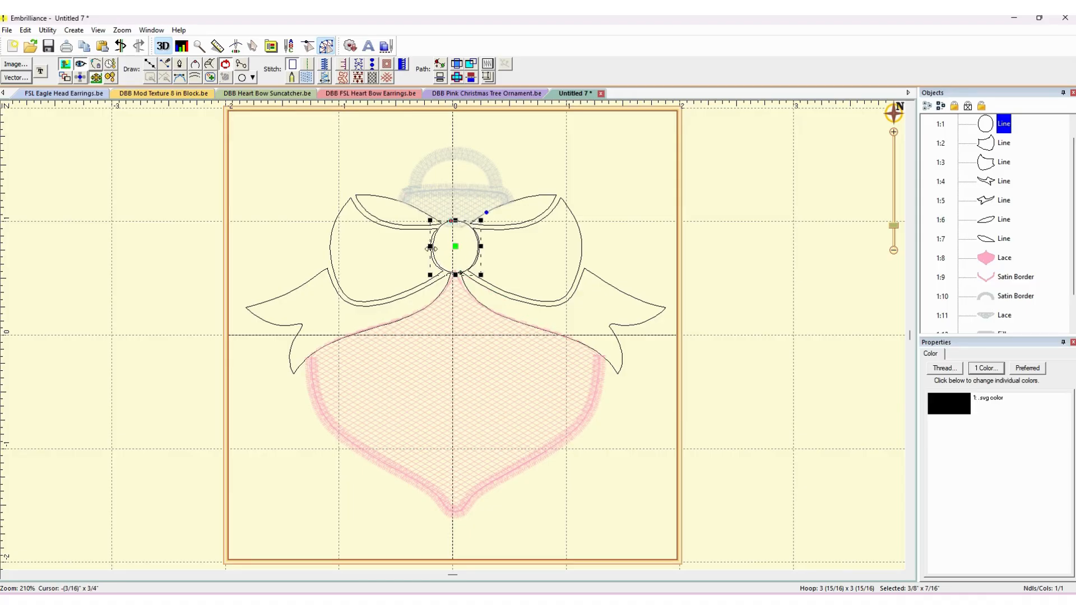
pyautogui.moveTo(431, 247); pyautogui.dragTo(485, 245)
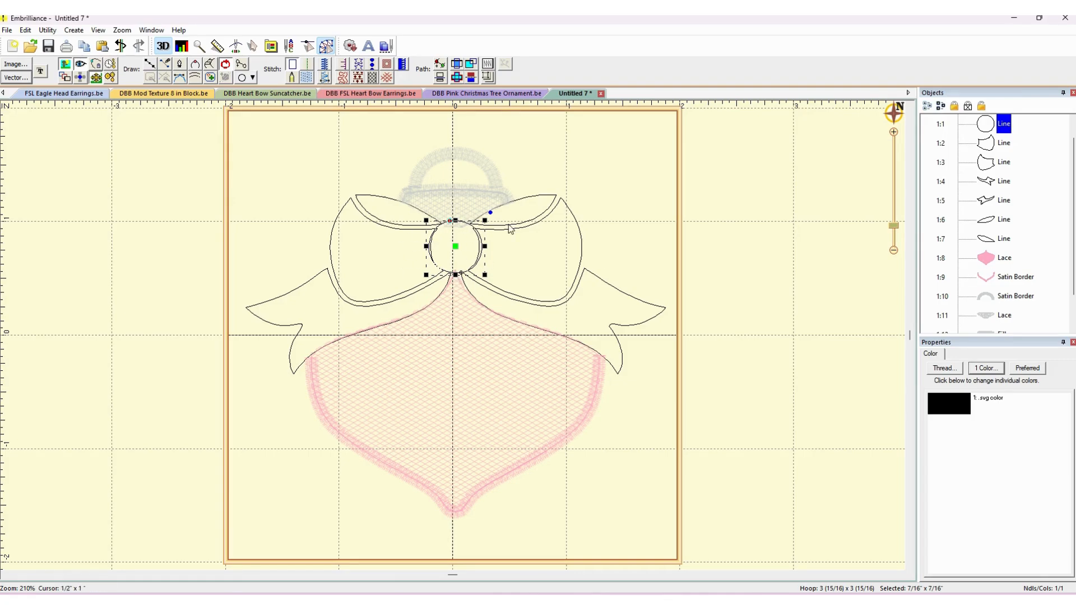
# Set the knot circle's thread color to Isacord Poly 1902 Poinsettia from the Isacord Poly thread list.
pyautogui.click(945, 368)
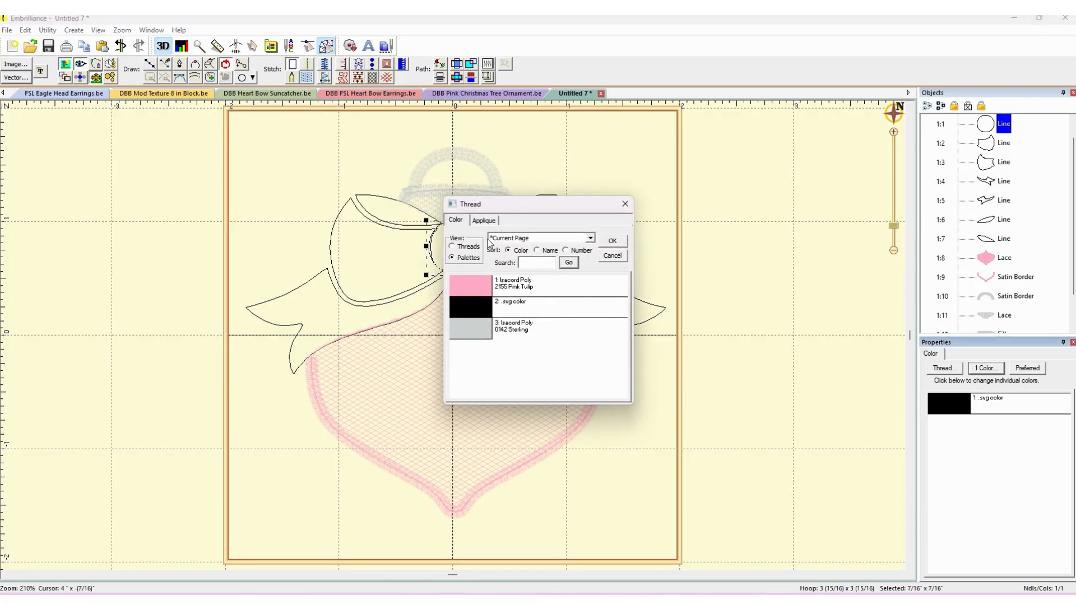
pyautogui.click(452, 246)
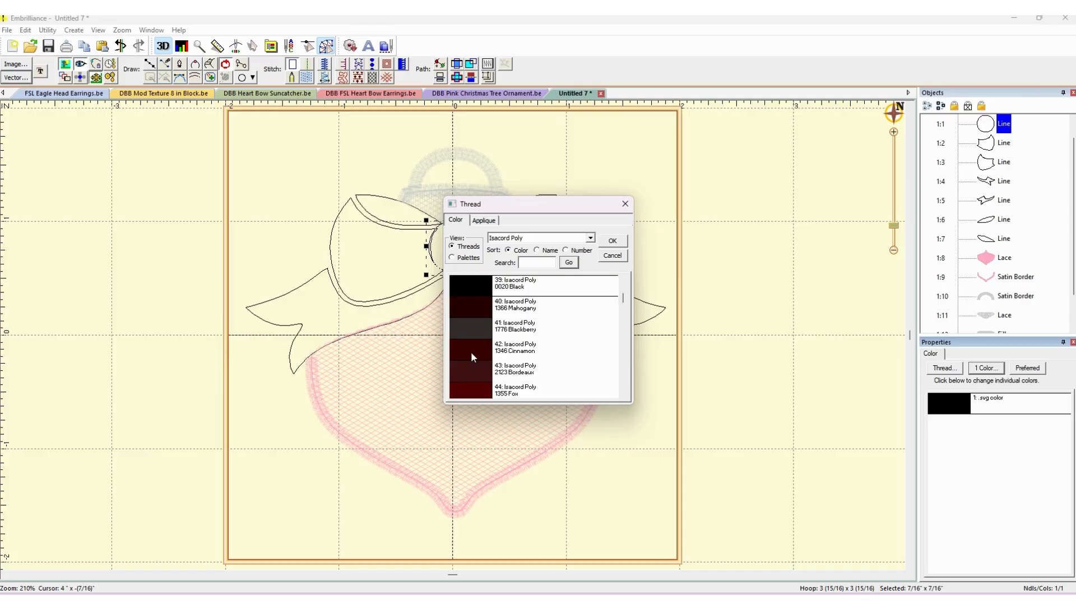
pyautogui.scroll(-2, 472, 357)
pyautogui.scroll(-1, 475, 358)
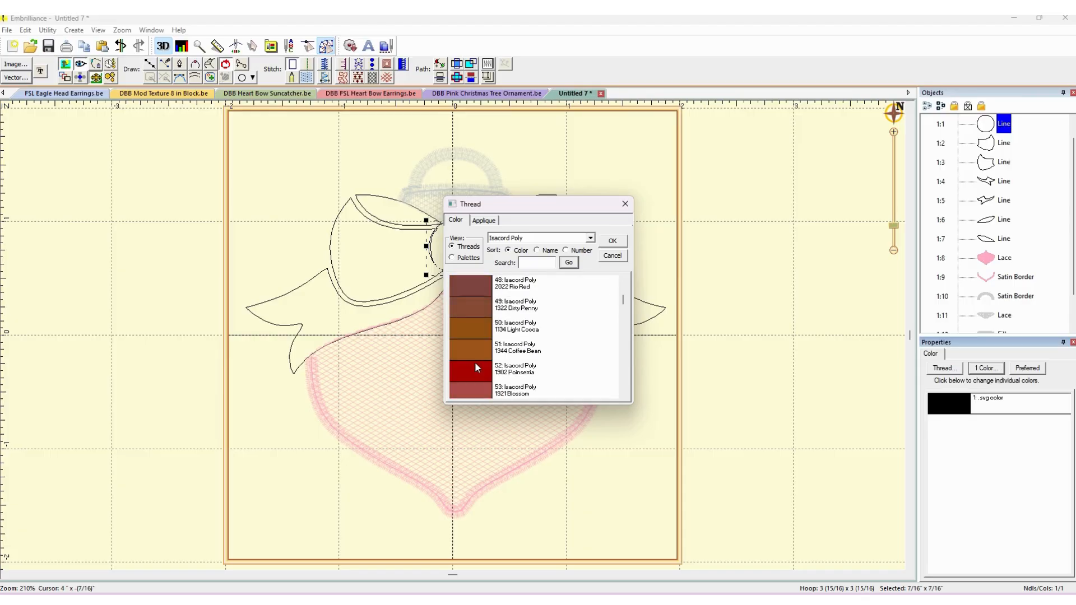
pyautogui.click(475, 361)
pyautogui.click(613, 241)
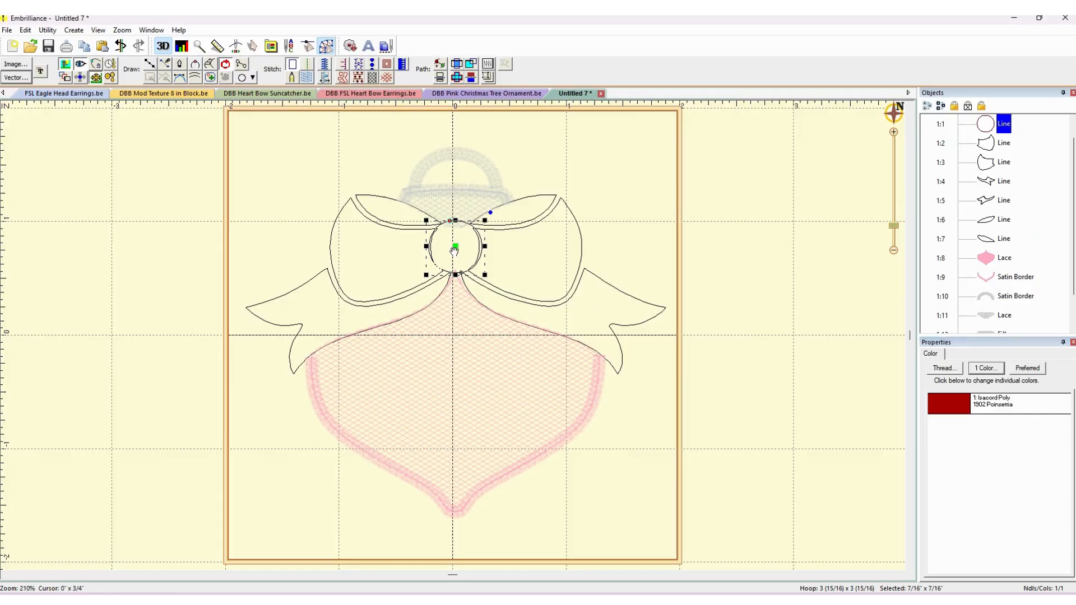
# Nudge the knot circle slightly, convert it to a Satin Border, and turn off its Freestanding, Zig-Zag and Parallel underlay.
pyautogui.moveTo(454, 251); pyautogui.dragTo(453, 250)
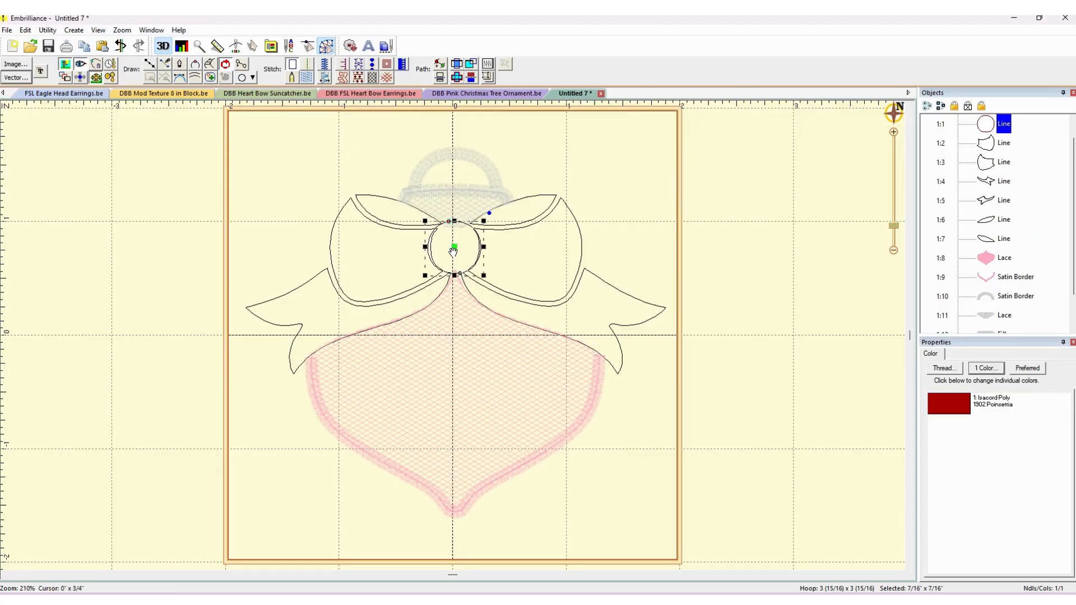
pyautogui.click(325, 63)
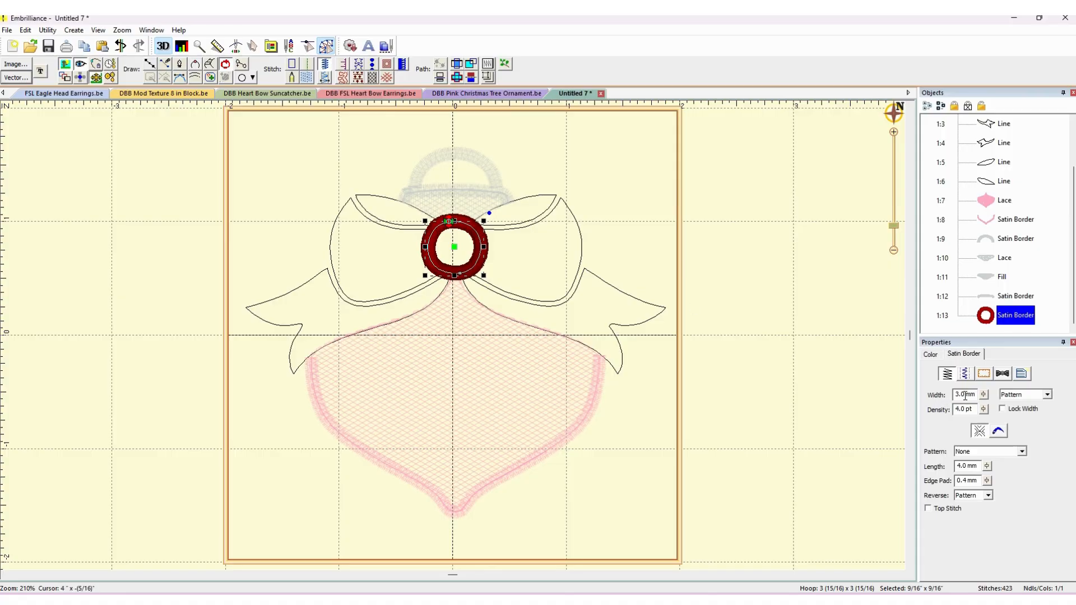
pyautogui.click(966, 374)
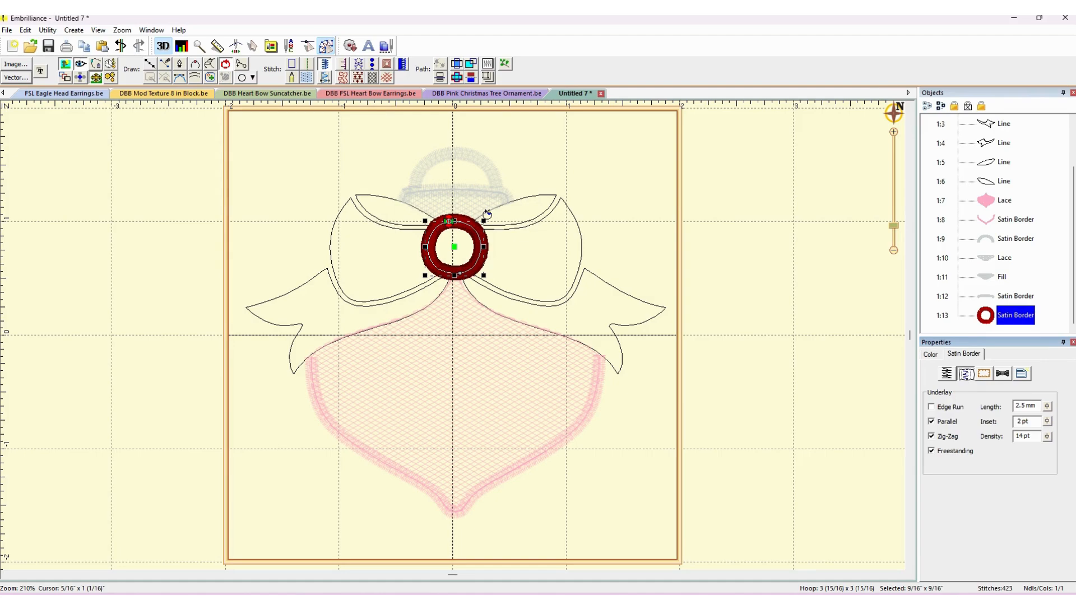
pyautogui.click(942, 455)
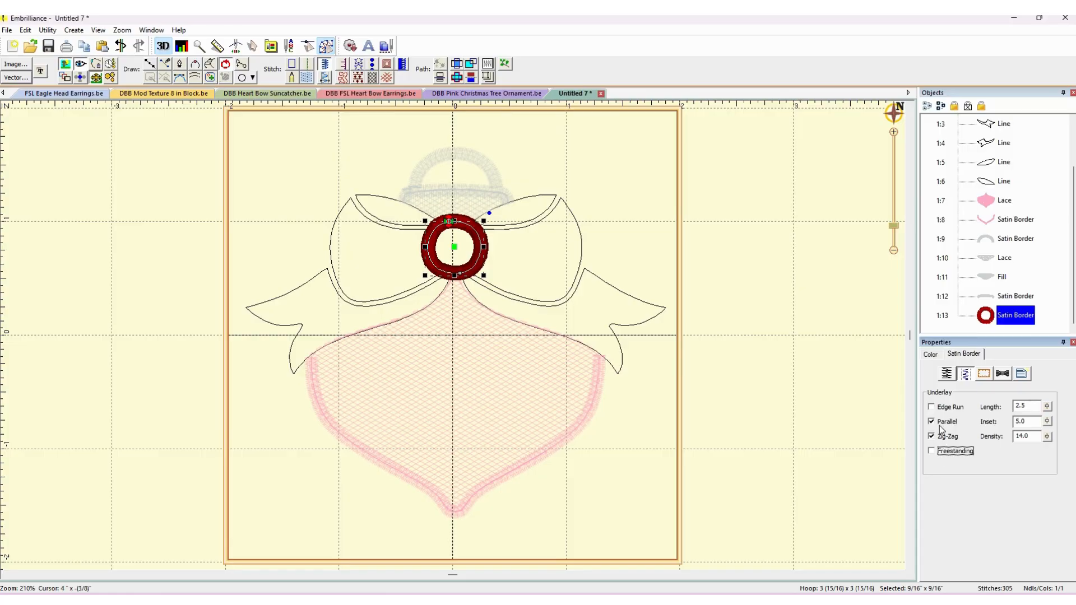
pyautogui.click(942, 440)
pyautogui.click(935, 426)
pyautogui.click(812, 405)
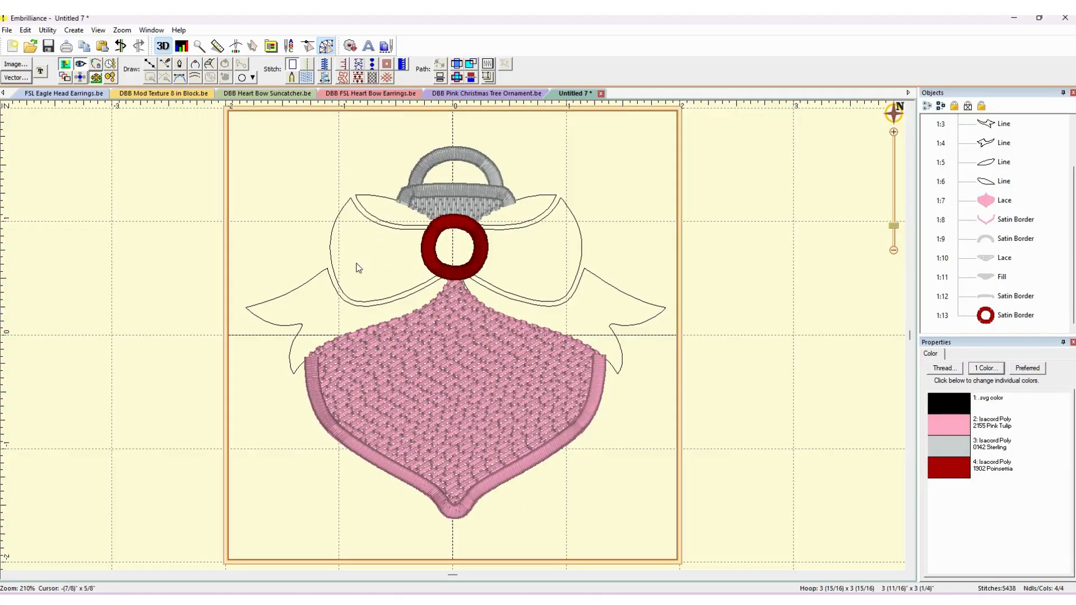
# Enlarge both upper bow fold outlines to meet the loops beneath, and pull the right fold's outer tip back to the loop corner.
pyautogui.click(374, 219)
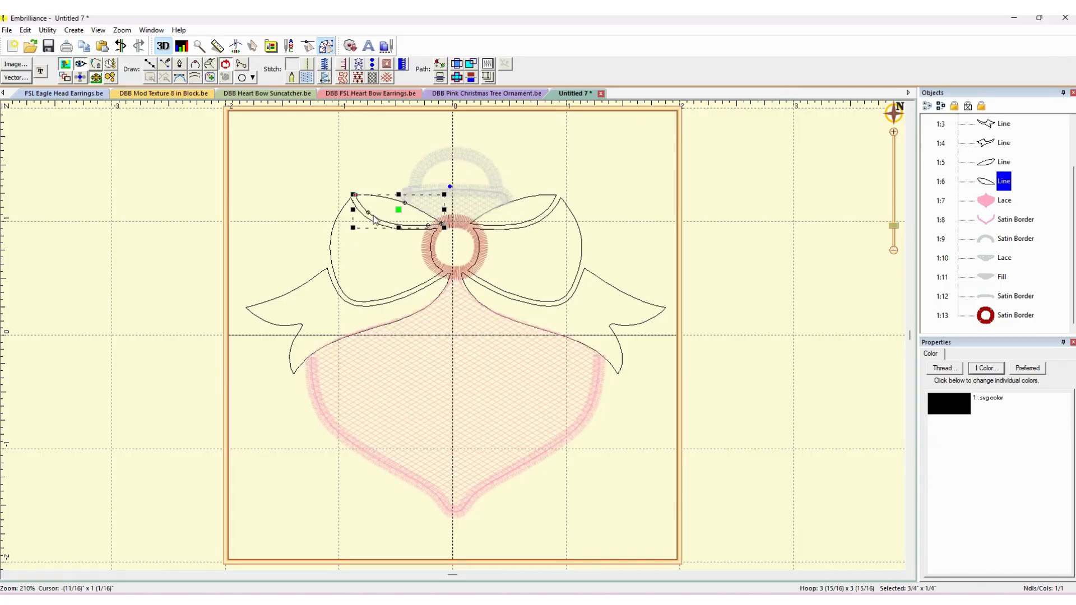
pyautogui.moveTo(355, 227); pyautogui.dragTo(355, 230)
pyautogui.click(531, 227)
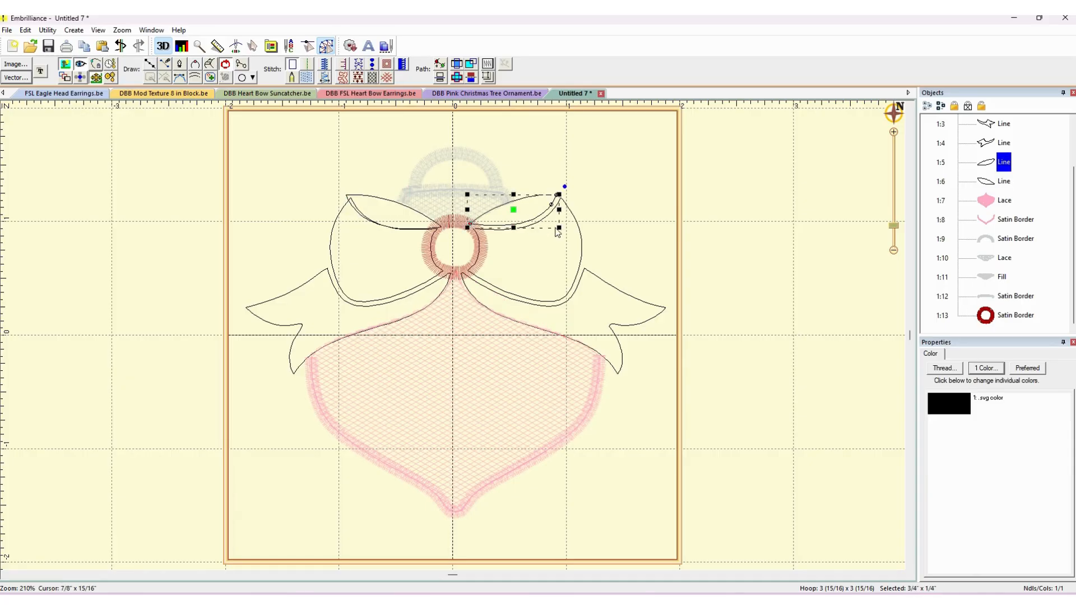
pyautogui.moveTo(559, 228); pyautogui.dragTo(564, 232)
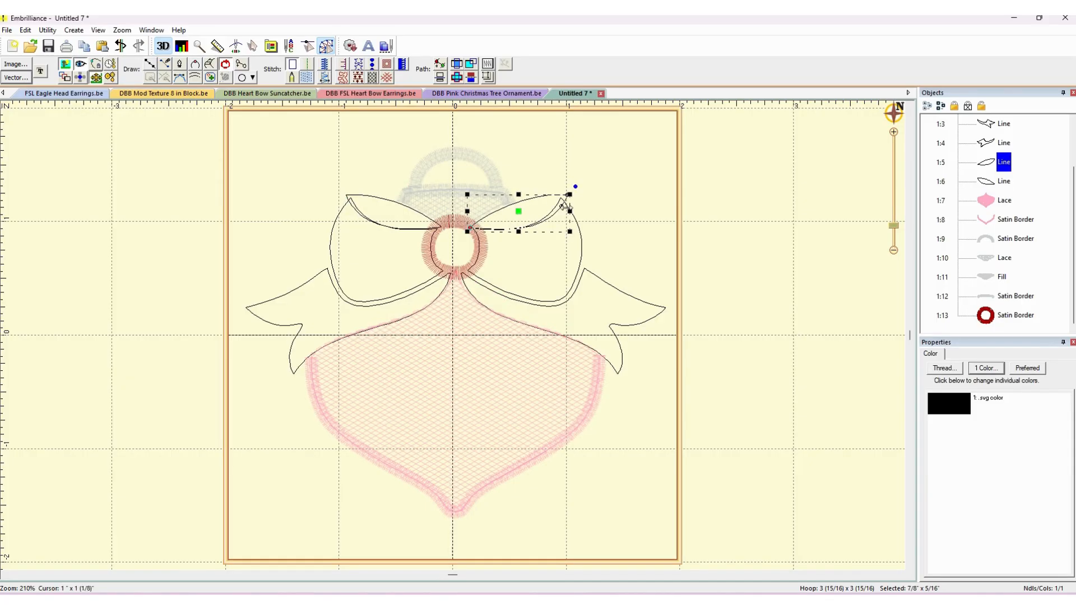
pyautogui.moveTo(567, 196); pyautogui.dragTo(560, 201)
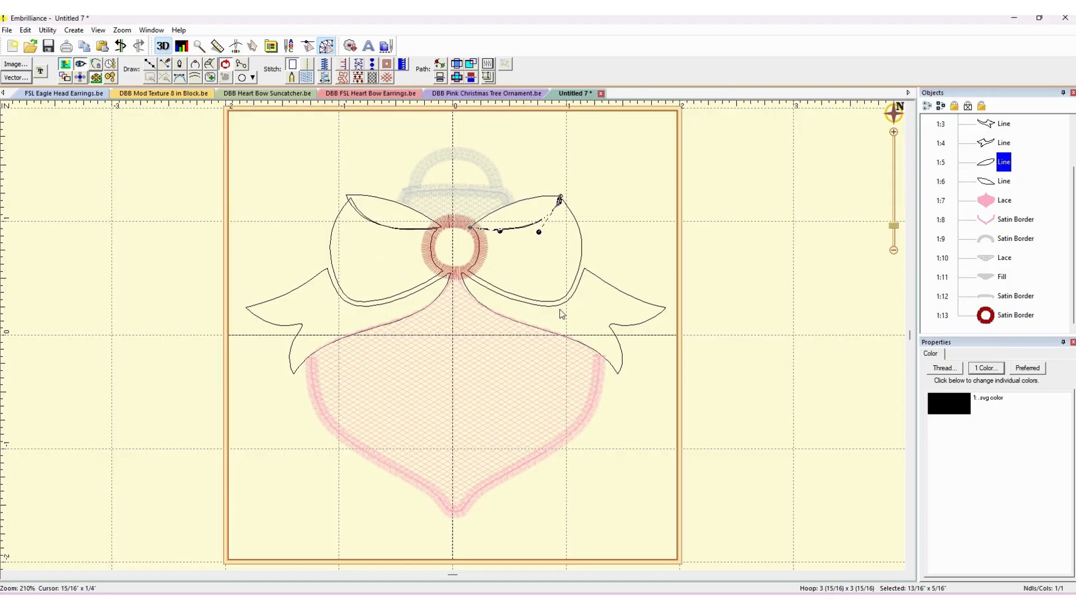
# Enlarge the left bow tail outline to about 1 7/8 by 1 inch and move its inner nodes under the knot ring.
pyautogui.click(420, 291)
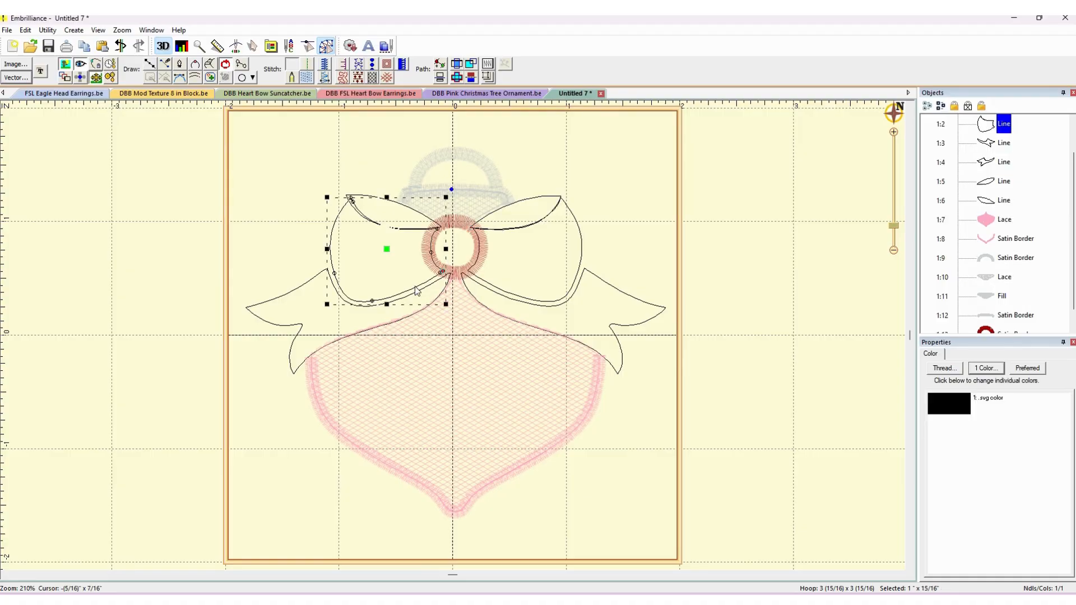
pyautogui.click(309, 280)
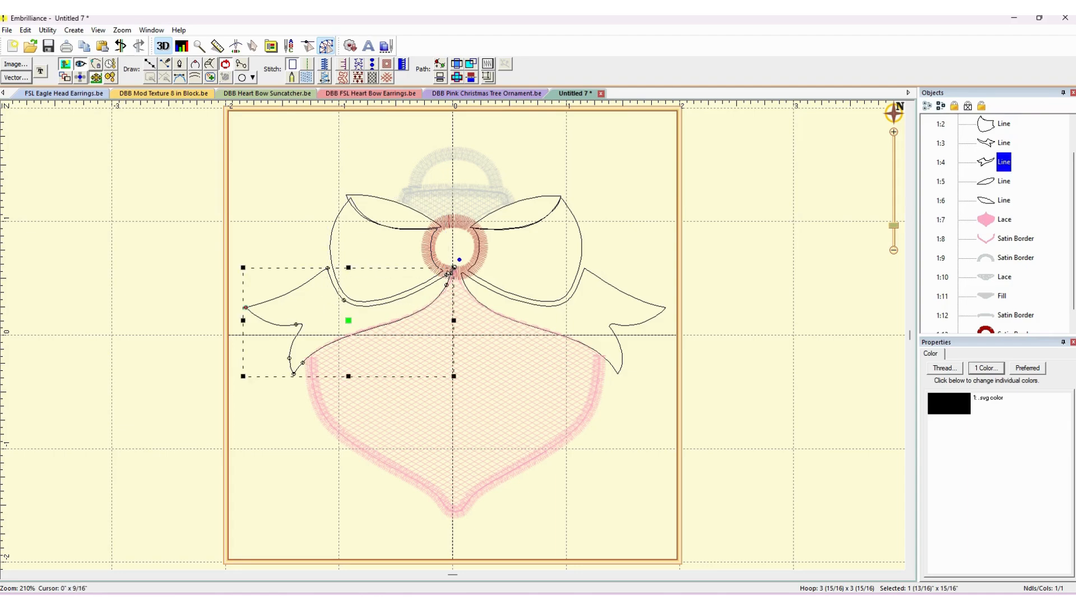
pyautogui.moveTo(452, 271); pyautogui.dragTo(457, 261)
pyautogui.press('space')
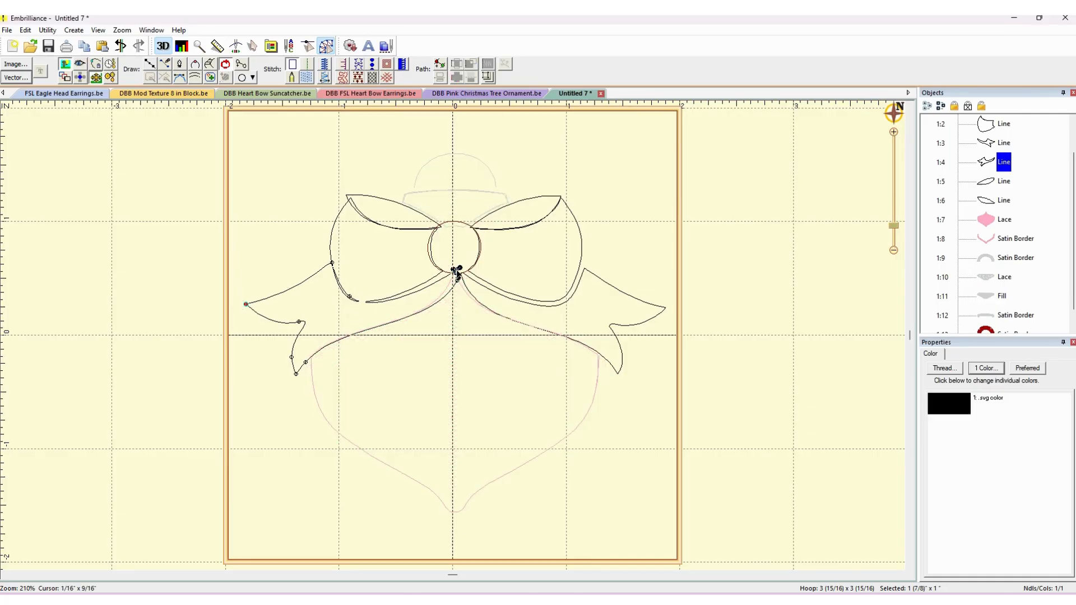
pyautogui.press('space')
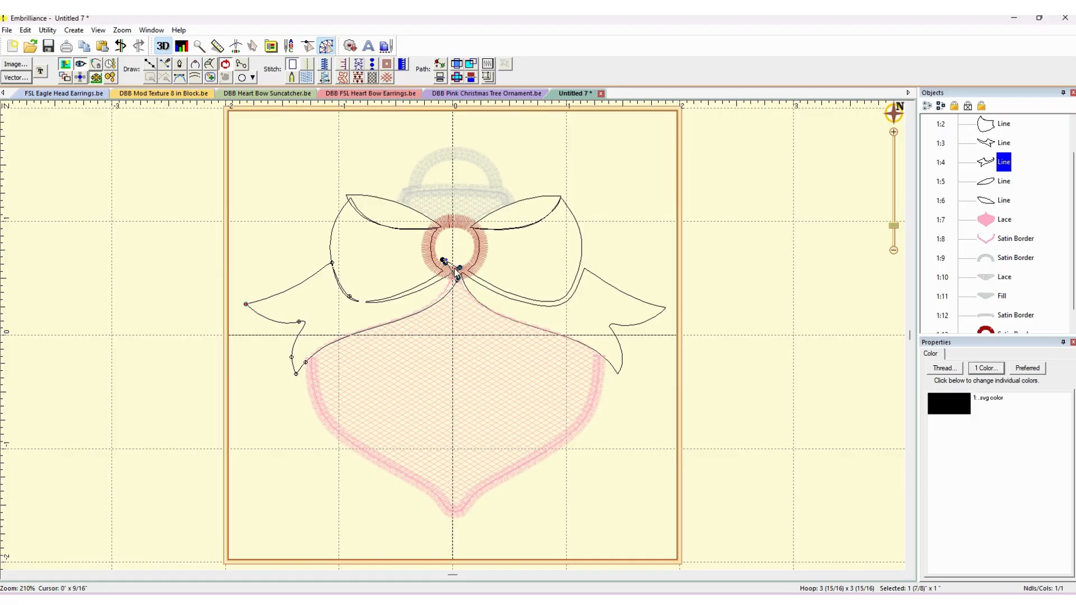
pyautogui.click(457, 271)
pyautogui.moveTo(457, 271); pyautogui.dragTo(440, 263)
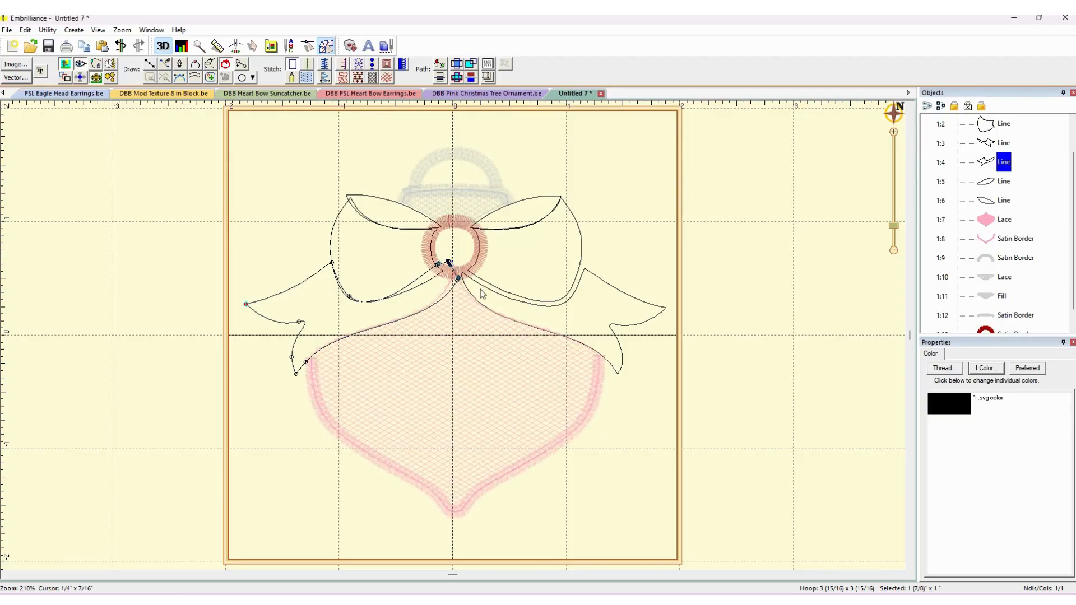
# Reshape the right bow tail outline by moving its inner nodes under the knot ring and its upper nodes inside the right loop.
pyautogui.click(480, 288)
pyautogui.click(465, 278)
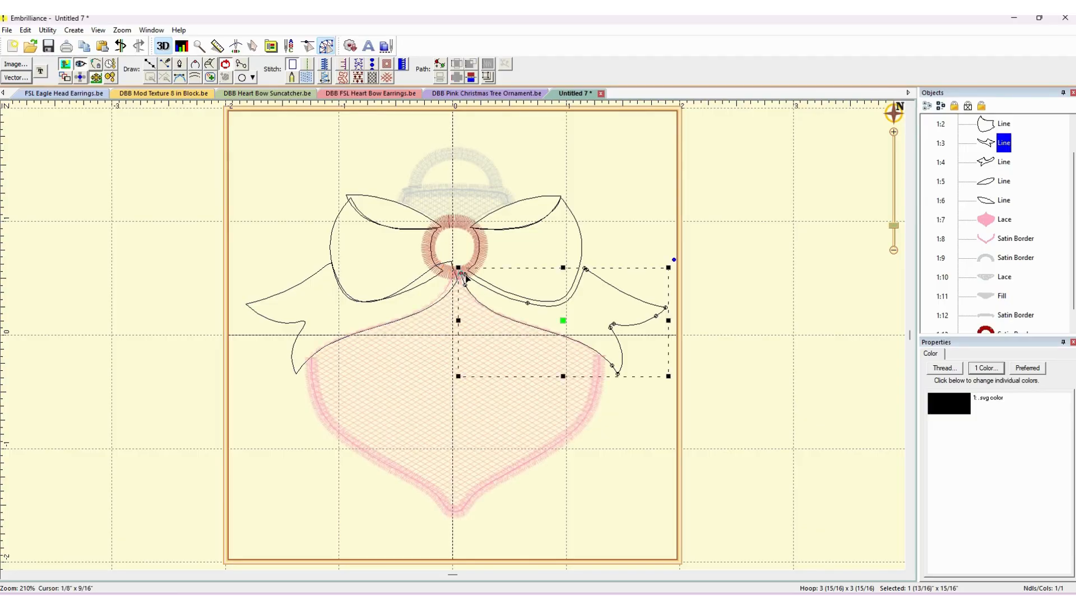
pyautogui.moveTo(466, 278)
pyautogui.mouseDown()
pyautogui.moveTo(475, 269)
pyautogui.moveTo(458, 273)
pyautogui.moveTo(472, 292)
pyautogui.moveTo(445, 273)
pyautogui.mouseUp()
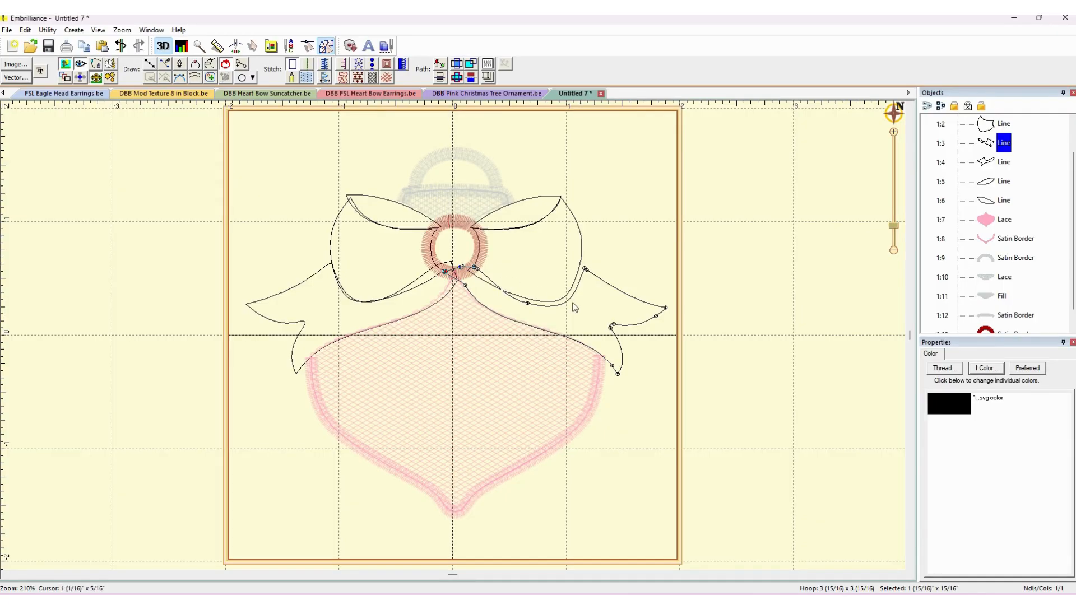
pyautogui.click(586, 270)
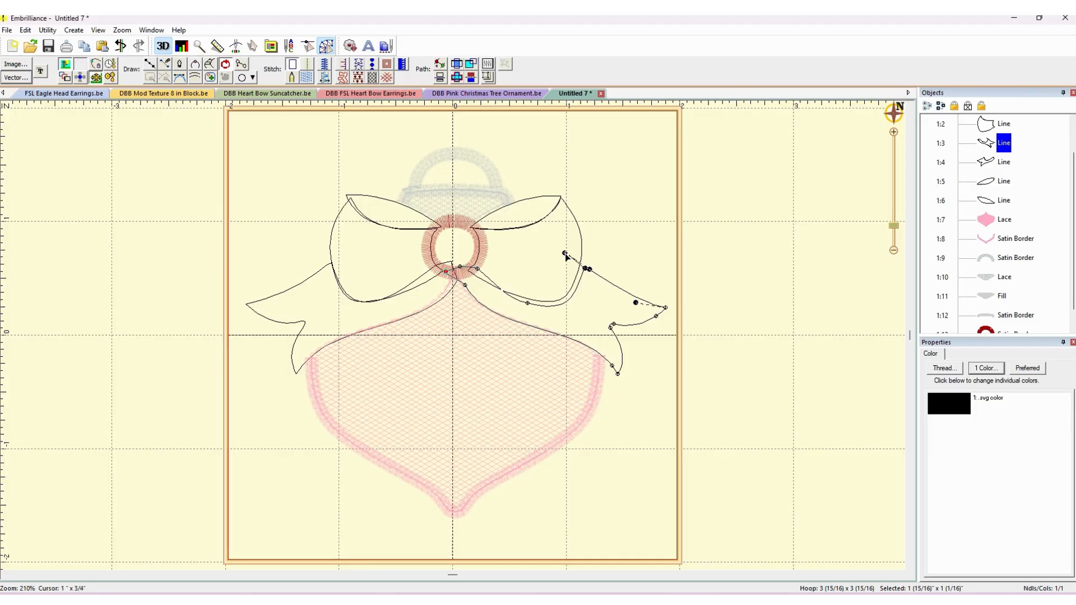
pyautogui.moveTo(585, 270); pyautogui.dragTo(568, 265)
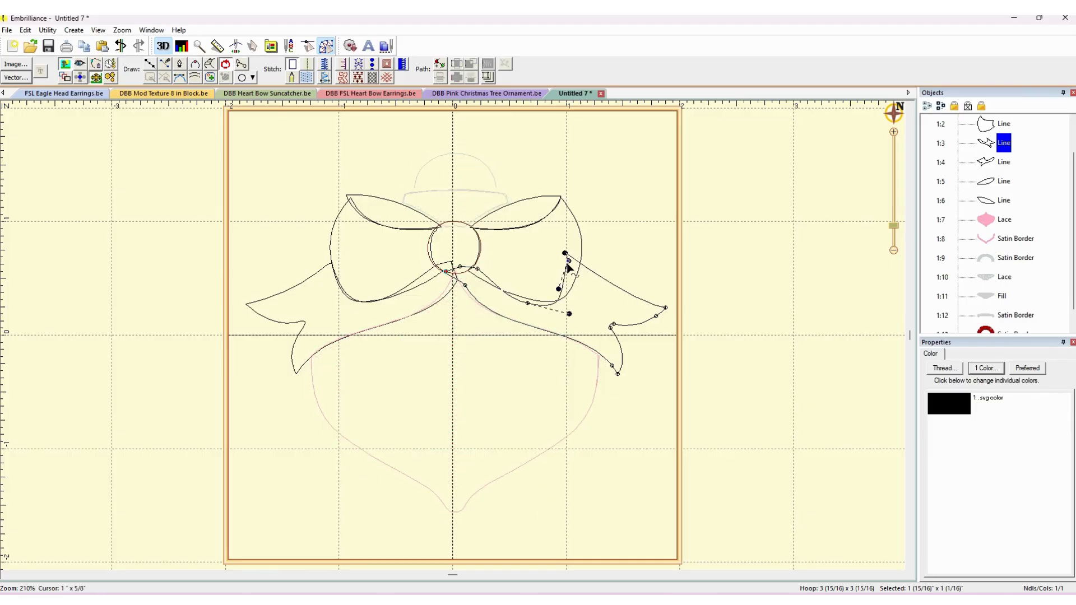
pyautogui.moveTo(527, 304); pyautogui.dragTo(525, 287)
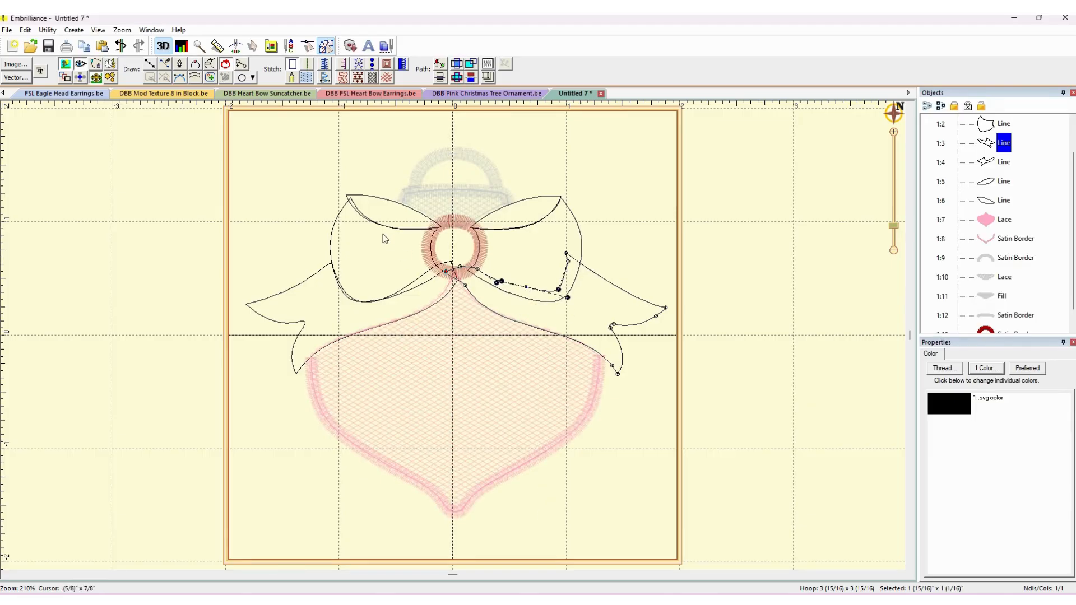
# Enlarge the right upper bow fold slightly, moving its outer tip back to the loop corner, to about 13/16 by 5/16 inch.
pyautogui.click(513, 229)
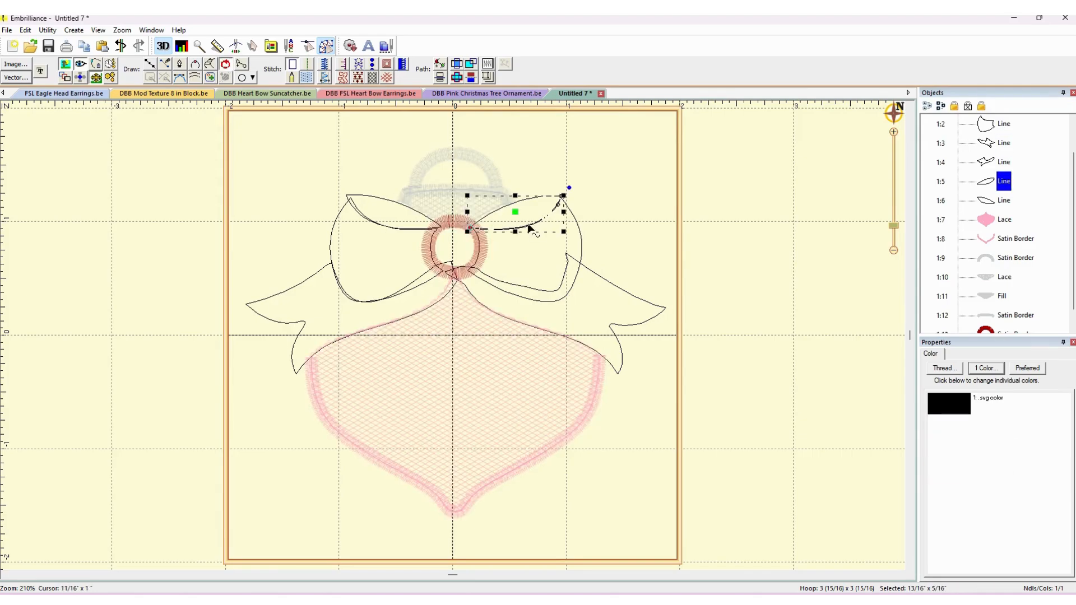
pyautogui.moveTo(564, 231); pyautogui.dragTo(571, 234)
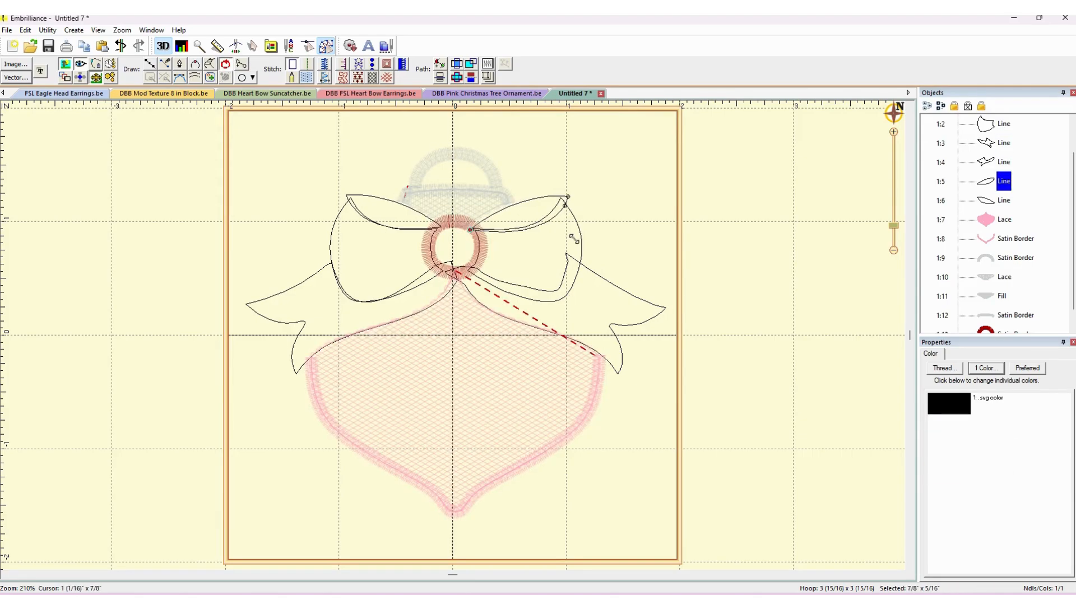
pyautogui.click(564, 200)
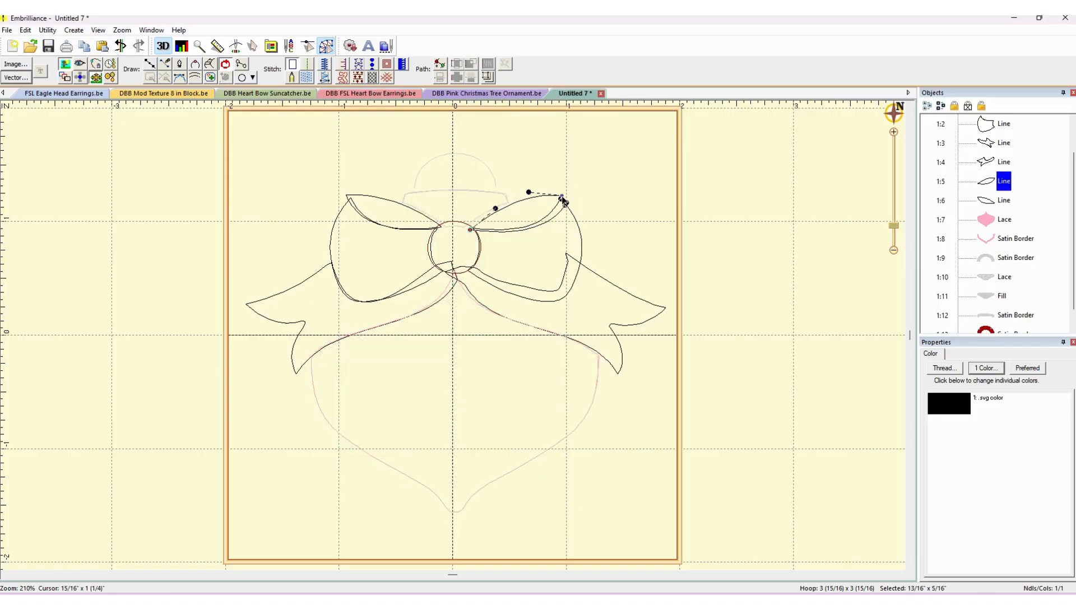
# Adjust the nodes at the left upper bow fold's outer tip to match the corner of the left loop.
pyautogui.click(361, 196)
pyautogui.click(347, 198)
pyautogui.click(348, 198)
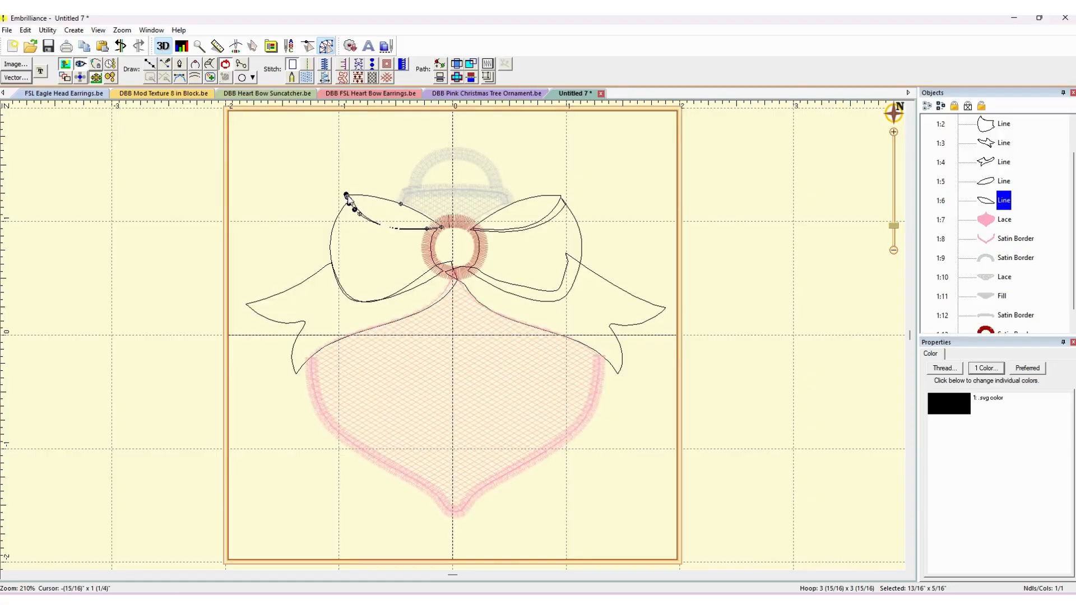
pyautogui.click(349, 201)
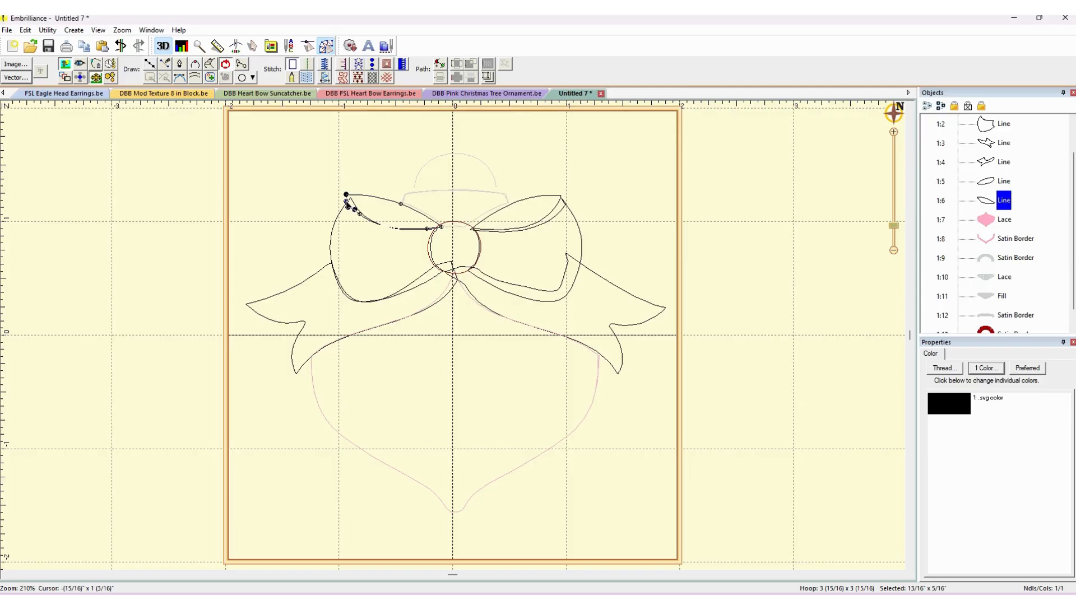
pyautogui.click(346, 197)
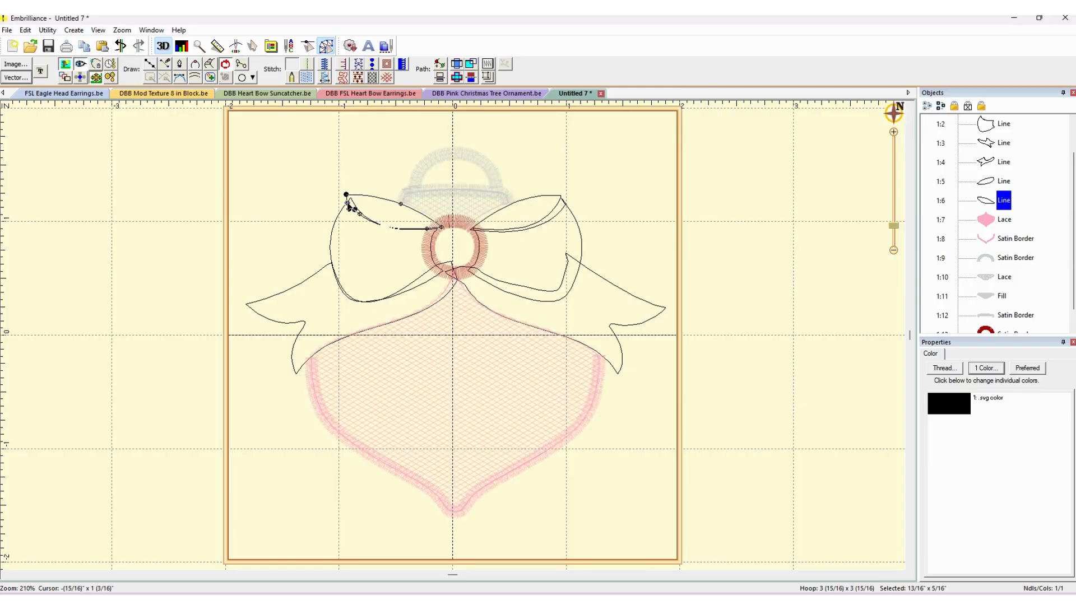
pyautogui.moveTo(347, 197); pyautogui.dragTo(356, 200)
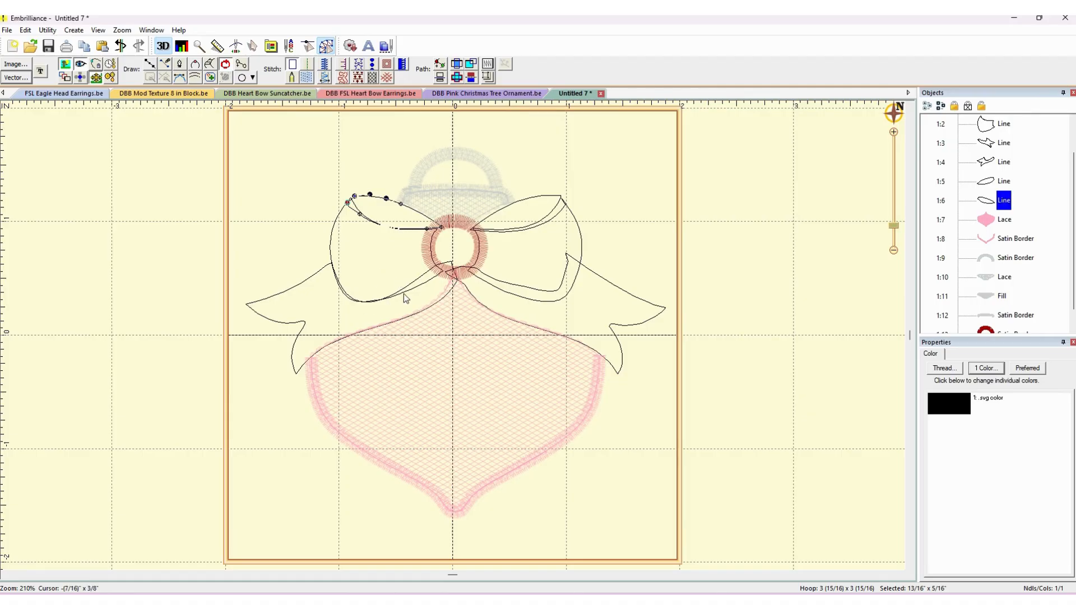
# Select all six bow outlines and combine them with Union into a single bow silhouette.
pyautogui.keyDown('ctrl'); pyautogui.click(986, 181); pyautogui.keyUp('ctrl')
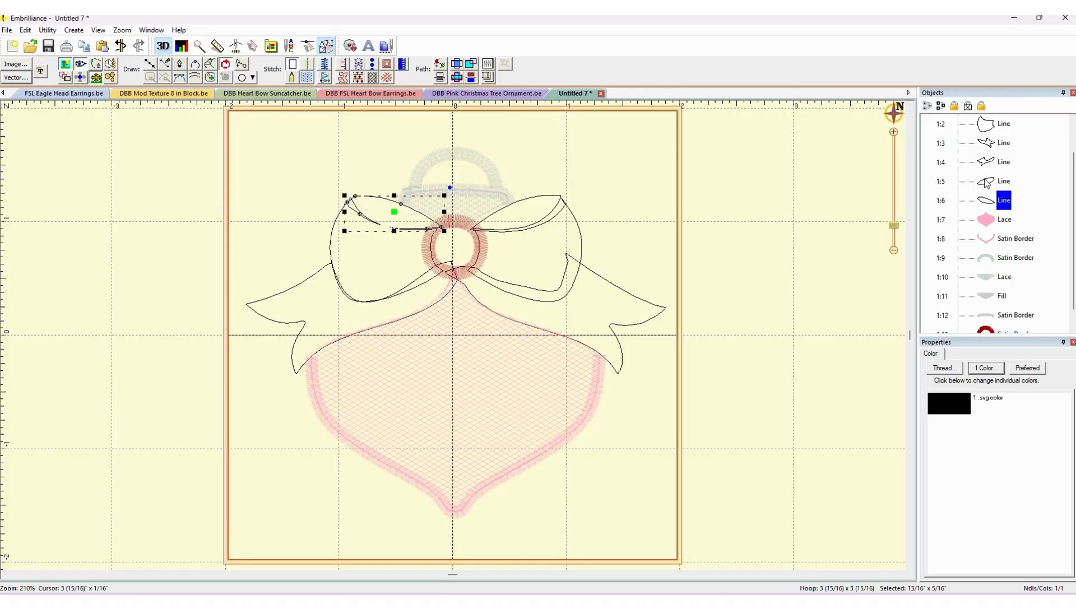
pyautogui.moveTo(986, 181); pyautogui.dragTo(989, 145)
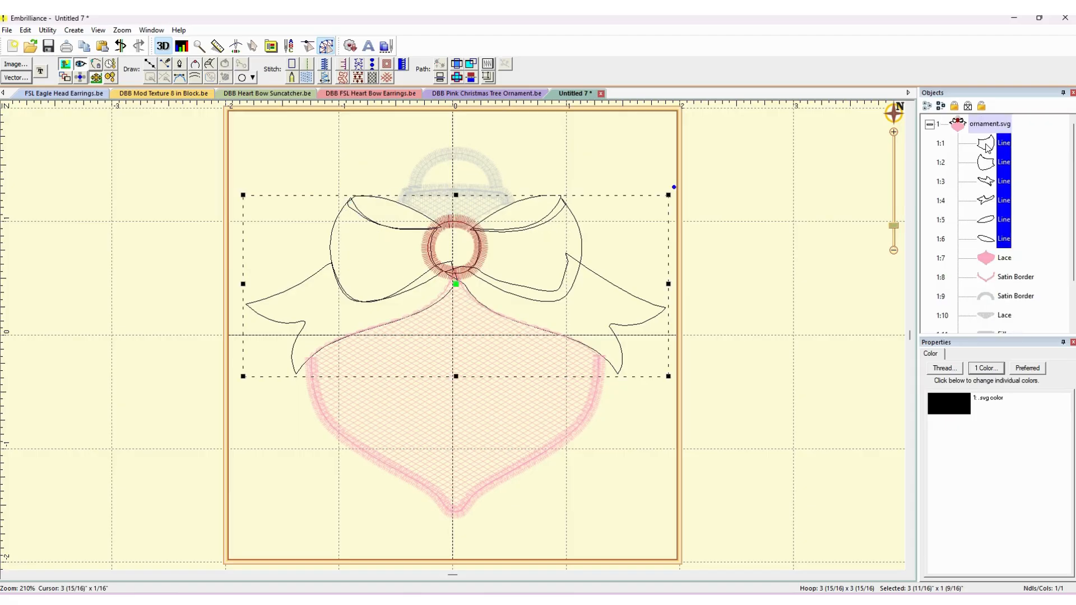
pyautogui.click(457, 79)
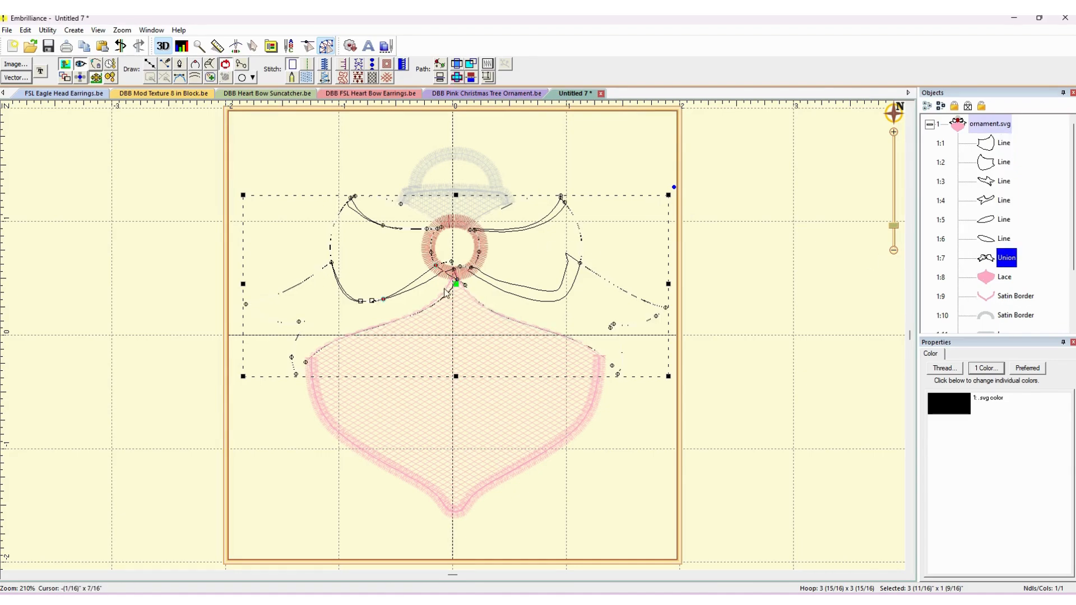
# Move the union silhouette off to the left of the ornament and delete its inner contours around the knot opening.
pyautogui.moveTo(457, 286)
pyautogui.mouseDown()
pyautogui.moveTo(412, 301)
pyautogui.moveTo(199, 229)
pyautogui.moveTo(175, 243)
pyautogui.moveTo(211, 238)
pyautogui.moveTo(246, 269)
pyautogui.moveTo(301, 268)
pyautogui.moveTo(246, 260)
pyautogui.moveTo(237, 235)
pyautogui.moveTo(212, 228)
pyautogui.moveTo(263, 262)
pyautogui.moveTo(292, 260)
pyautogui.moveTo(246, 241)
pyautogui.mouseUp()
pyautogui.scroll(-2, 205, 280)
pyautogui.click(273, 303)
pyautogui.press('Delete')
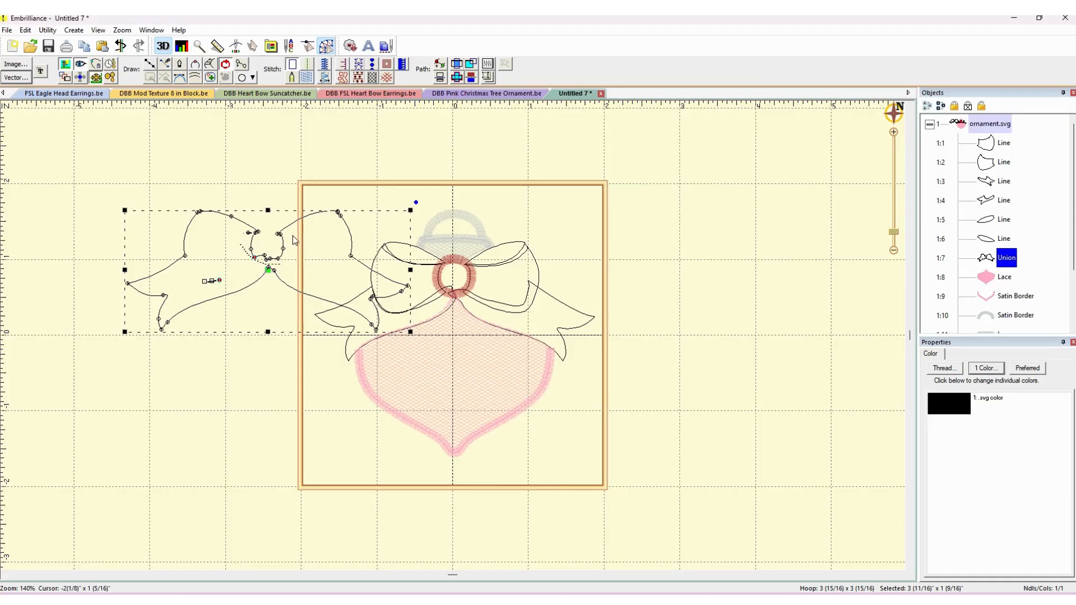
pyautogui.press('Delete')
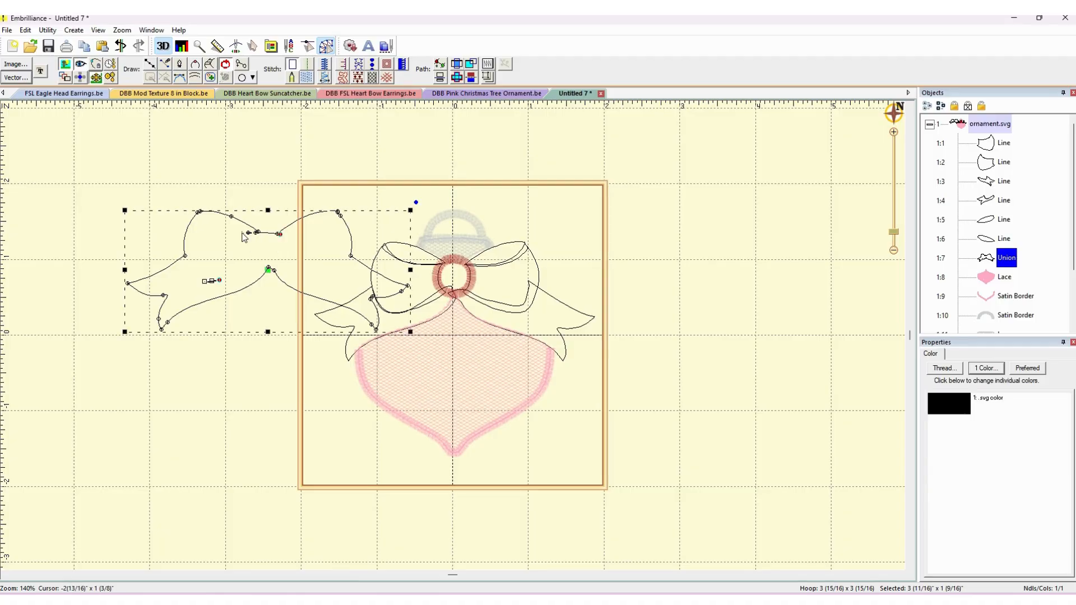
# Delete the stray nodes and leftover fragment from the union silhouette, and move it back over the bow.
pyautogui.moveTo(246, 233)
pyautogui.mouseDown()
pyautogui.moveTo(262, 238)
pyautogui.moveTo(253, 228)
pyautogui.mouseUp()
pyautogui.press('Delete')
pyautogui.click(256, 232)
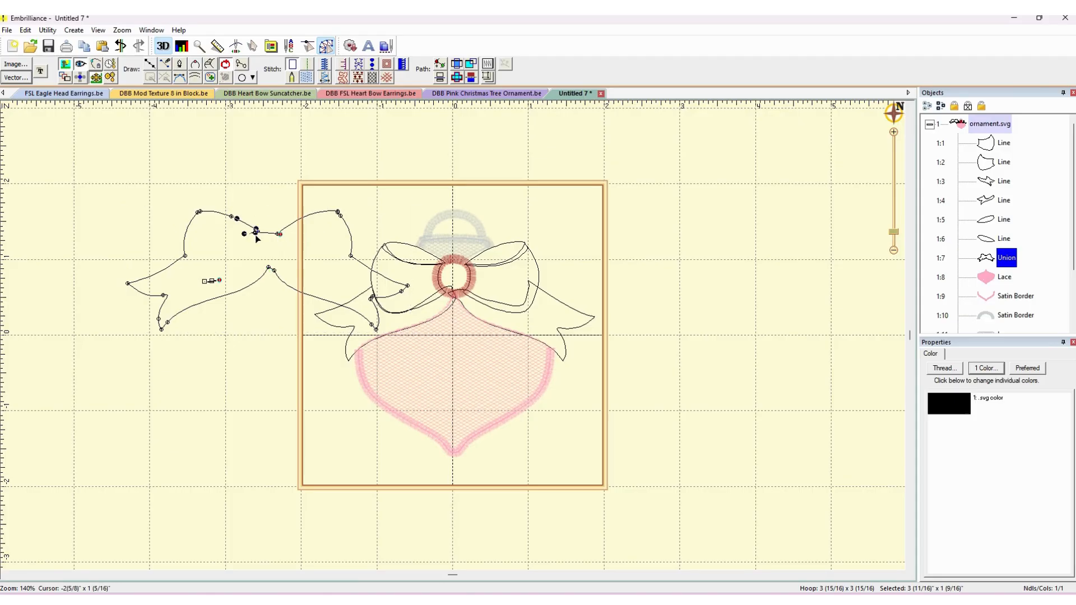
pyautogui.moveTo(255, 235); pyautogui.dragTo(255, 235)
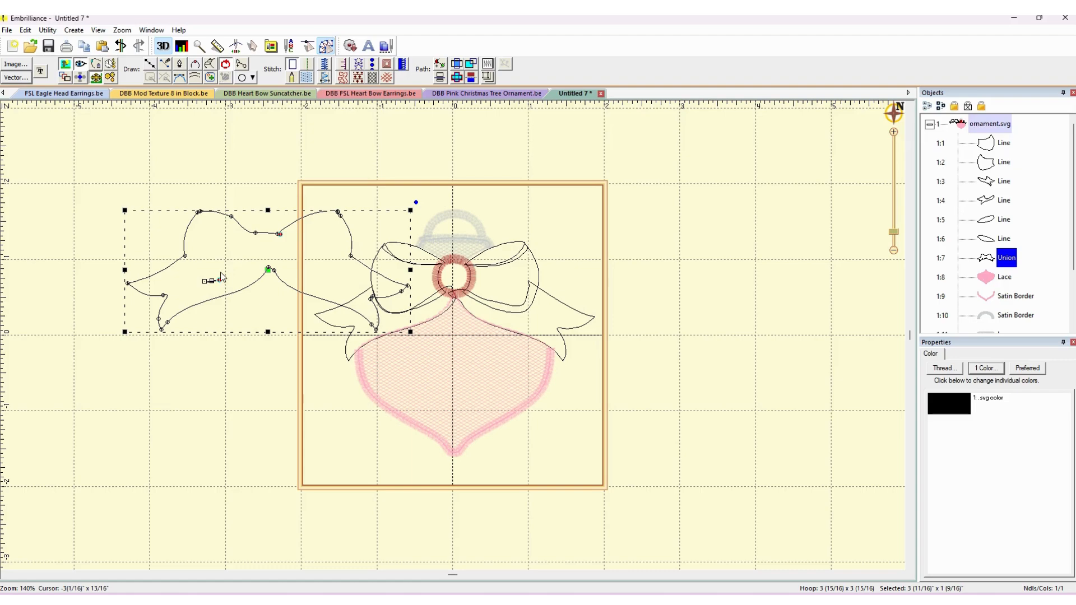
pyautogui.moveTo(220, 274)
pyautogui.mouseDown()
pyautogui.moveTo(217, 288)
pyautogui.moveTo(233, 276)
pyautogui.mouseUp()
pyautogui.press('Delete')
pyautogui.click(277, 236)
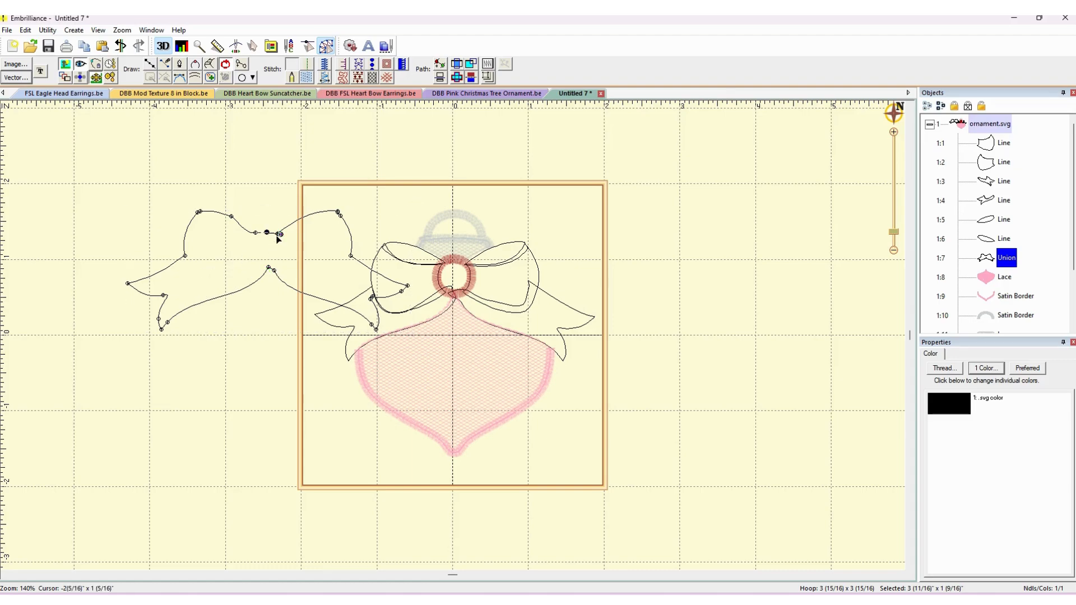
pyautogui.press('Delete')
pyautogui.click(279, 236)
pyautogui.press('Delete')
pyautogui.moveTo(273, 268); pyautogui.dragTo(456, 305)
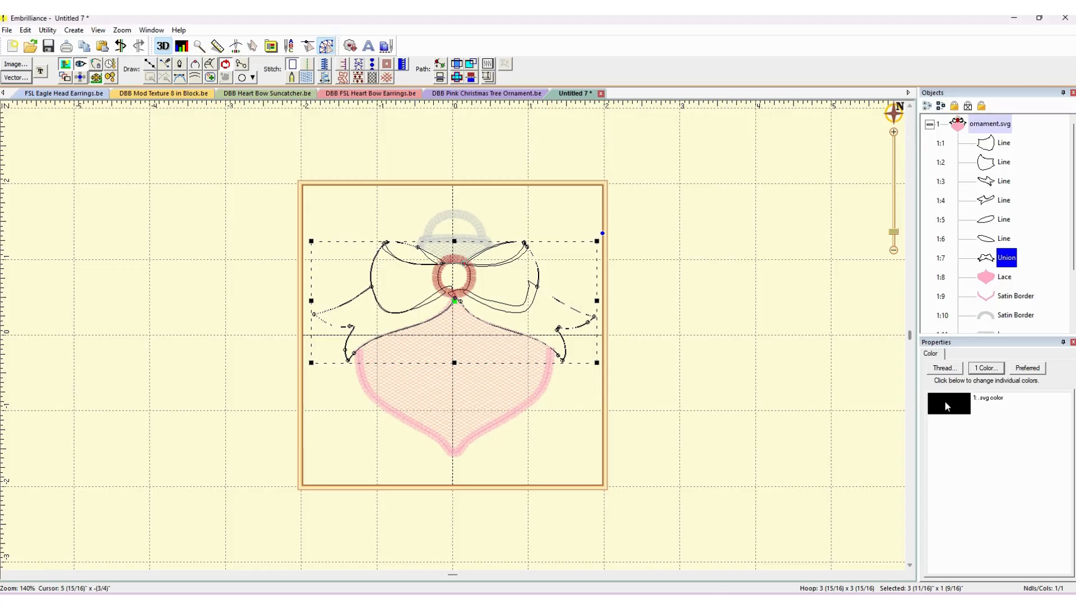
# Color the union silhouette Isacord Poly 1902 Poinsettia from the current page palette and convert it to lace.
pyautogui.click(945, 368)
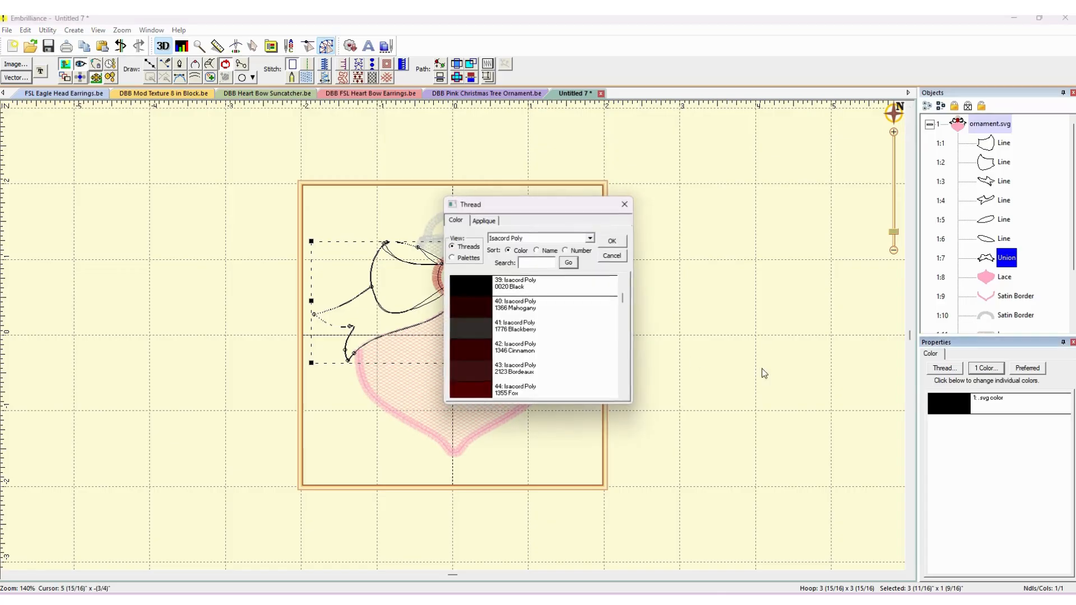
pyautogui.click(465, 258)
pyautogui.click(483, 333)
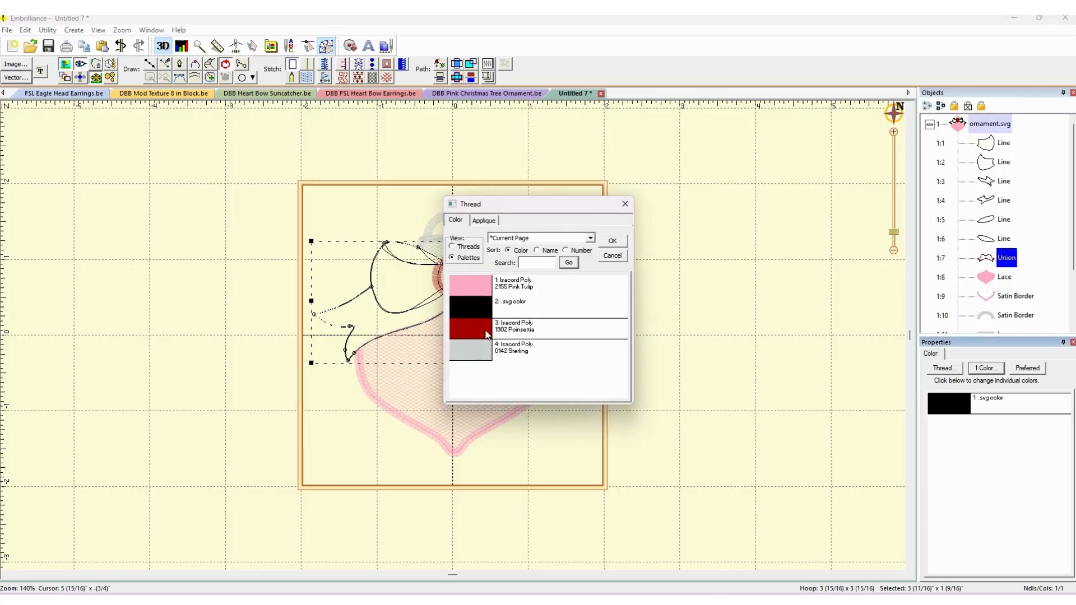
pyautogui.click(608, 242)
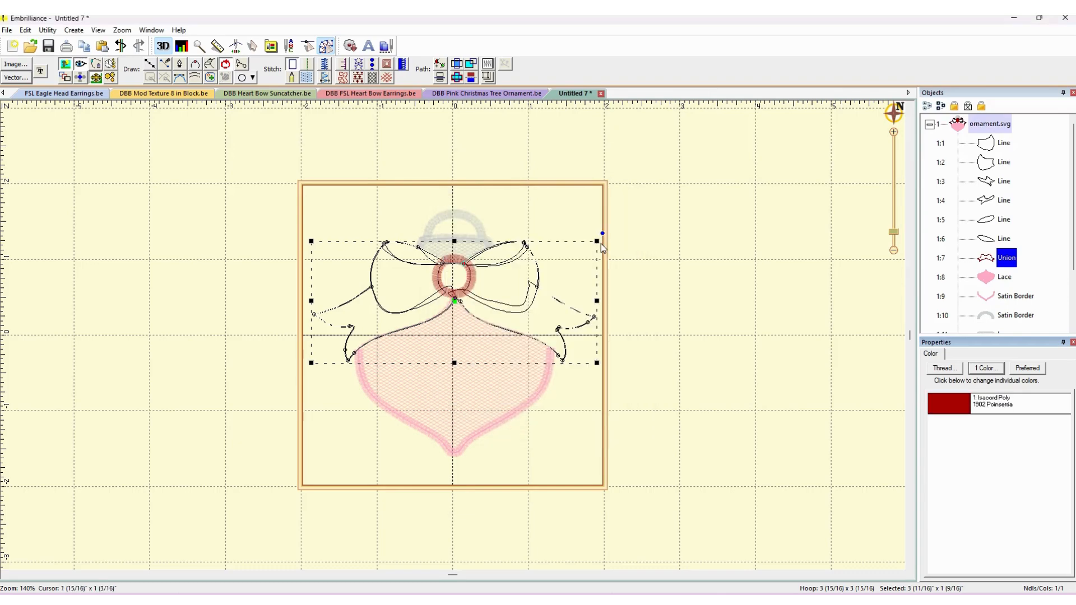
pyautogui.click(373, 77)
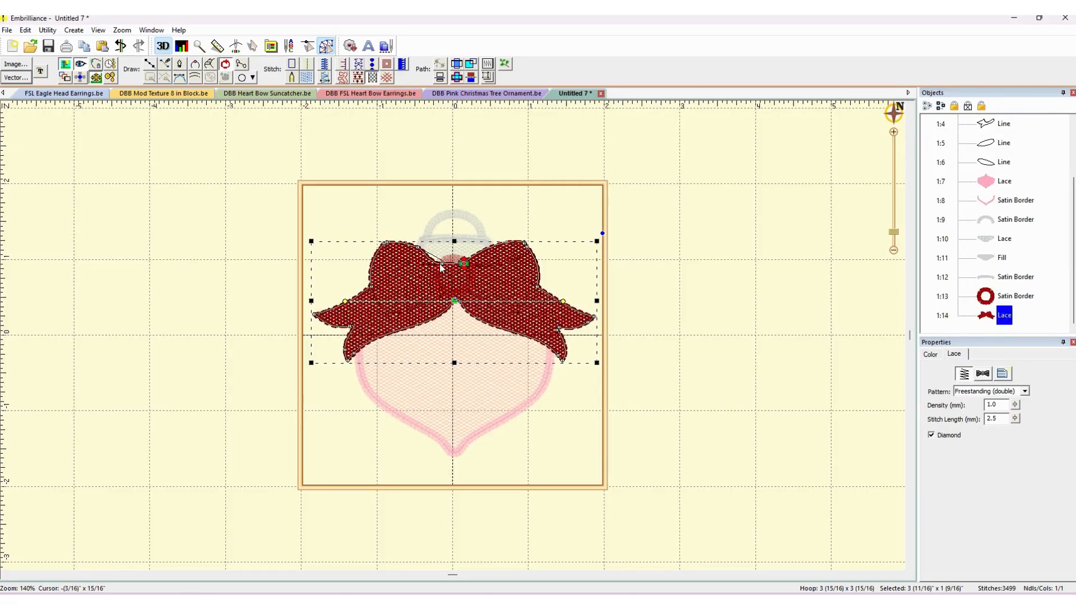
# Raise the node beside the knot on the bow lace's upper edge and turn on tie stitches for the lace.
pyautogui.moveTo(440, 268); pyautogui.dragTo(440, 259)
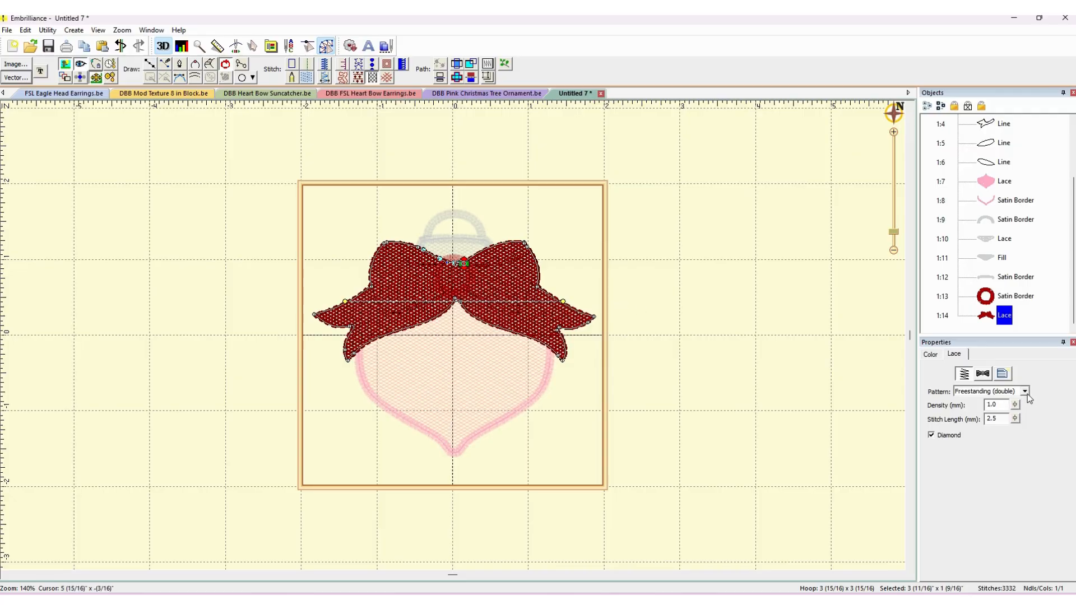
pyautogui.click(984, 374)
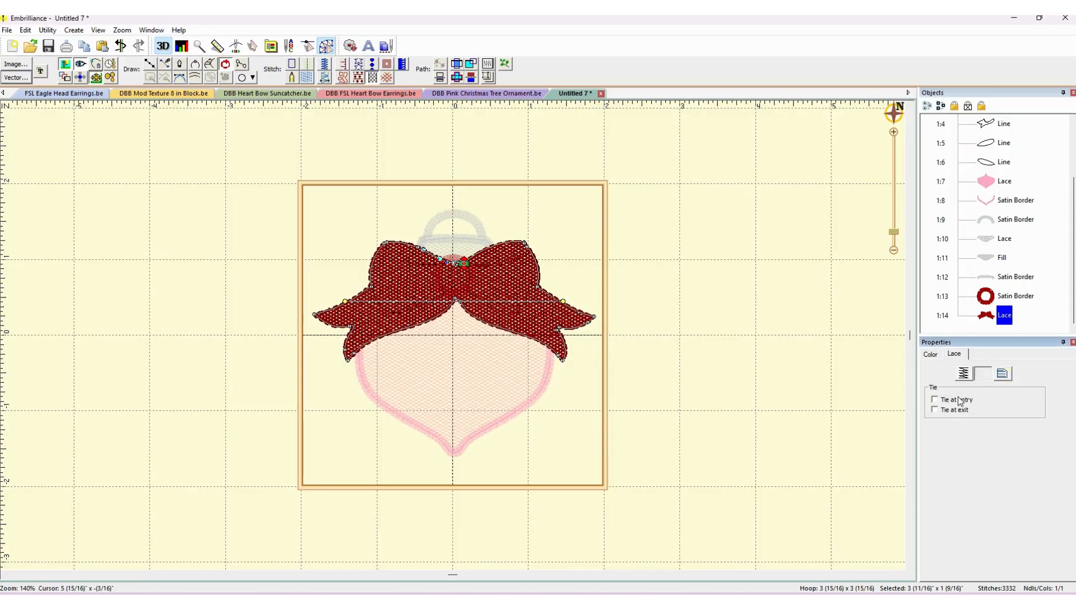
pyautogui.click(955, 411)
pyautogui.click(802, 381)
pyautogui.click(879, 298)
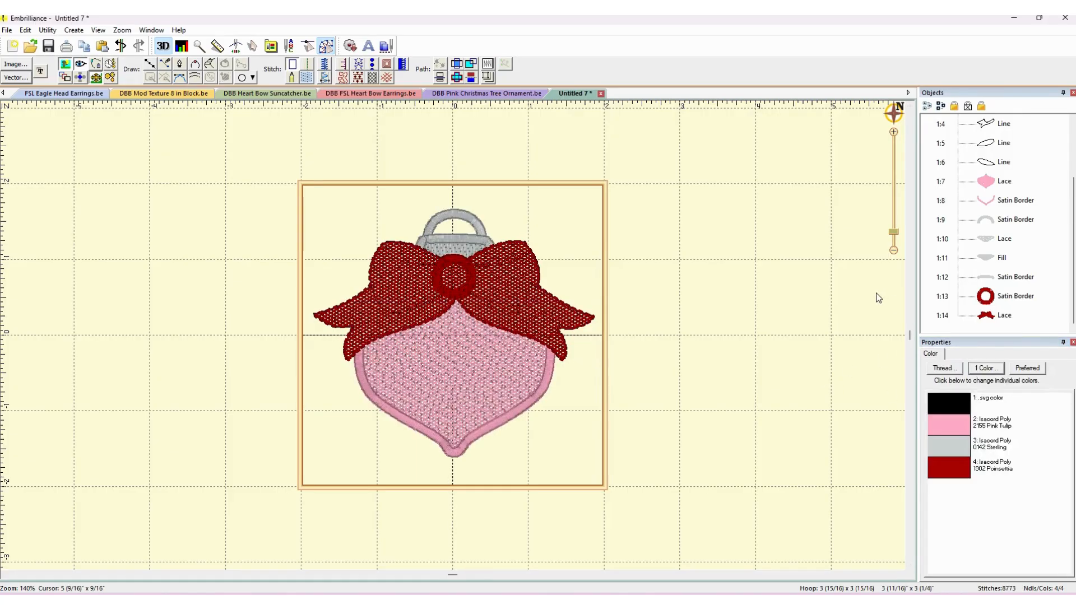
# Move the knot's satin ring after the bow lace in the stitching order.
pyautogui.click(985, 297)
pyautogui.moveTo(984, 298); pyautogui.dragTo(988, 330)
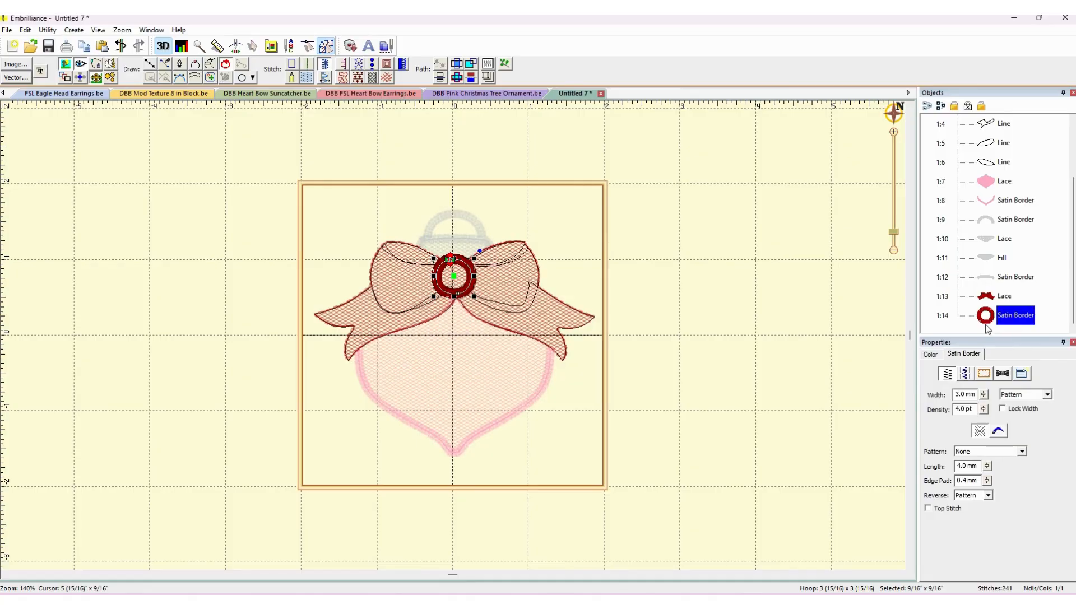
pyautogui.click(781, 315)
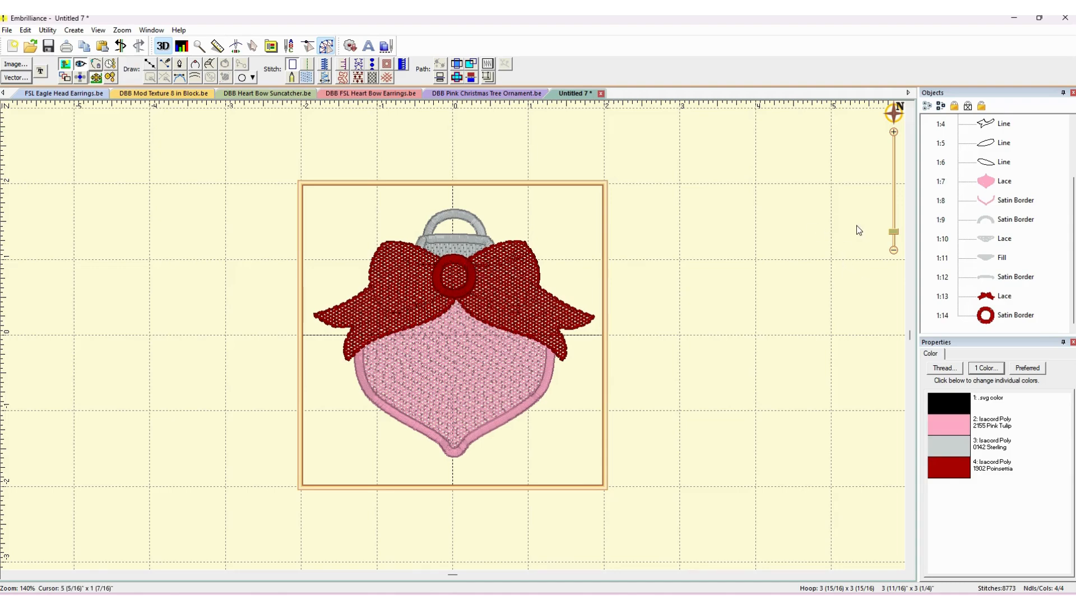
# Convert the right upper bow fold to a fill and reshape its tip and knot-side nodes, to about 3/4 by 5/16 inch.
pyautogui.click(991, 147)
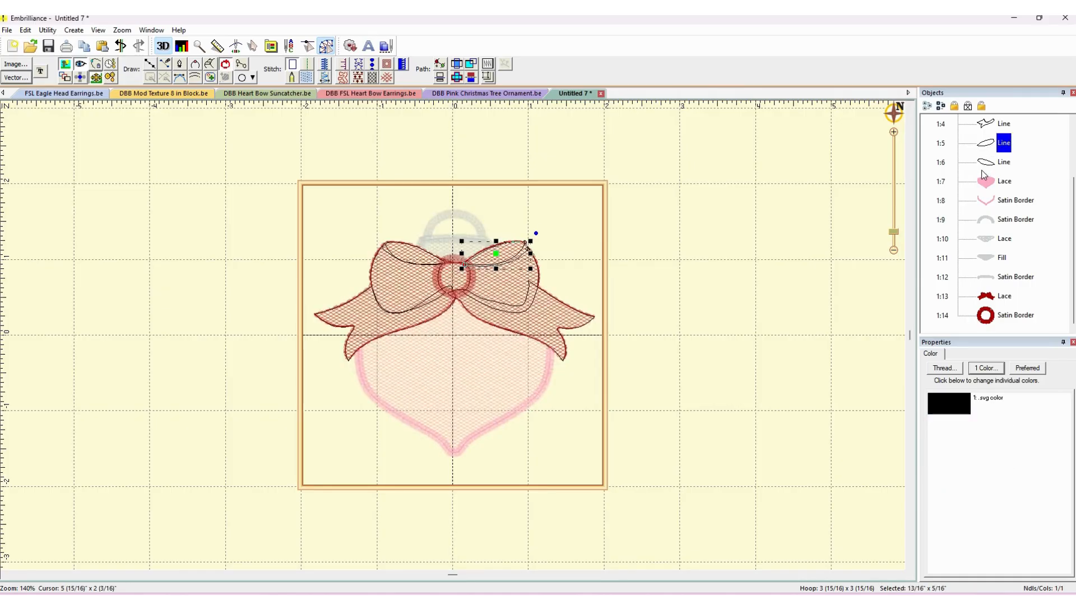
pyautogui.keyDown('ctrl'); pyautogui.click(982, 164); pyautogui.keyUp('ctrl')
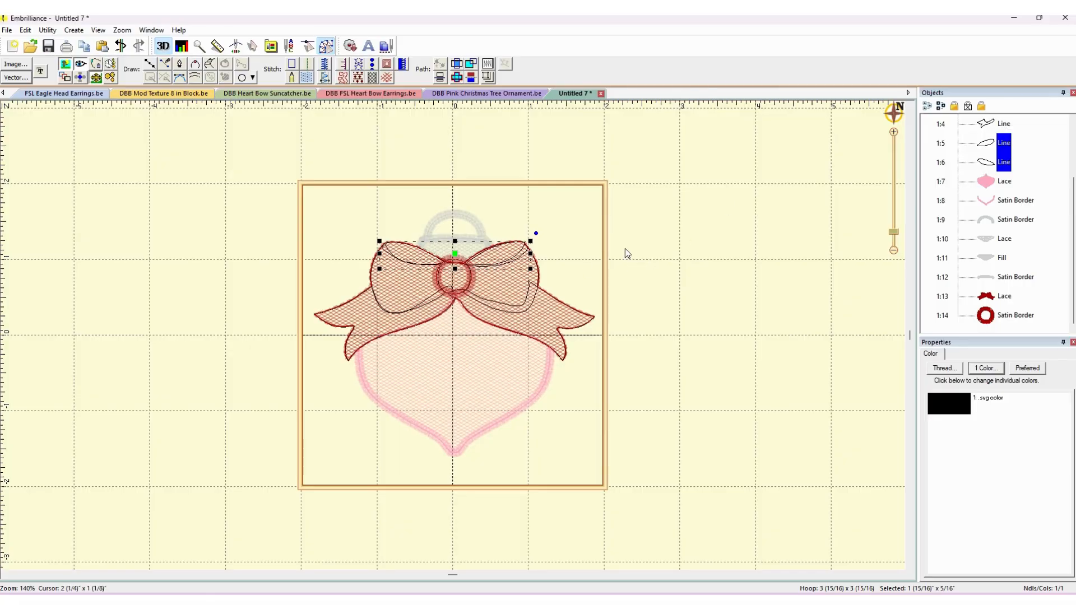
pyautogui.scroll(3, 579, 264)
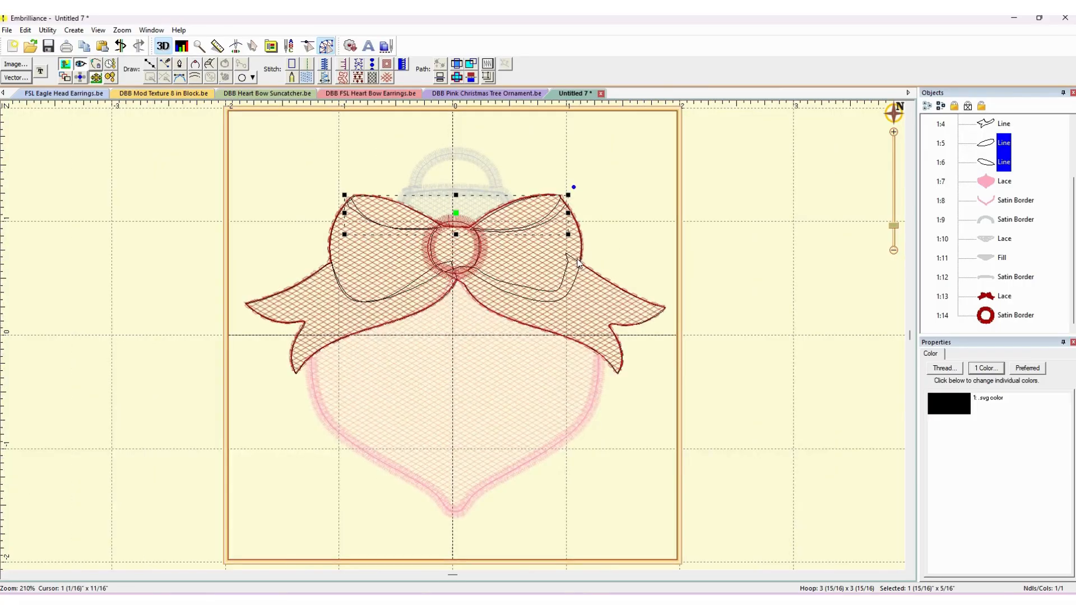
pyautogui.click(991, 142)
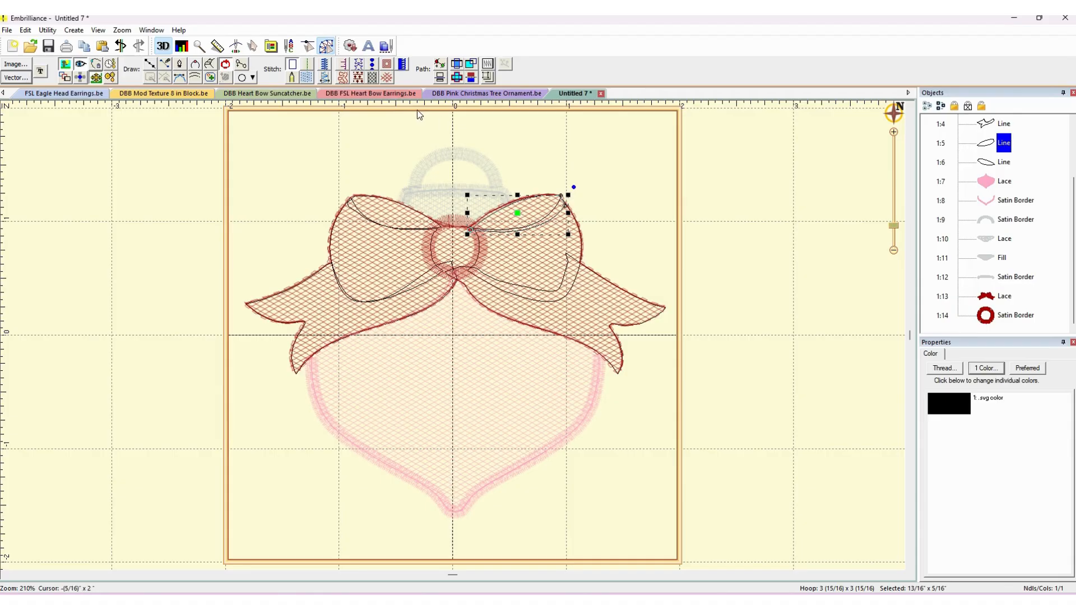
pyautogui.click(307, 77)
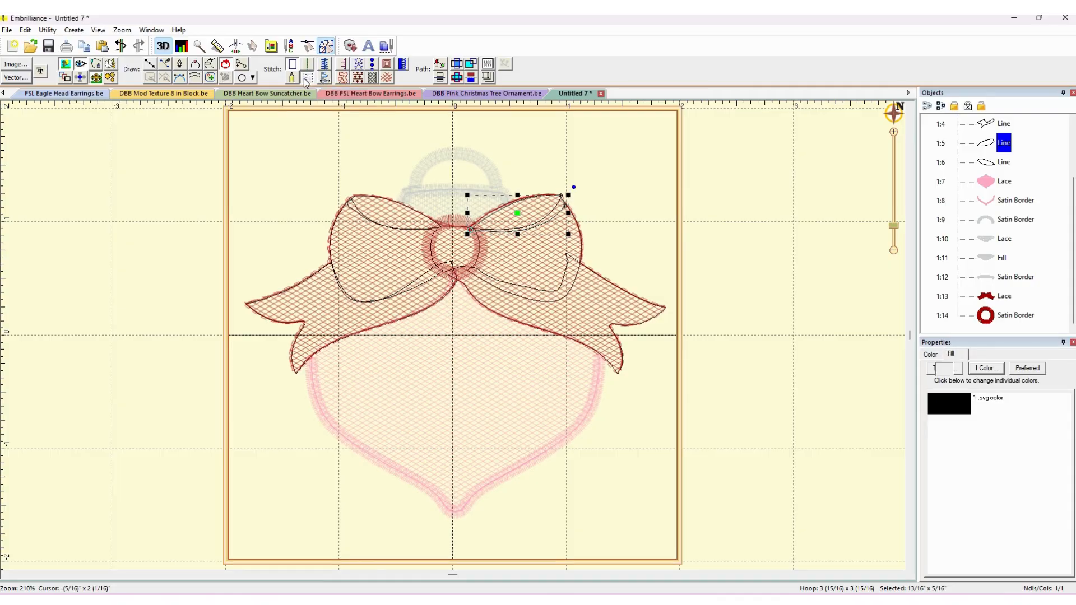
pyautogui.moveTo(562, 213); pyautogui.dragTo(558, 198)
pyautogui.moveTo(472, 233); pyautogui.dragTo(470, 230)
pyautogui.click(470, 232)
pyautogui.click(471, 236)
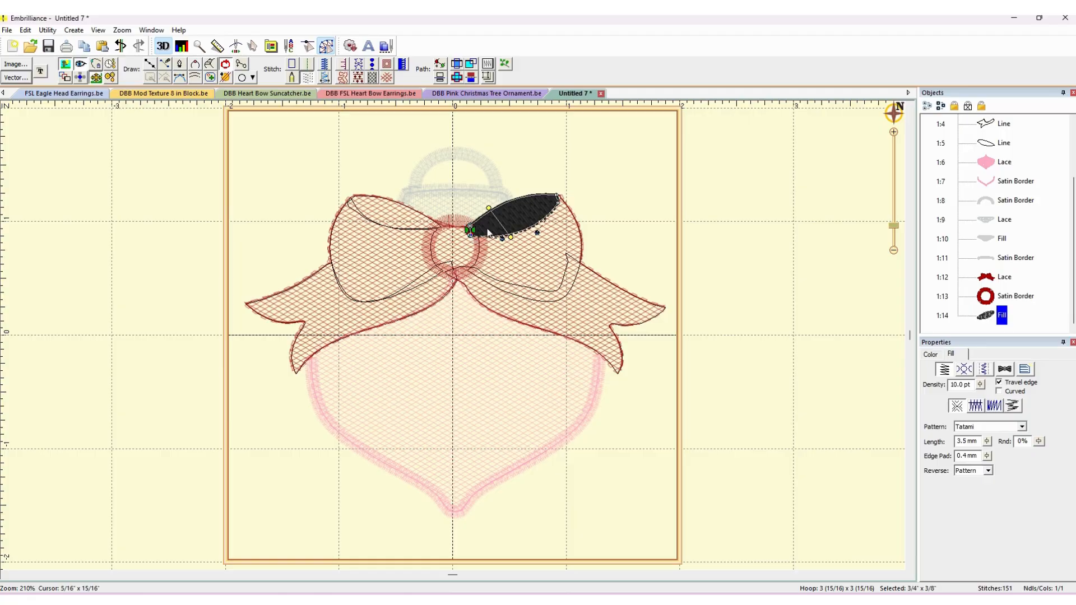
pyautogui.moveTo(471, 234); pyautogui.dragTo(501, 236)
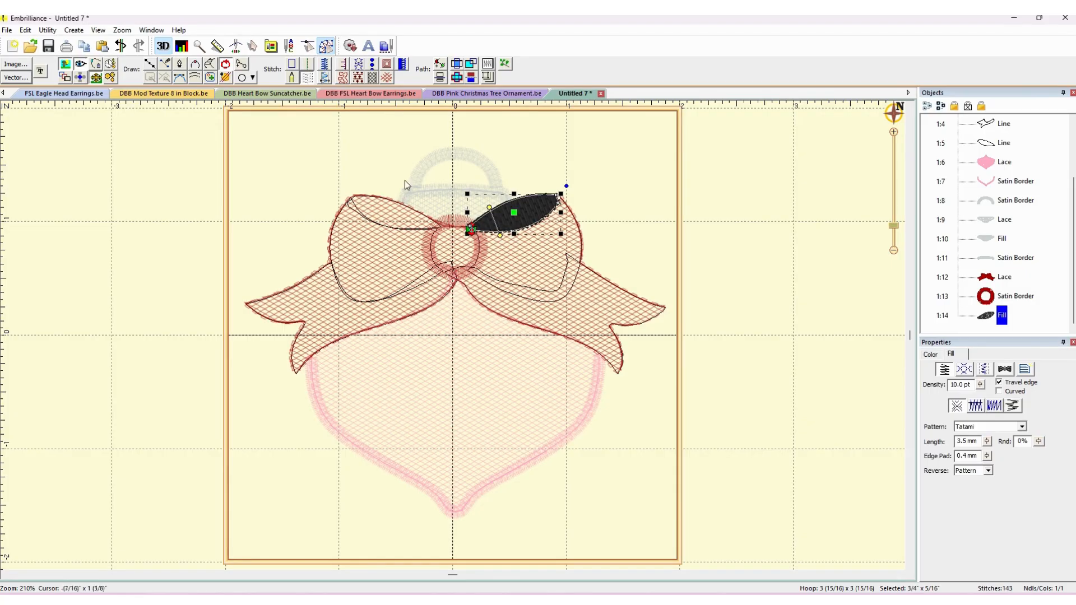
# Turn on tie stitches for the right upper fold's fill.
pyautogui.click(682, 226)
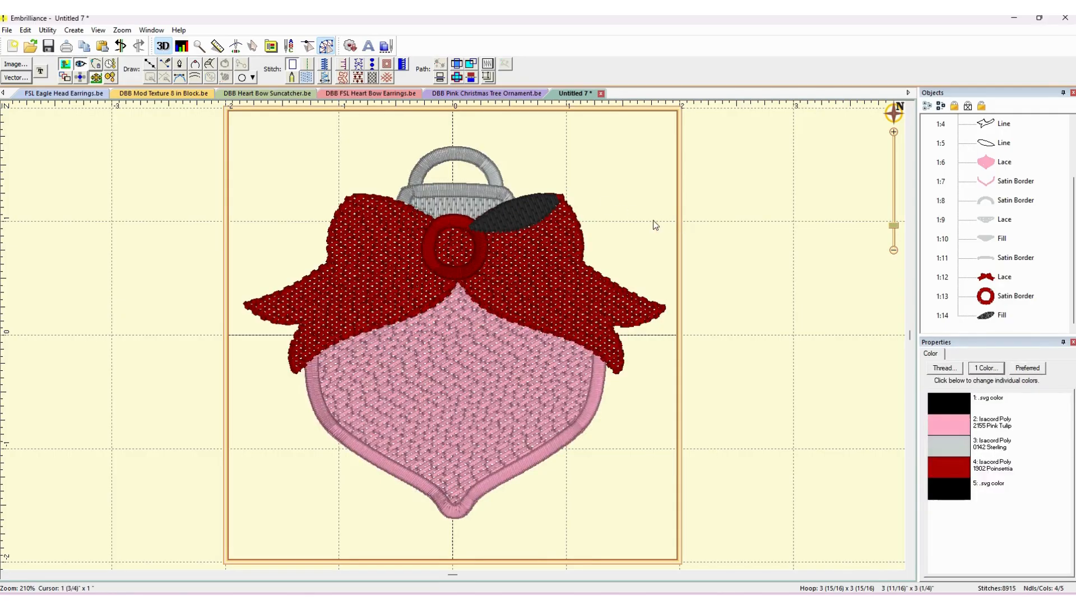
pyautogui.click(986, 317)
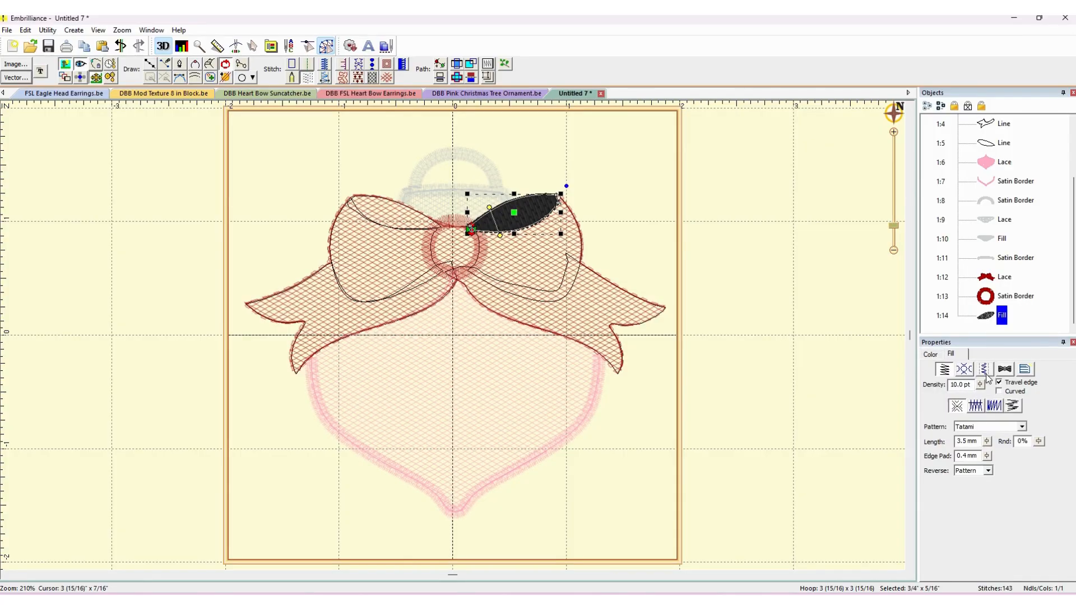
pyautogui.click(1004, 370)
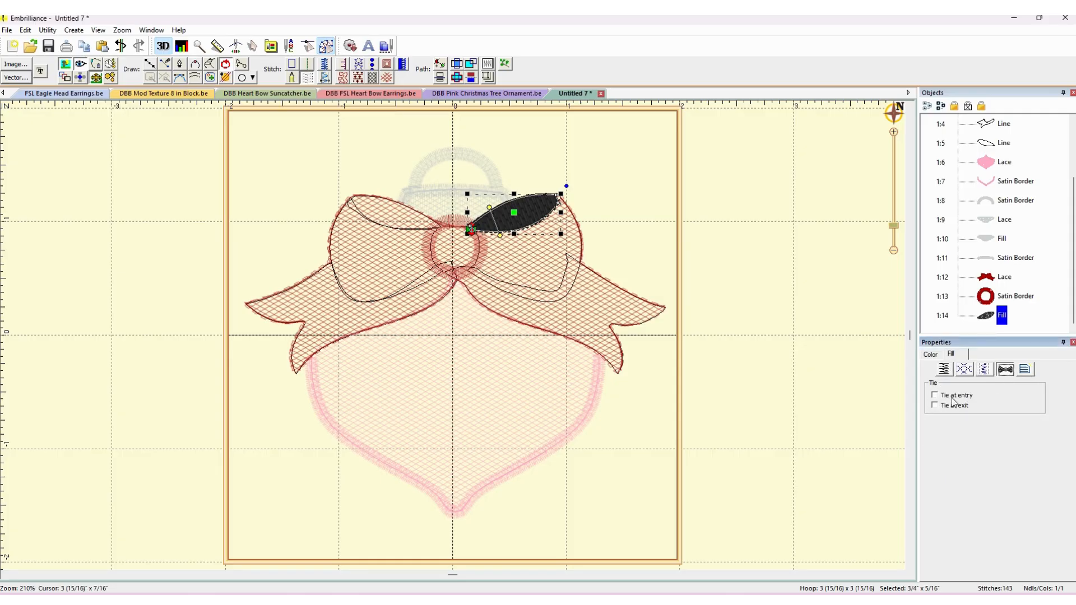
pyautogui.click(762, 372)
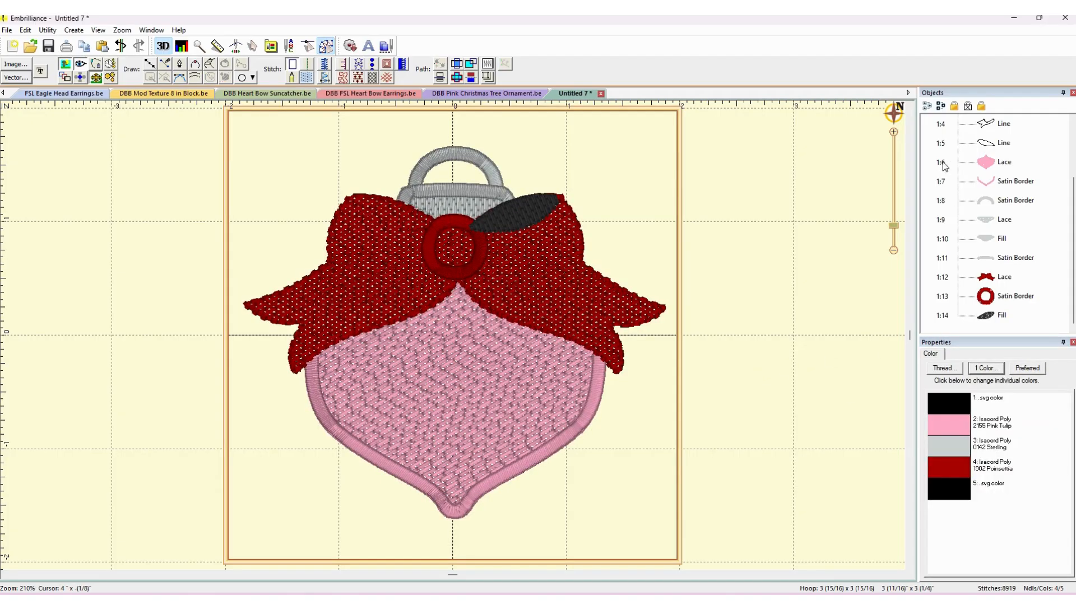
# Adjust the left upper bow fold's outer tip and lower edge nodes and convert the outline to a fill.
pyautogui.click(988, 147)
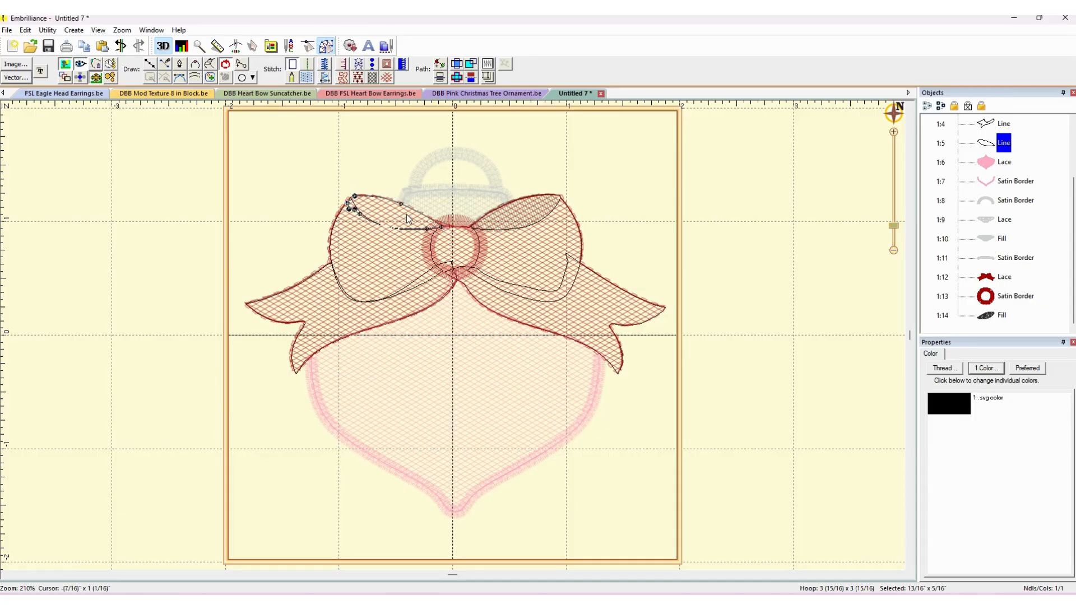
pyautogui.moveTo(345, 211); pyautogui.dragTo(383, 230)
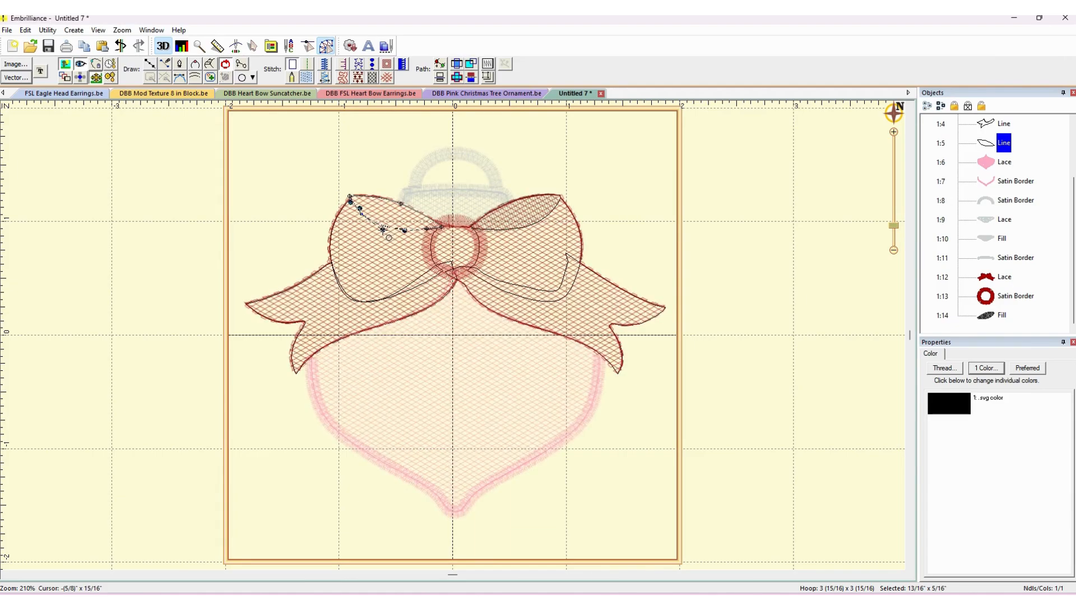
pyautogui.click(306, 78)
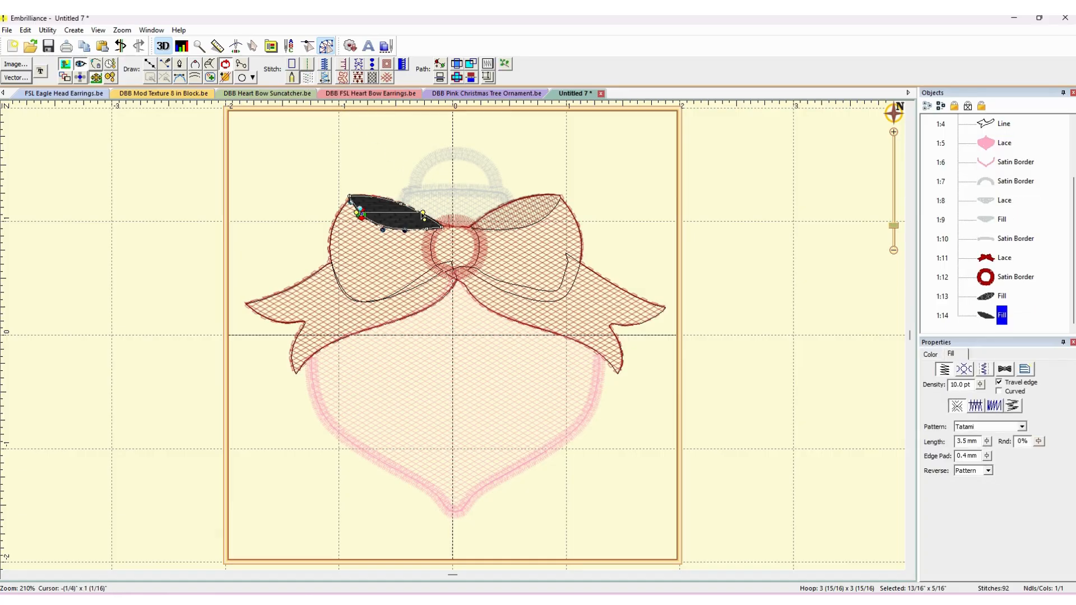
# Angle the left upper fold's fill stitches across the fold, and turn the right upper fold's stitch angle to about 126°.
pyautogui.moveTo(423, 213); pyautogui.dragTo(379, 189)
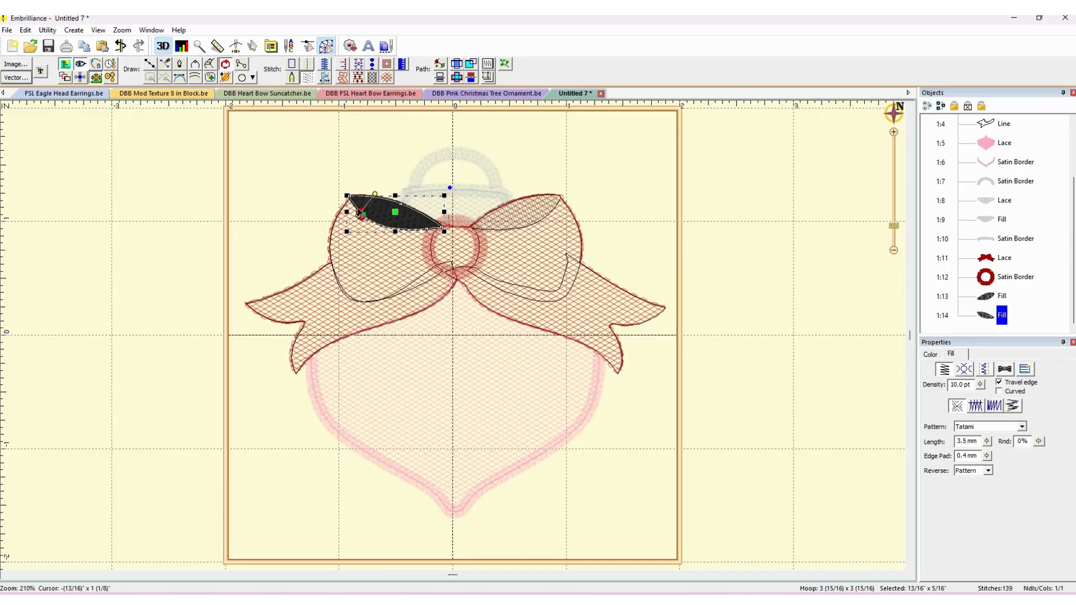
pyautogui.moveTo(375, 194); pyautogui.dragTo(379, 192)
pyautogui.click(510, 219)
pyautogui.click(510, 220)
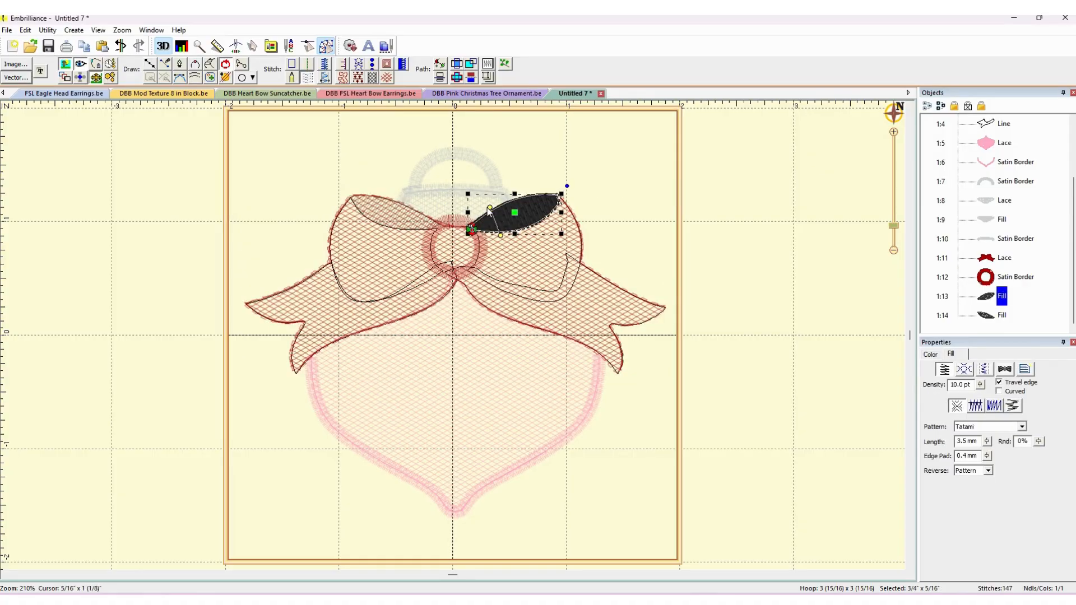
pyautogui.moveTo(491, 210); pyautogui.dragTo(481, 208)
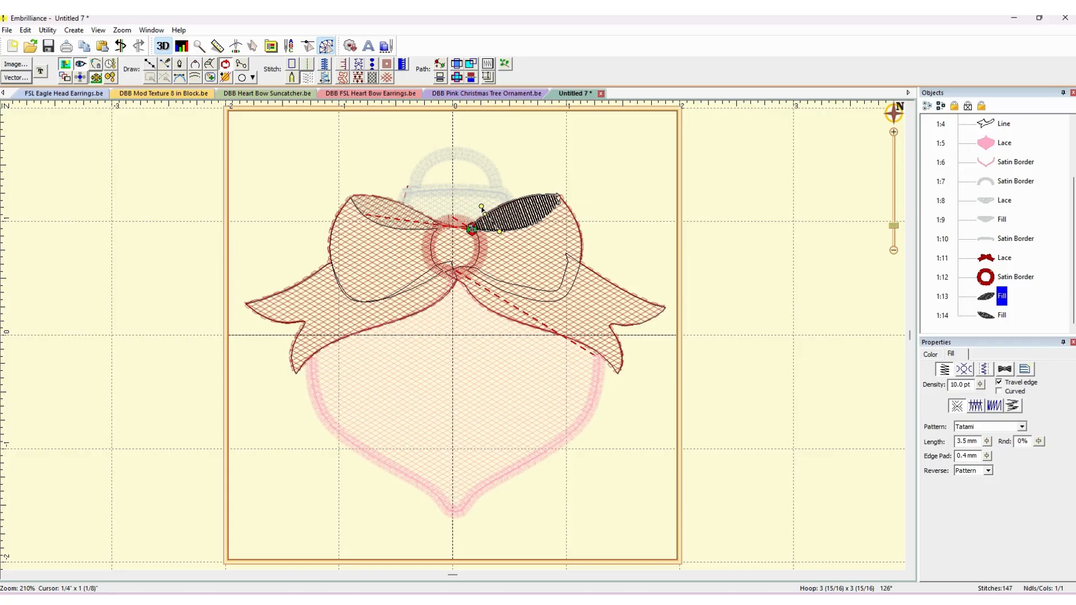
# Pull the left upper bow fold fill's knot-side end nodes away from the knot, to about 13/16 by 5/16 inch.
pyautogui.click(612, 165)
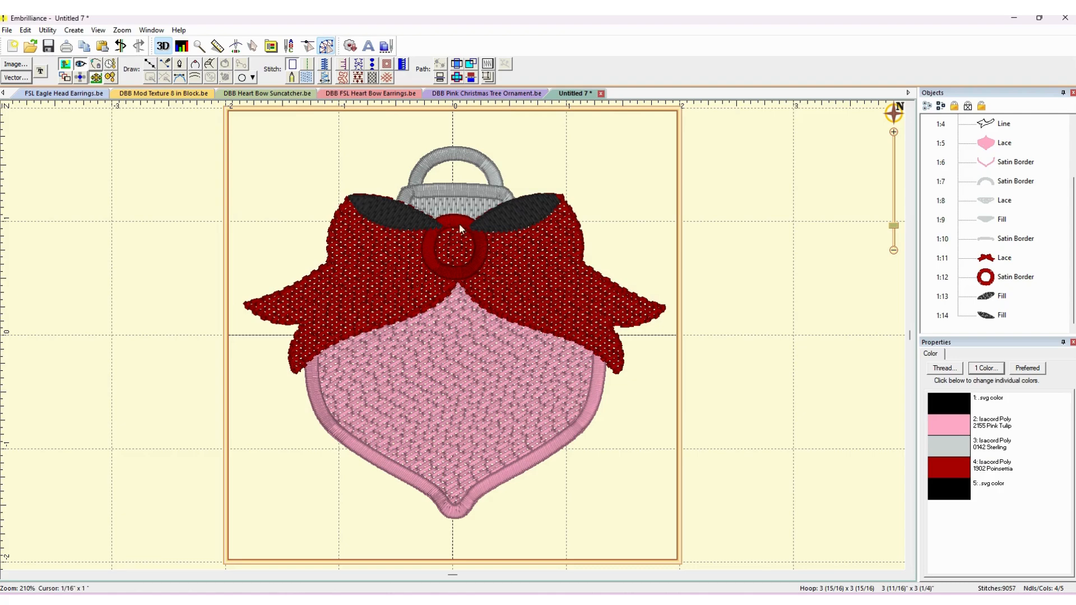
pyautogui.click(425, 223)
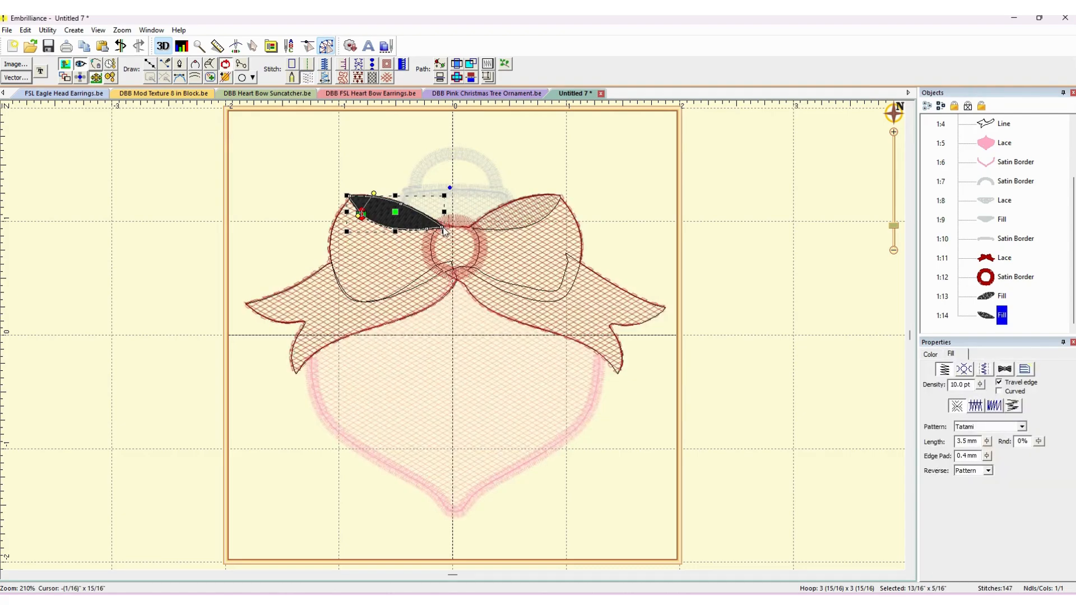
pyautogui.doubleClick(443, 229)
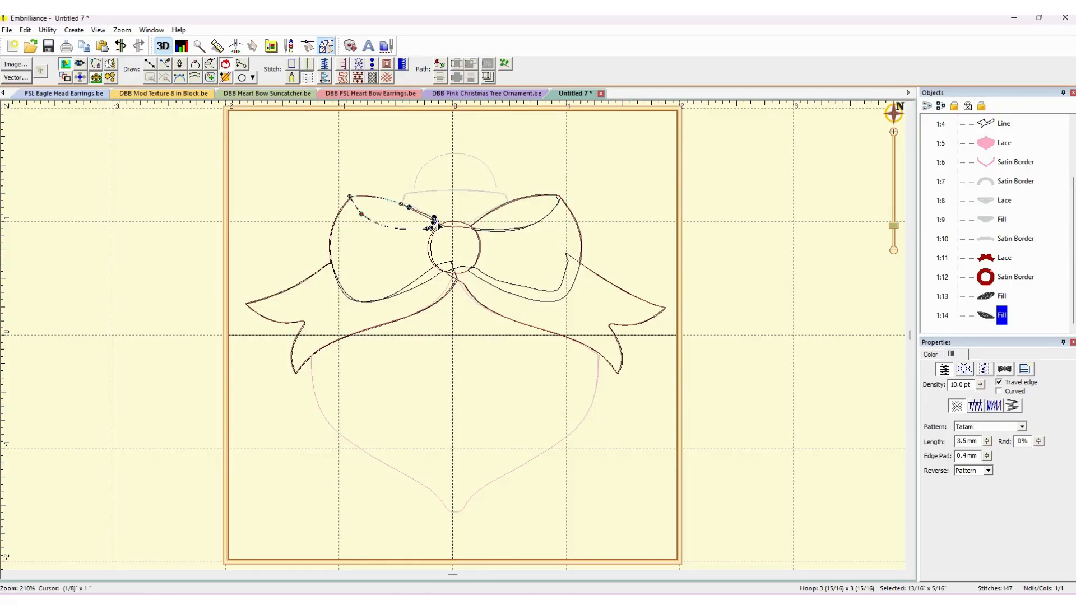
pyautogui.press('Escape')
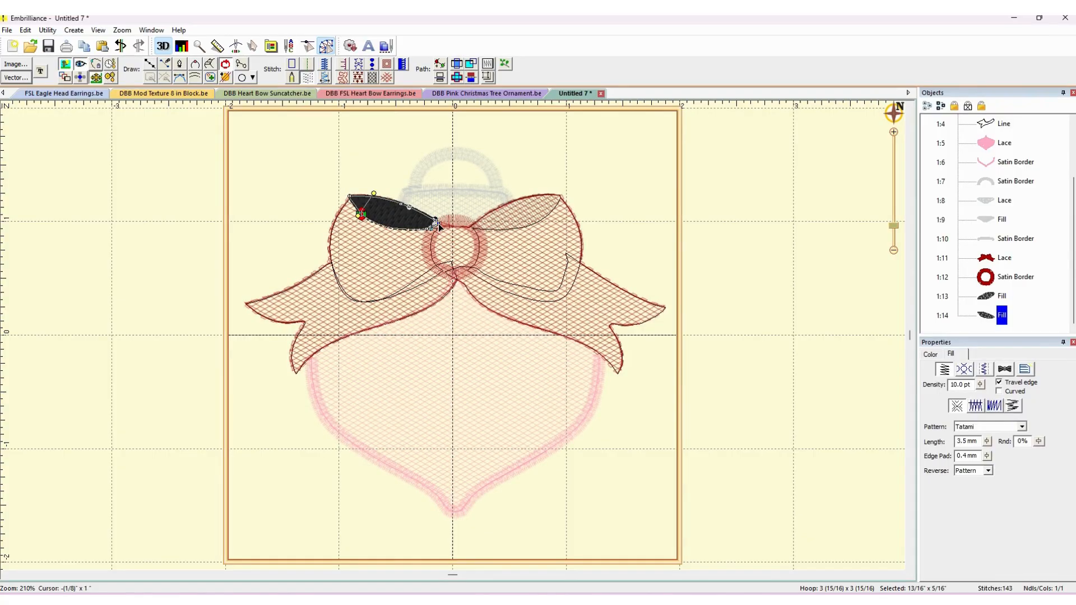
# Move the right upper bow fold fill's knot-side nodes outward, clear of the knot ring's center.
pyautogui.click(480, 227)
pyautogui.click(475, 230)
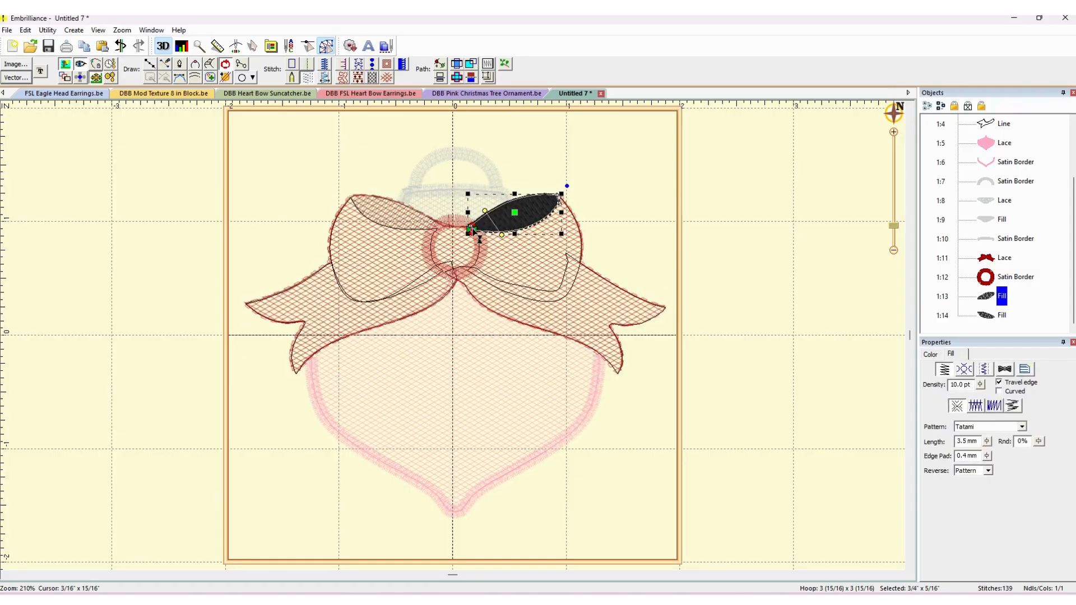
pyautogui.doubleClick(475, 232)
pyautogui.moveTo(481, 231); pyautogui.dragTo(477, 226)
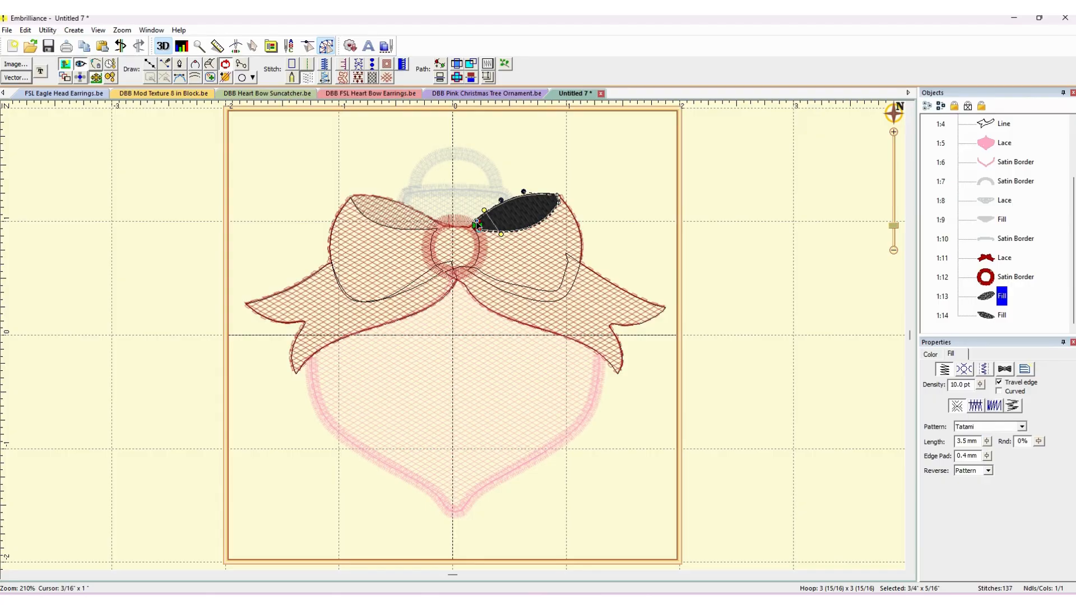
pyautogui.click(631, 190)
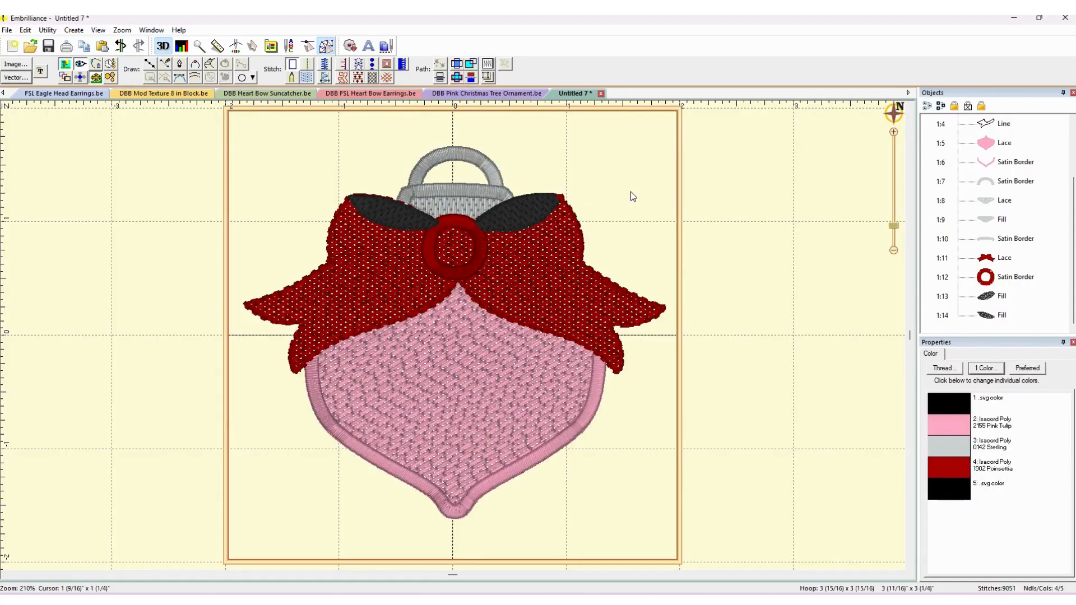
# Shorten the left upper fold fill's knot-side tip further, to about 3/4 by 5/16 inch.
pyautogui.click(428, 222)
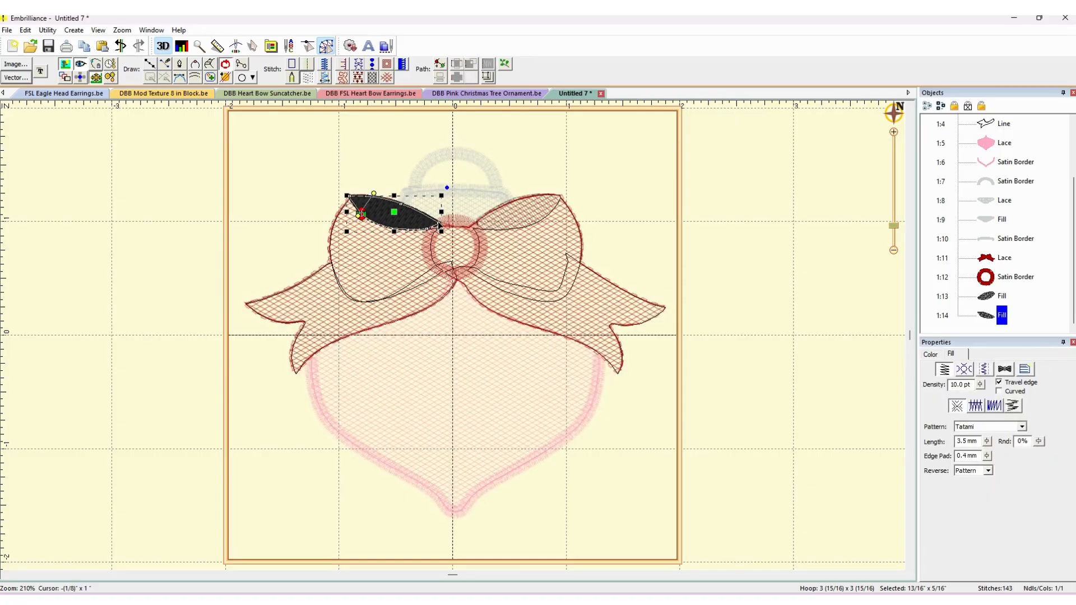
pyautogui.click(439, 224)
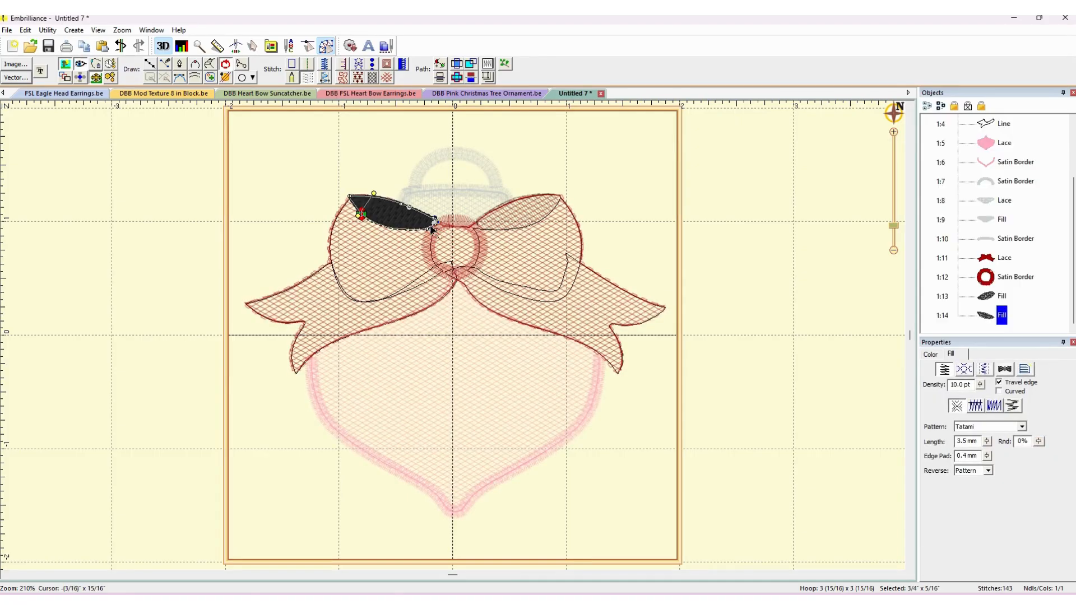
pyautogui.click(400, 203)
pyautogui.click(382, 164)
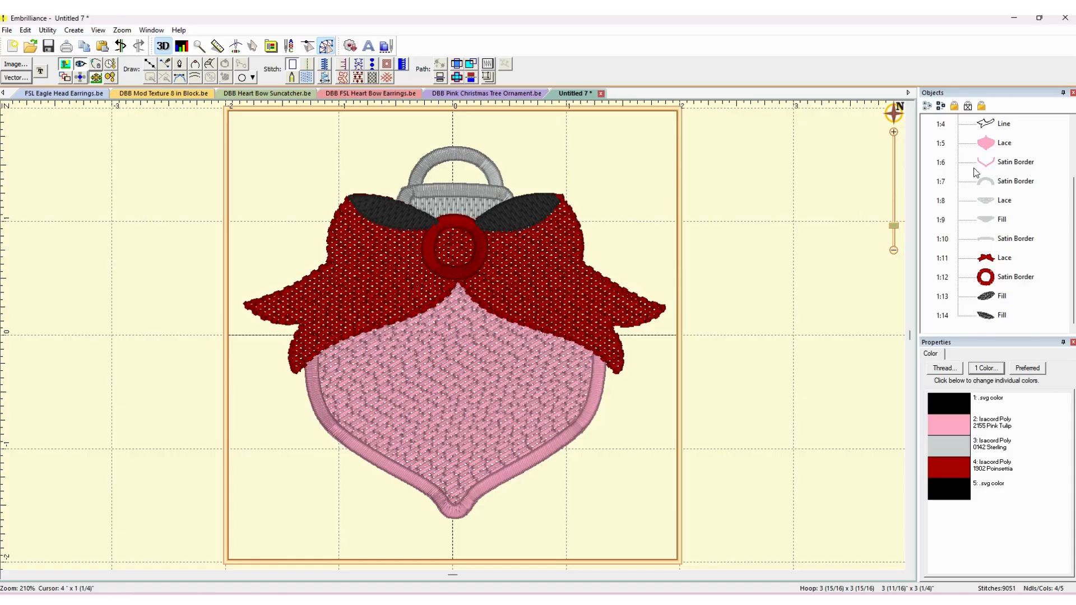
# Convert the right bow tail's outline to a satin border and cut the path open at its knot end.
pyautogui.scroll(1, 976, 173)
pyautogui.click(991, 163)
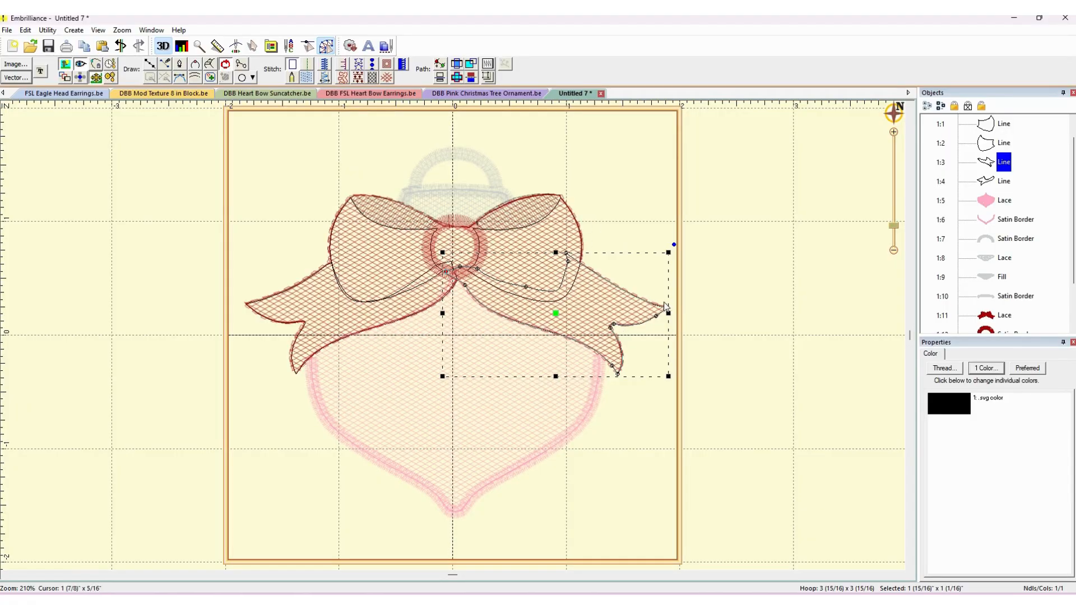
pyautogui.click(326, 66)
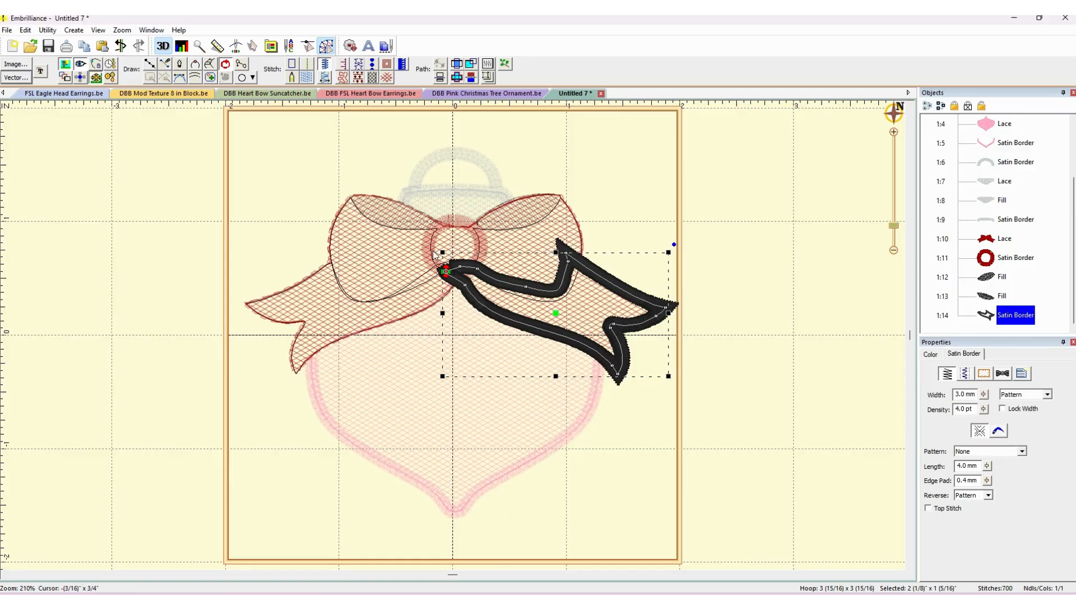
pyautogui.click(227, 64)
pyautogui.click(449, 274)
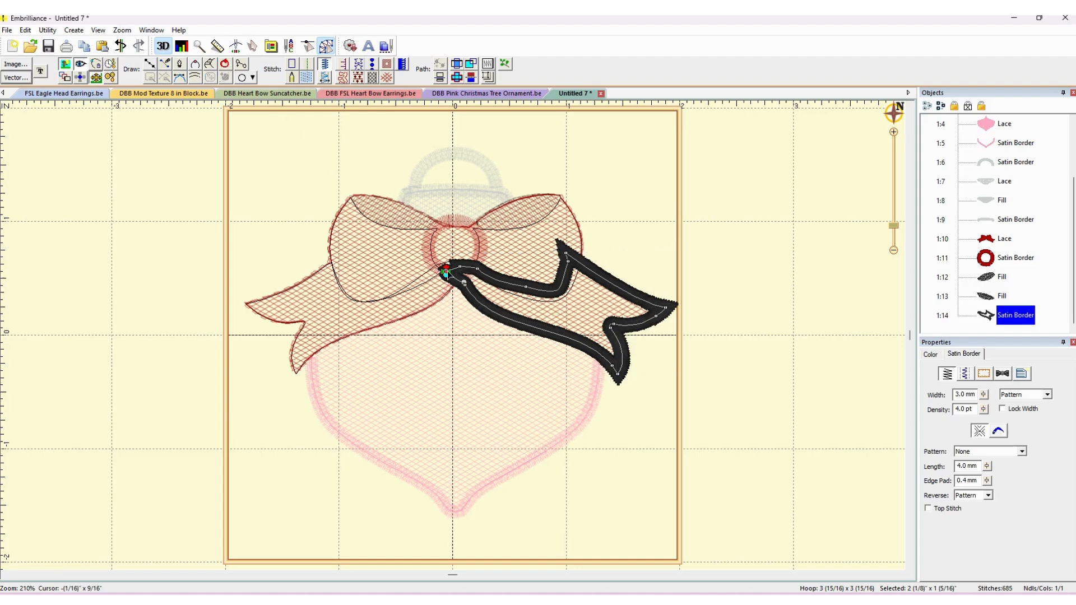
pyautogui.click(476, 286)
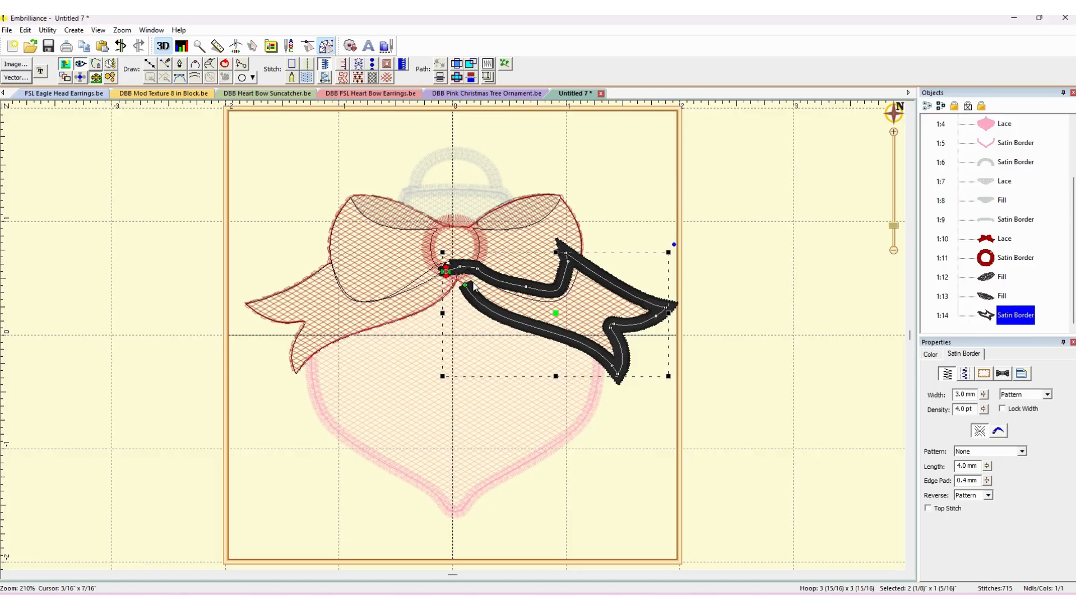
# Delete the right tail border's nodes below the knot and across the loop, and move its upper end to the loop's outer edge.
pyautogui.click(446, 274)
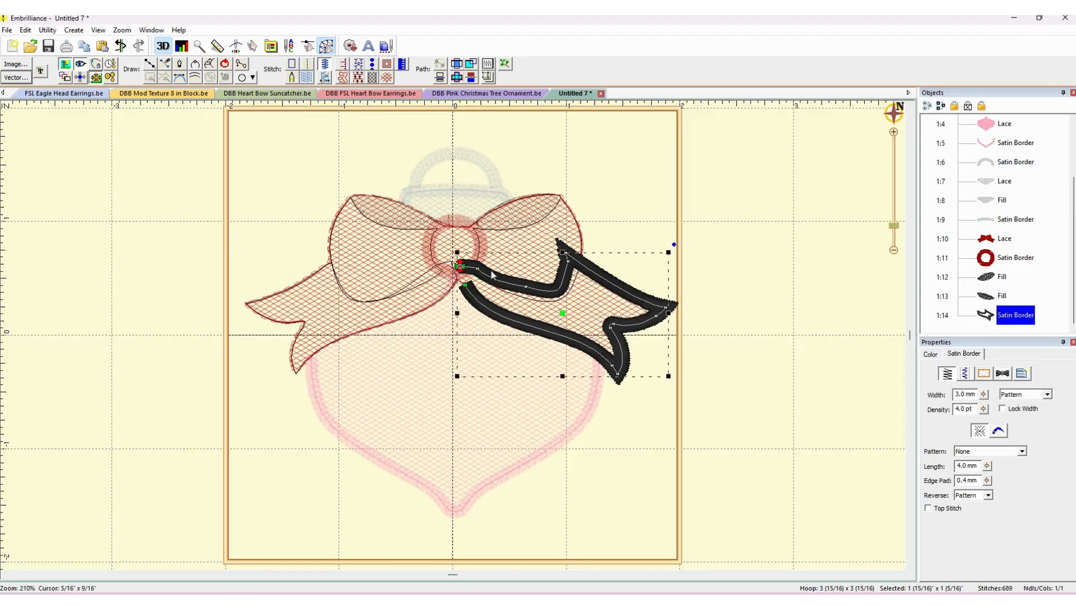
pyautogui.click(468, 280)
pyautogui.click(469, 278)
pyautogui.moveTo(460, 265); pyautogui.dragTo(479, 271)
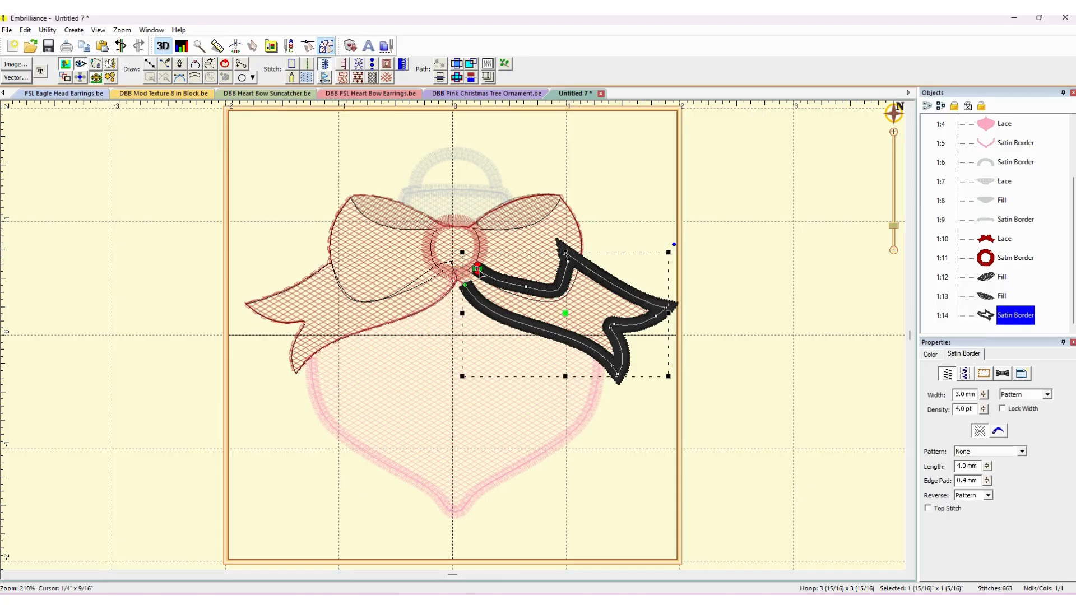
pyautogui.press('Delete')
pyautogui.click(526, 288)
pyautogui.press('Delete')
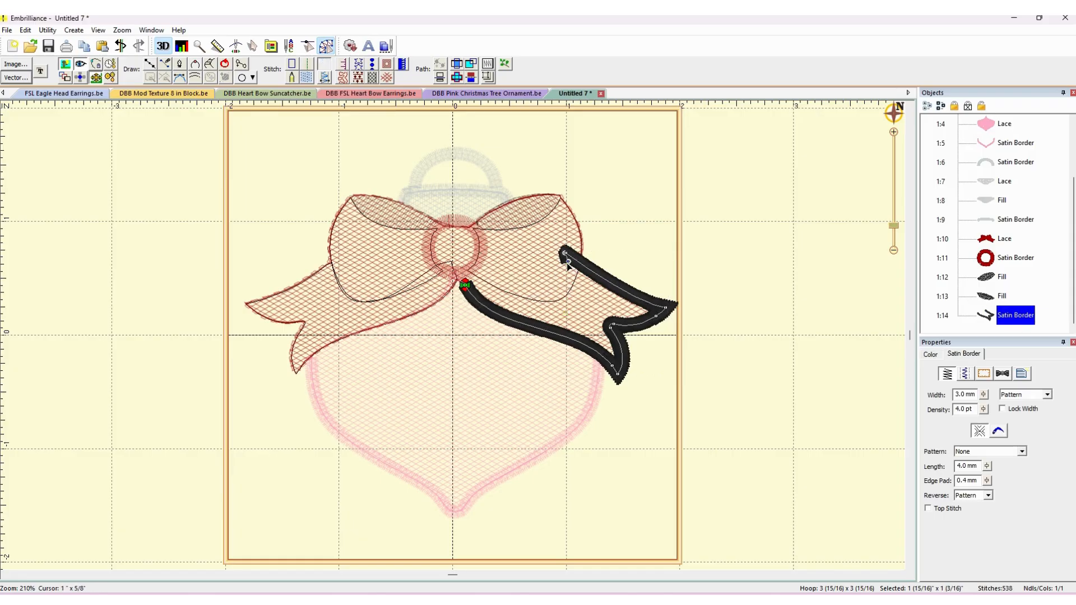
pyautogui.click(568, 263)
pyautogui.press('Delete')
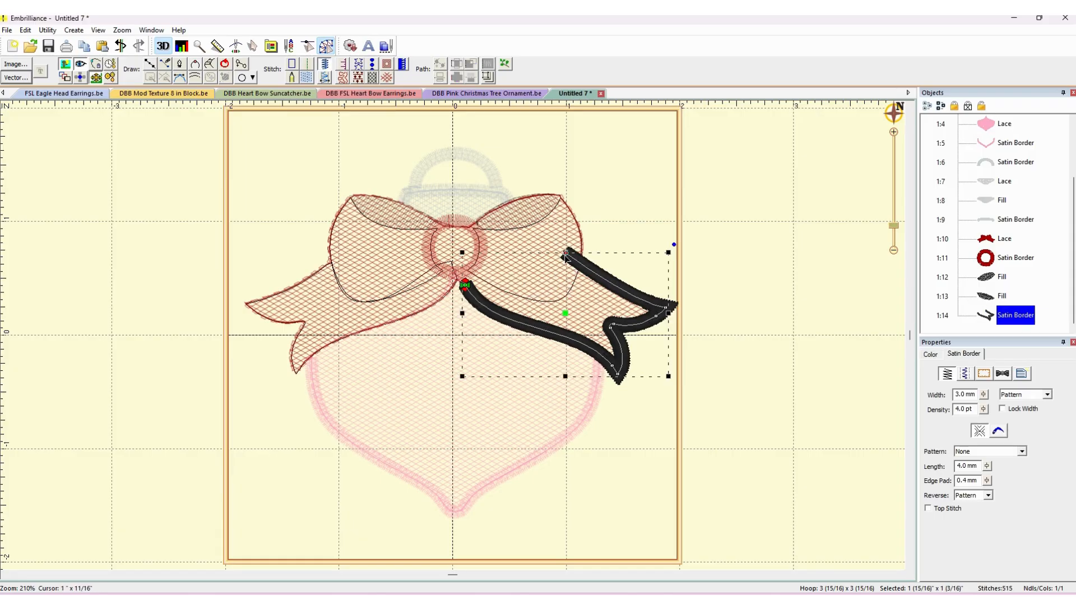
pyautogui.moveTo(565, 254); pyautogui.dragTo(581, 264)
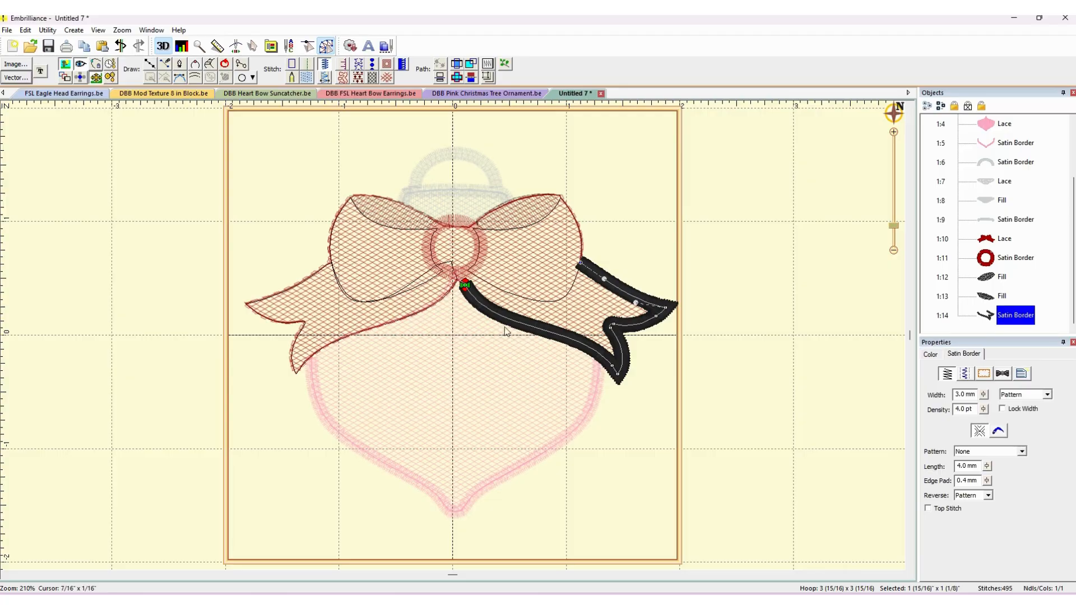
pyautogui.click(629, 239)
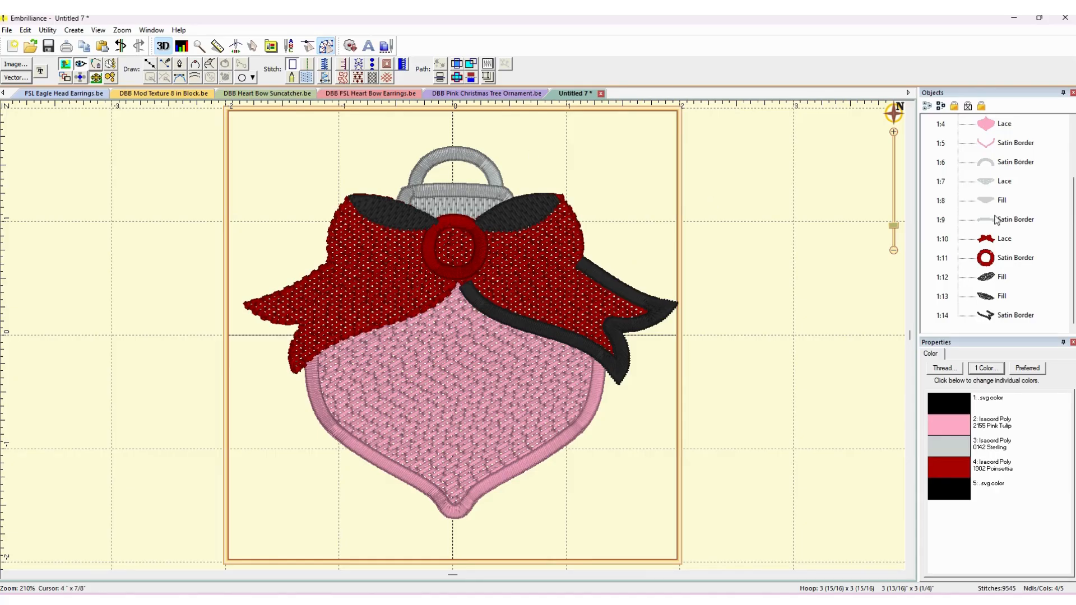
# Convert the right bow loop's outline to a satin border.
pyautogui.scroll(3, 999, 213)
pyautogui.click(1003, 144)
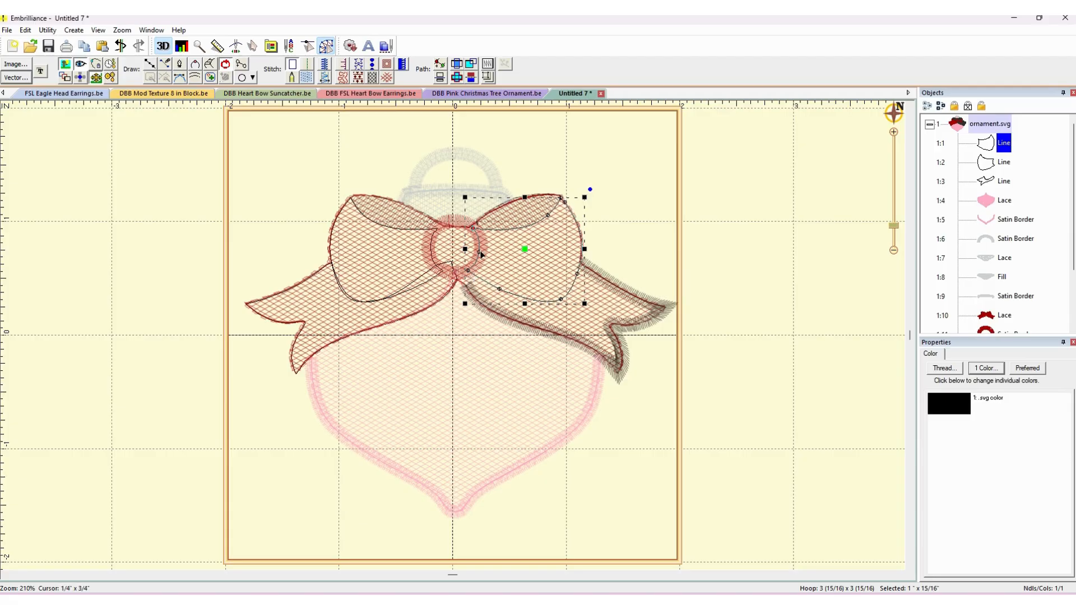
pyautogui.click(326, 65)
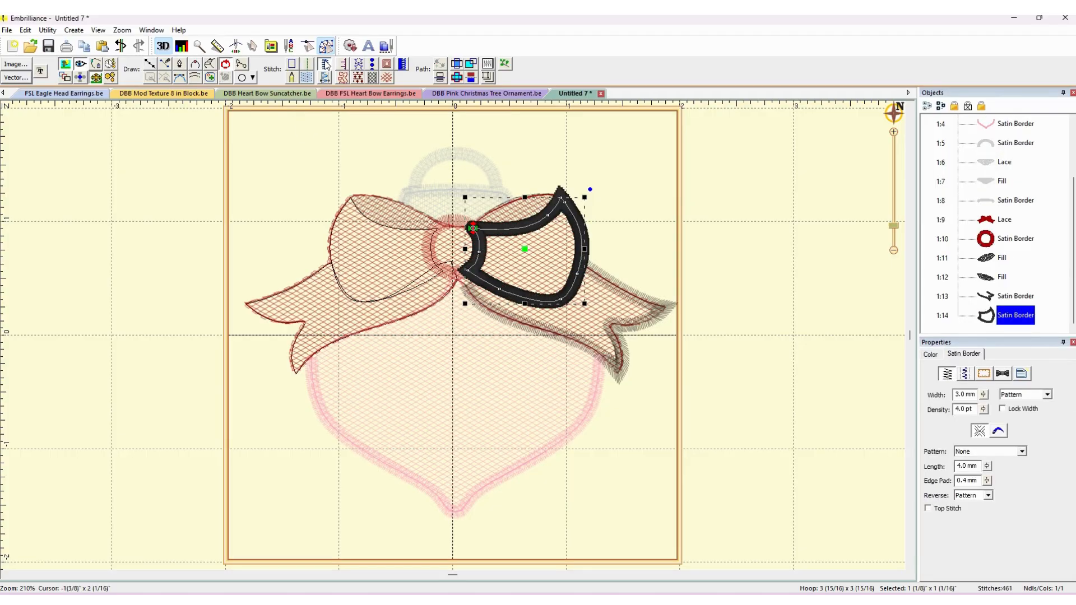
pyautogui.click(676, 207)
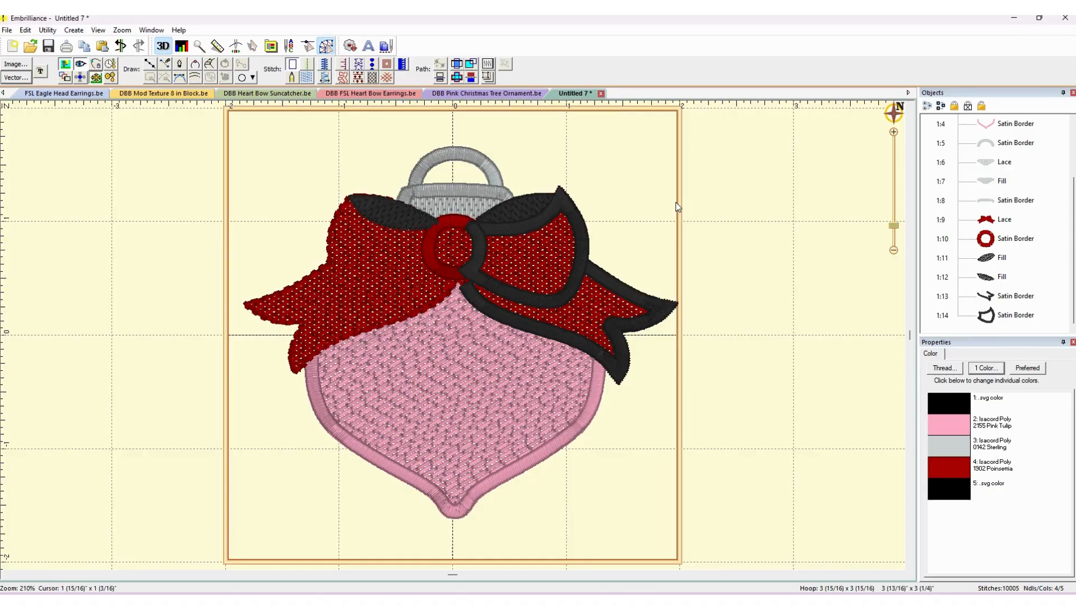
# Cut the right loop's satin border open at the knot and remove the segment running along the knot ring.
pyautogui.click(475, 264)
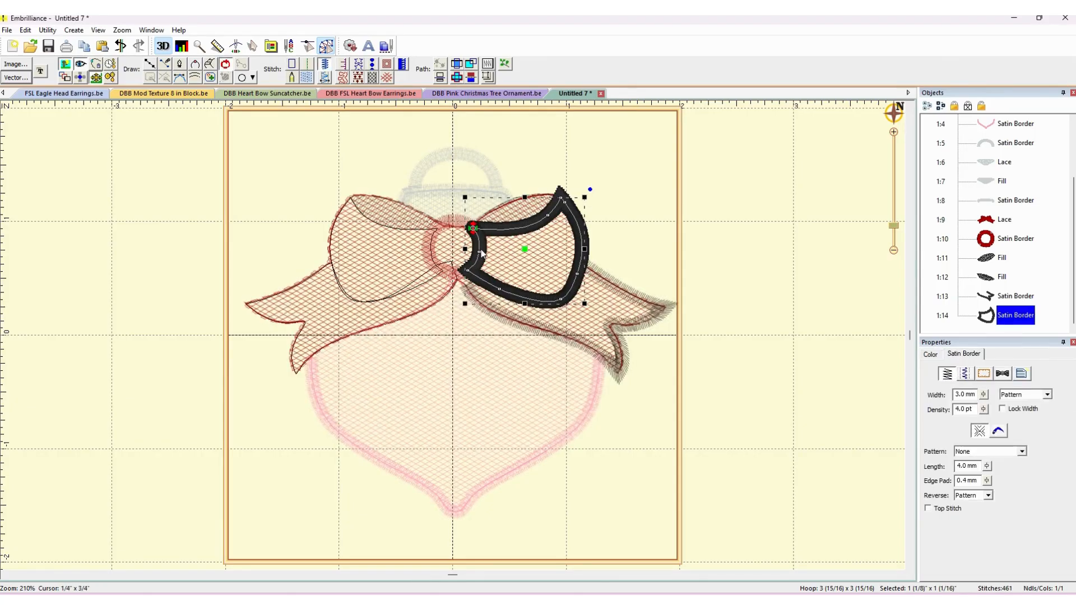
pyautogui.click(226, 64)
pyautogui.click(475, 232)
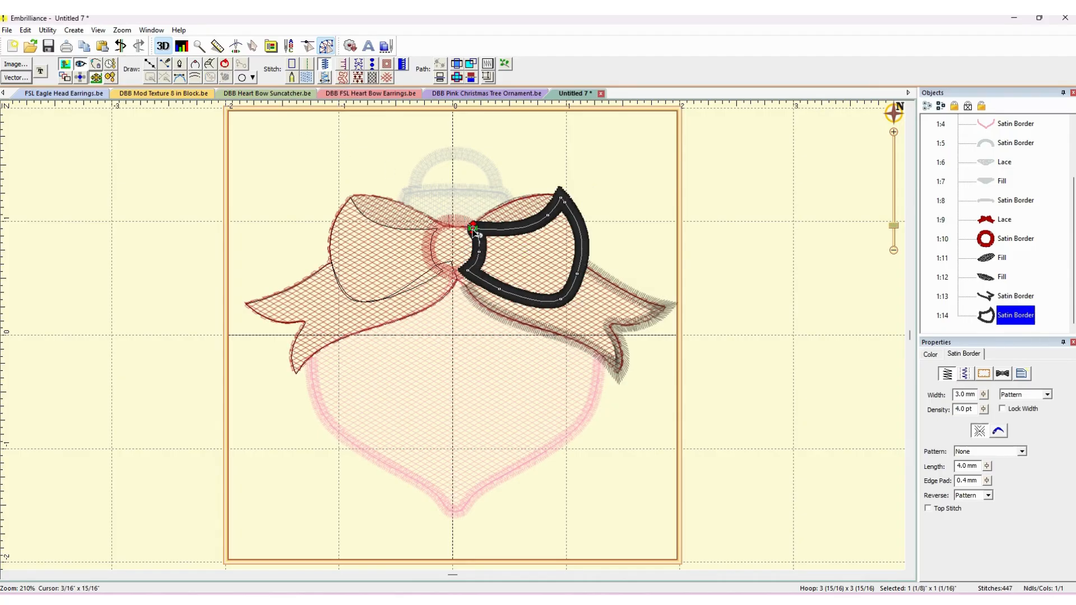
pyautogui.click(480, 253)
pyautogui.click(480, 255)
pyautogui.click(468, 273)
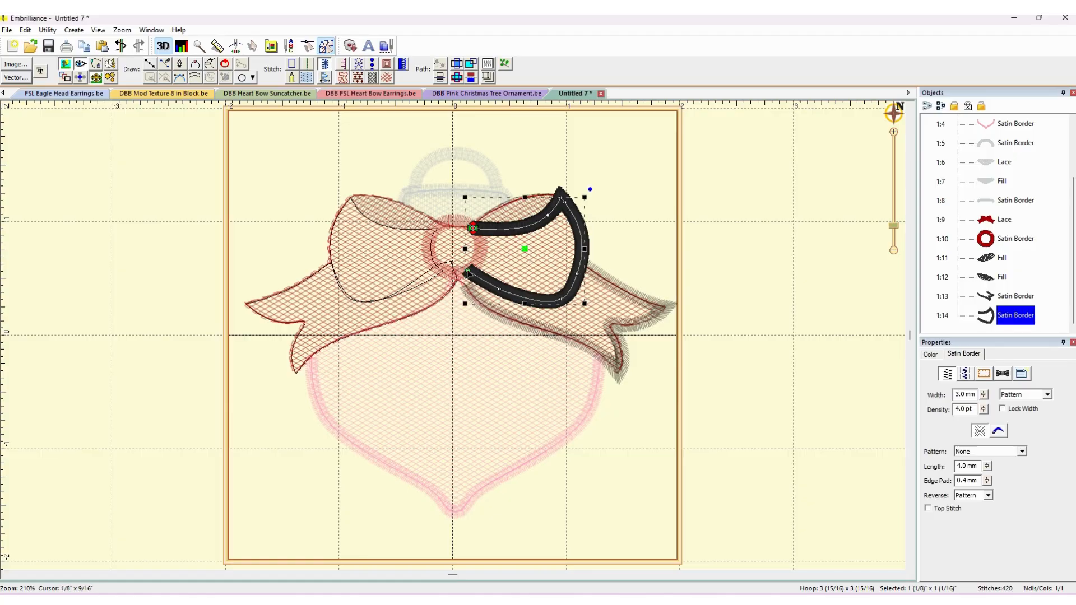
pyautogui.click(624, 213)
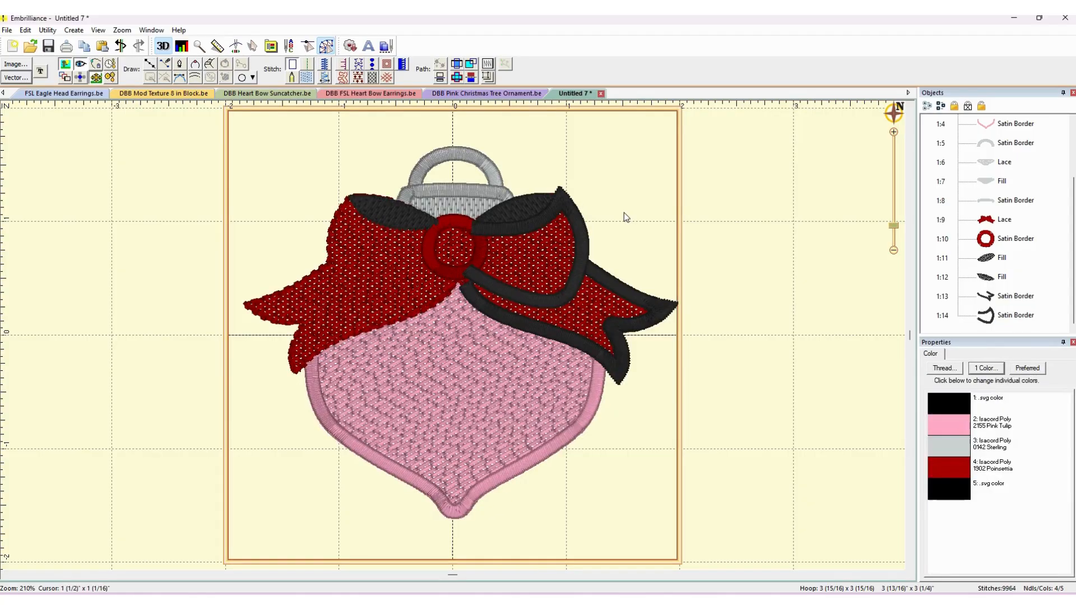
# Duplicate the right upper fold's fill and convert the copy to a satin border.
pyautogui.click(528, 211)
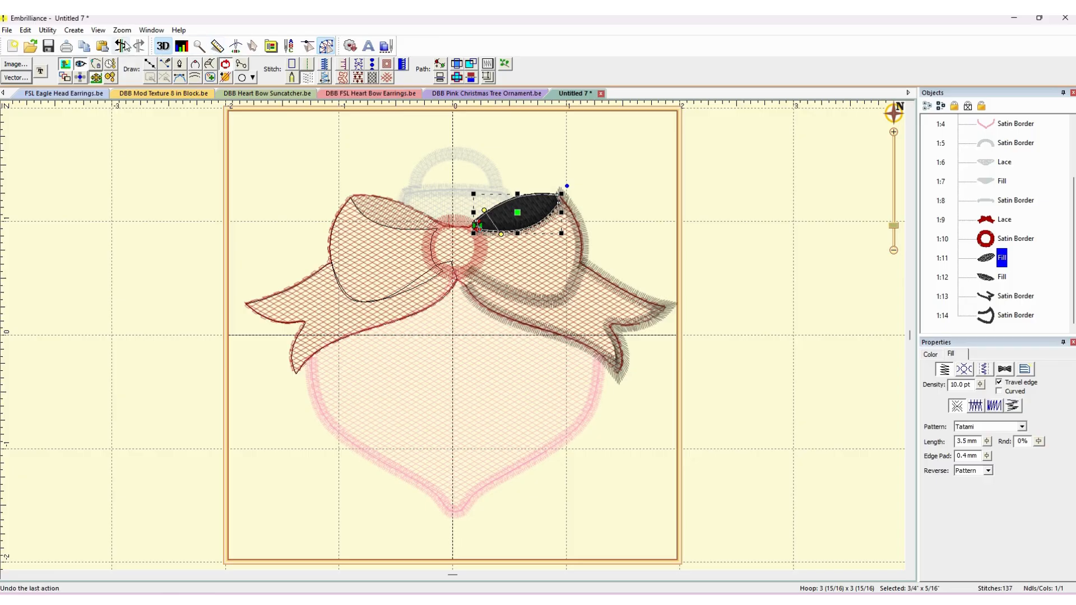
pyautogui.click(102, 47)
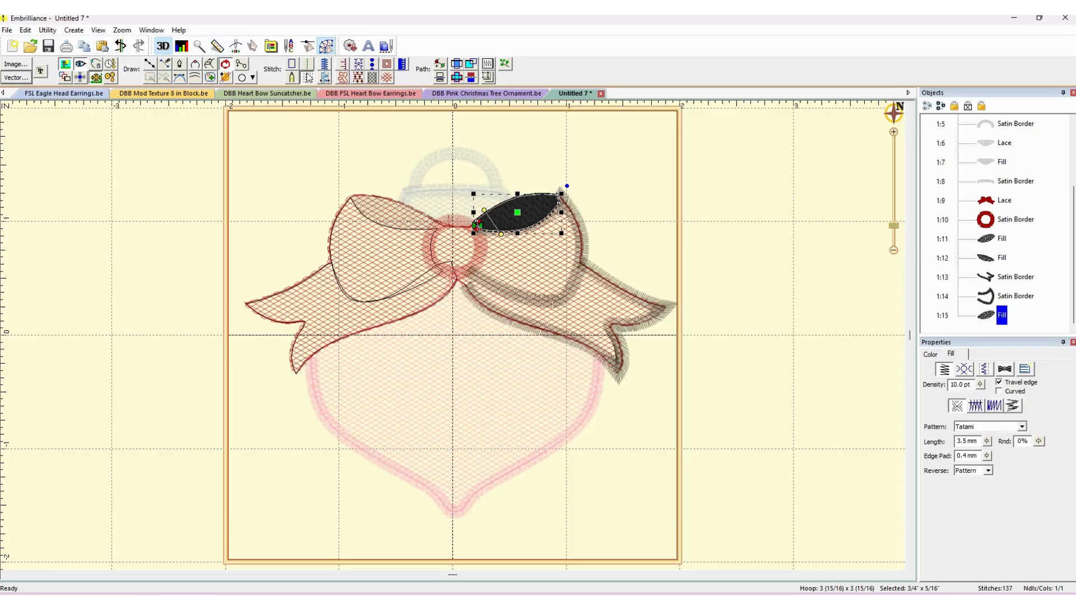
pyautogui.click(324, 66)
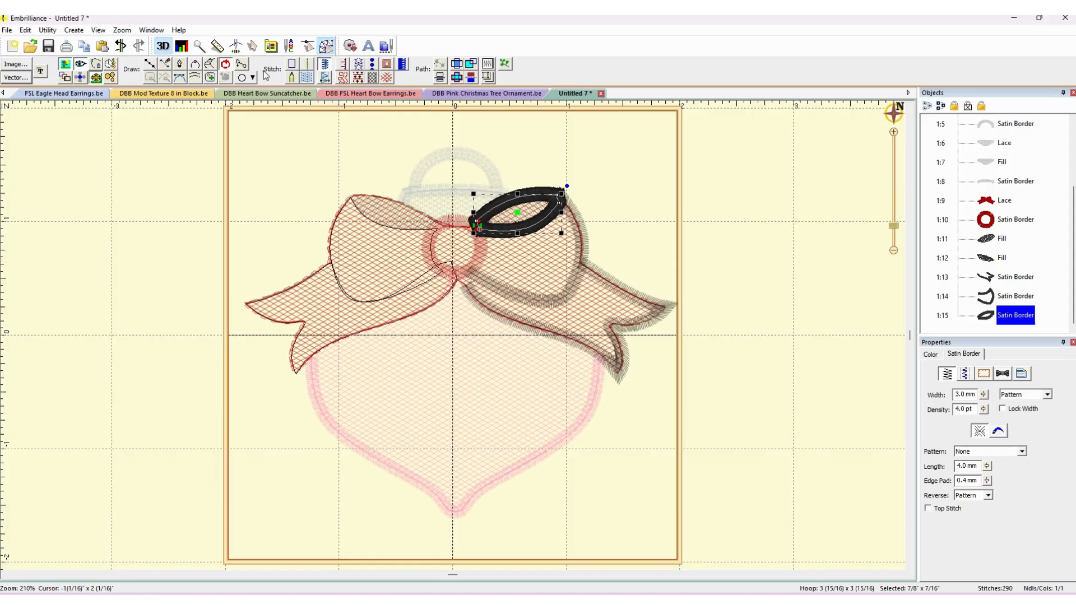
# Cut open the right upper fold's satin border and remove its lower edge, keeping only the top arc from knot to tip.
pyautogui.click(479, 232)
pyautogui.click(225, 66)
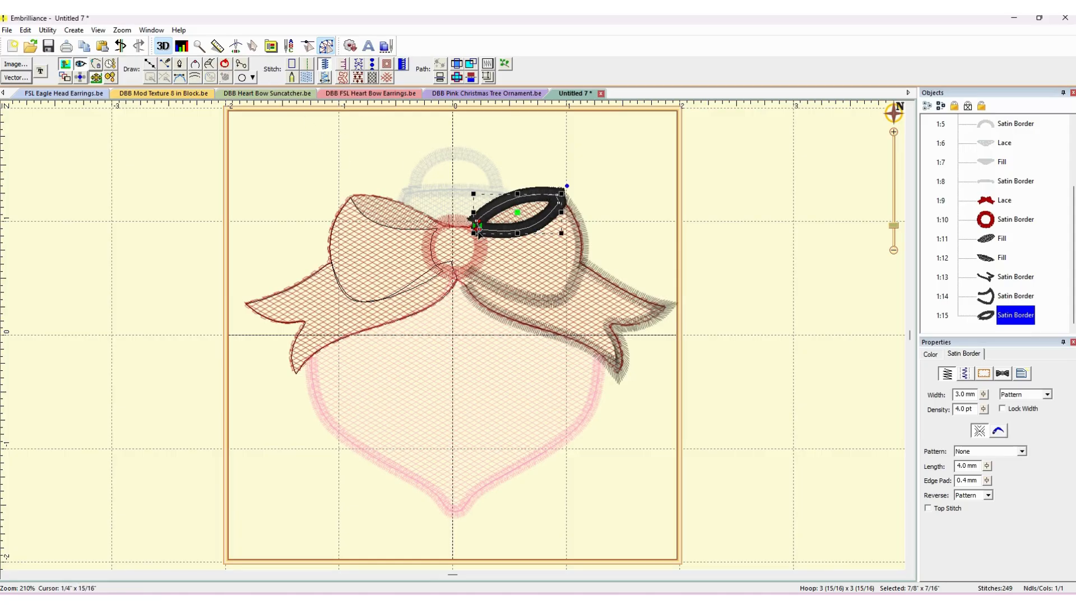
pyautogui.moveTo(478, 227); pyautogui.dragTo(463, 239)
pyautogui.click(479, 234)
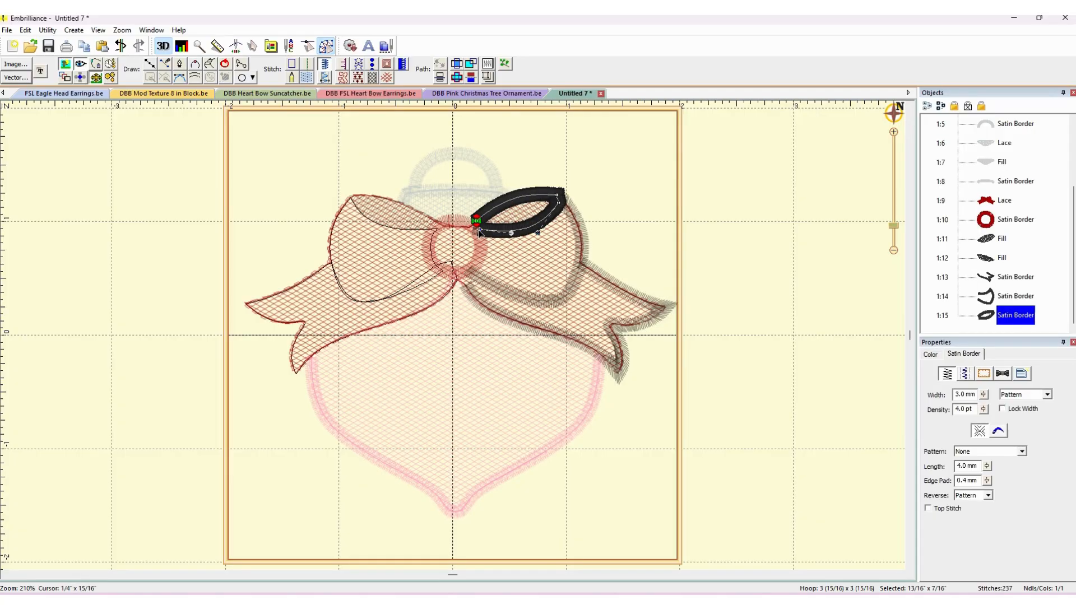
pyautogui.moveTo(480, 231); pyautogui.dragTo(561, 204)
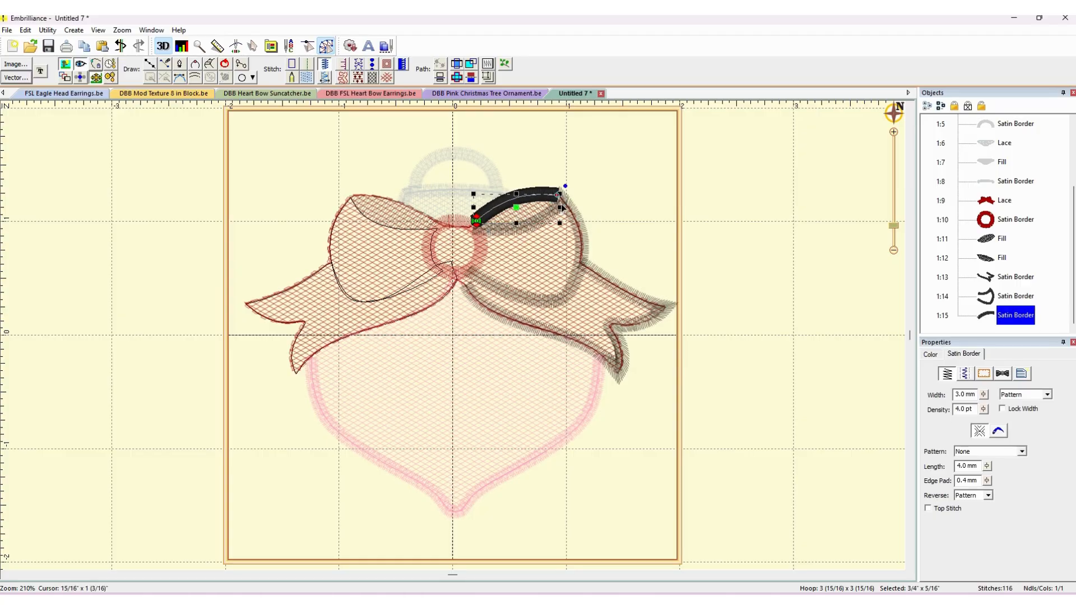
pyautogui.click(648, 197)
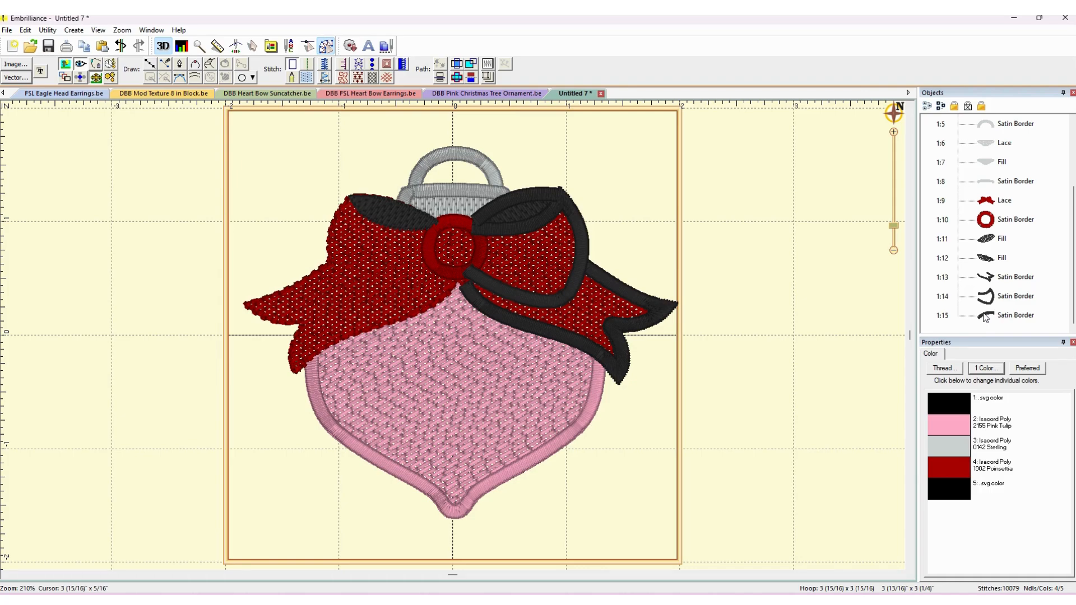
# Enable Freestanding, Parallel and Zig-Zag underlay on the satin borders of the right ribbon tail and the right bow loop.
pyautogui.click(987, 276)
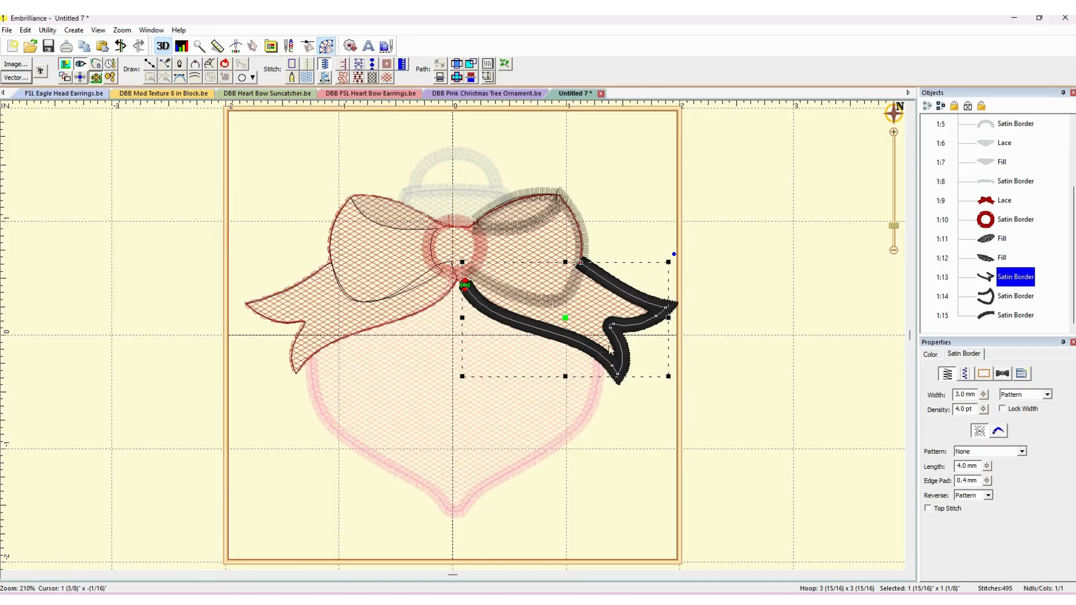
pyautogui.click(965, 375)
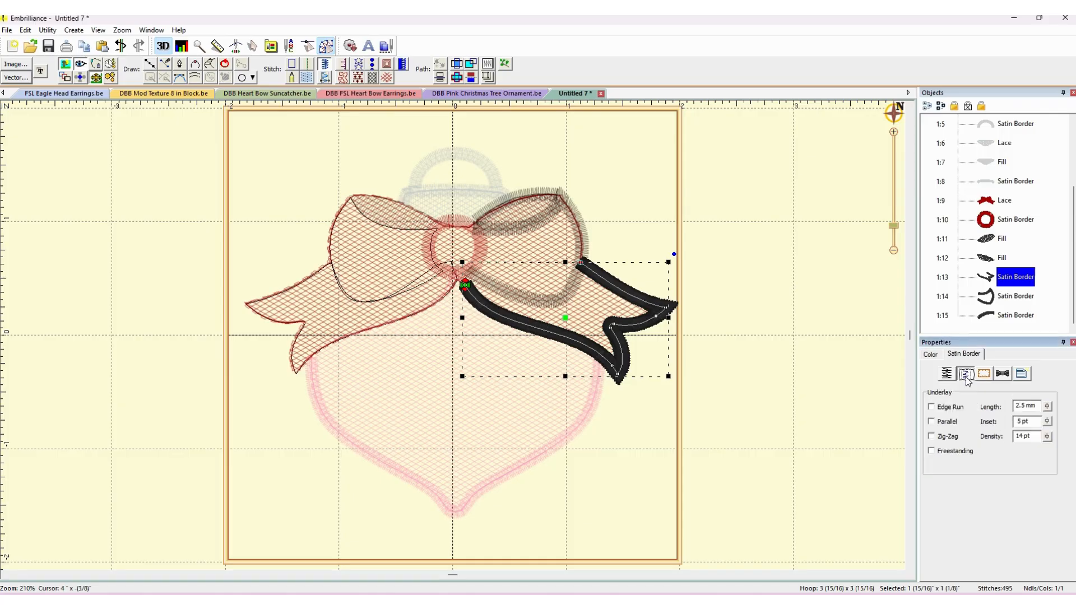
pyautogui.click(940, 453)
pyautogui.click(1016, 296)
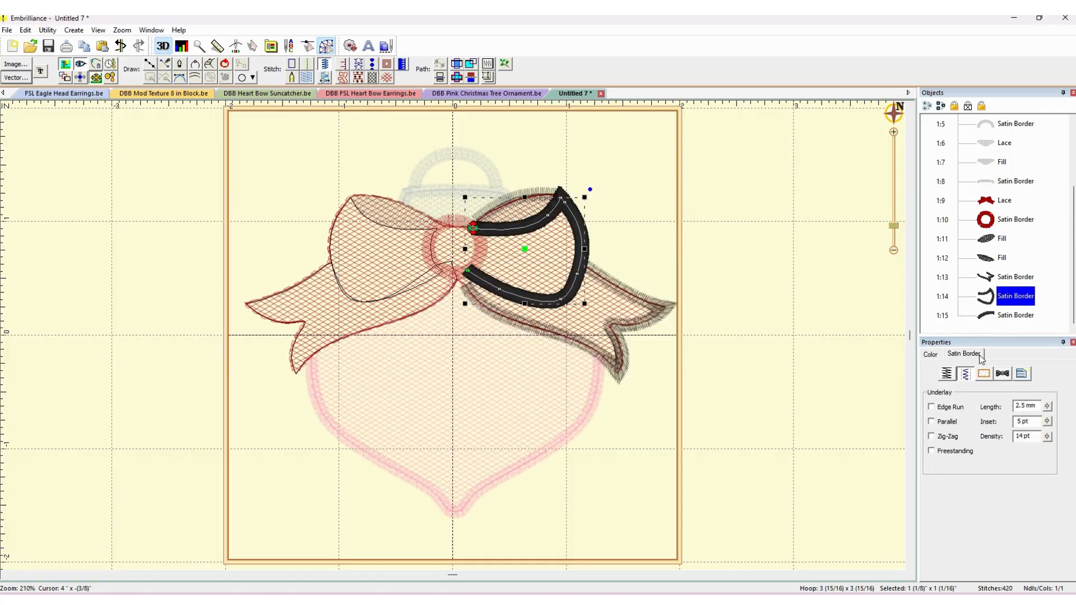
pyautogui.click(945, 453)
pyautogui.click(941, 437)
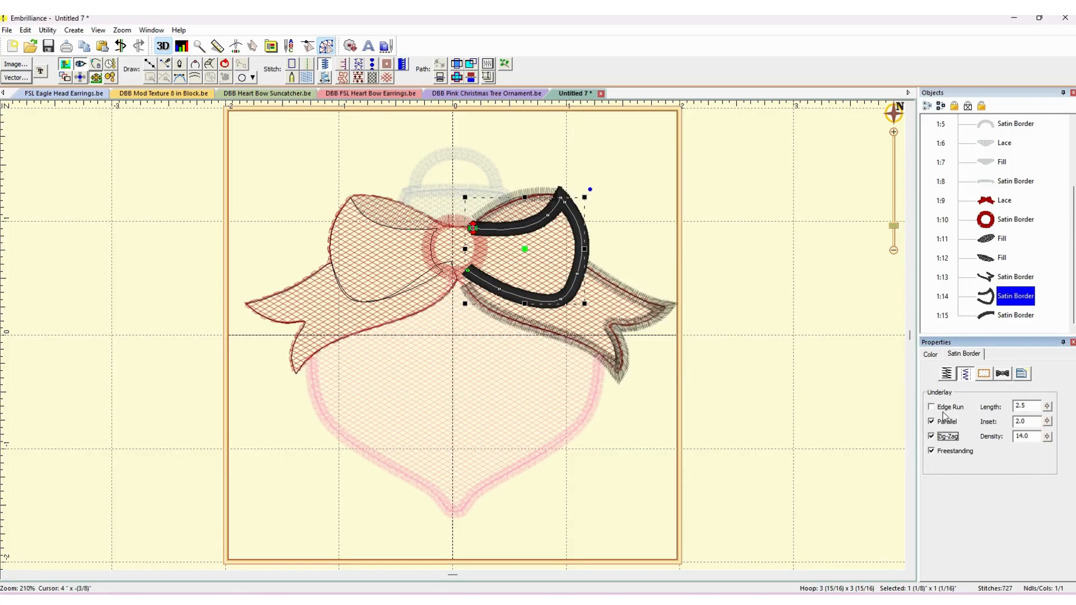
pyautogui.click(986, 283)
pyautogui.click(947, 438)
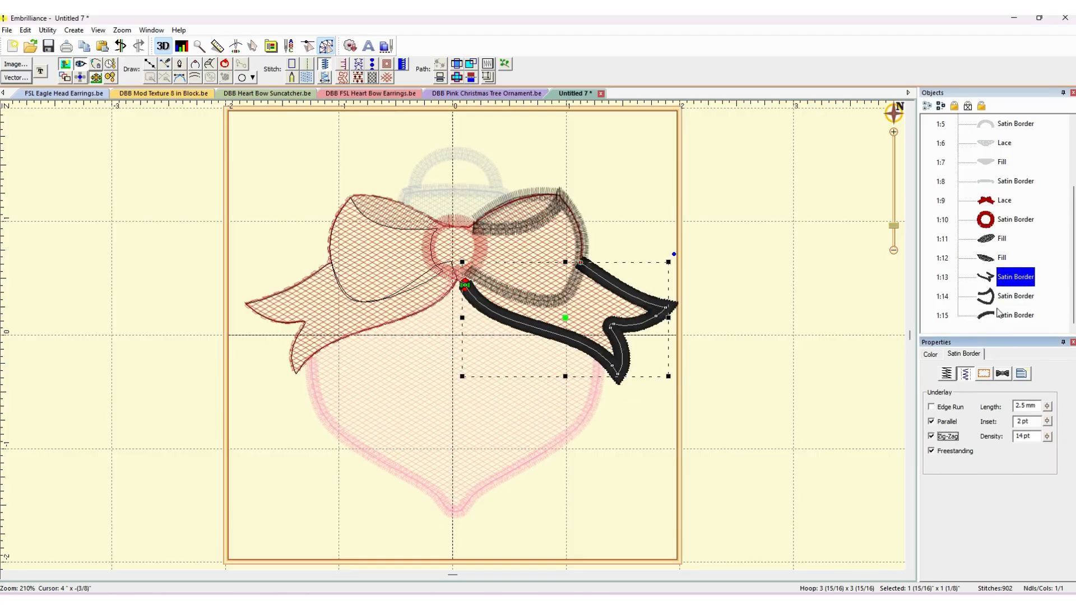
# Enable Freestanding, Parallel and Zig-Zag underlay on the right upper fold's satin border.
pyautogui.click(1004, 315)
pyautogui.click(952, 452)
pyautogui.click(948, 437)
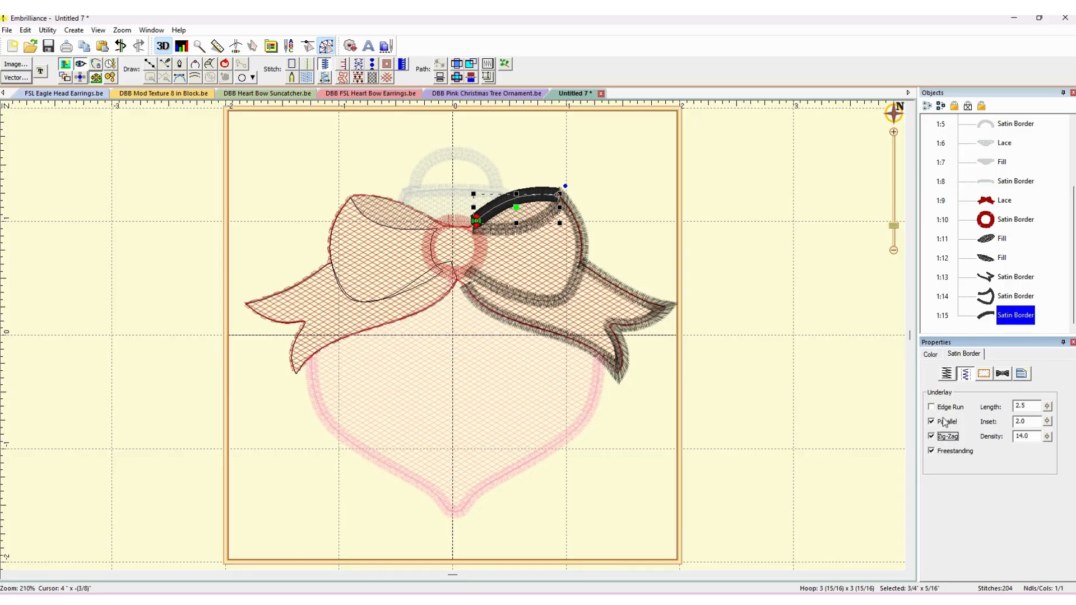
pyautogui.click(810, 382)
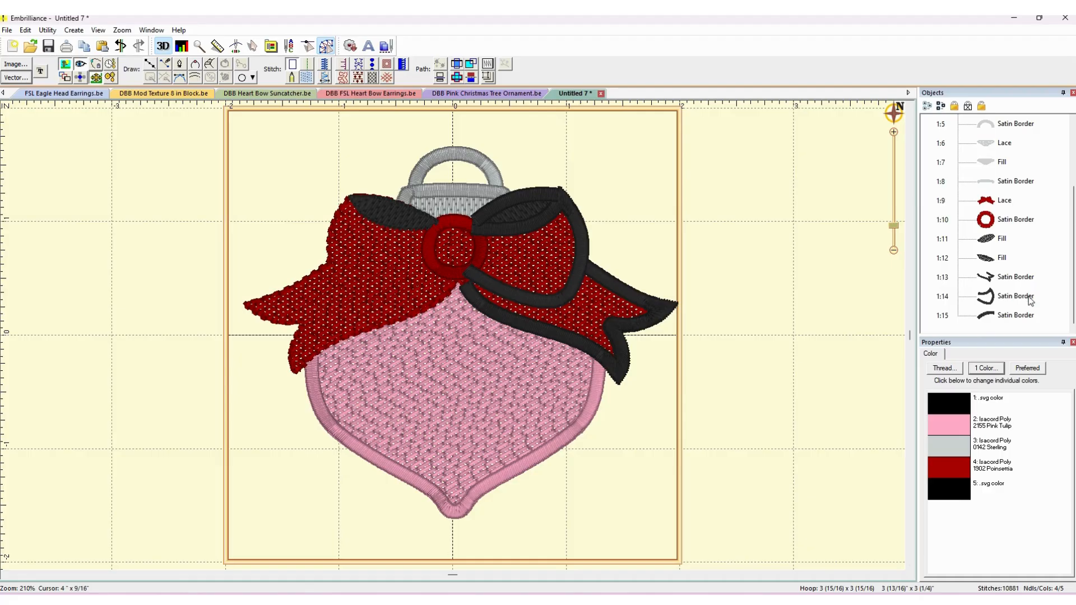
# Reorder the bow objects so the right upper fold's fill stitches right after the bow lace, followed by its satin border, with the knot ring last.
pyautogui.click(1015, 315)
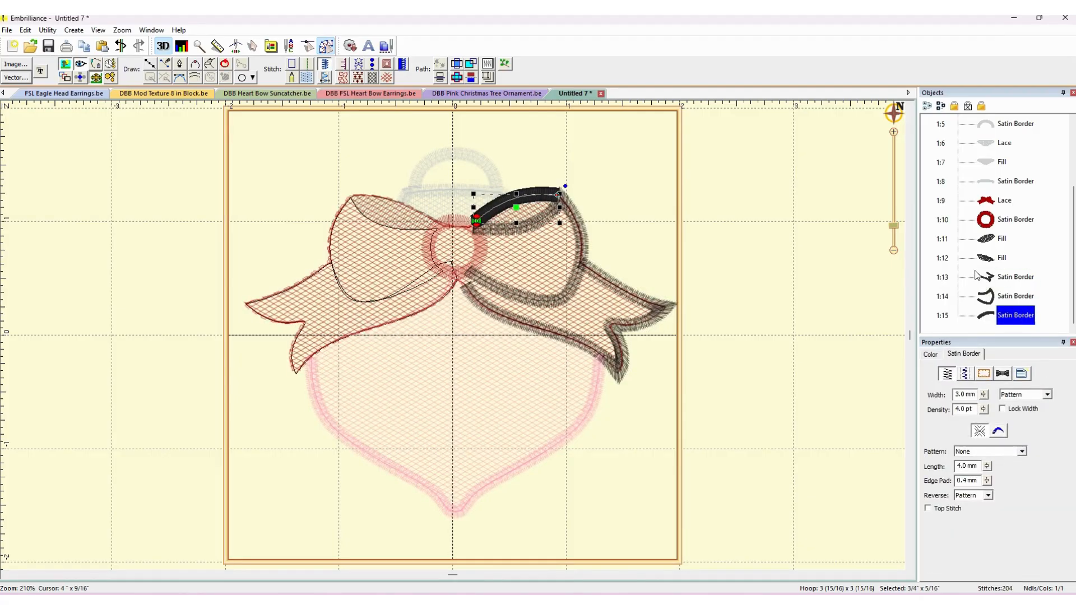
pyautogui.moveTo(975, 275); pyautogui.dragTo(979, 231)
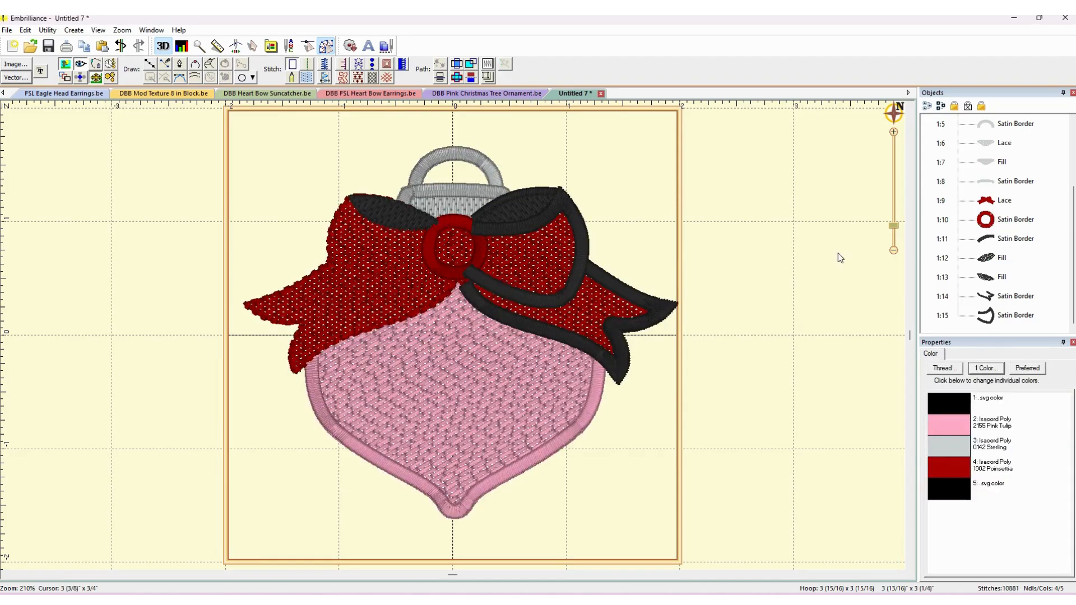
pyautogui.click(986, 225)
pyautogui.moveTo(986, 233); pyautogui.dragTo(985, 316)
pyautogui.click(826, 307)
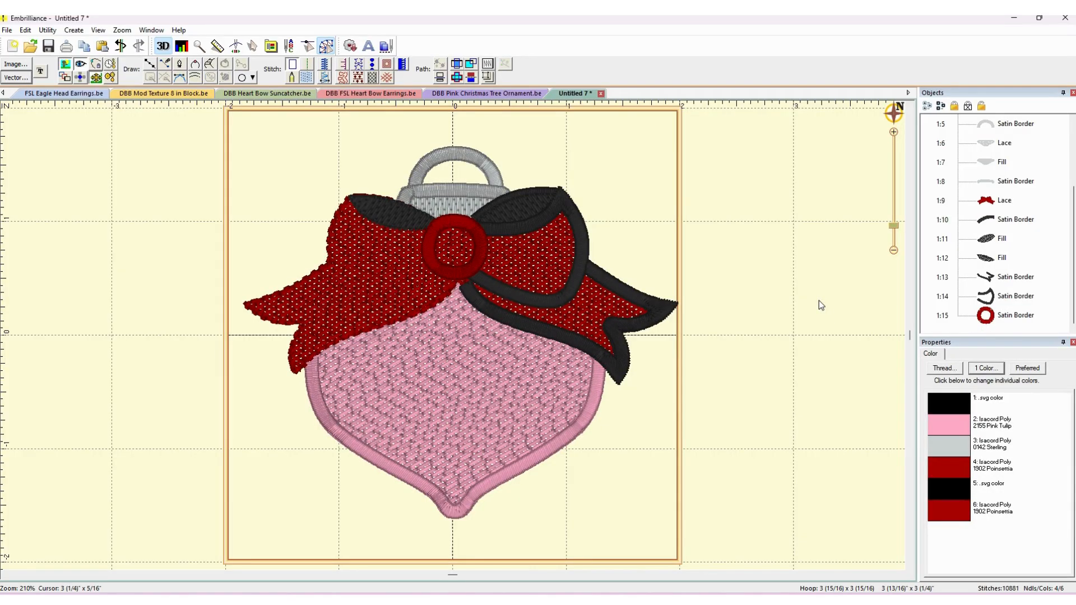
pyautogui.moveTo(987, 241); pyautogui.dragTo(987, 209)
pyautogui.click(828, 249)
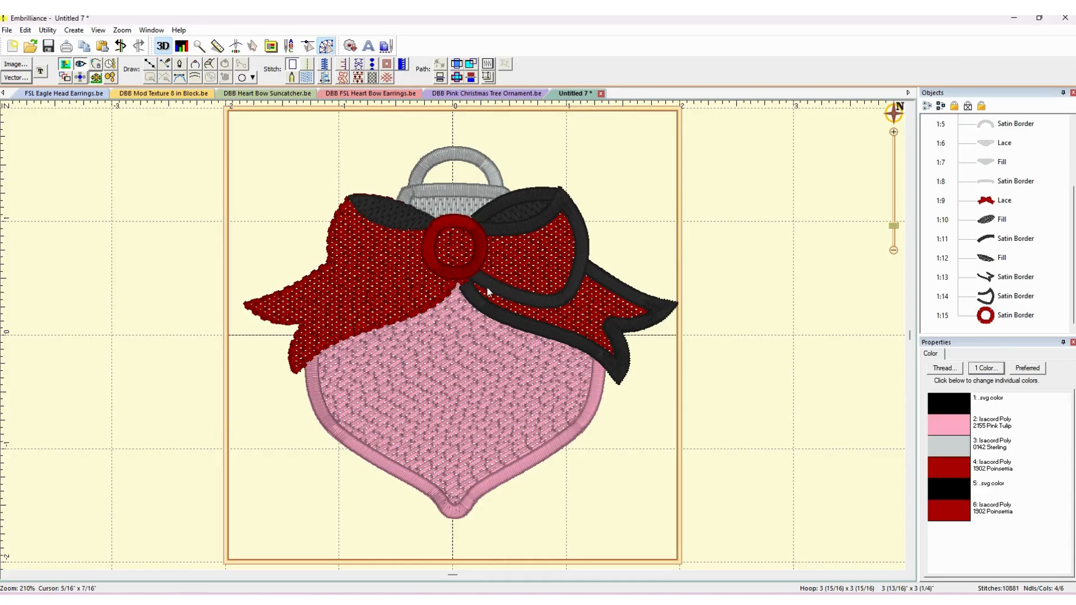
# Stretch the lower edge of the knot ring's satin border downward over the ribbon ends.
pyautogui.click(459, 277)
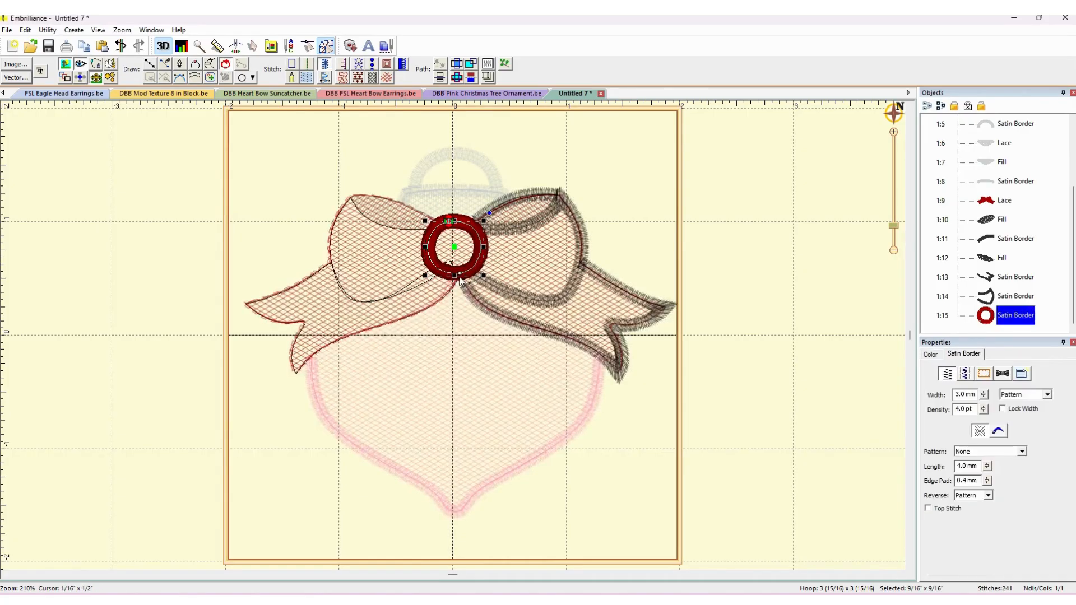
pyautogui.click(669, 228)
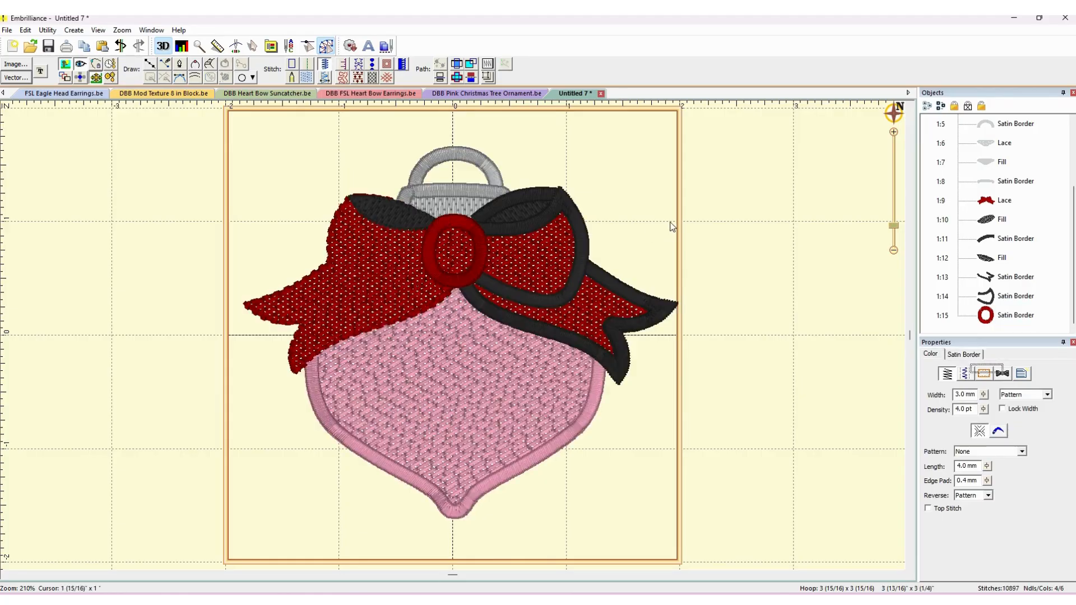
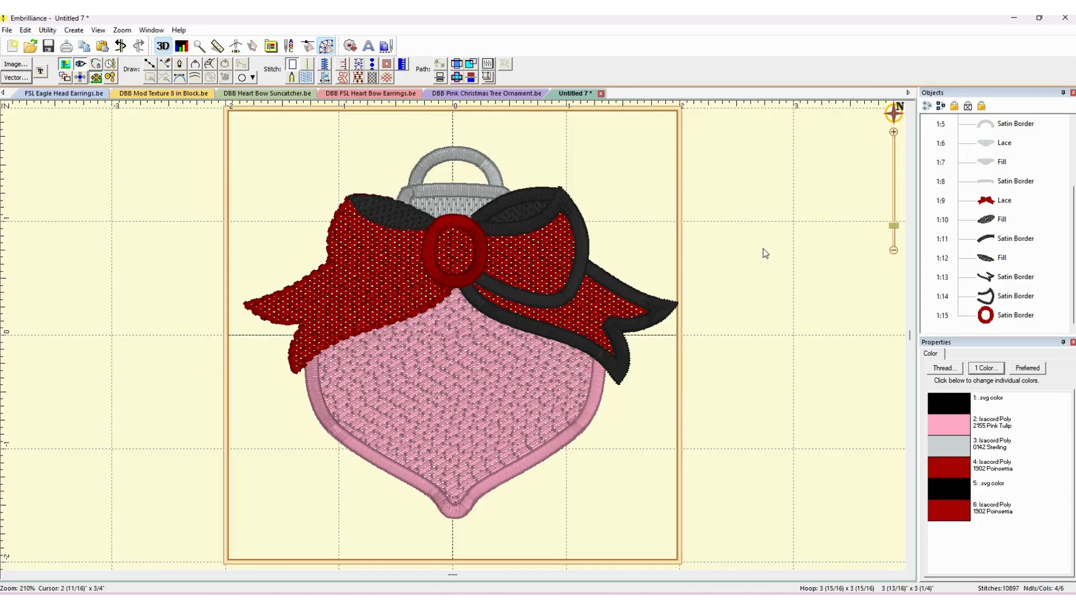
# Convert the left ribbon tail's outline to a satin border.
pyautogui.scroll(3, 1009, 190)
pyautogui.click(985, 162)
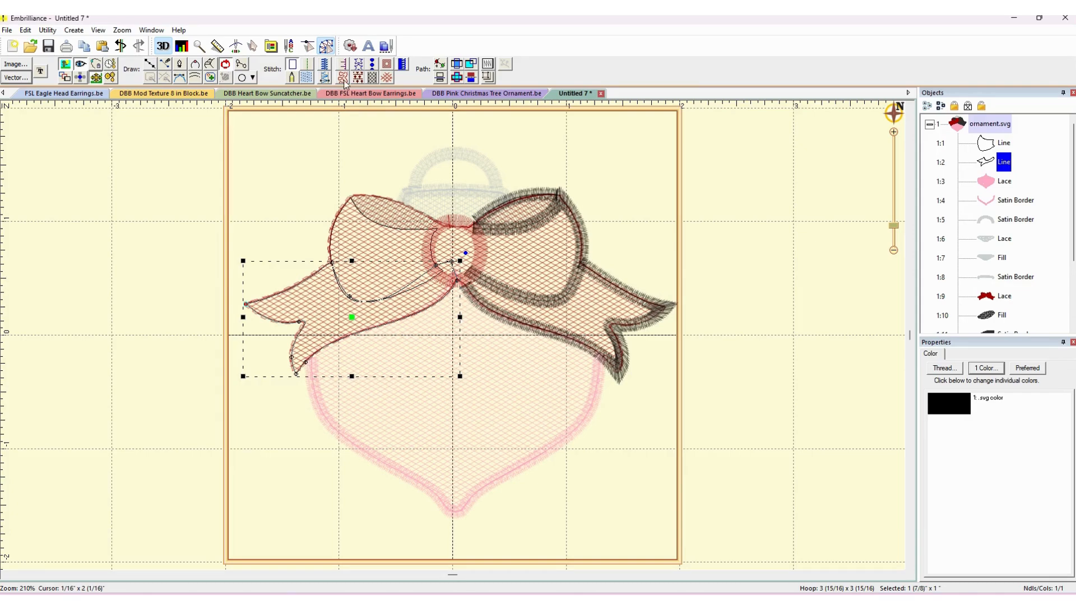
pyautogui.click(326, 65)
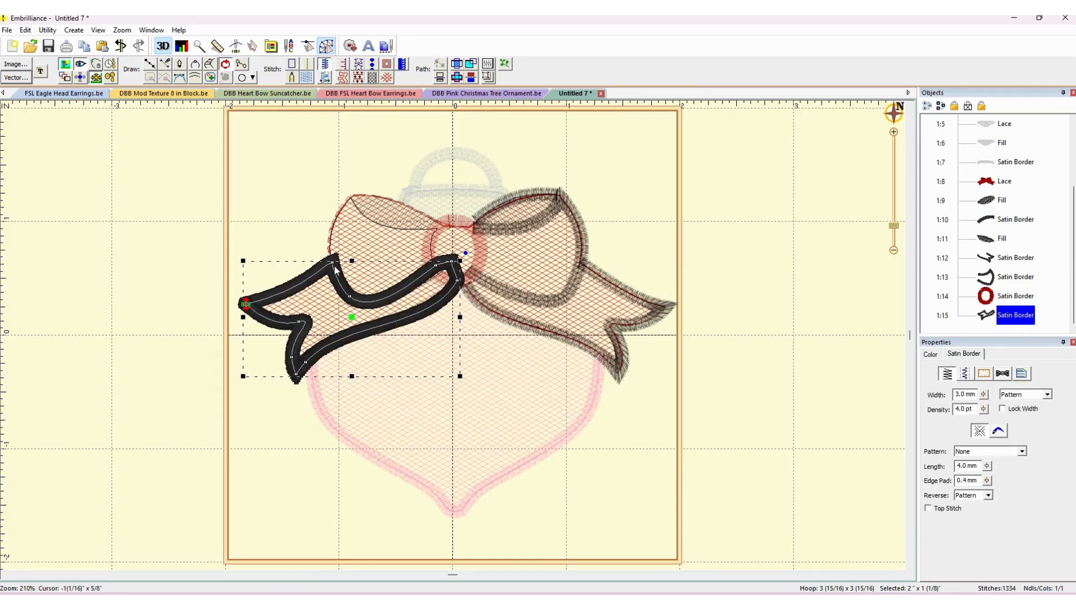
# Cut the left tail's satin border open at its upper corner and remove the edge running under the loop to the knot.
pyautogui.click(332, 263)
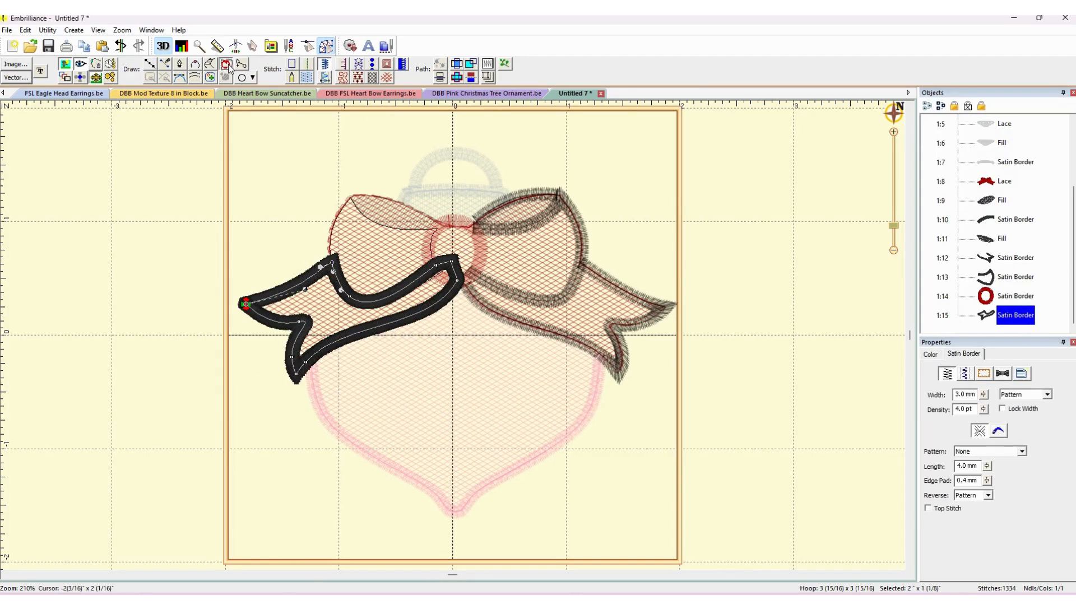
pyautogui.click(226, 64)
pyautogui.click(331, 263)
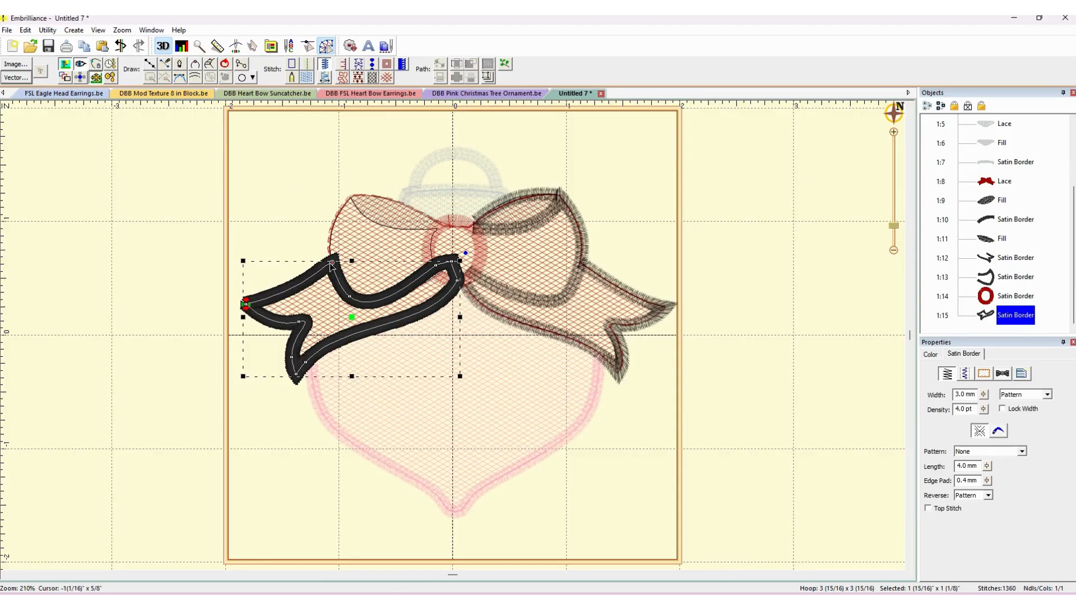
pyautogui.moveTo(329, 264); pyautogui.dragTo(317, 269)
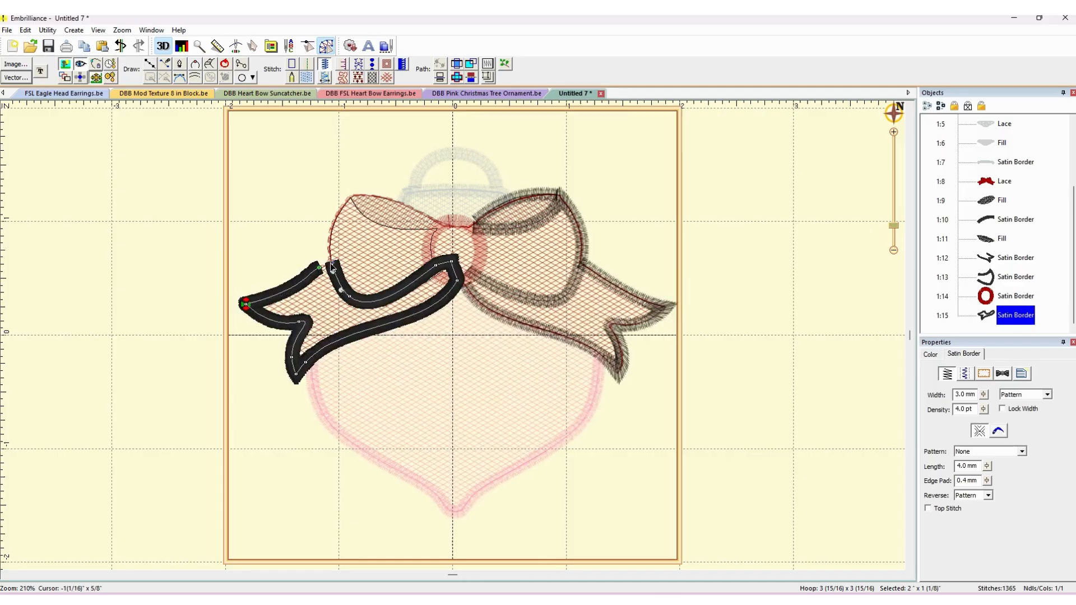
pyautogui.press('Delete')
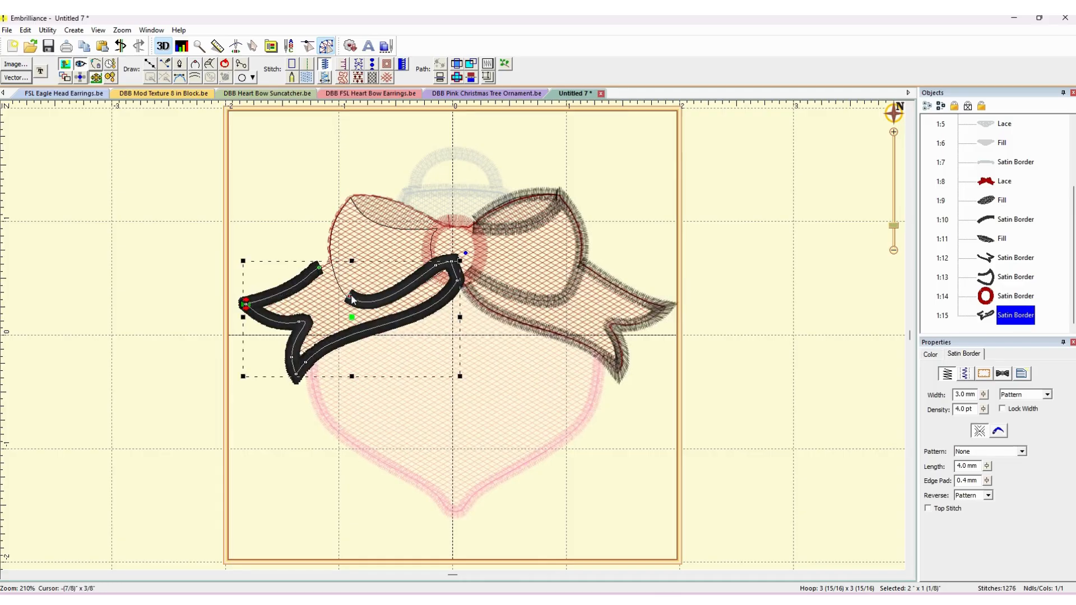
pyautogui.press('Delete')
pyautogui.click(435, 263)
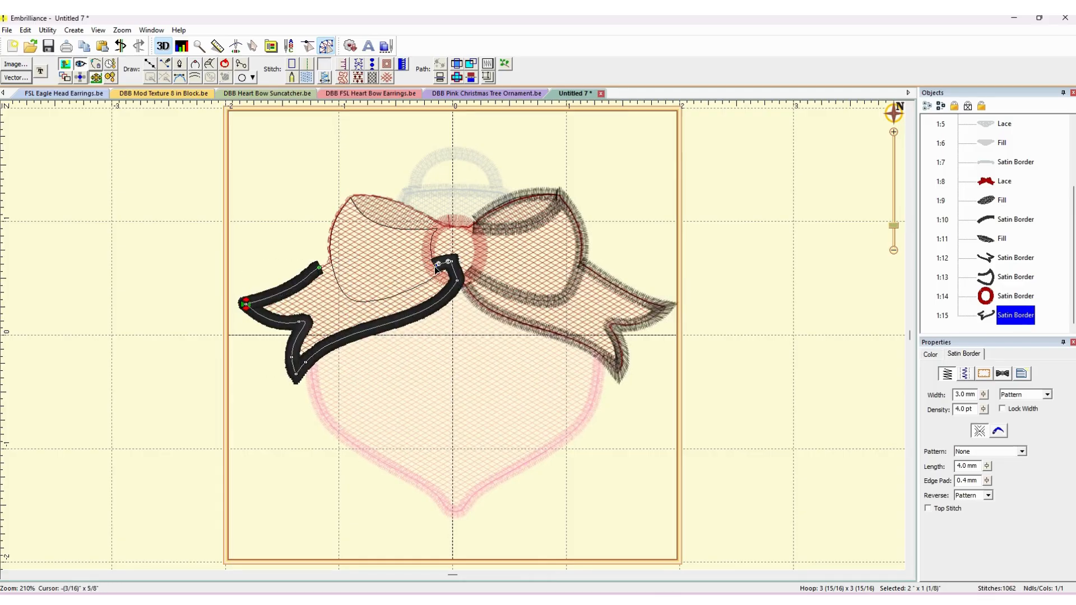
pyautogui.press('Delete')
pyautogui.press('Delete')
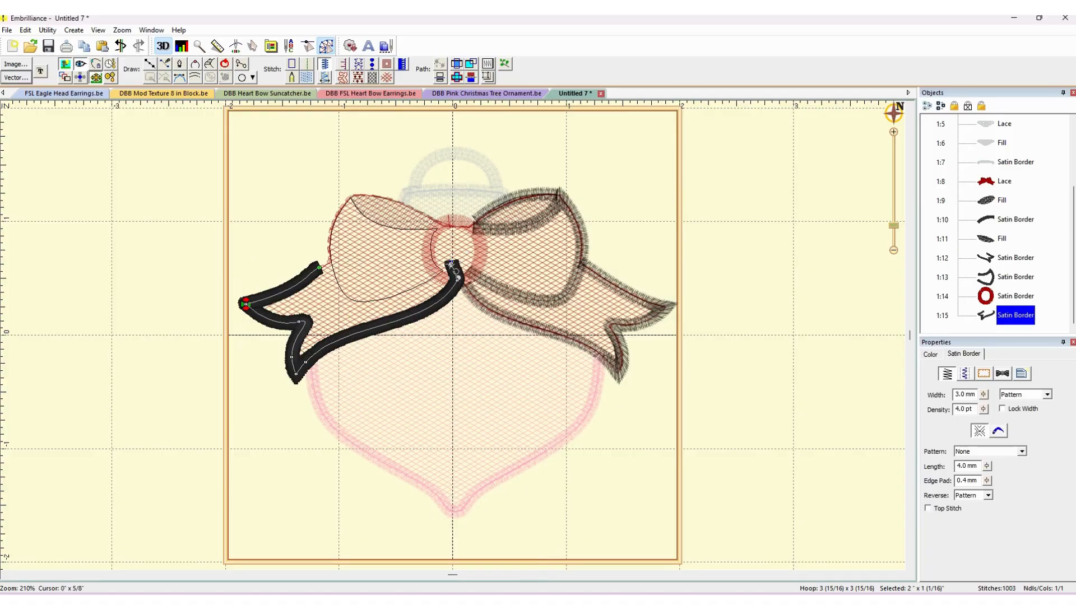
# Reposition the left tail border's open ends, one at the base of the knot ring and one against the loop's outer edge.
pyautogui.moveTo(458, 283); pyautogui.dragTo(454, 282)
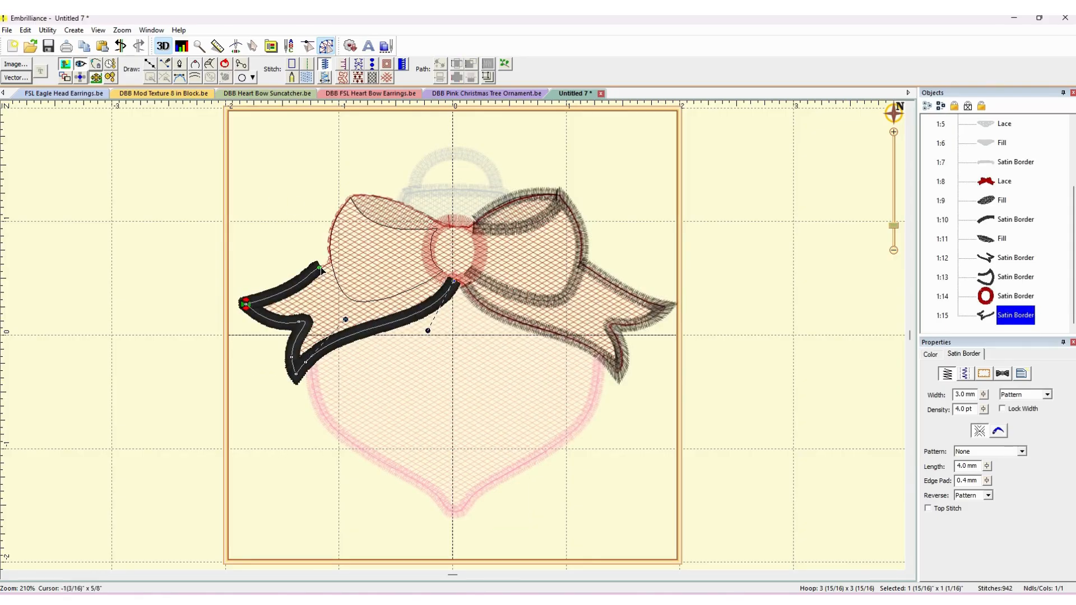
pyautogui.moveTo(318, 267); pyautogui.dragTo(331, 260)
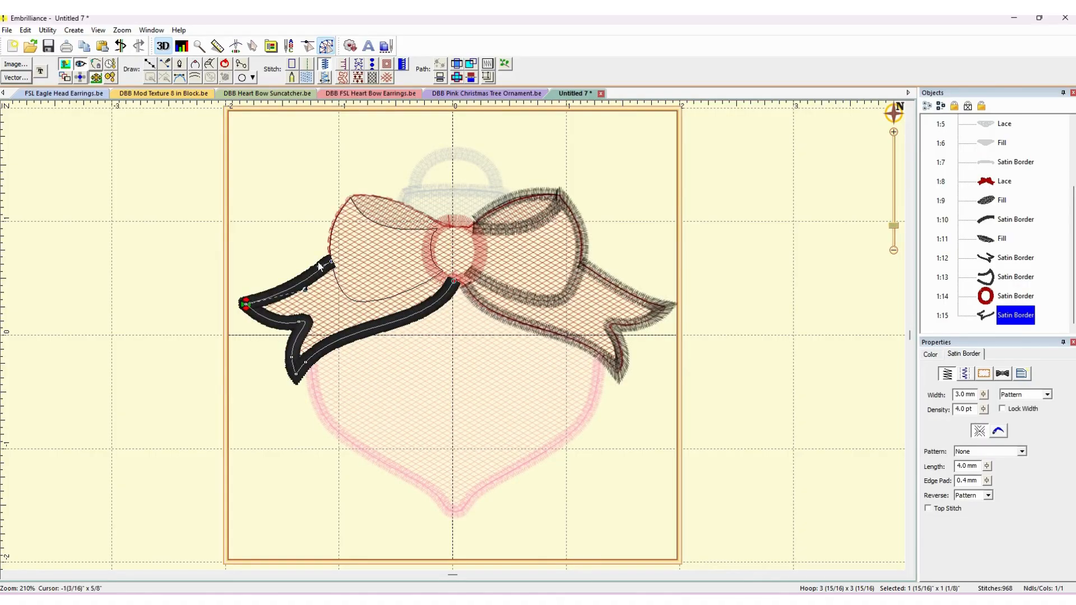
pyautogui.click(305, 240)
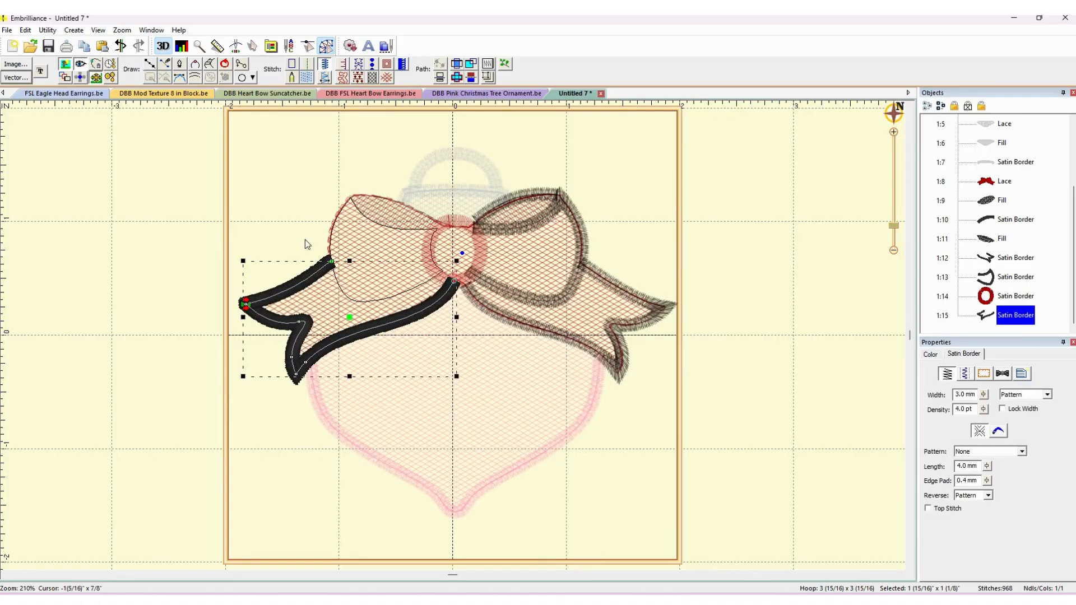
# Duplicate the left upper fold's fill and convert the copy to a satin border.
pyautogui.click(376, 215)
pyautogui.click(375, 215)
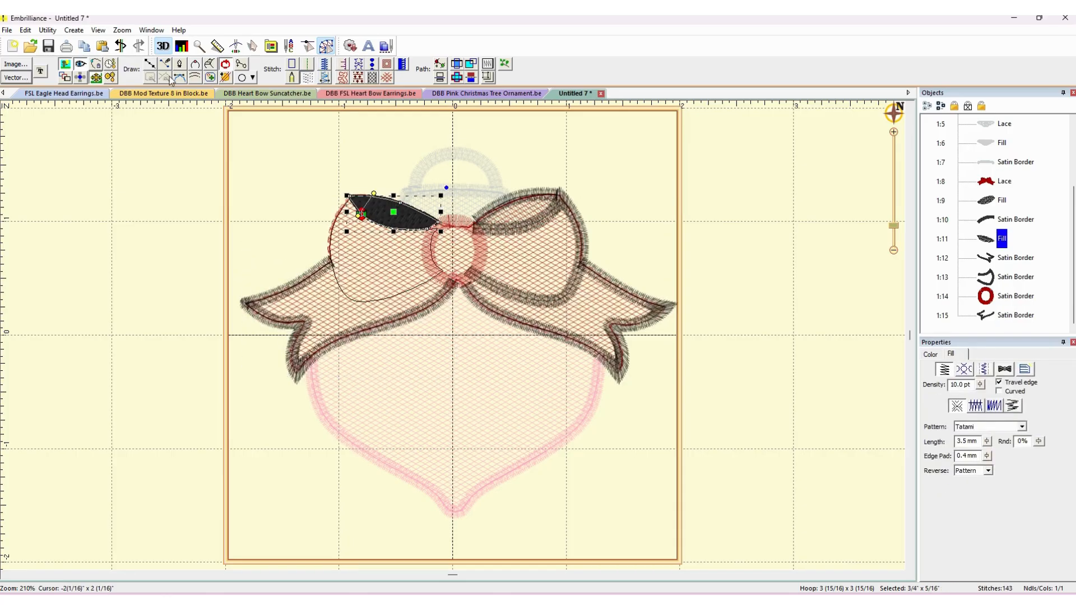
pyautogui.click(84, 46)
pyautogui.click(110, 48)
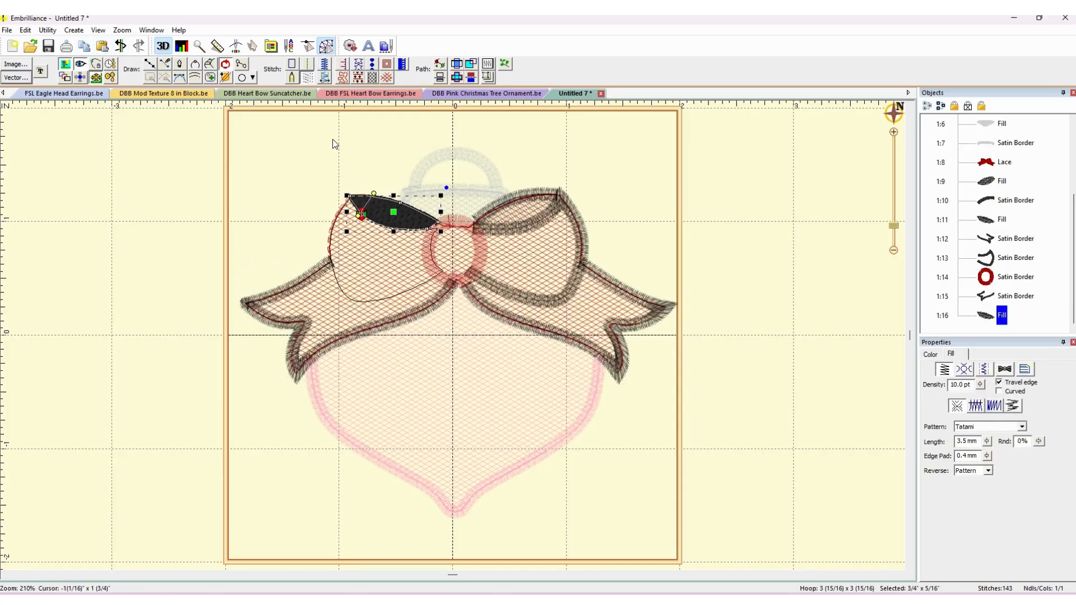
pyautogui.click(326, 66)
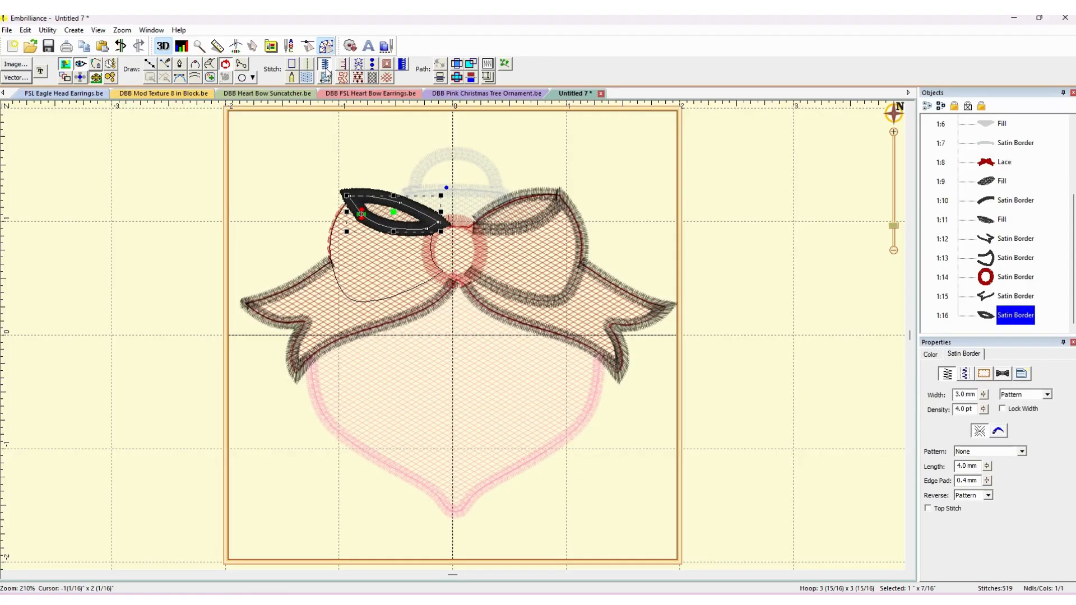
# Cut open the left upper fold's satin border, remove its lower edge, and place the remaining arc's outer end and stitch markers at the fold tip.
pyautogui.click(349, 197)
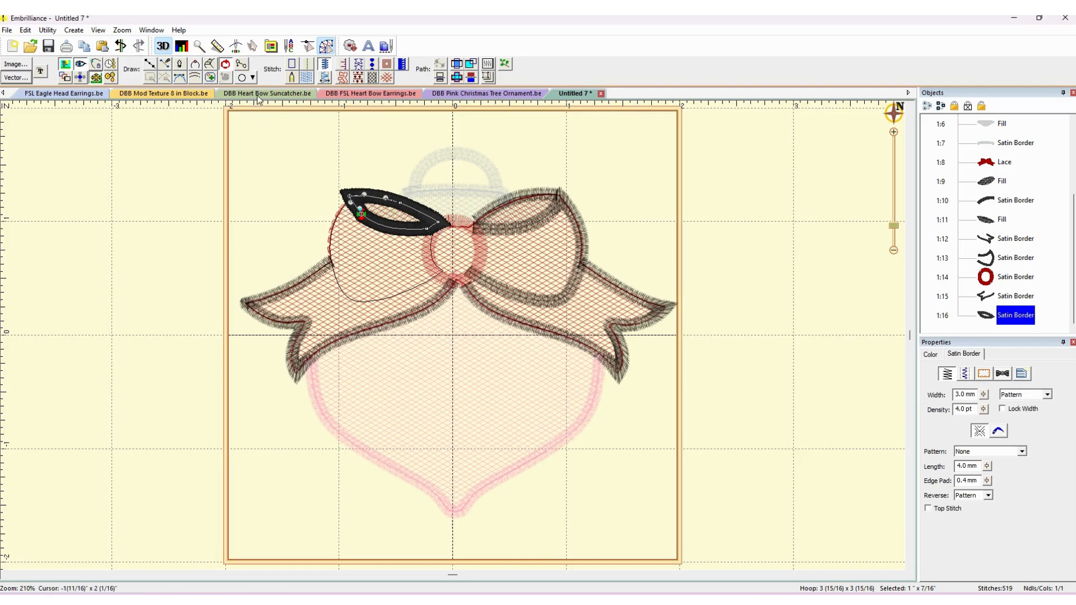
pyautogui.click(225, 64)
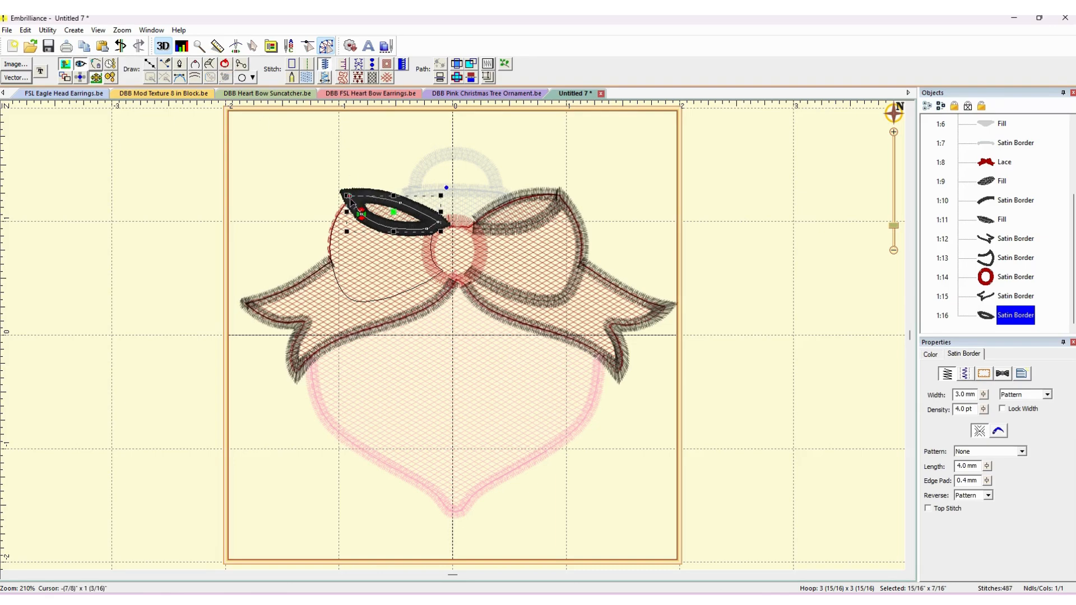
pyautogui.moveTo(350, 196)
pyautogui.mouseDown()
pyautogui.moveTo(353, 211)
pyautogui.moveTo(355, 190)
pyautogui.mouseUp()
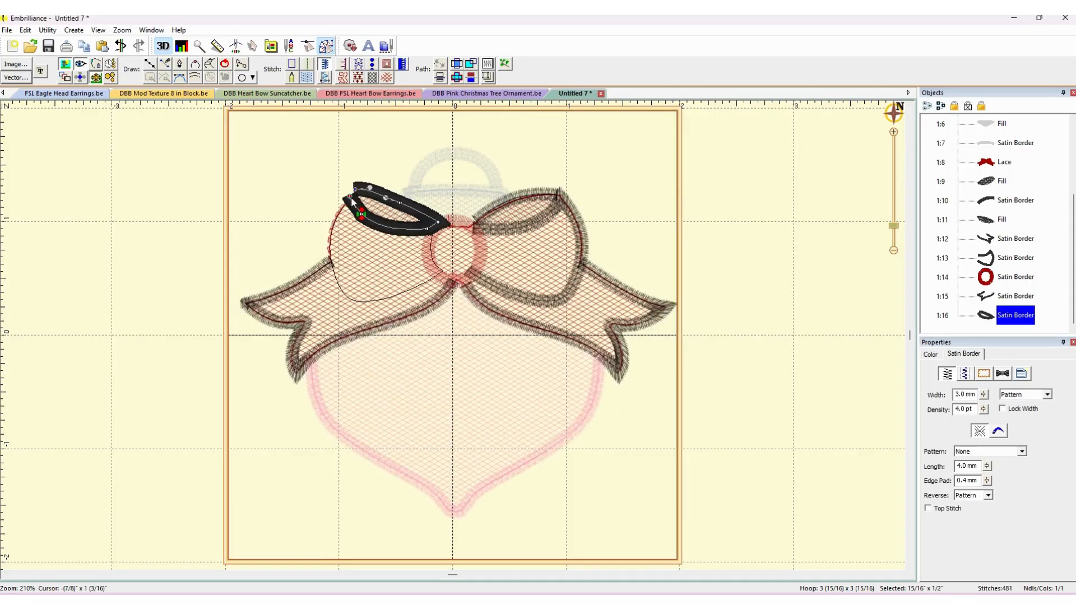
pyautogui.click(349, 196)
pyautogui.press('Delete')
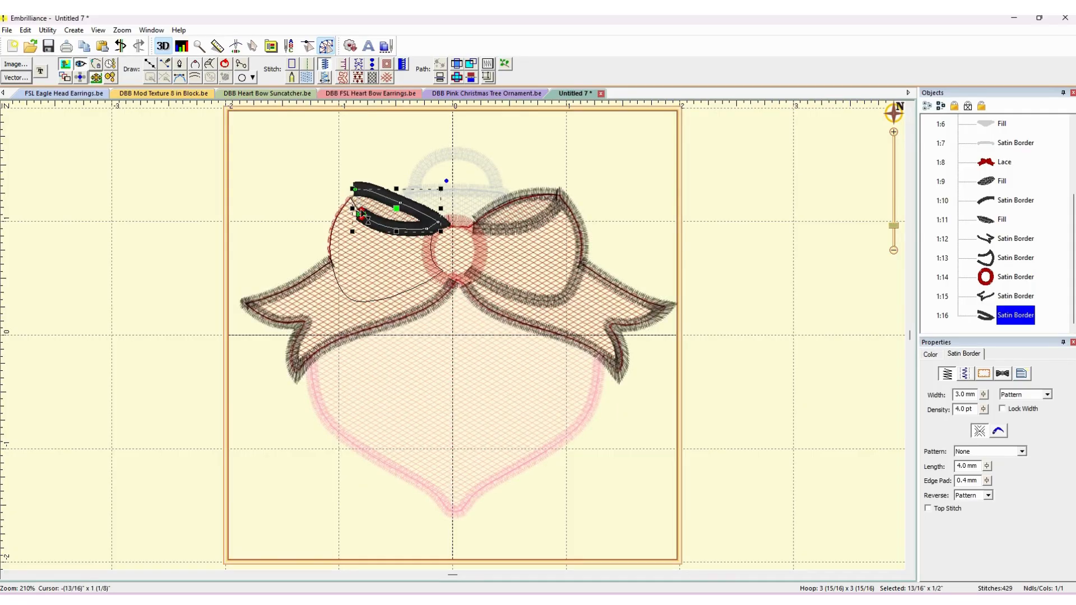
pyautogui.press('Delete')
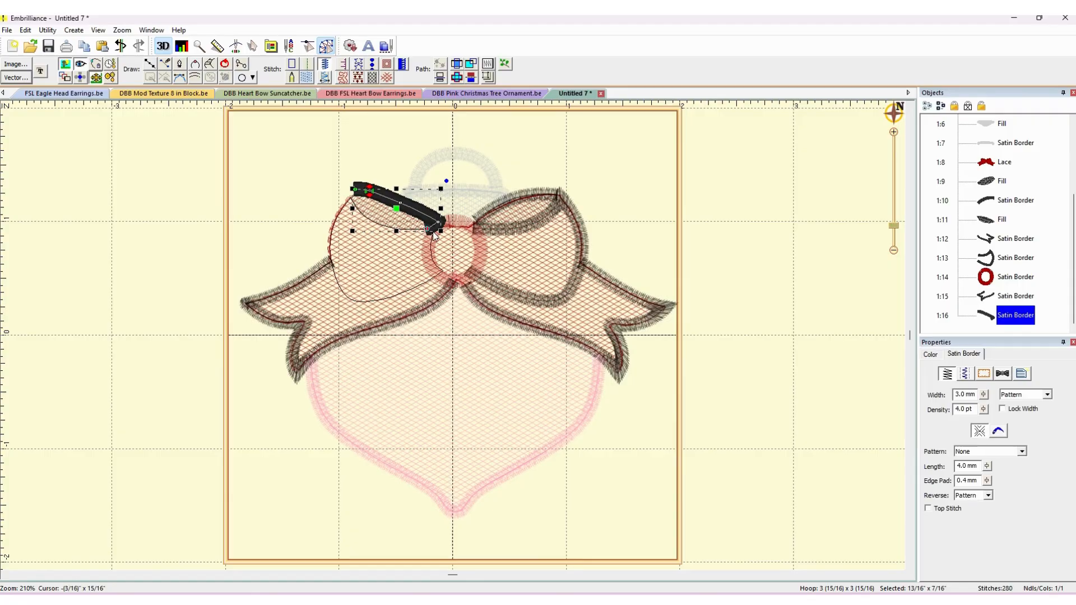
pyautogui.click(429, 230)
pyautogui.press('Delete')
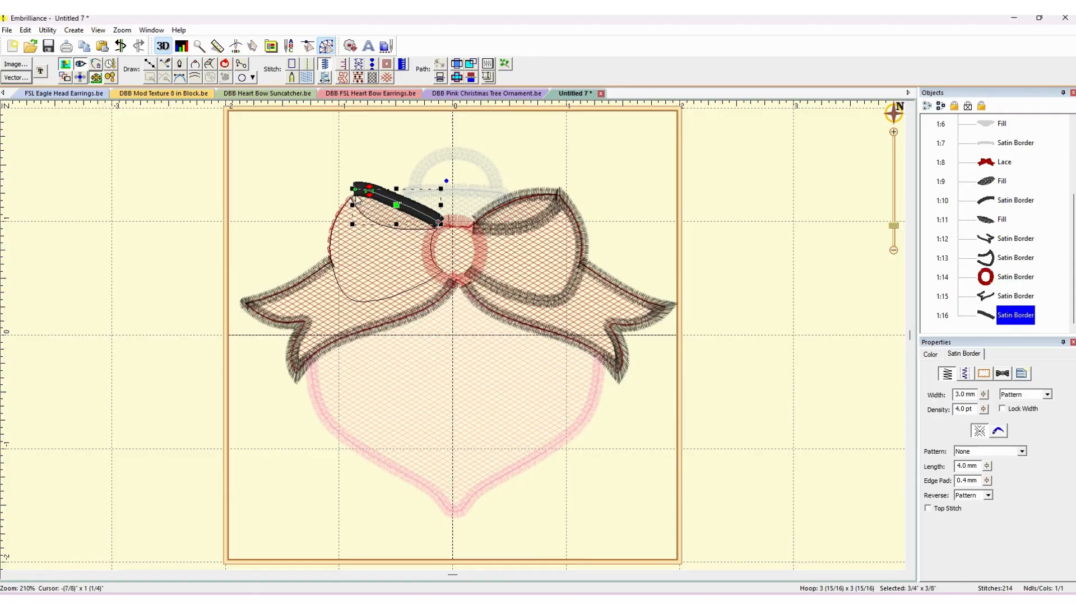
pyautogui.moveTo(351, 190); pyautogui.dragTo(352, 199)
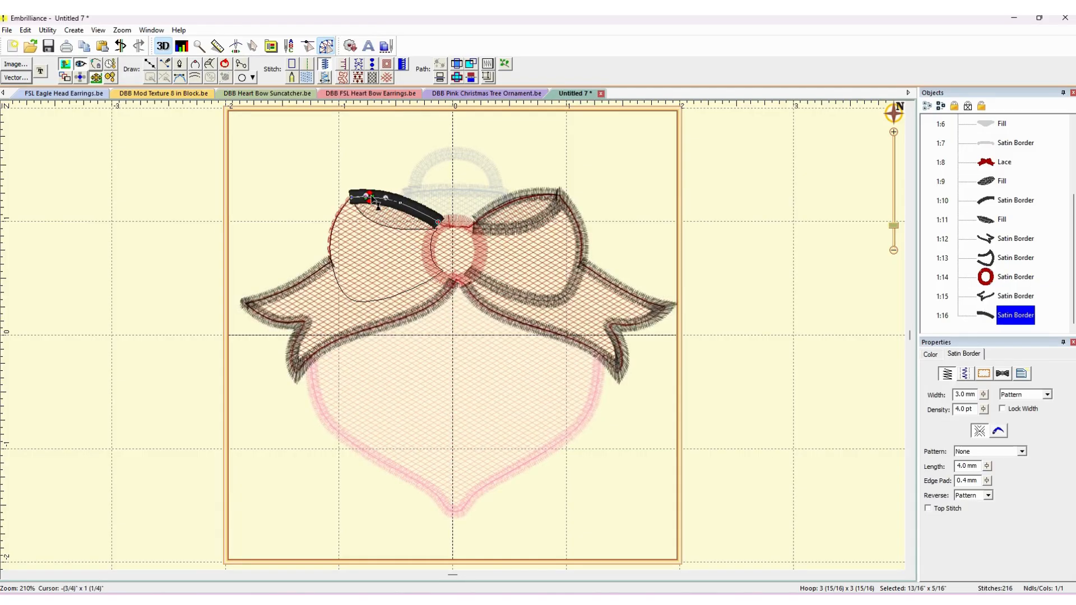
pyautogui.moveTo(371, 196)
pyautogui.mouseDown()
pyautogui.moveTo(351, 198)
pyautogui.moveTo(360, 203)
pyautogui.mouseUp()
# Convert the left bow loop's outline to a satin border.
pyautogui.scroll(1, 985, 196)
pyautogui.scroll(1, 985, 196)
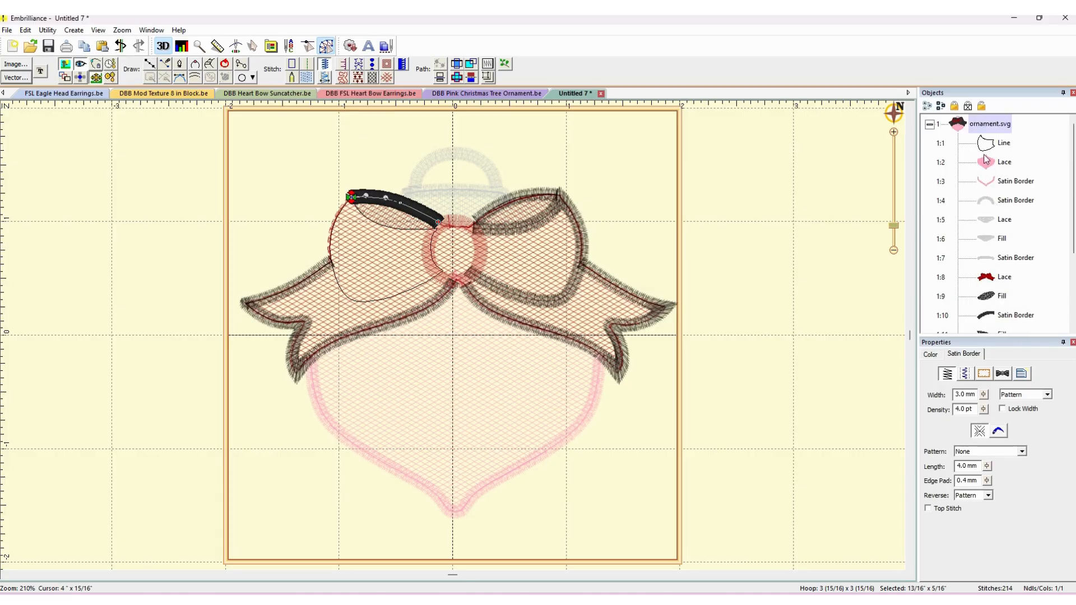
pyautogui.click(989, 144)
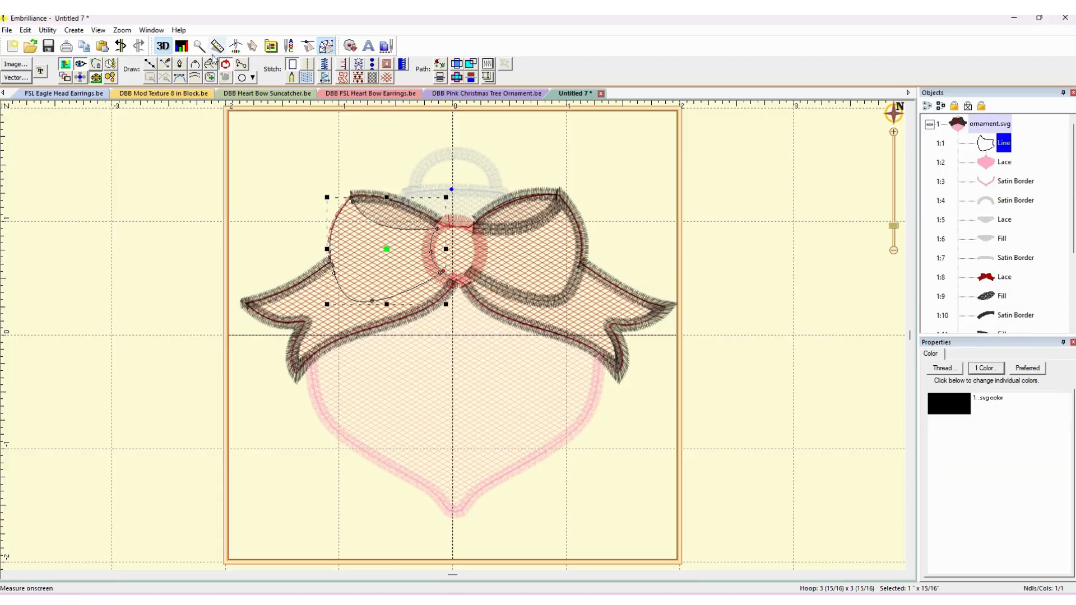
pyautogui.click(324, 65)
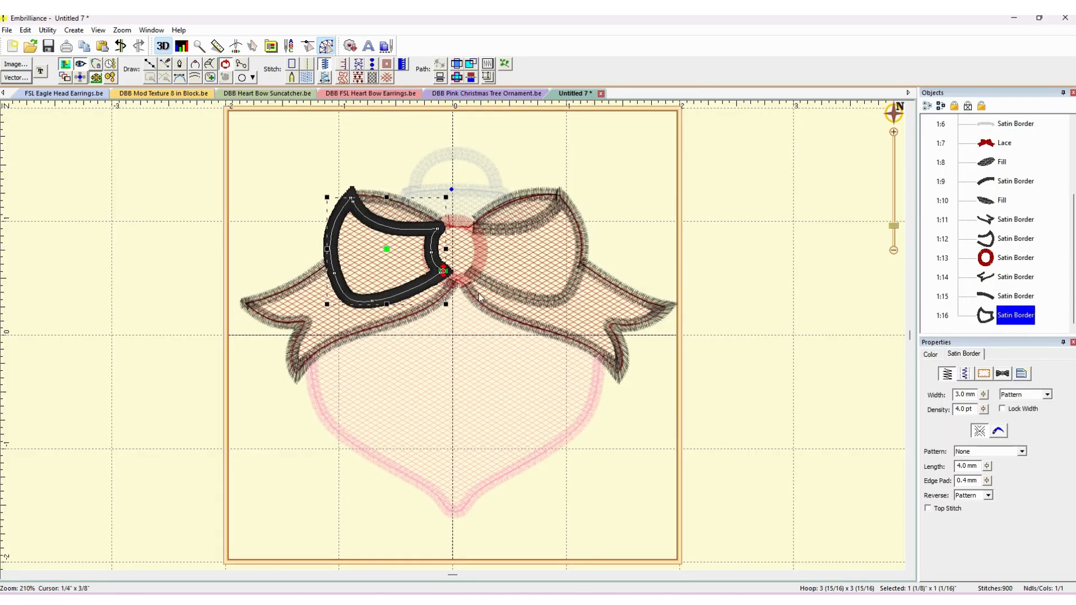
# Cut the left loop's satin border open at the knot and remove the segment running along the knot ring.
pyautogui.click(225, 64)
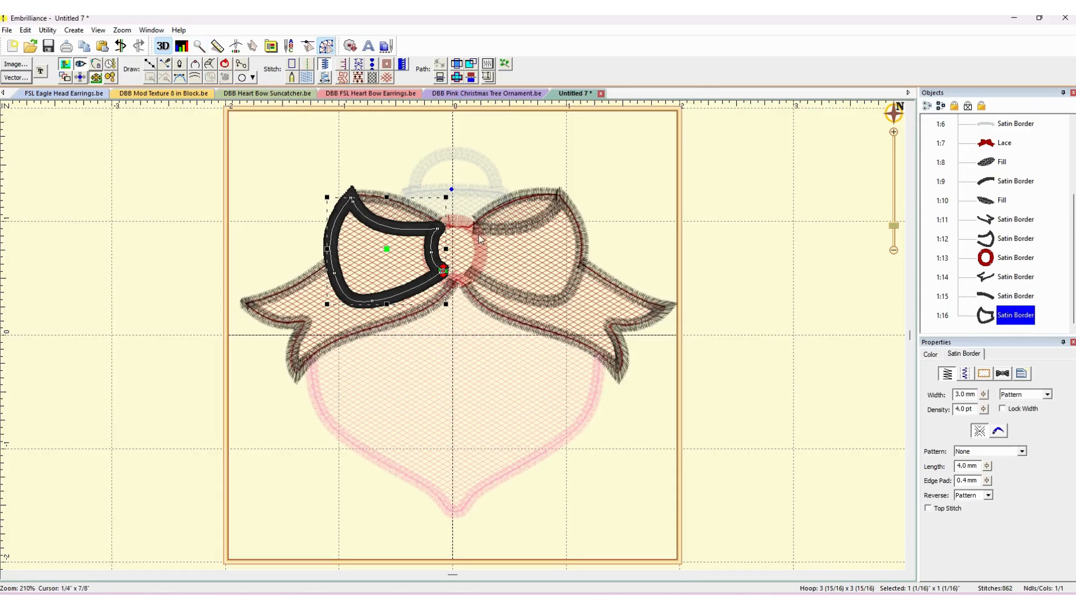
pyautogui.click(439, 261)
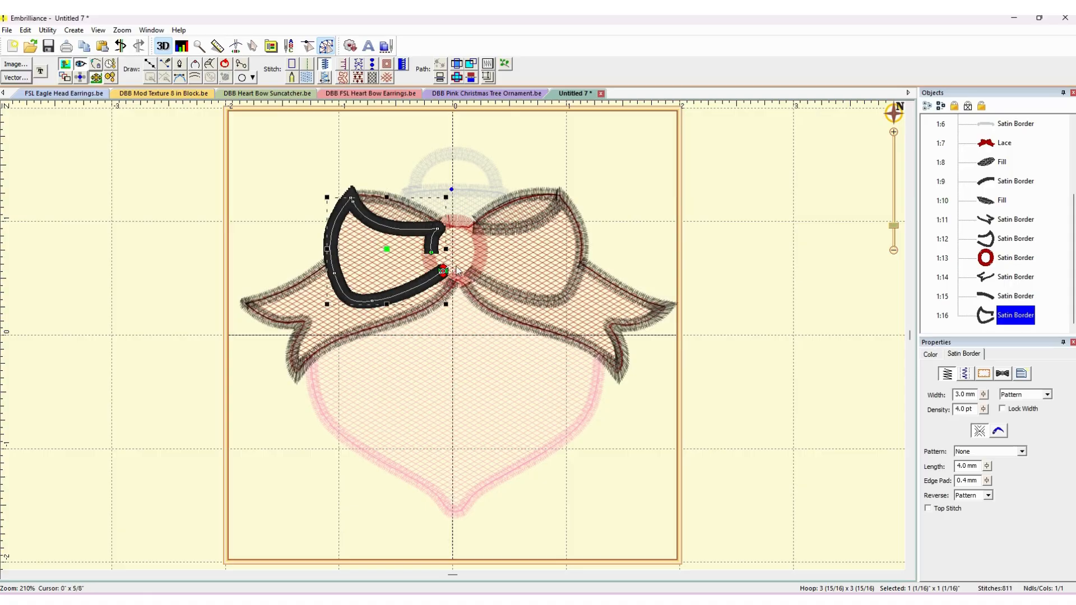
# Delete the surplus nodes at both open ends of the left bow loop's satin border near the knot.
pyautogui.click(432, 251)
pyautogui.click(437, 230)
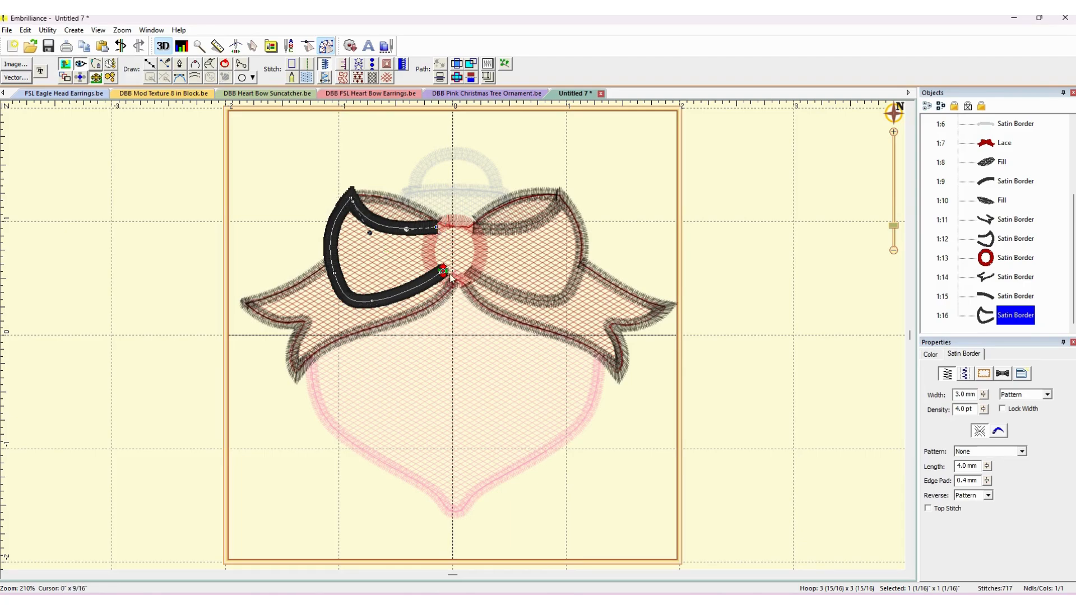
pyautogui.moveTo(442, 271); pyautogui.dragTo(440, 274)
pyautogui.click(444, 272)
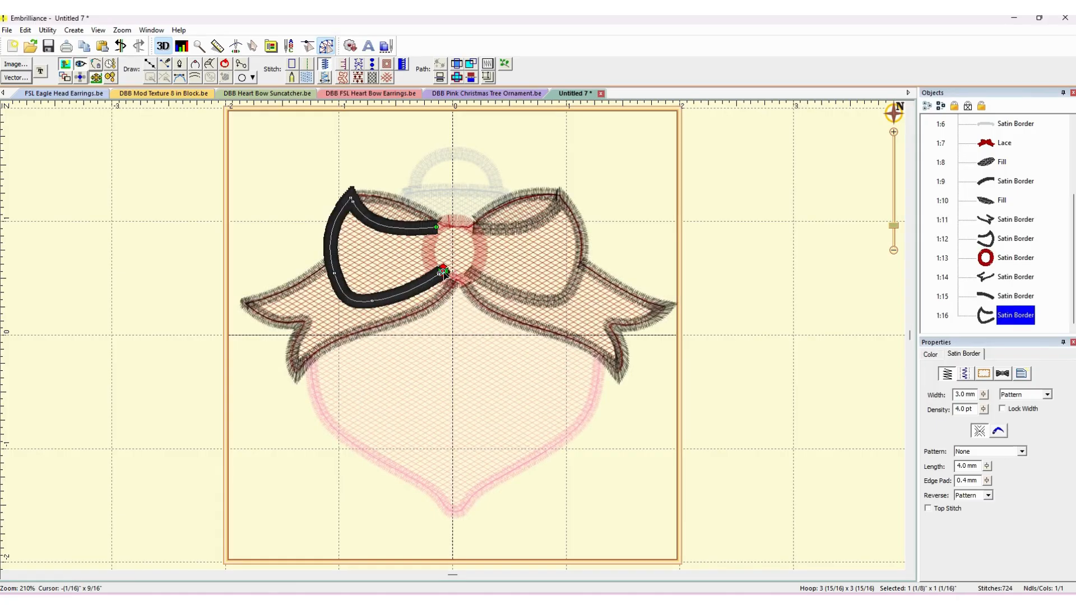
pyautogui.press('Delete')
pyautogui.click(606, 171)
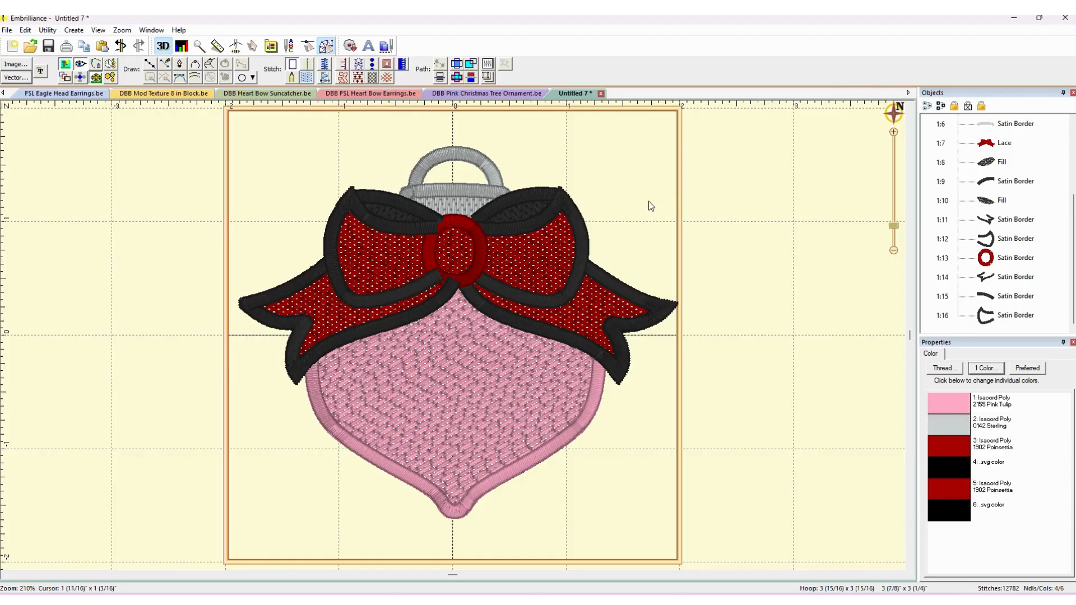
# Recolor all the bow's fills and satin borders to Isacord Poly 1902 Poinsettia.
pyautogui.click(993, 164)
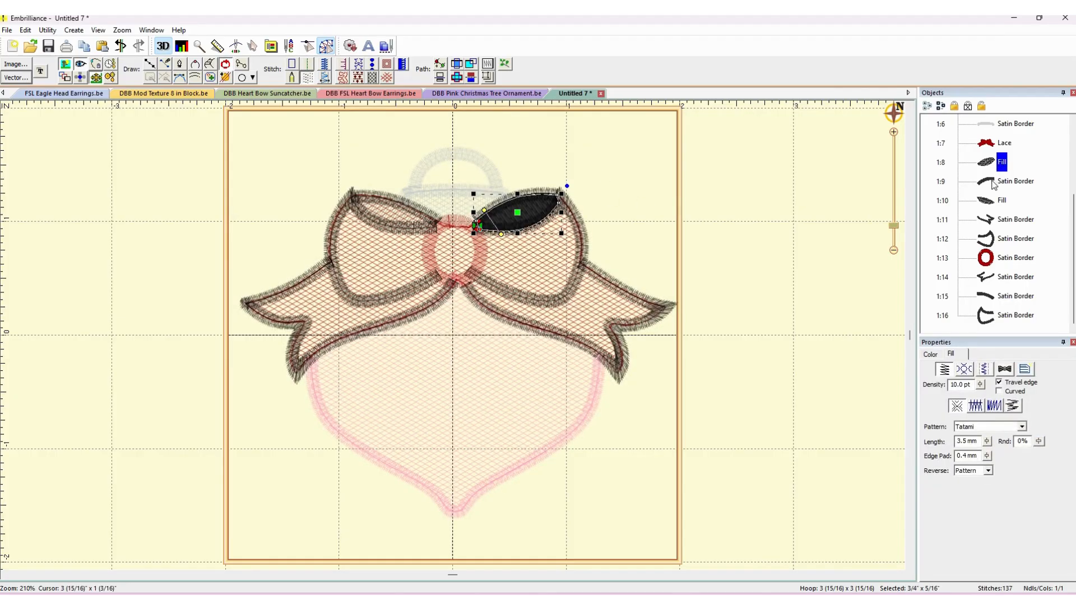
pyautogui.keyDown('shift'); pyautogui.click(1002, 321); pyautogui.keyUp('shift')
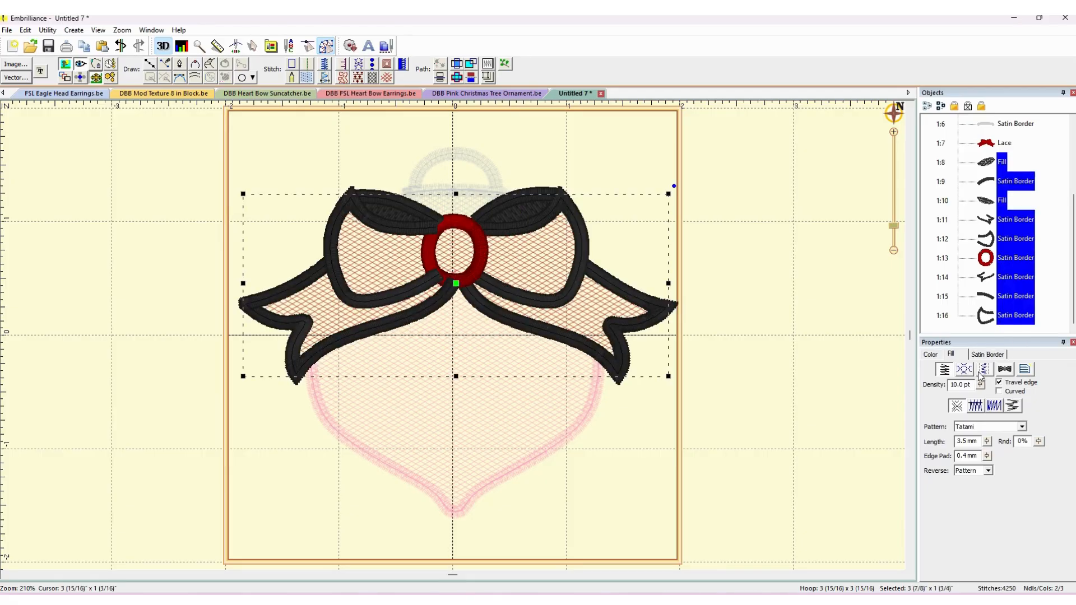
pyautogui.click(940, 355)
pyautogui.click(987, 368)
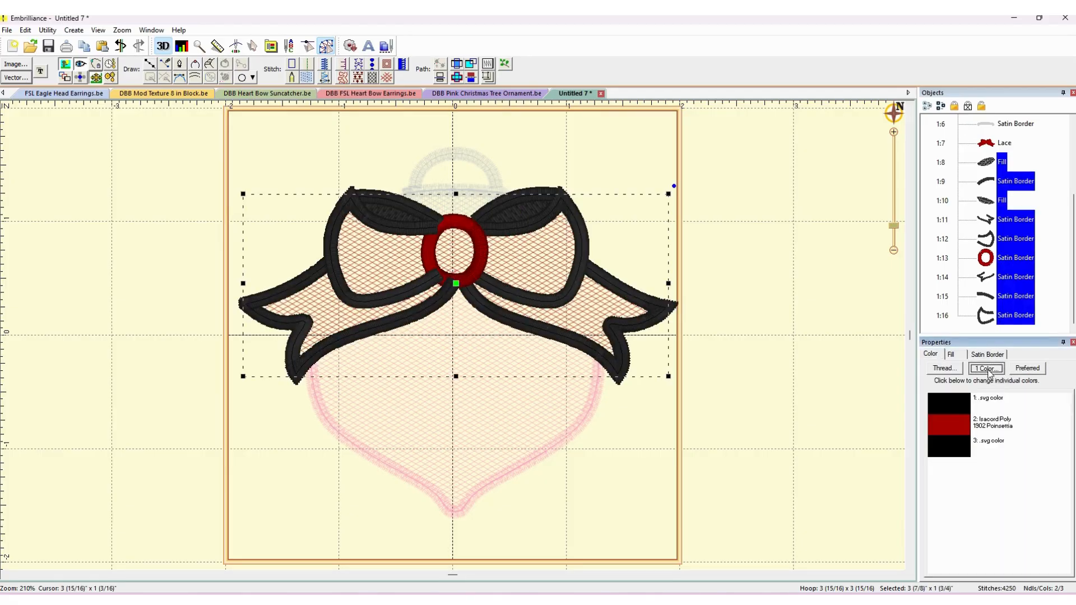
pyautogui.click(471, 335)
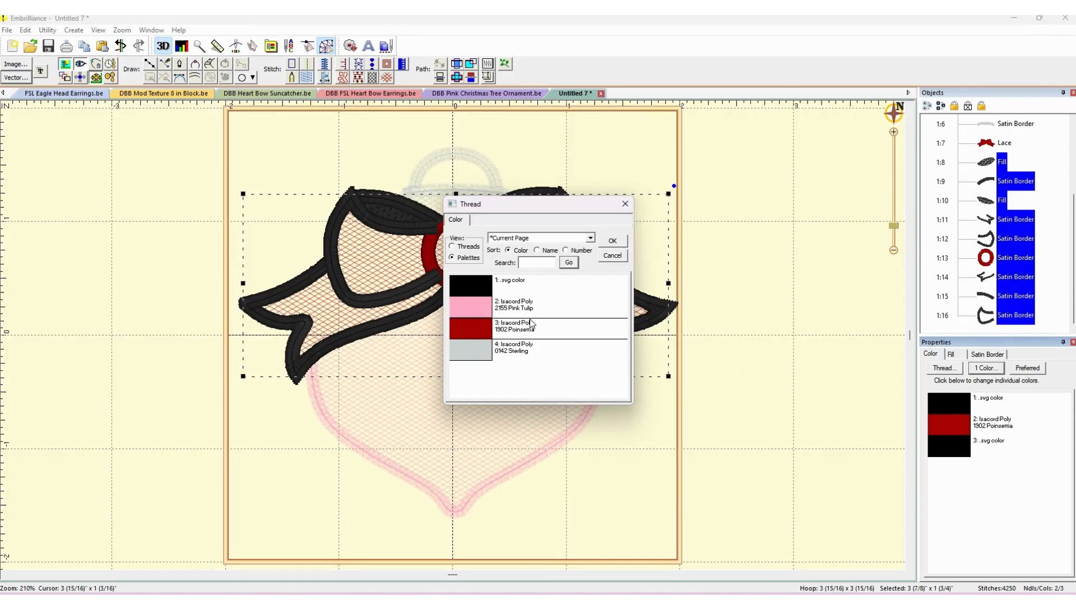
pyautogui.click(613, 241)
pyautogui.click(616, 240)
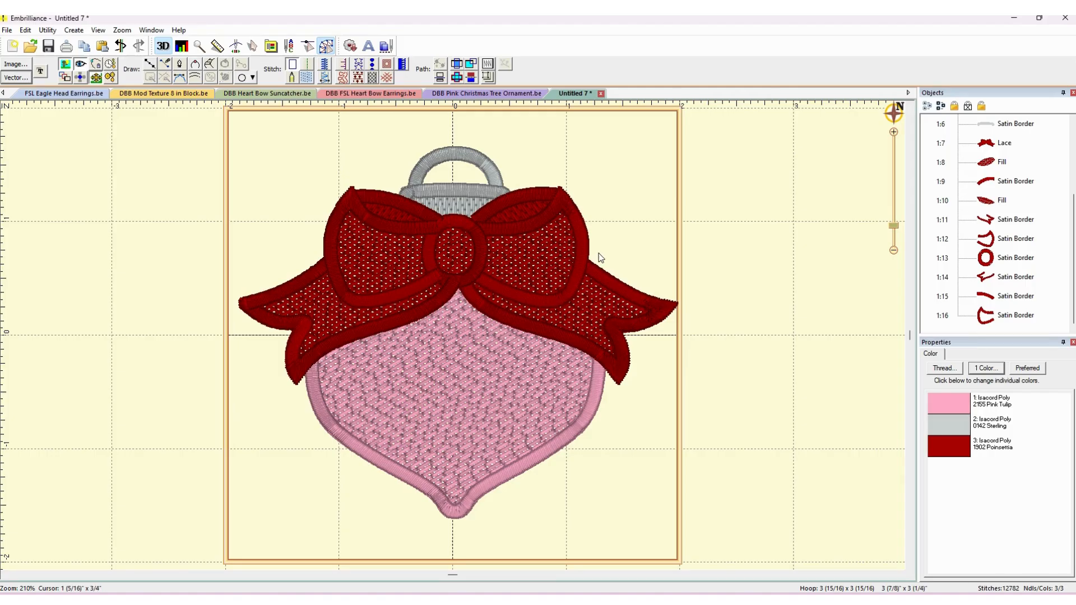
# Bow the satin border along the upper edge of the right bow loop outward into a rounder arc.
pyautogui.click(534, 198)
pyautogui.doubleClick(533, 195)
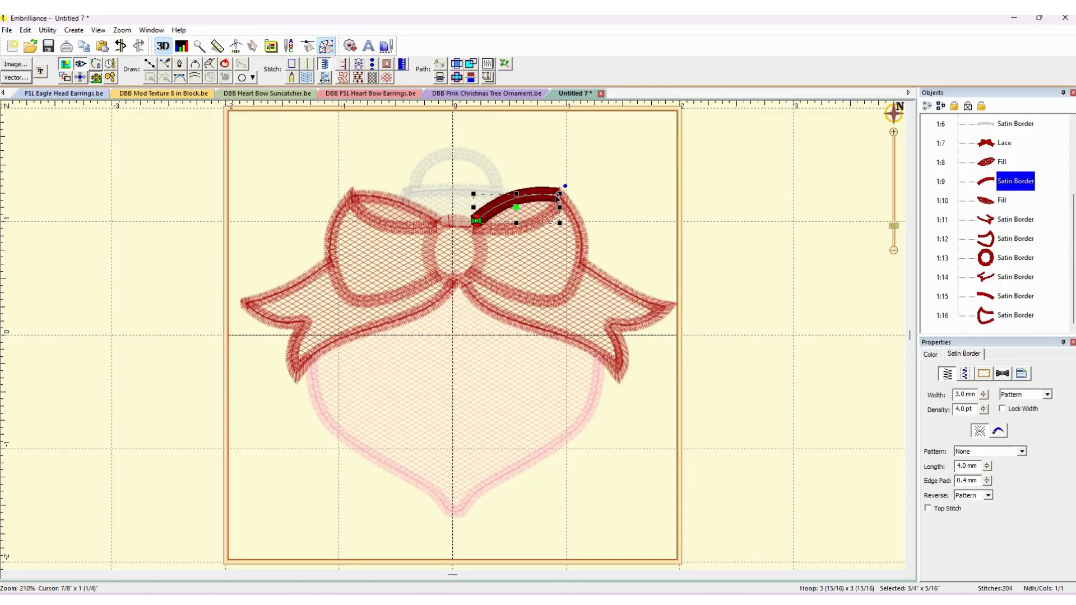
pyautogui.moveTo(557, 195); pyautogui.dragTo(524, 182)
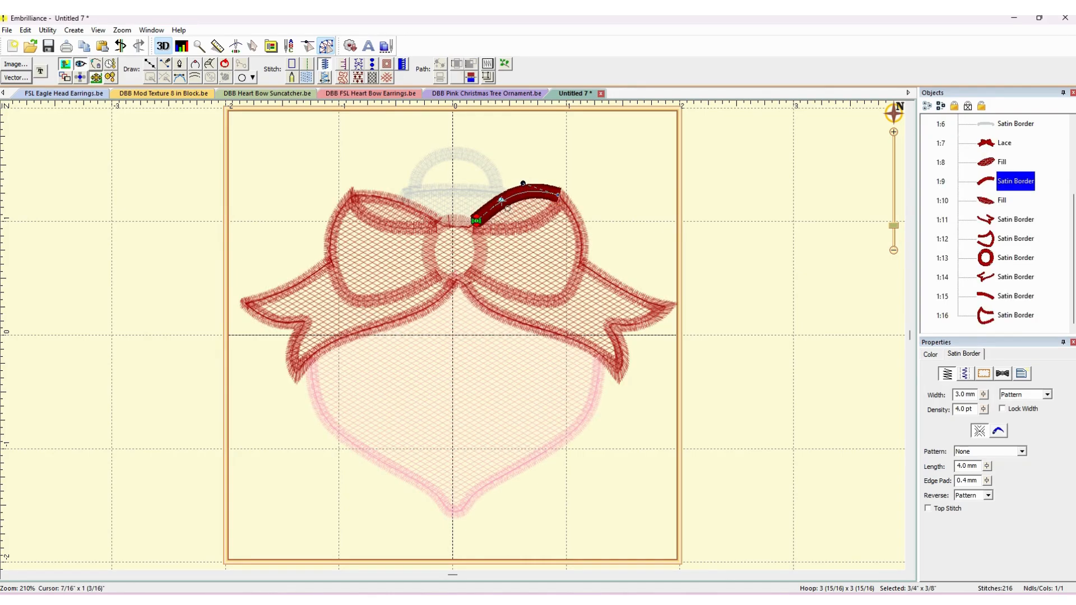
# Remove the extra node at the lace's upper right corner and curve its upper edge to follow the raised satin border.
pyautogui.click(516, 215)
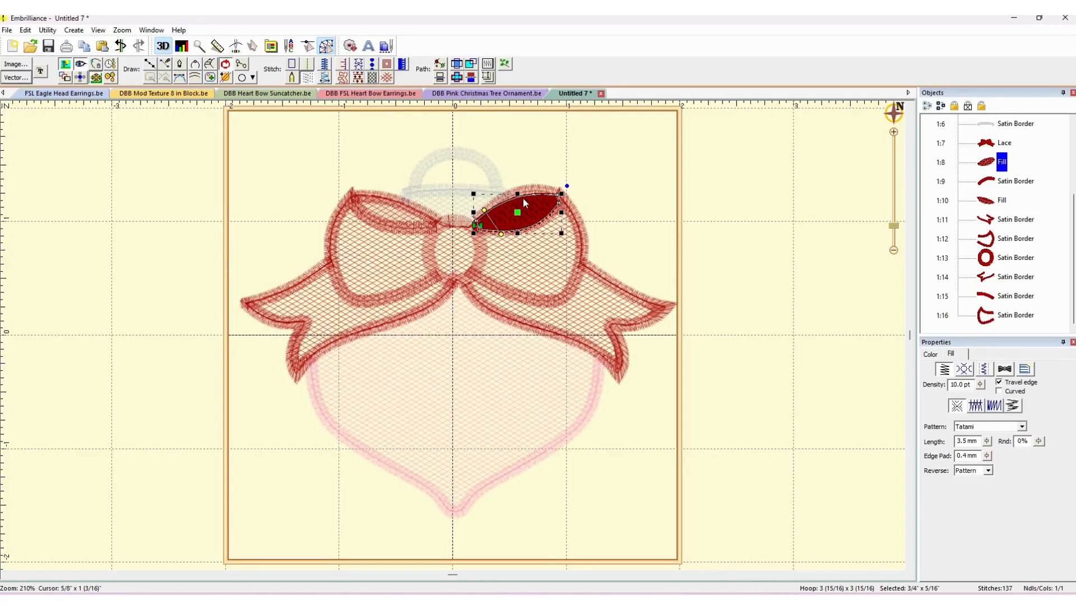
pyautogui.click(526, 204)
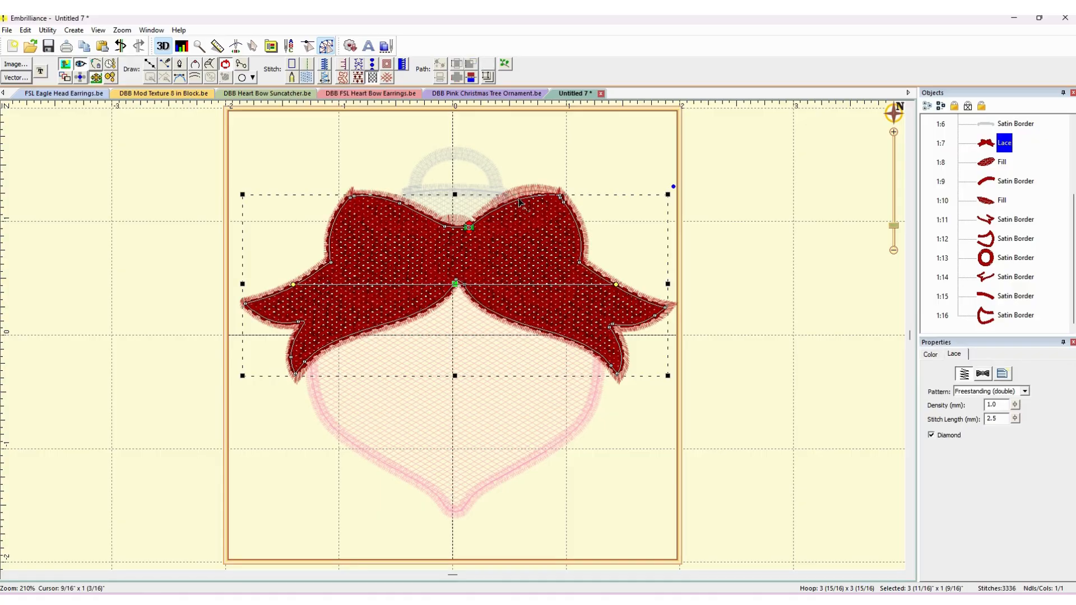
pyautogui.moveTo(519, 198); pyautogui.dragTo(521, 195)
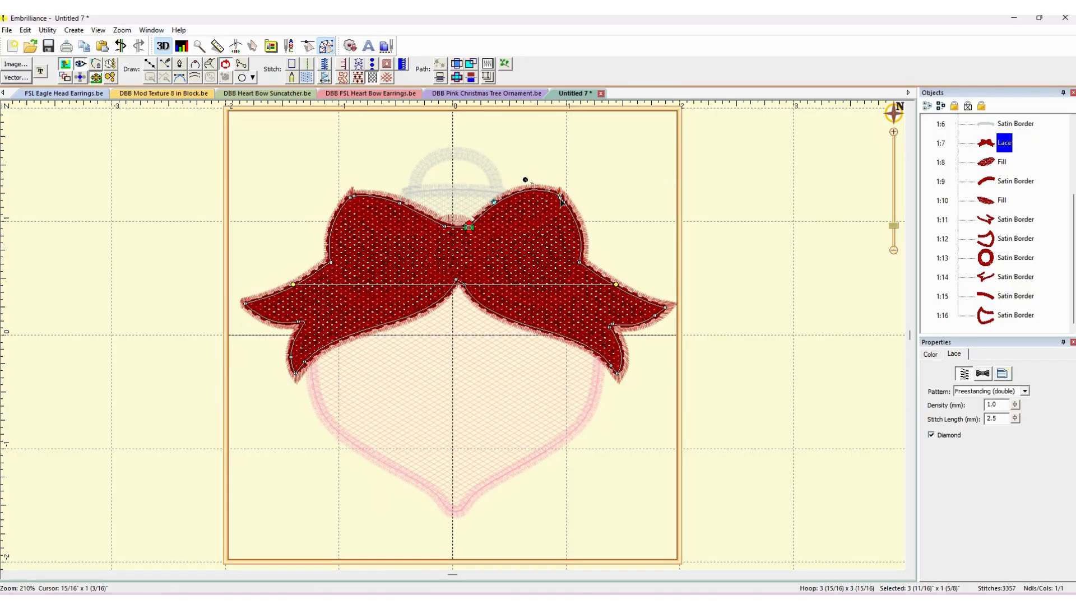
pyautogui.scroll(2, 560, 198)
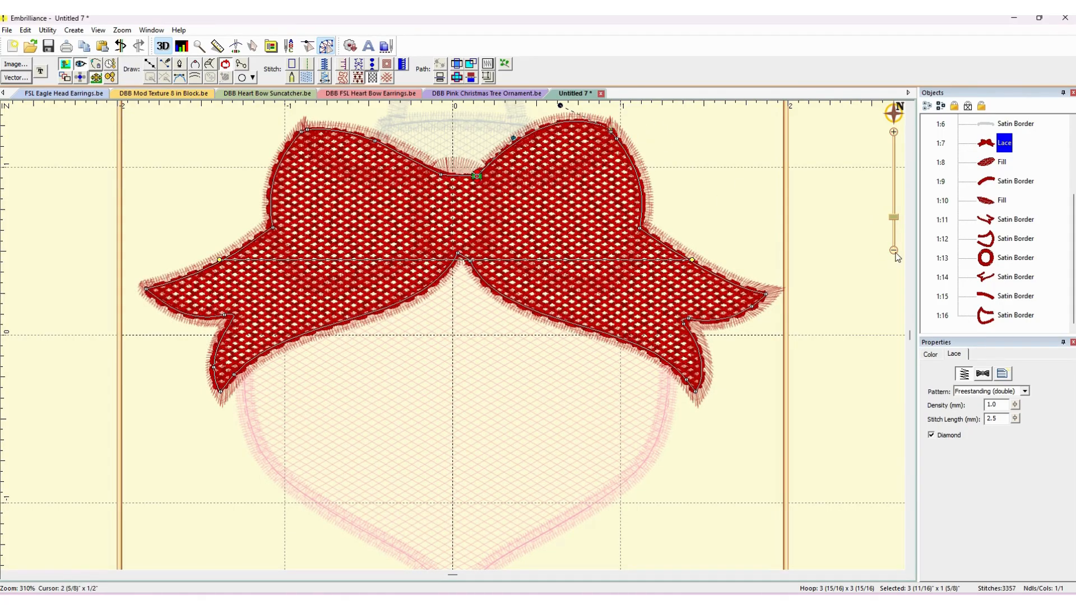
pyautogui.moveTo(893, 218); pyautogui.dragTo(894, 207)
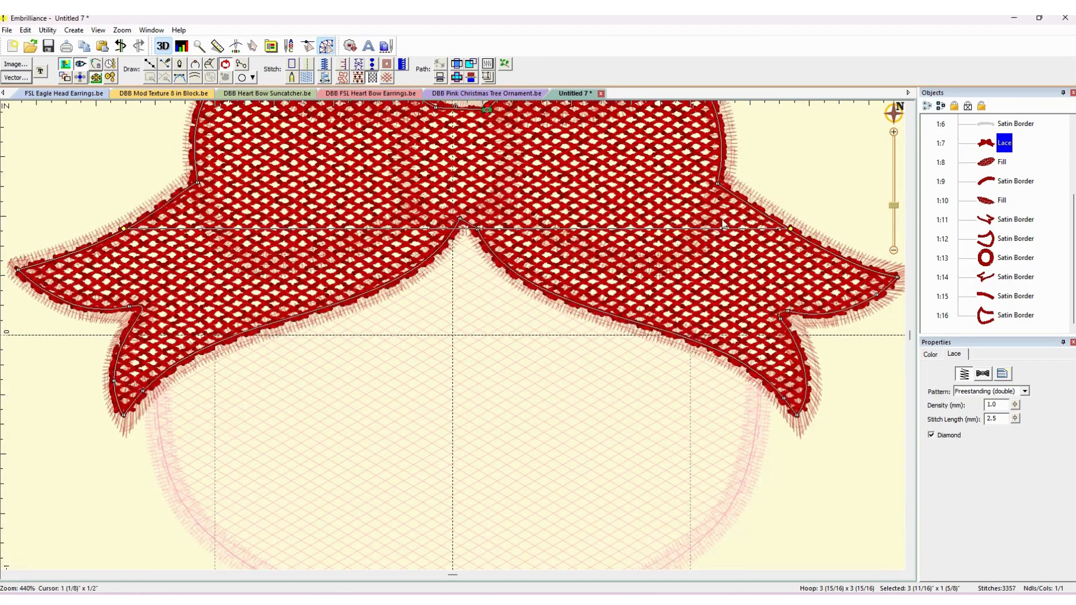
pyautogui.moveTo(779, 189); pyautogui.dragTo(629, 354)
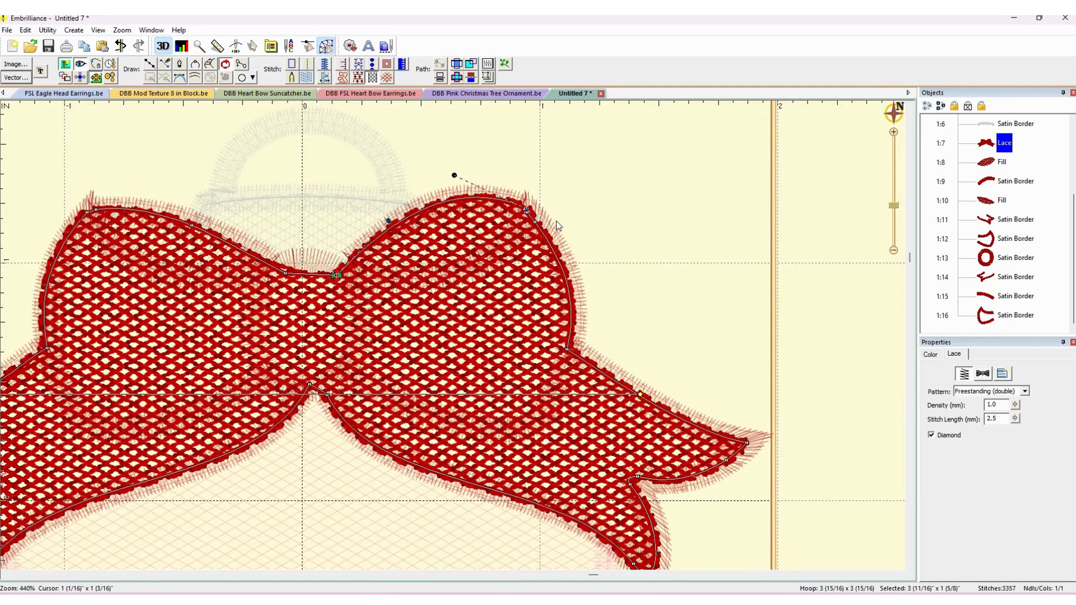
pyautogui.press('Delete')
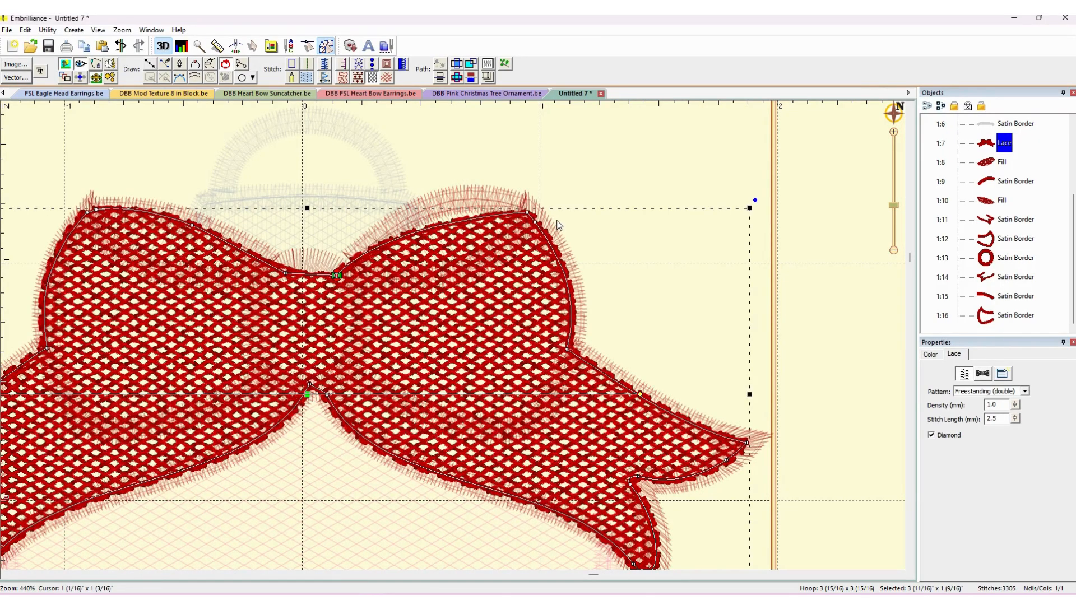
pyautogui.click(526, 213)
pyautogui.moveTo(524, 212); pyautogui.dragTo(456, 173)
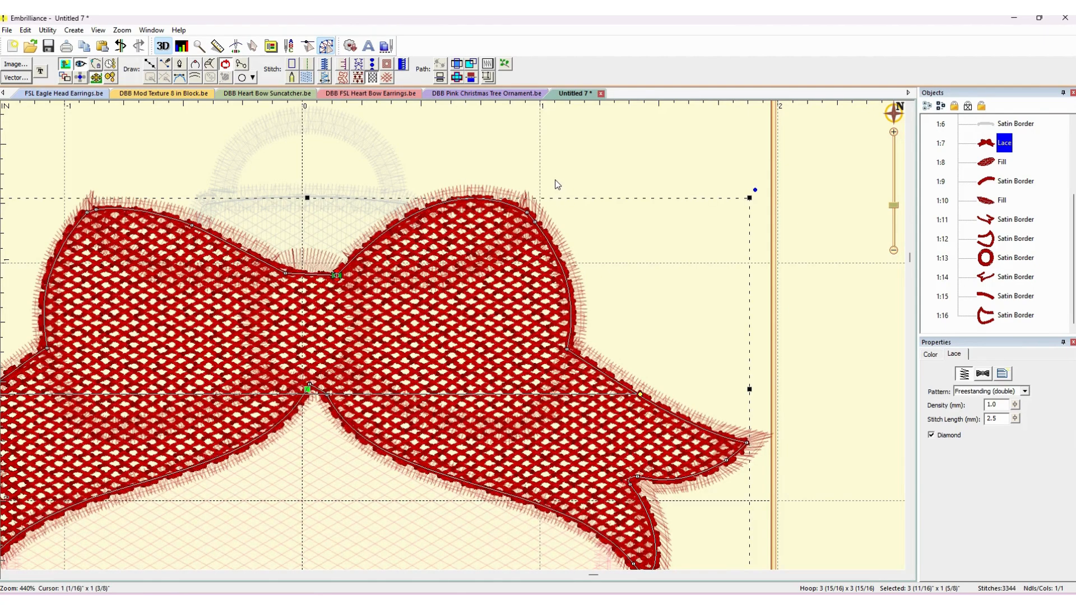
# Adjust the right bow loop's tip node, plus the end node and curve of the upper satin border, so the corner meets neatly.
pyautogui.click(531, 208)
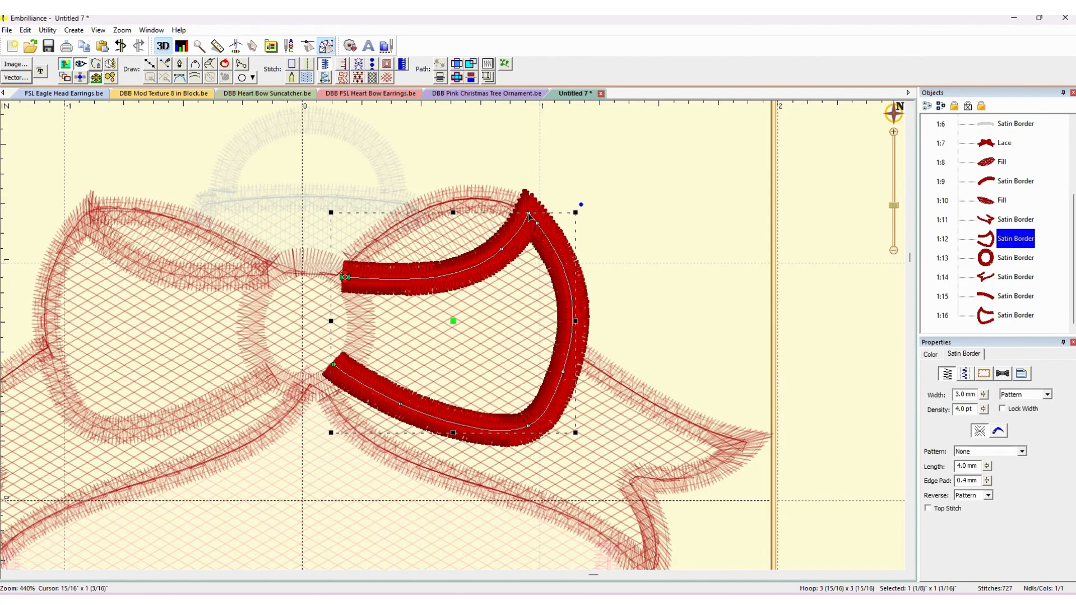
pyautogui.moveTo(530, 216); pyautogui.dragTo(539, 229)
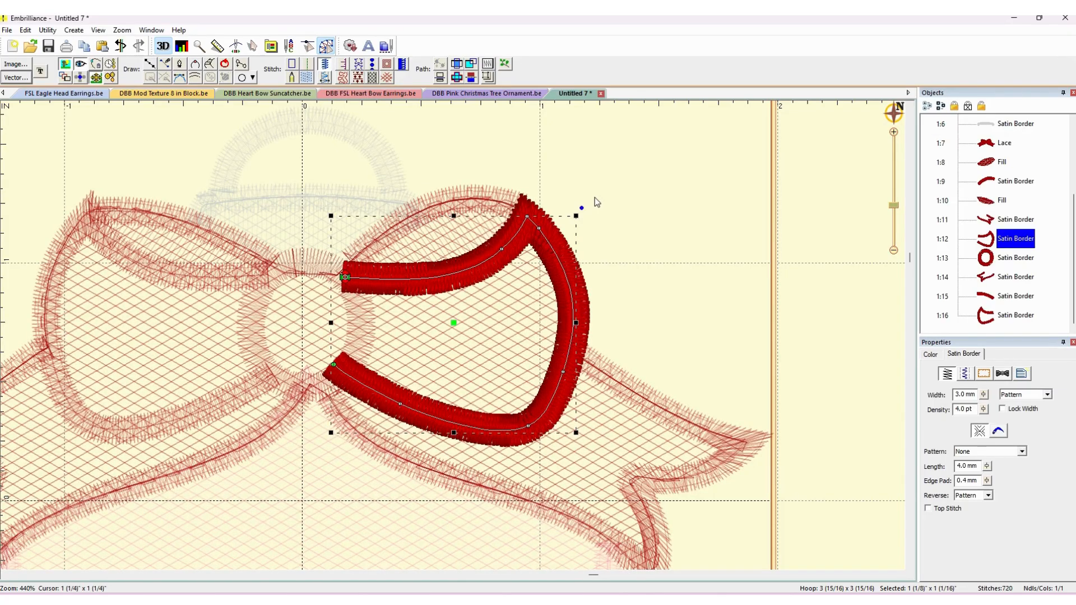
pyautogui.click(509, 199)
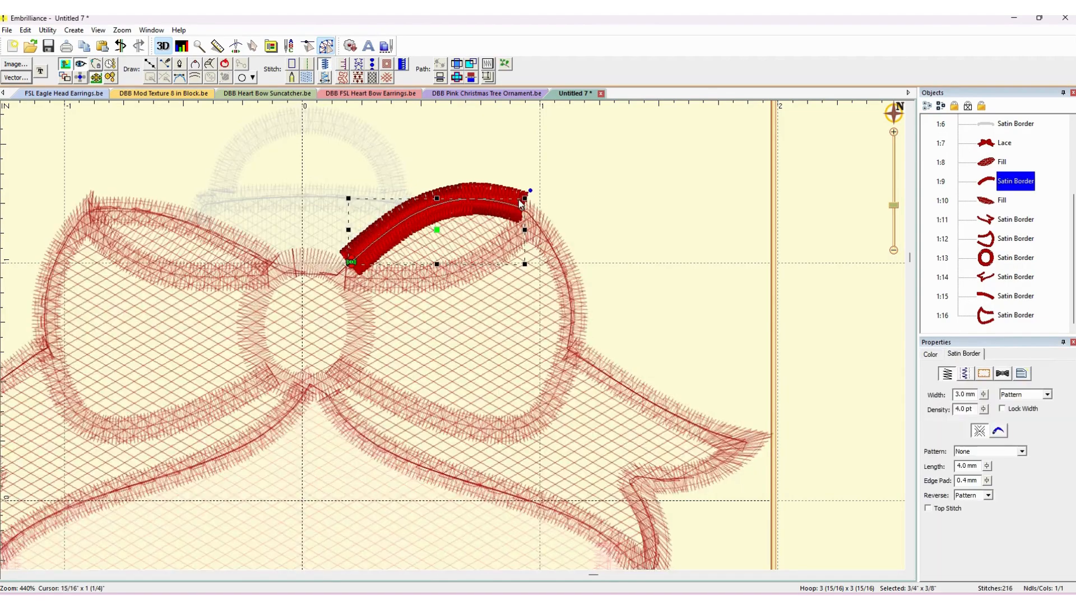
pyautogui.moveTo(523, 209); pyautogui.dragTo(524, 213)
pyautogui.moveTo(451, 188); pyautogui.dragTo(454, 180)
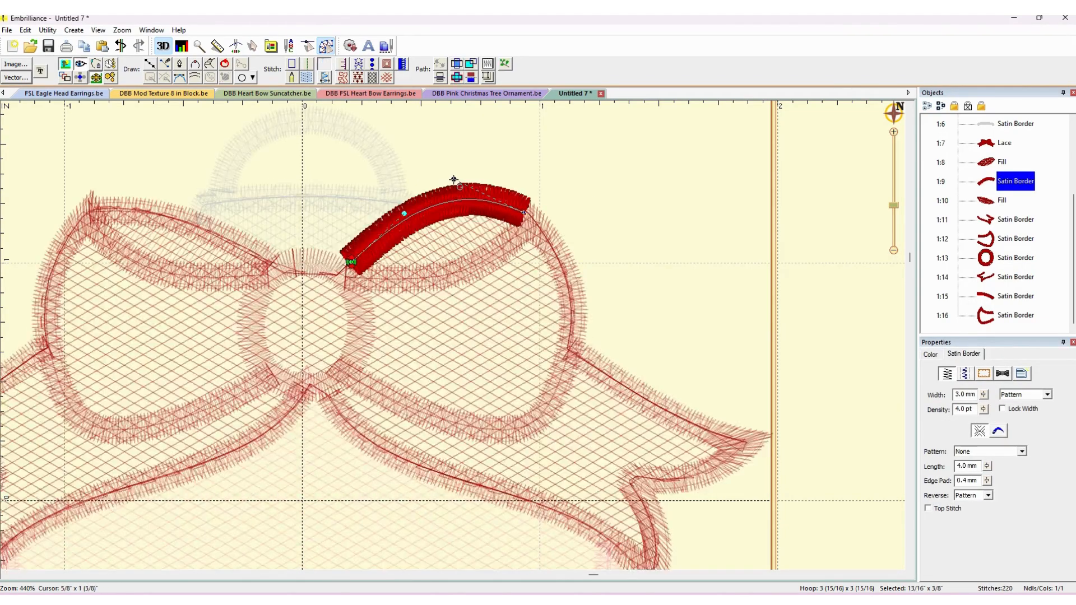
pyautogui.click(582, 221)
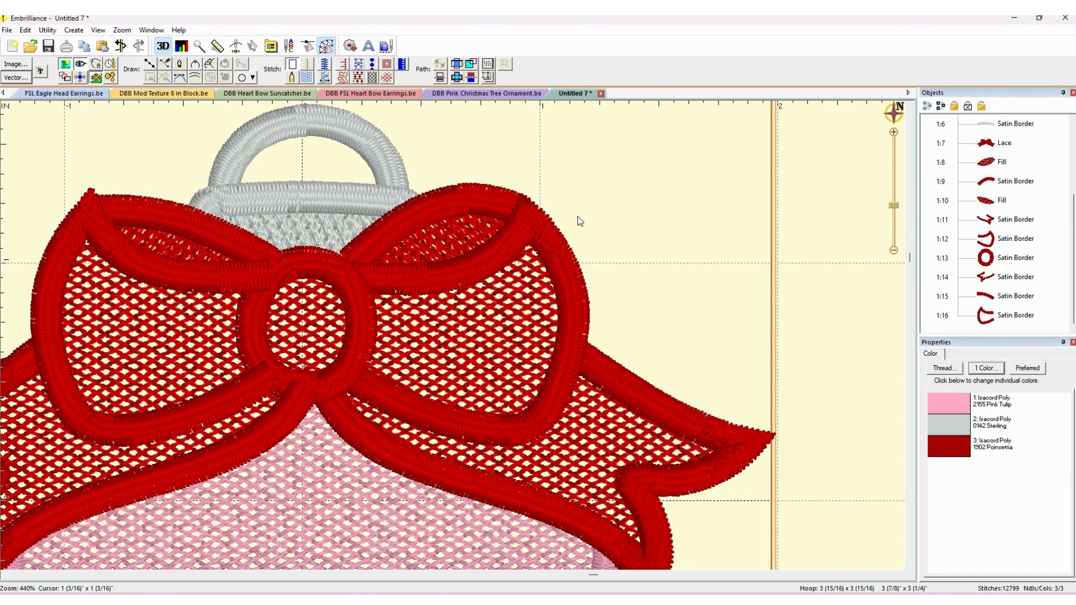
# Convert the nodes on the upper inner curve, beside the tip and on the outer side of the right loop's border to Curved.
pyautogui.click(536, 221)
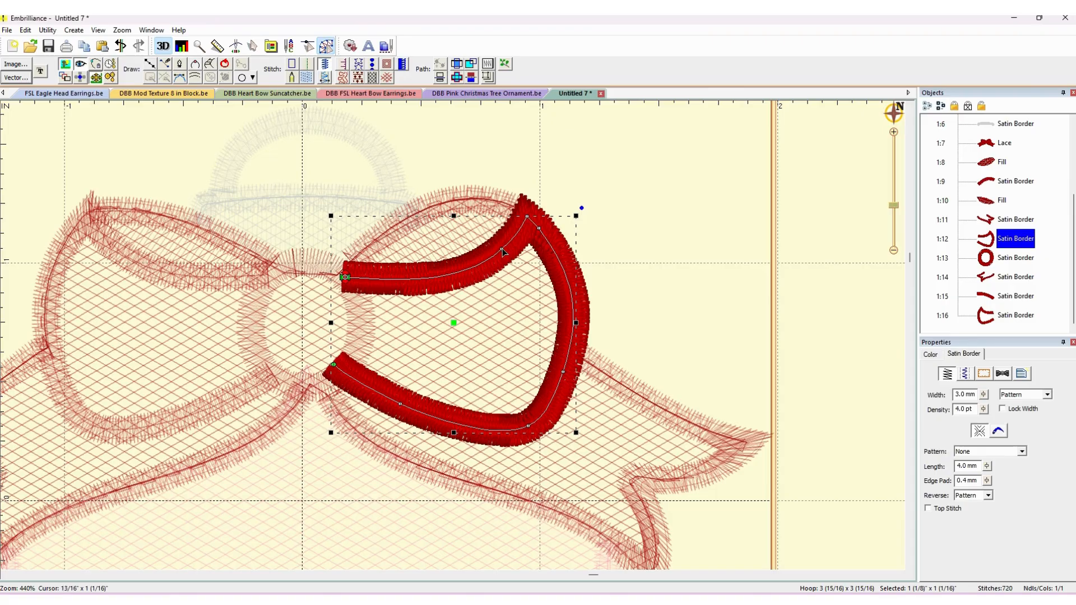
pyautogui.rightClick(502, 248)
pyautogui.click(519, 254)
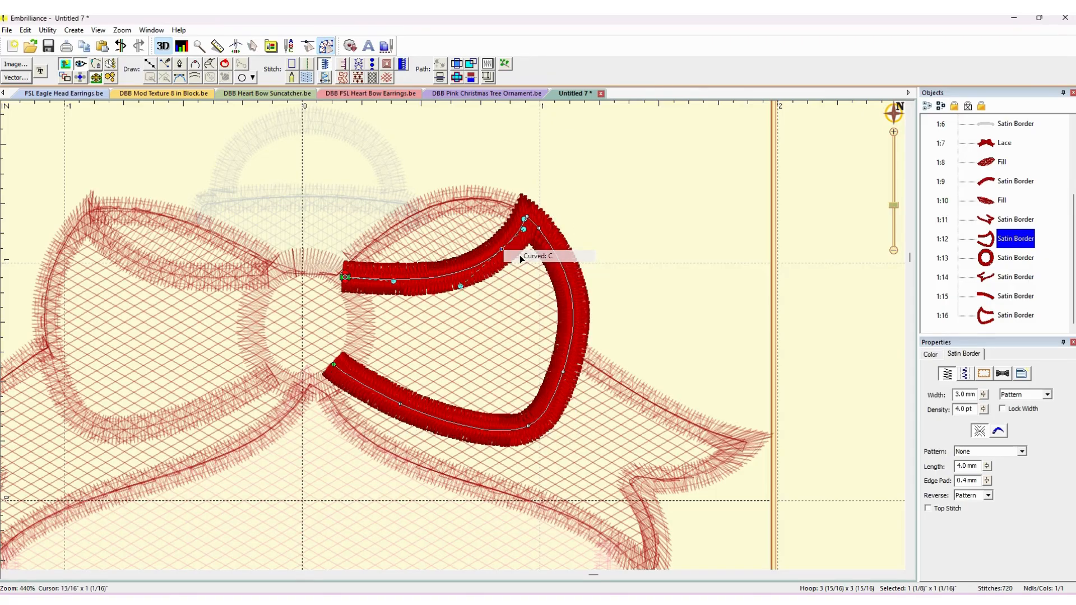
pyautogui.rightClick(538, 228)
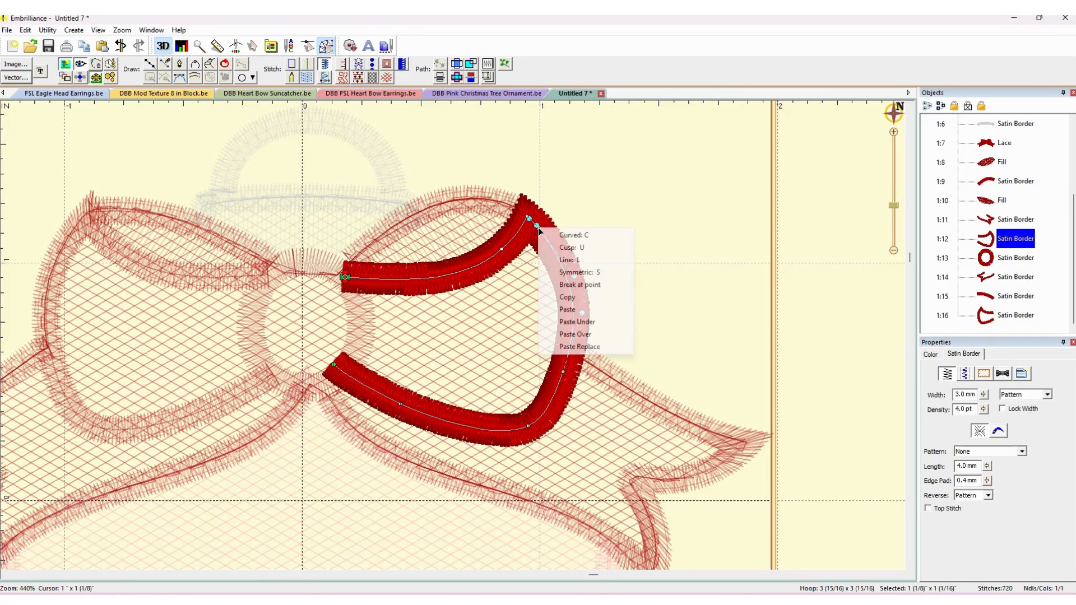
pyautogui.click(558, 237)
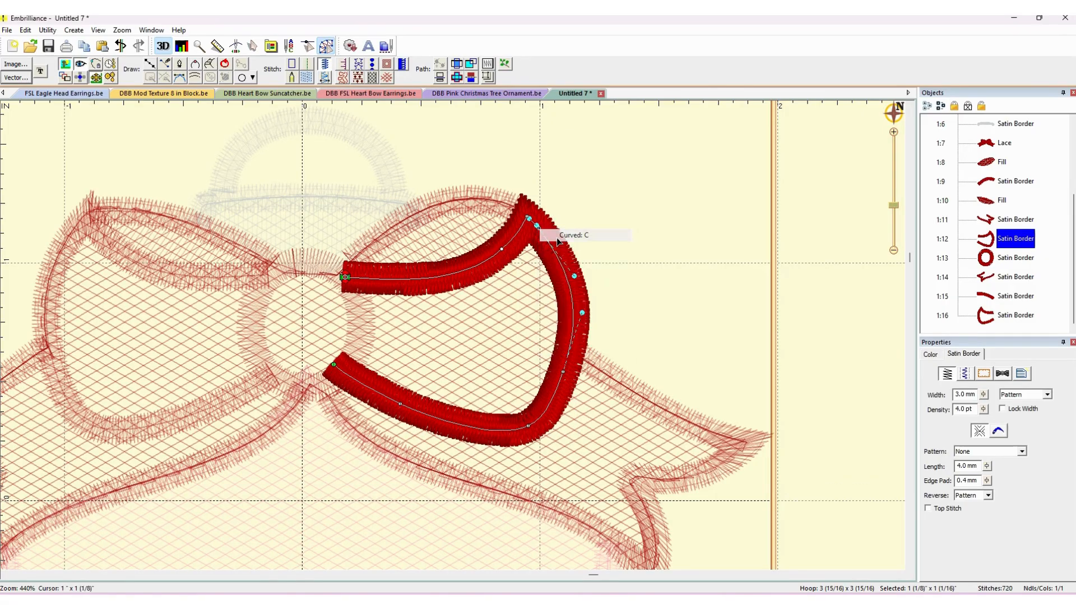
pyautogui.rightClick(563, 375)
pyautogui.click(583, 379)
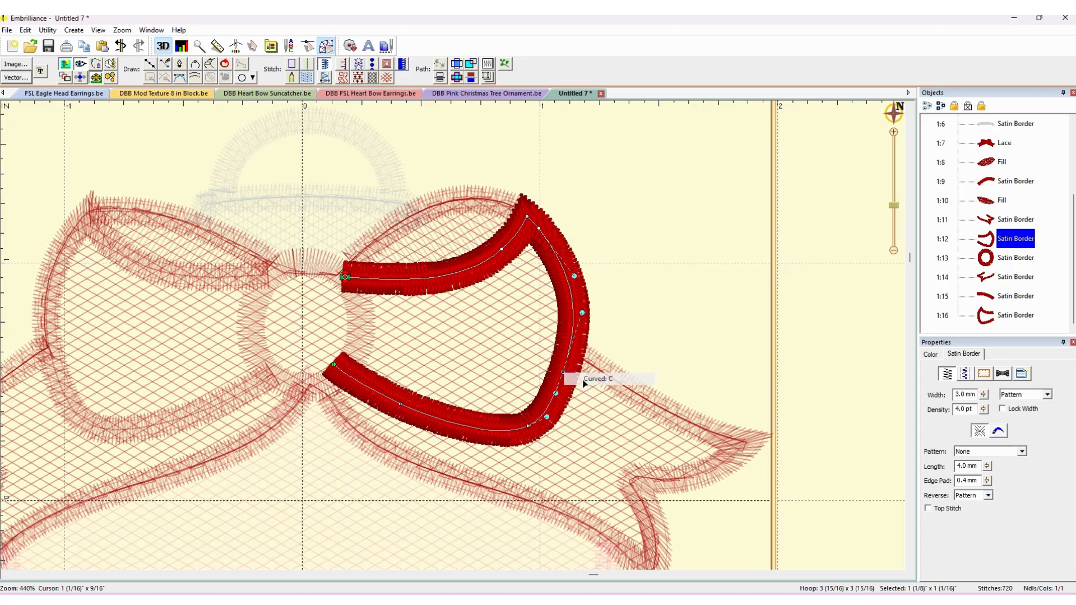
# Convert the two nodes along the lower edge of the right loop's satin border to Curved and fine-tune the bottom curve.
pyautogui.click(401, 404)
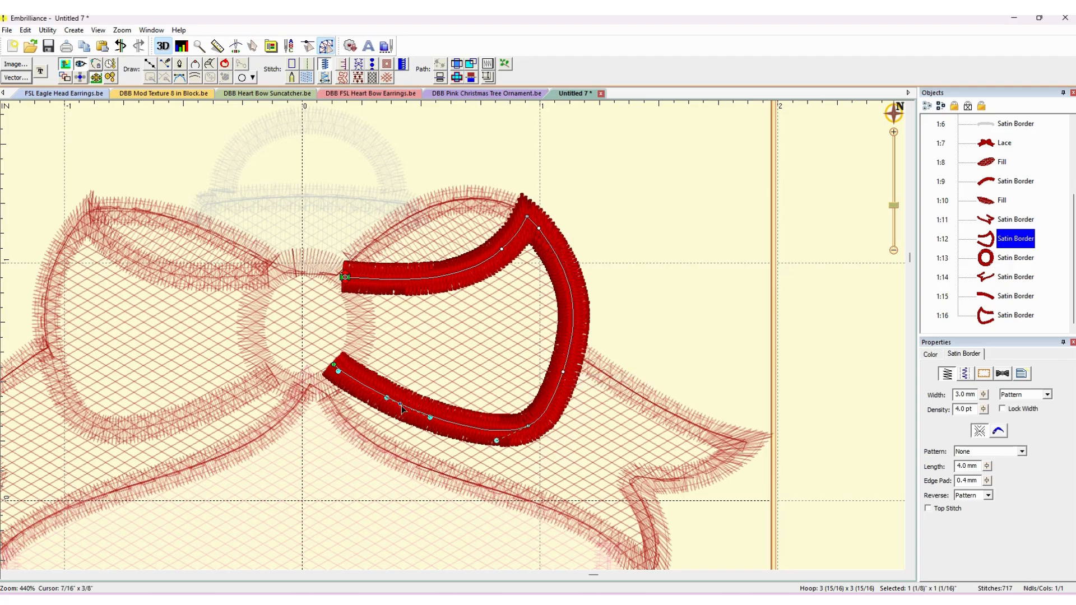
pyautogui.rightClick(401, 405)
pyautogui.click(426, 414)
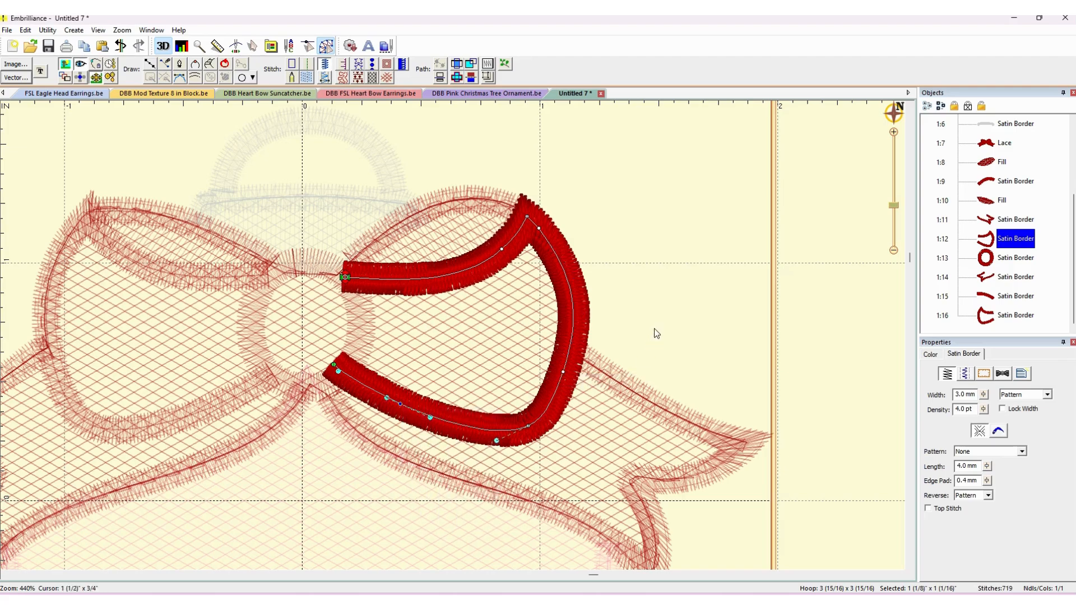
pyautogui.click(529, 426)
pyautogui.rightClick(528, 427)
pyautogui.click(555, 433)
pyautogui.moveTo(497, 442); pyautogui.dragTo(499, 440)
pyautogui.click(643, 322)
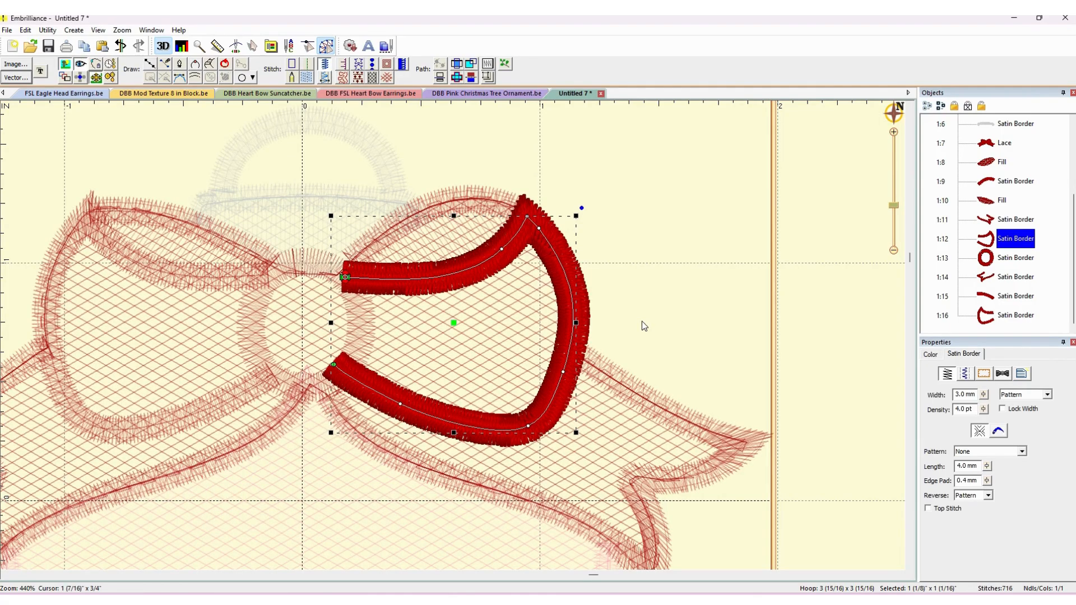
pyautogui.click(641, 321)
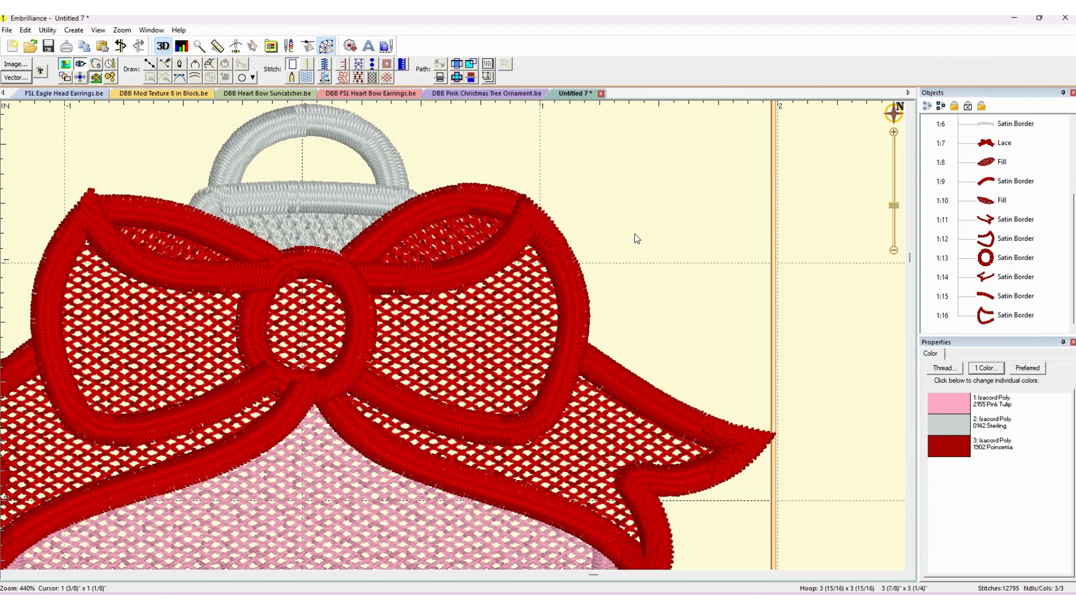
# Convert the nodes beside the tip, on the outer side and on the lower edge of the left bow loop's satin border to Curved.
pyautogui.scroll(-2, 493, 310)
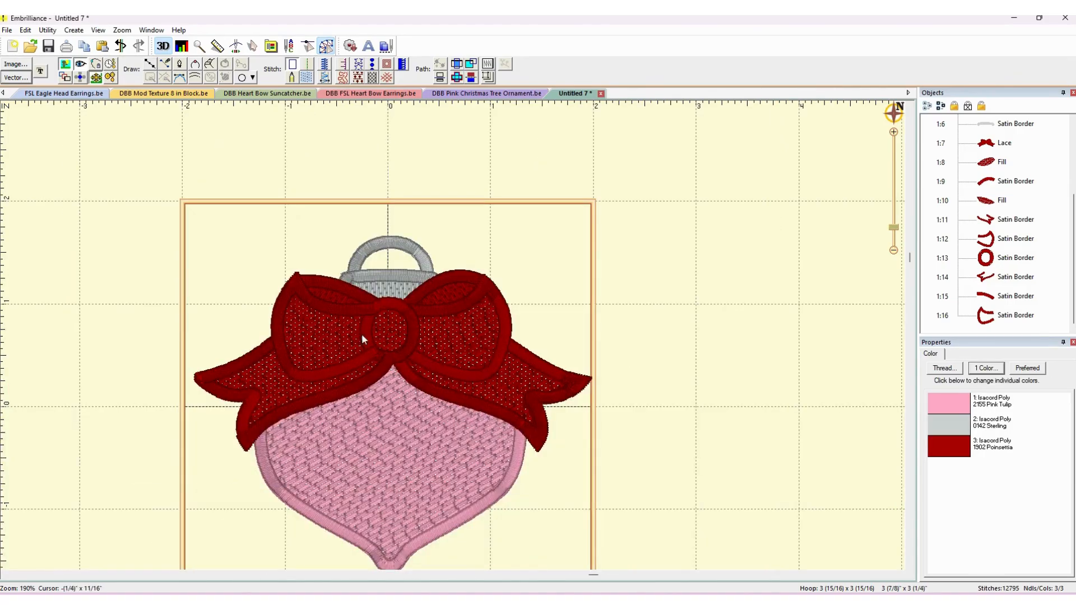
pyautogui.click(294, 277)
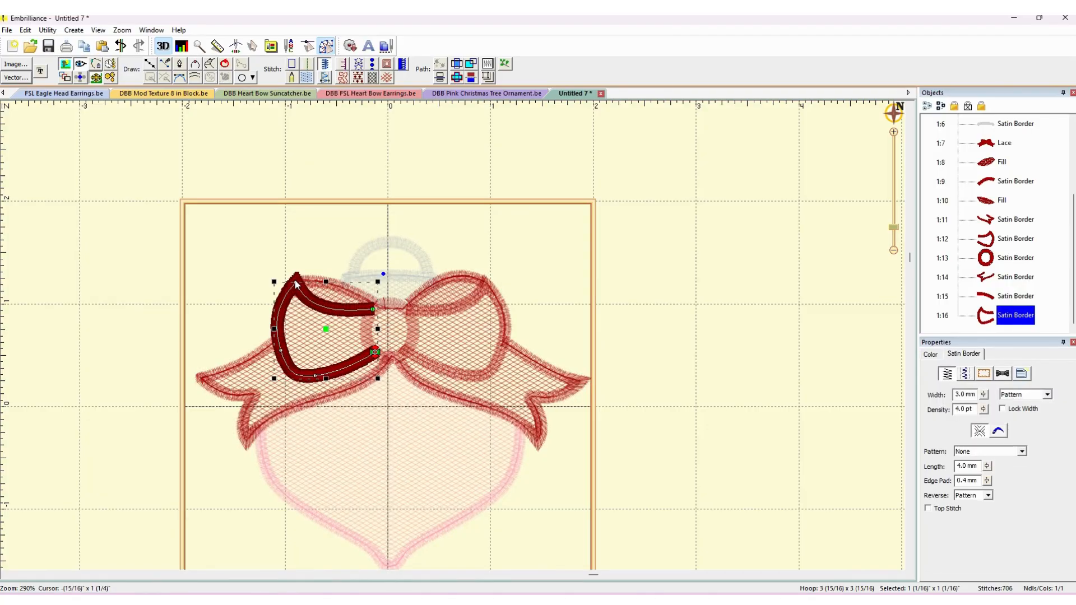
pyautogui.scroll(2, 297, 285)
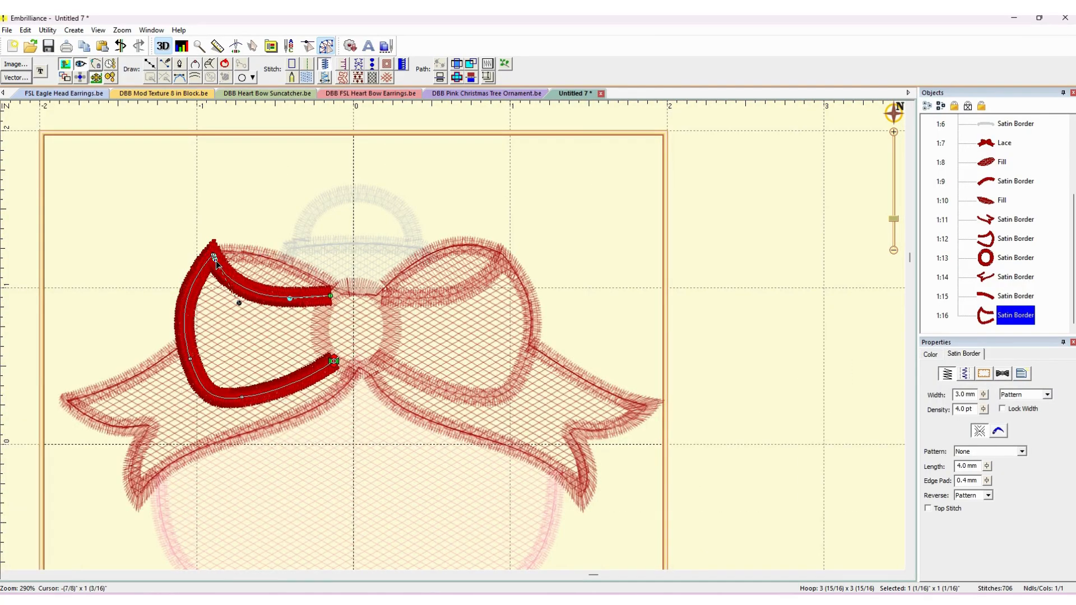
pyautogui.rightClick(216, 261)
pyautogui.click(246, 268)
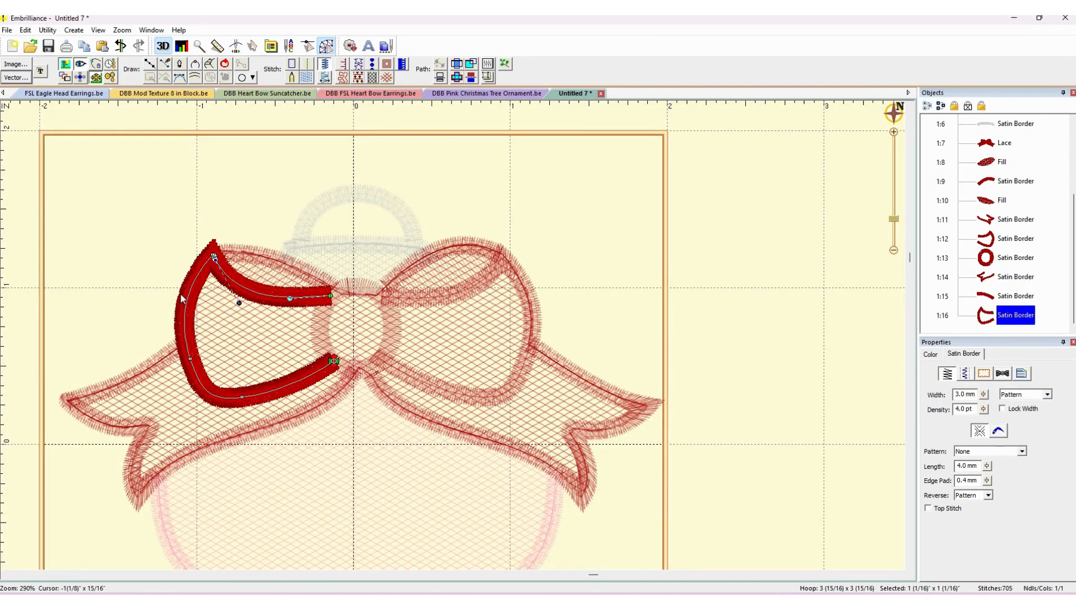
pyautogui.rightClick(192, 365)
pyautogui.click(220, 369)
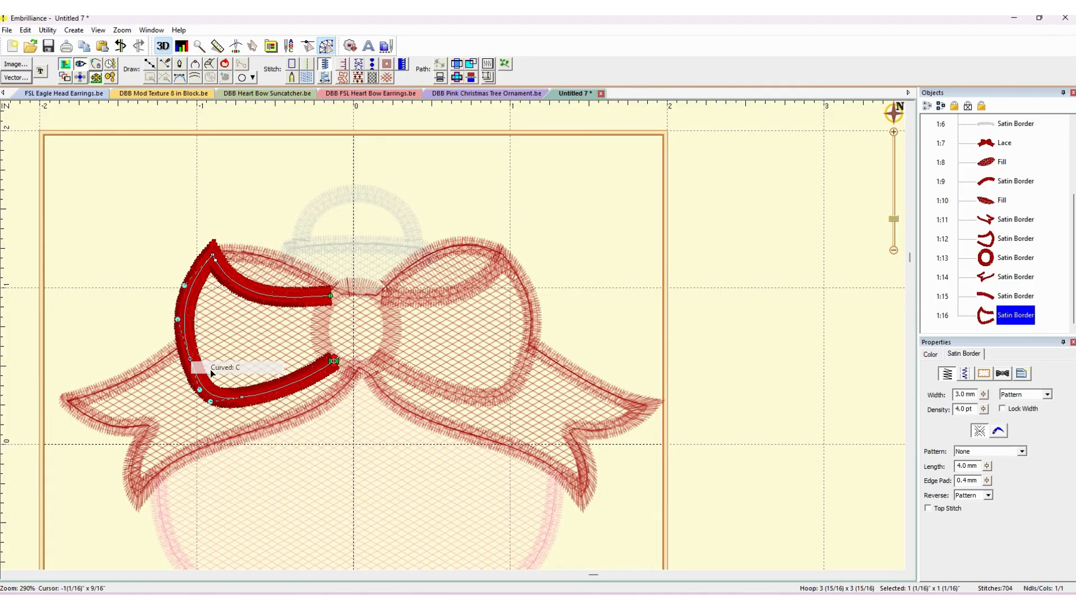
pyautogui.rightClick(241, 396)
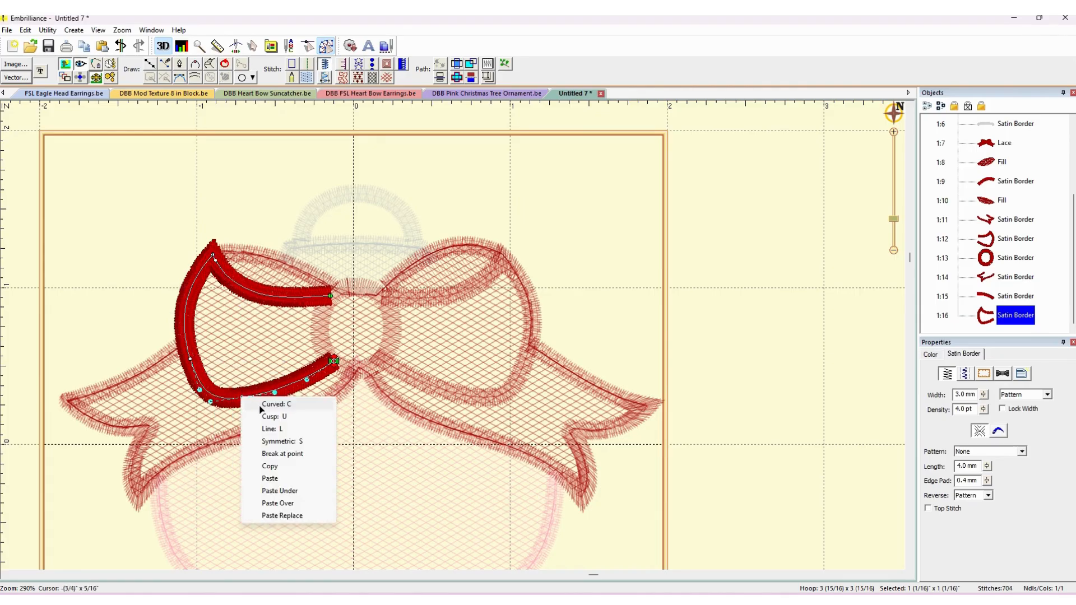
pyautogui.click(265, 405)
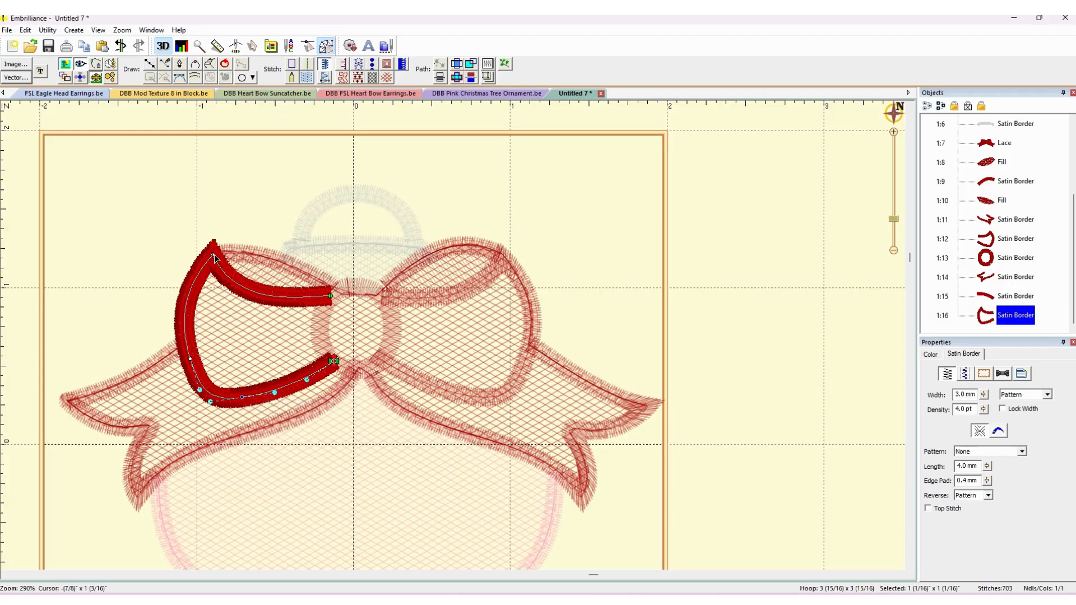
# Nudge the left loop's tip node so the corner is less pointed, and smooth the curve of the adjoining upper satin border.
pyautogui.moveTo(214, 258); pyautogui.dragTo(213, 259)
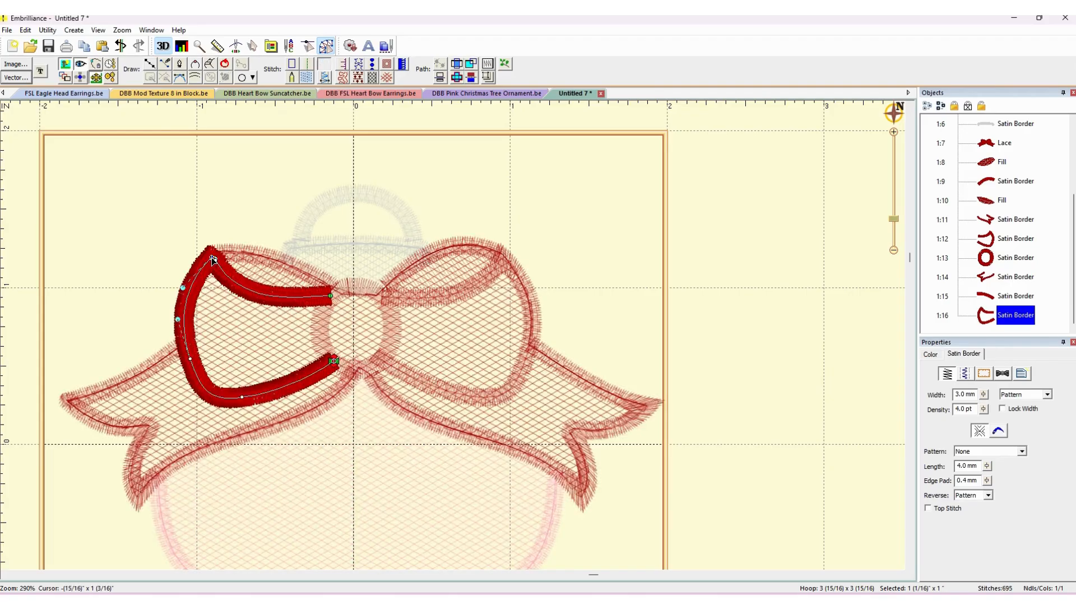
pyautogui.click(214, 260)
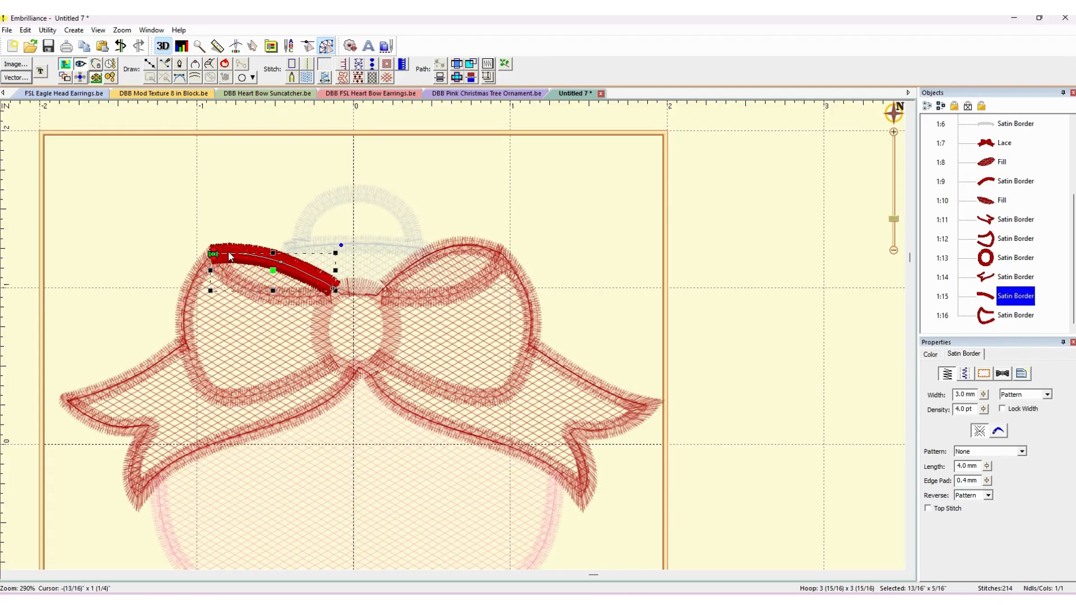
pyautogui.click(280, 264)
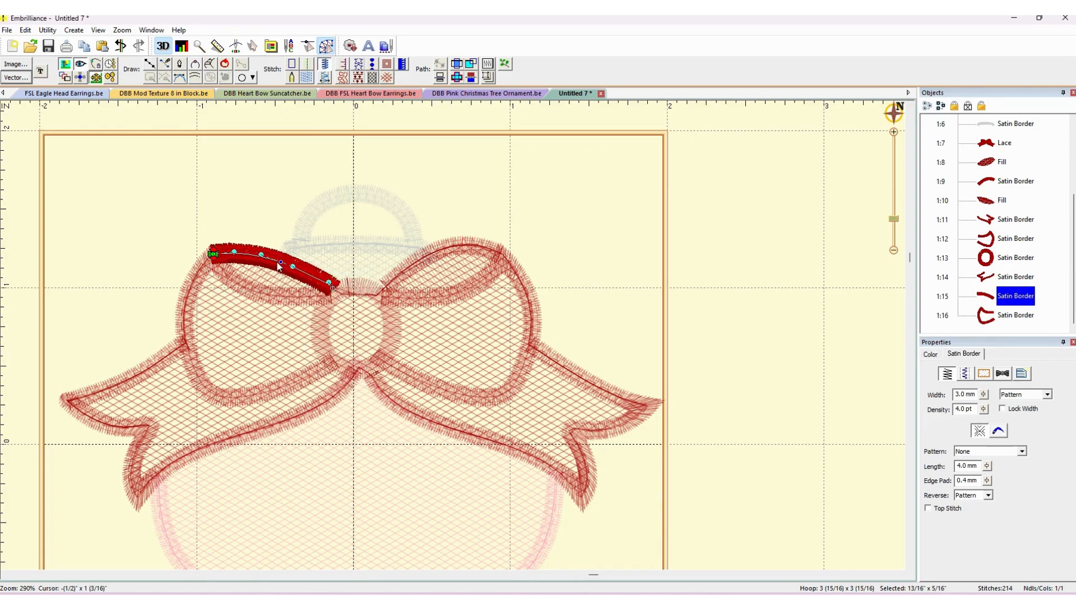
pyautogui.moveTo(280, 263); pyautogui.dragTo(324, 281)
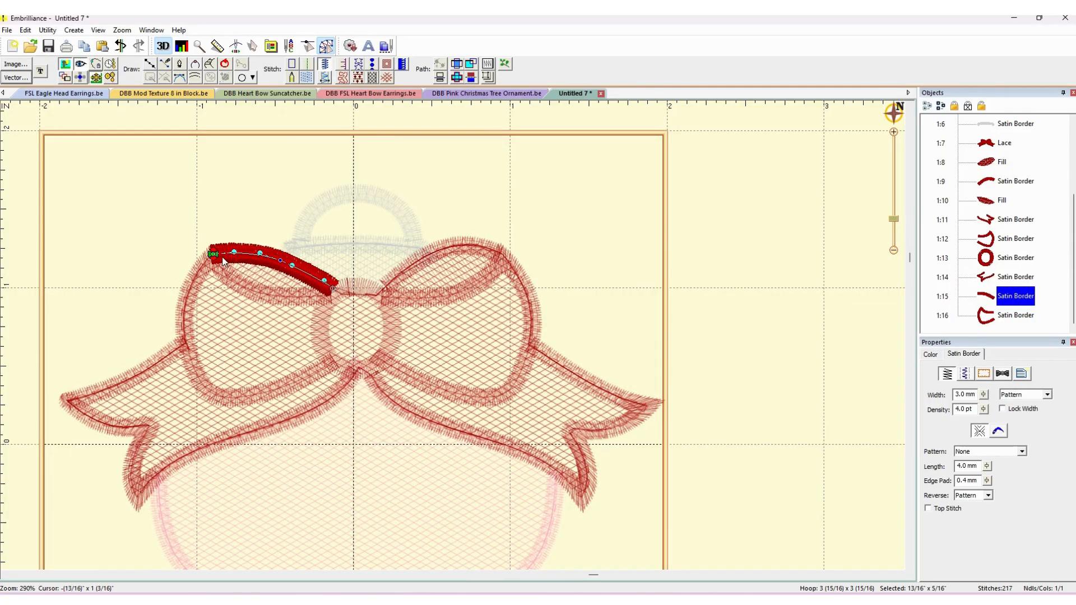
pyautogui.click(221, 226)
pyautogui.click(223, 230)
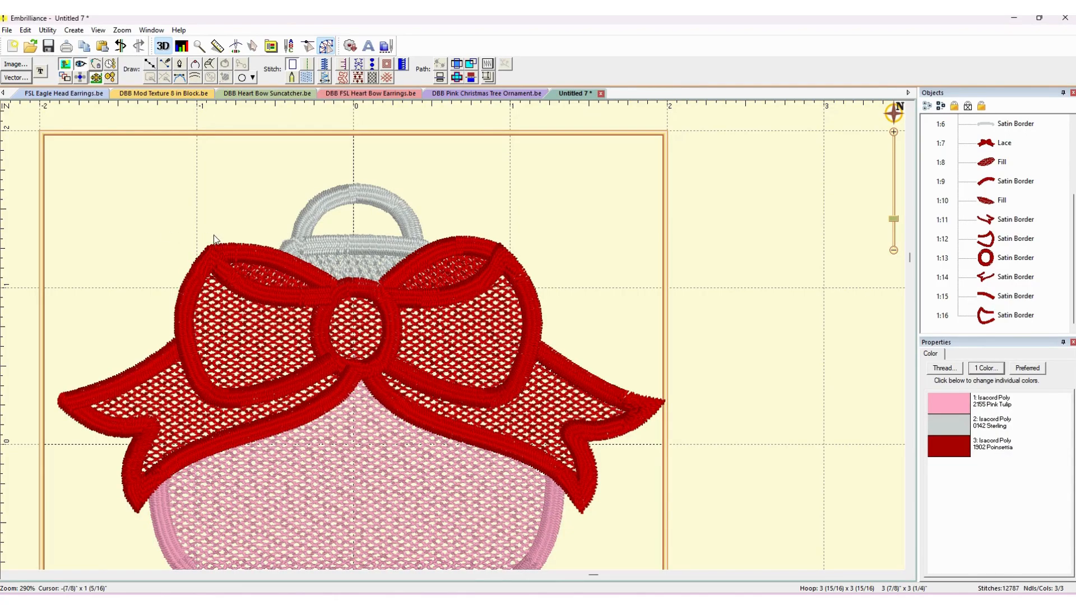
# Move the bow knot's oval satin border to the end of the stitching order and check its selection.
pyautogui.click(345, 298)
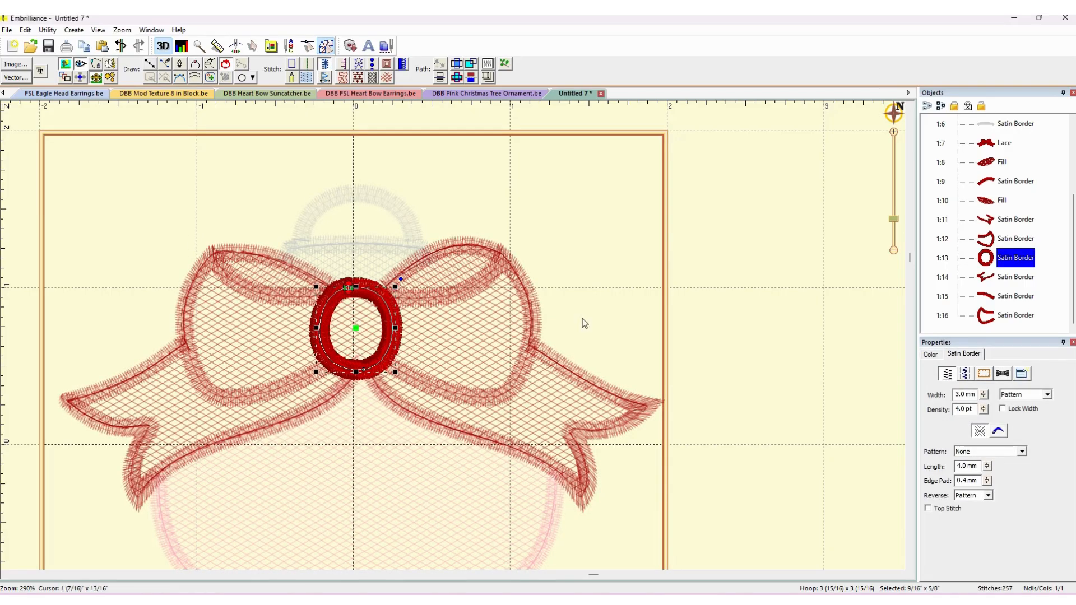
pyautogui.moveTo(988, 265); pyautogui.dragTo(975, 320)
pyautogui.click(776, 296)
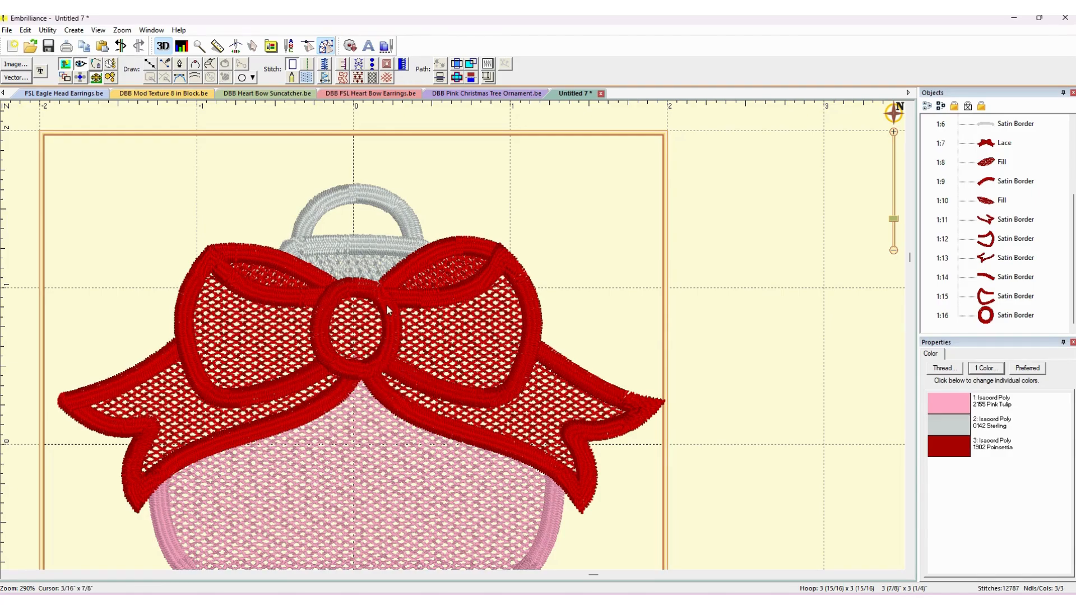
pyautogui.click(1015, 315)
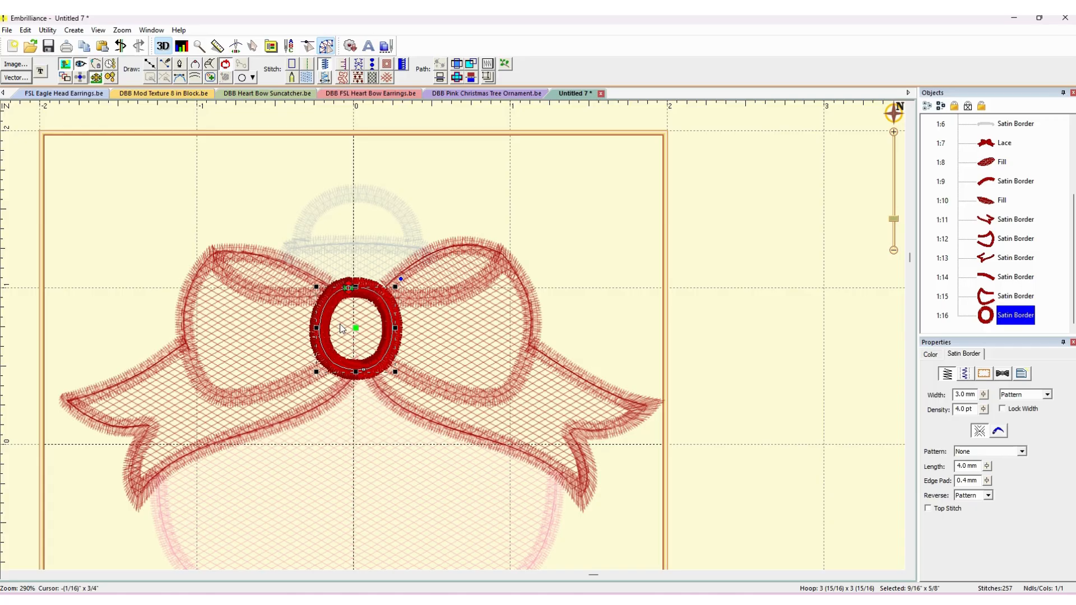
pyautogui.click(455, 200)
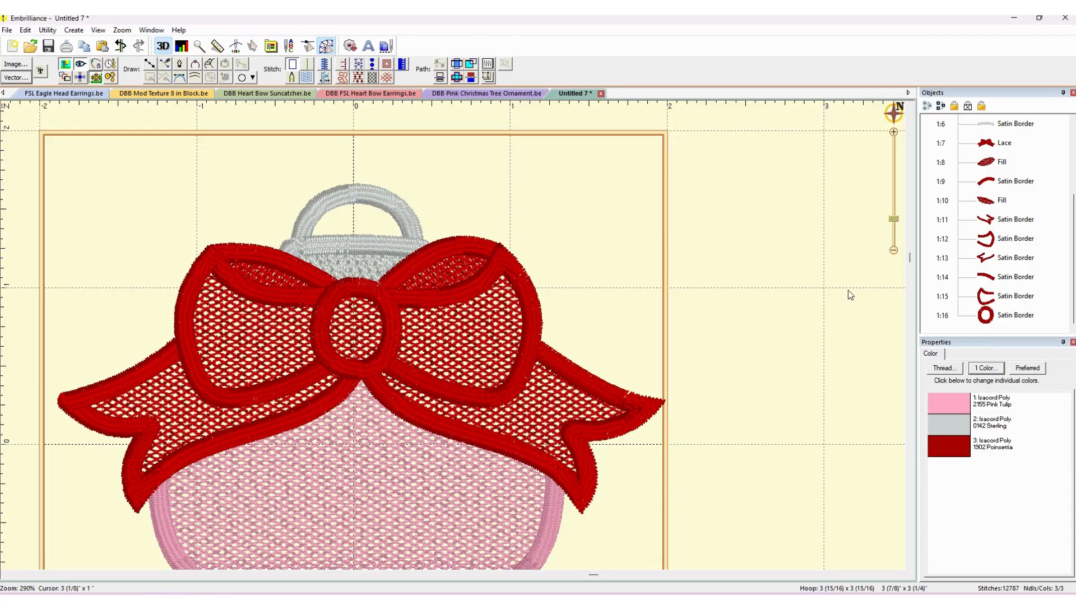
# Select the pink ornament lace and remove the extra node at its peak under the bow knot.
pyautogui.scroll(2, 1054, 185)
pyautogui.click(986, 145)
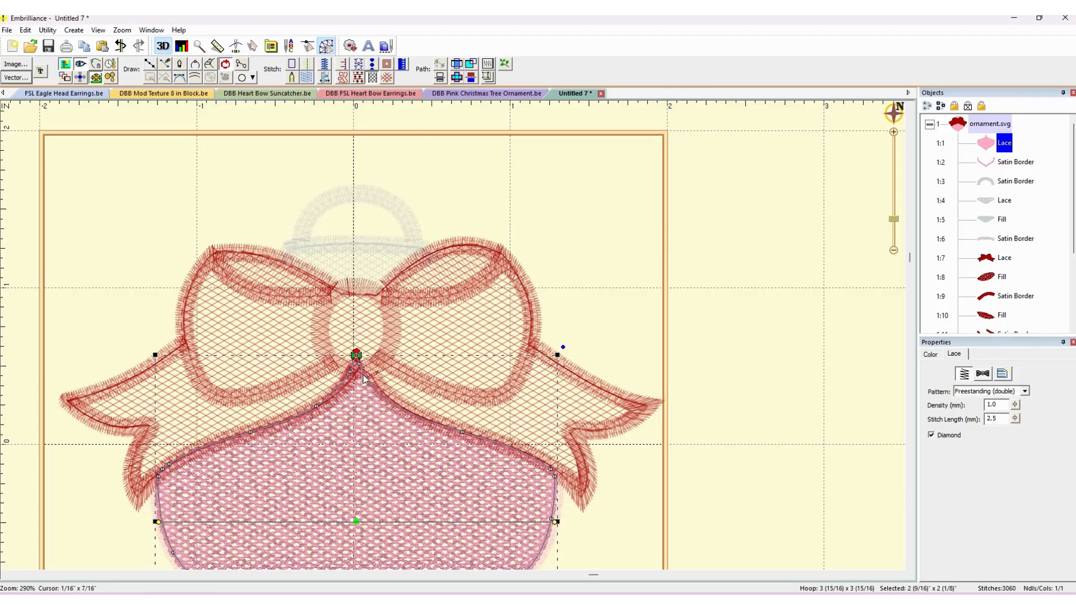
pyautogui.click(357, 356)
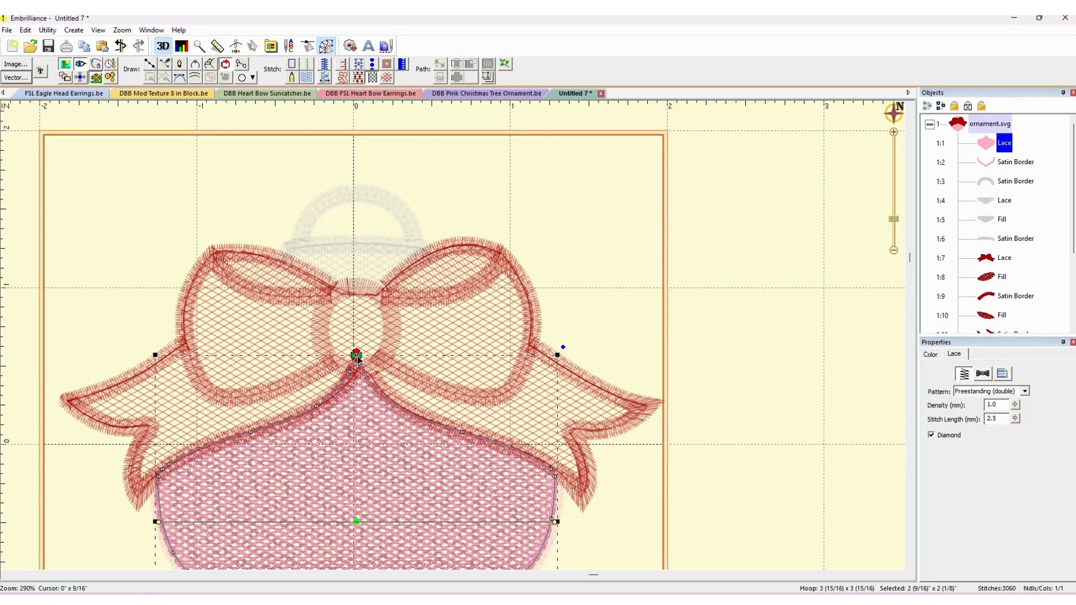
pyautogui.press('space')
pyautogui.moveTo(355, 366); pyautogui.dragTo(360, 368)
pyautogui.press('Delete')
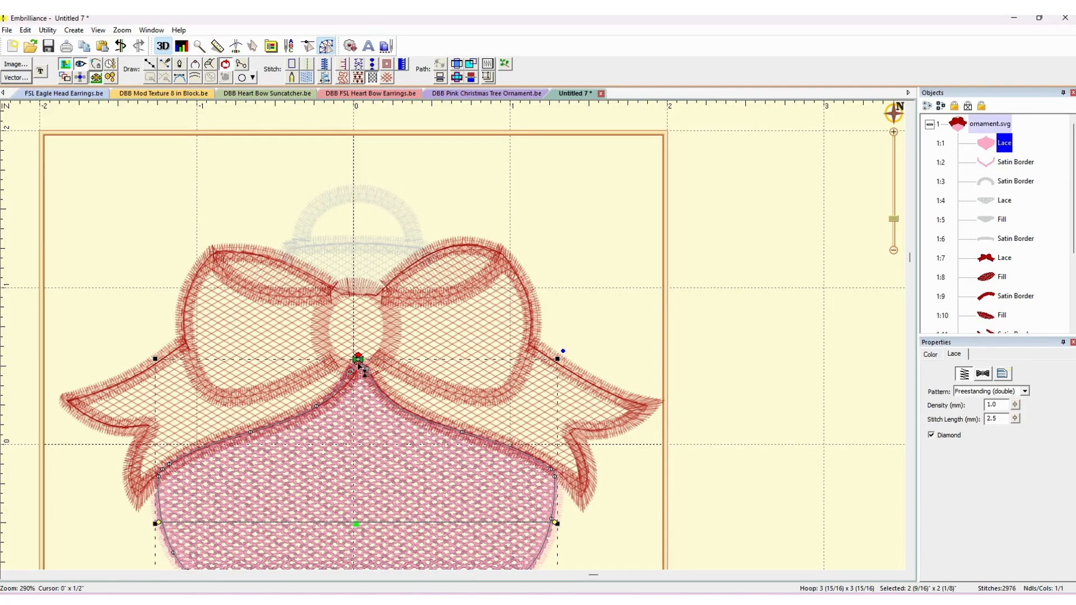
# Lower the peak of the pink lace beneath the bow knot and place the lace's stop point at its upper left corner.
pyautogui.moveTo(357, 361); pyautogui.dragTo(357, 386)
pyautogui.click(359, 368)
pyautogui.moveTo(359, 367); pyautogui.dragTo(361, 376)
pyautogui.moveTo(367, 373)
pyautogui.mouseDown()
pyautogui.moveTo(365, 353)
pyautogui.moveTo(361, 367)
pyautogui.mouseUp()
pyautogui.click(159, 475)
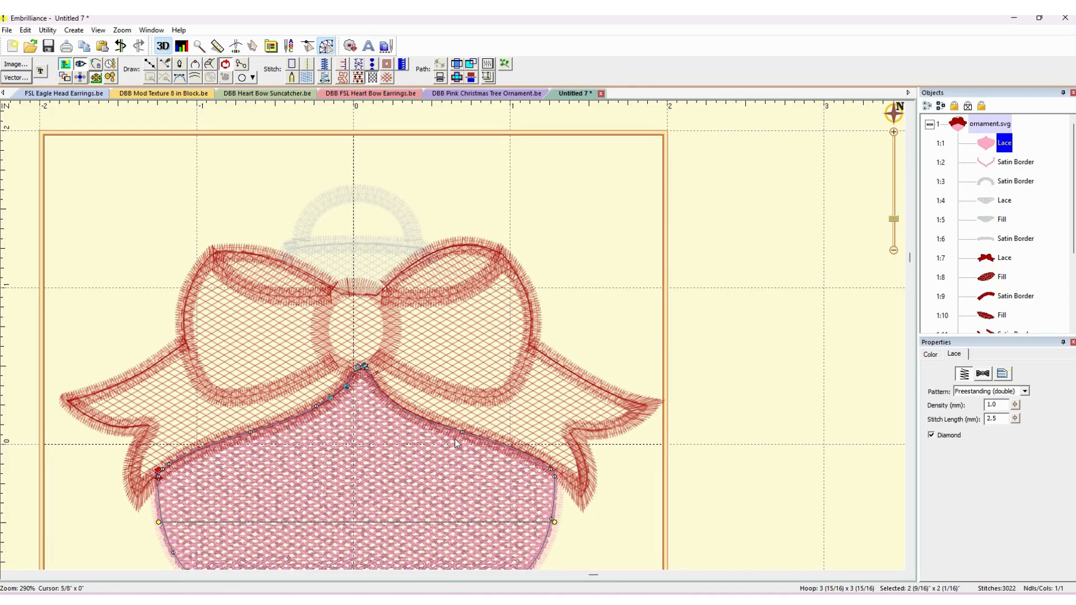
# Place the pink satin border's start point at its left end and its stop point at the right end.
pyautogui.click(1001, 162)
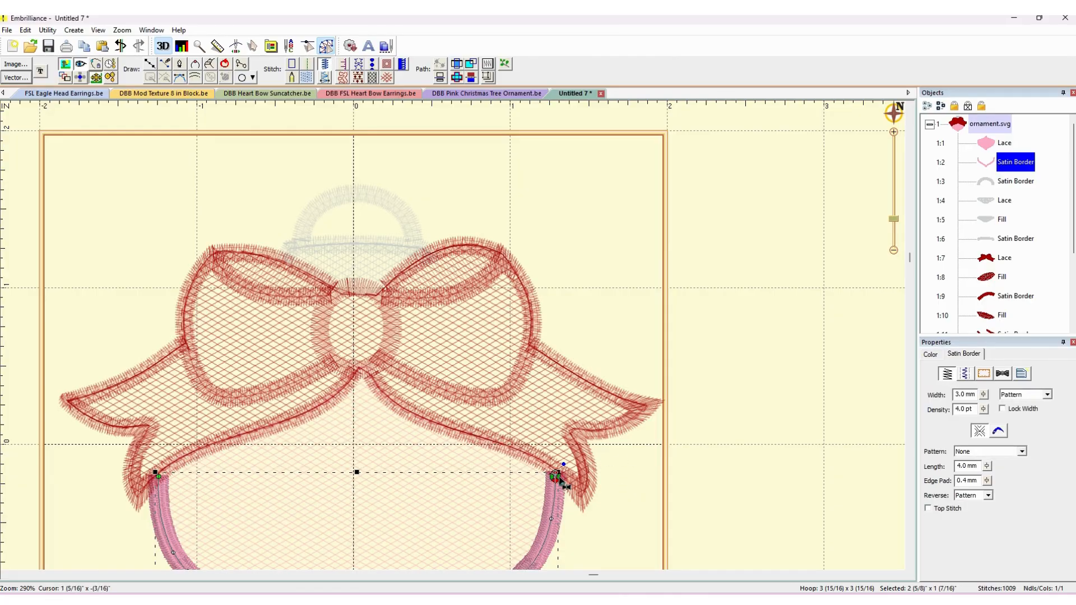
pyautogui.moveTo(557, 478); pyautogui.dragTo(556, 478)
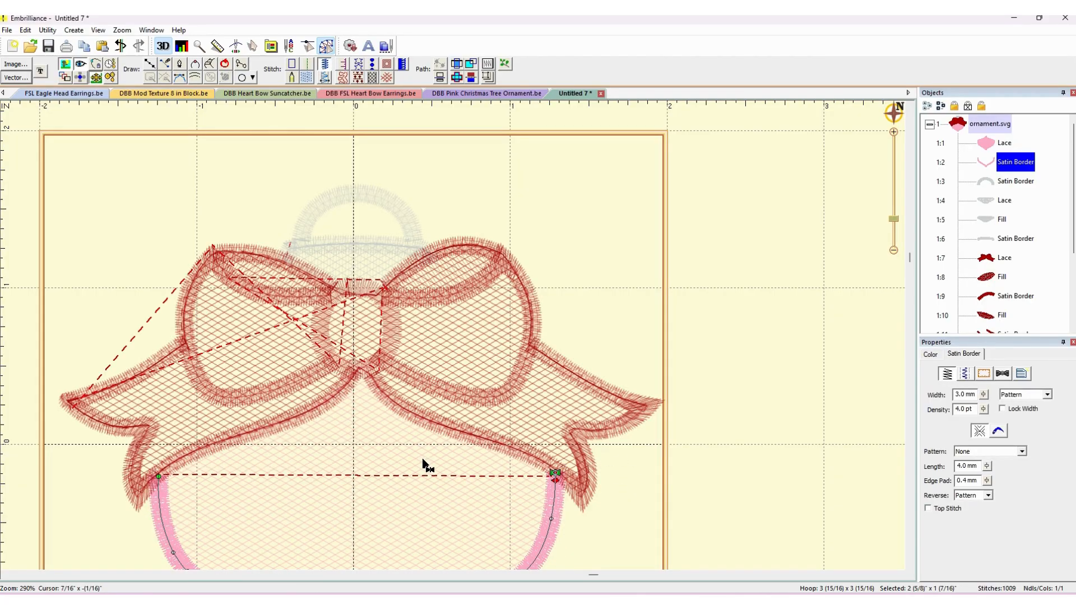
pyautogui.moveTo(153, 474); pyautogui.dragTo(156, 474)
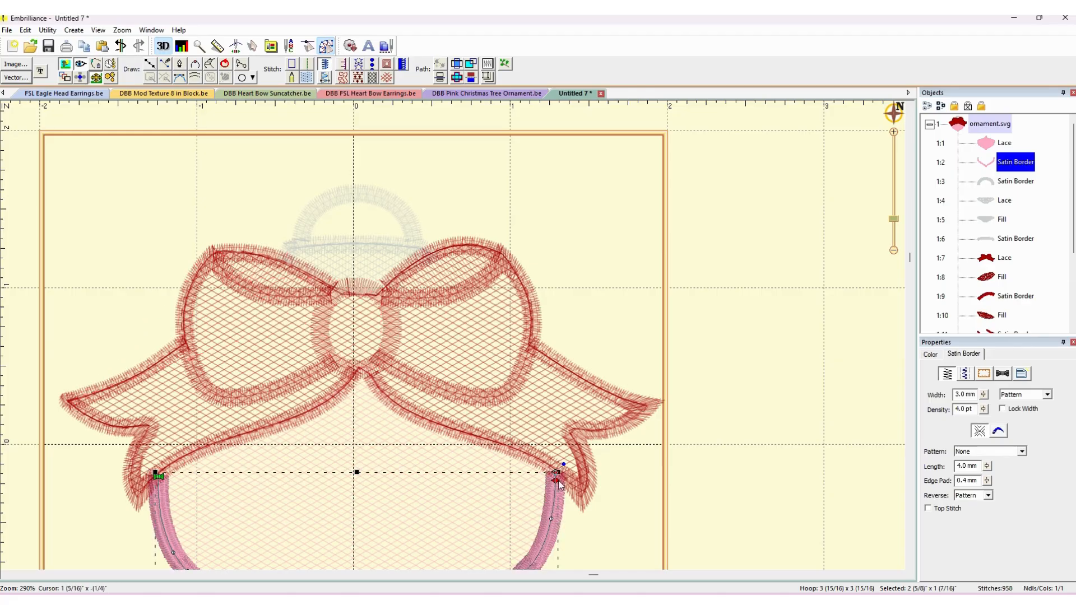
pyautogui.moveTo(555, 482); pyautogui.dragTo(556, 473)
pyautogui.click(575, 264)
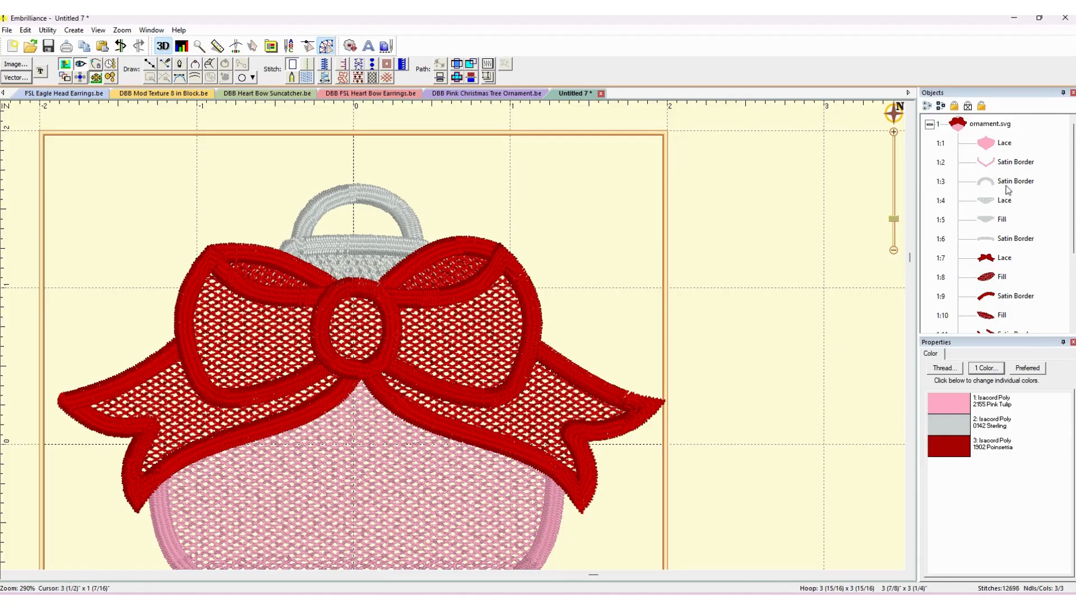
# Review the silver cap and hanger objects, and move the cap lace's start point onto its upper edge near the left corner.
pyautogui.click(1006, 185)
pyautogui.click(991, 203)
pyautogui.click(985, 220)
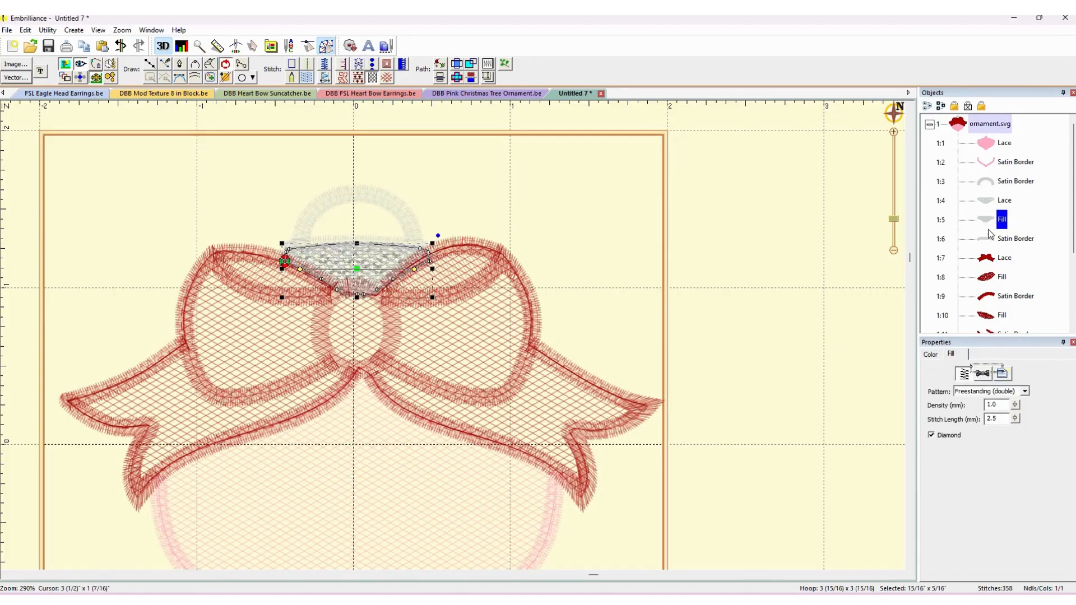
pyautogui.click(990, 237)
pyautogui.click(984, 183)
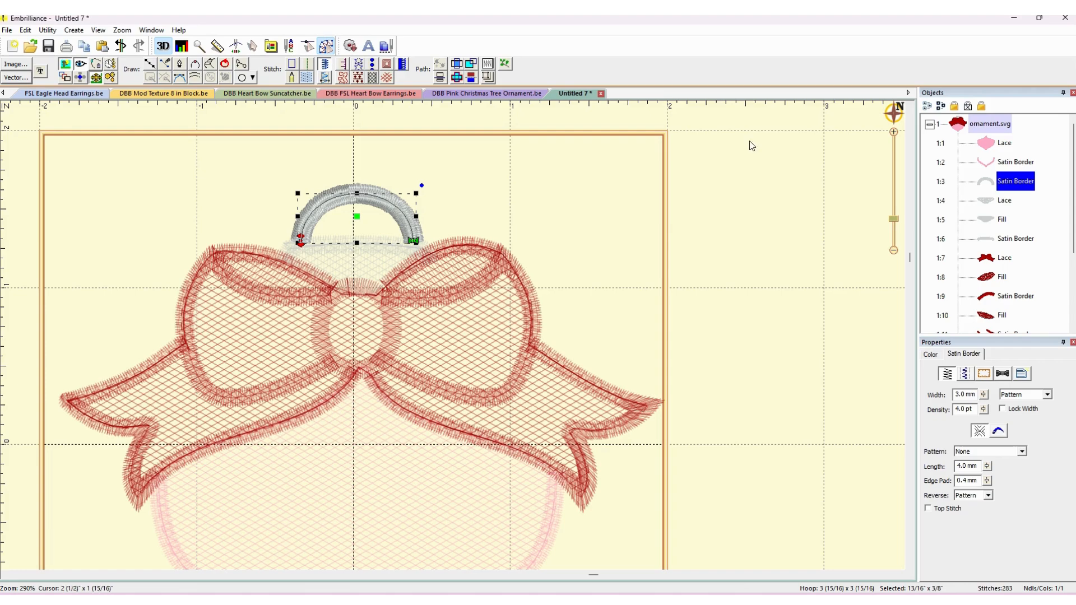
pyautogui.click(990, 203)
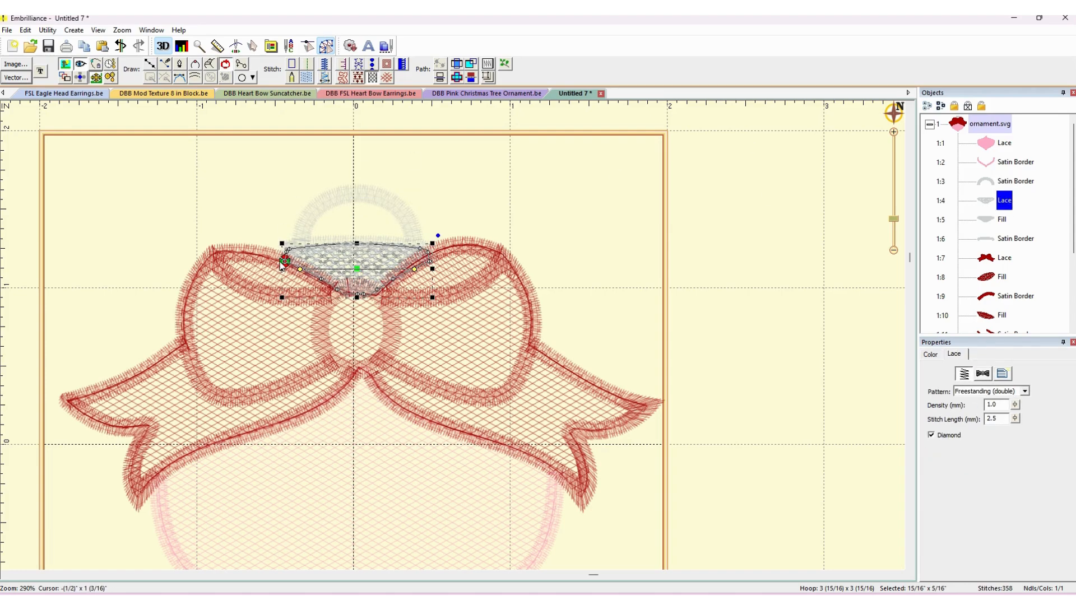
pyautogui.moveTo(282, 266); pyautogui.dragTo(299, 250)
# Reshape the bottom edge of the silver cap lace by moving its lower left node, converting it to Cusp and adjusting the curve.
pyautogui.moveTo(359, 298); pyautogui.dragTo(337, 295)
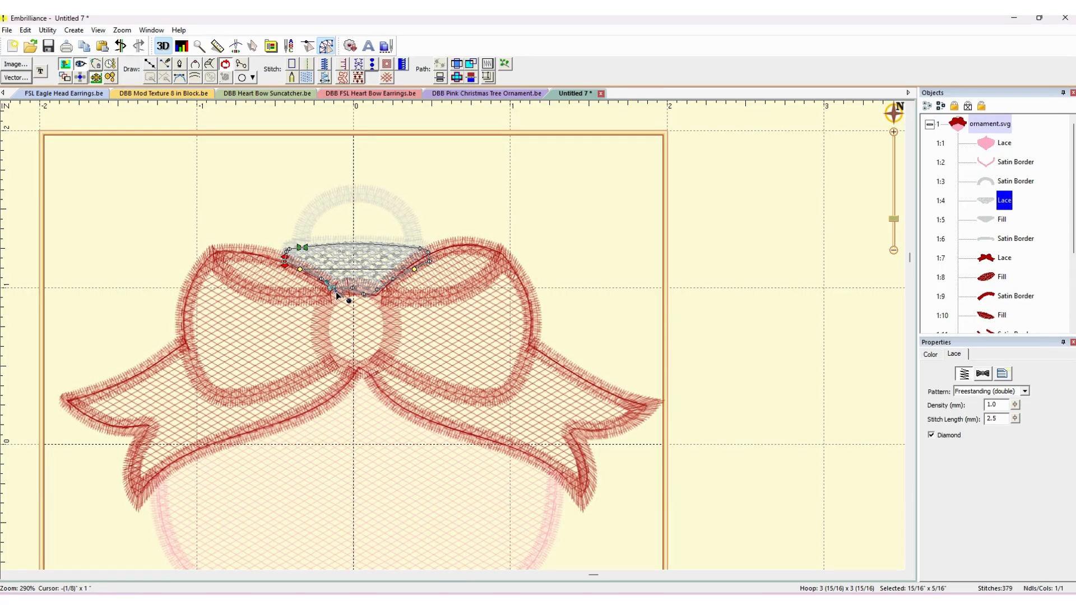
pyautogui.rightClick(336, 292)
pyautogui.click(355, 310)
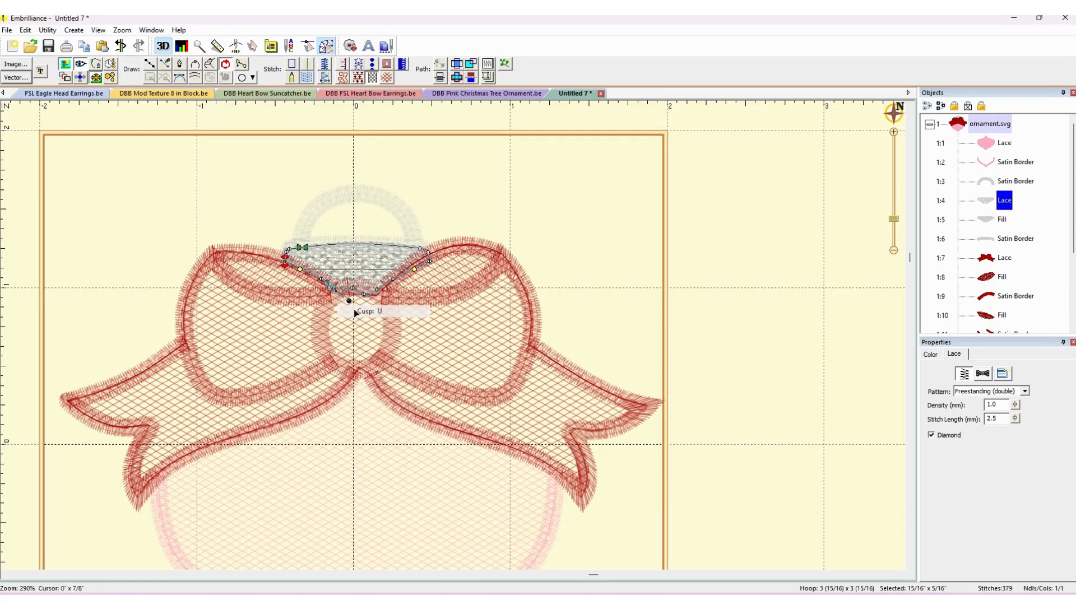
pyautogui.moveTo(349, 301); pyautogui.dragTo(366, 299)
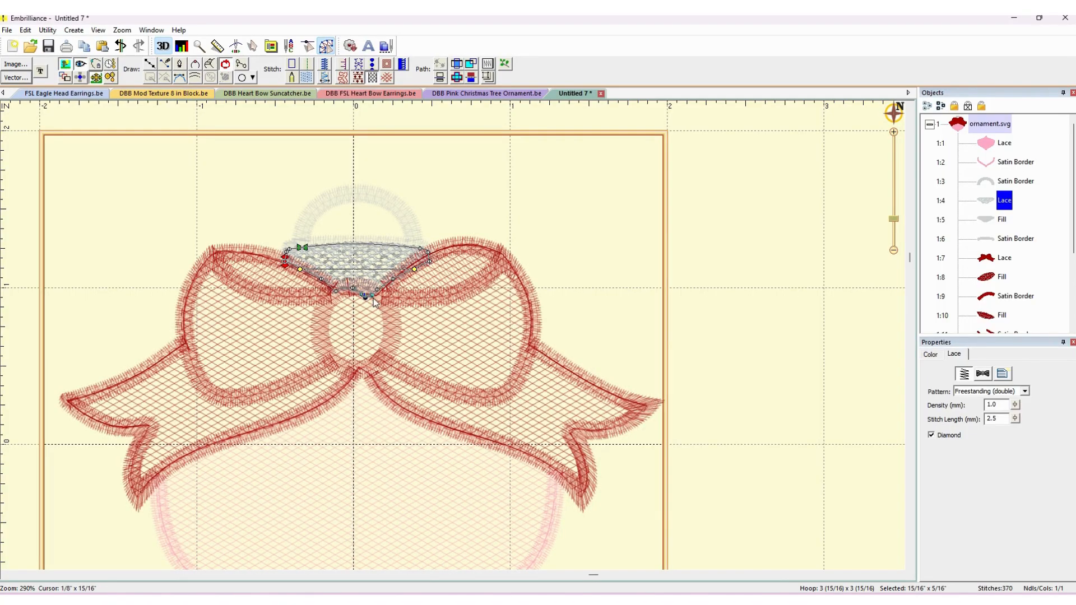
pyautogui.click(356, 293)
pyautogui.click(355, 293)
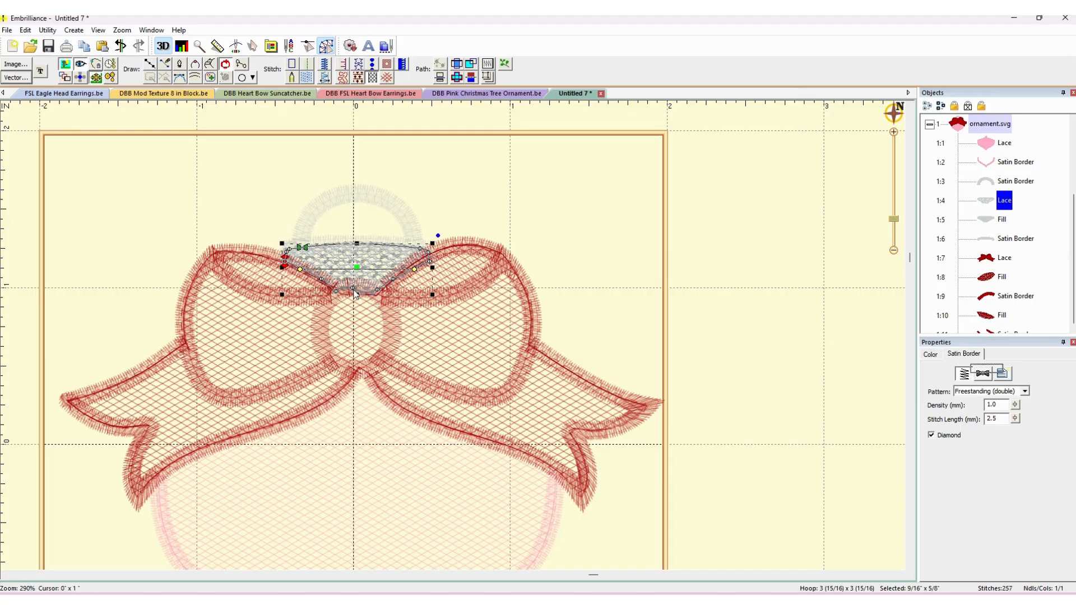
pyautogui.click(357, 287)
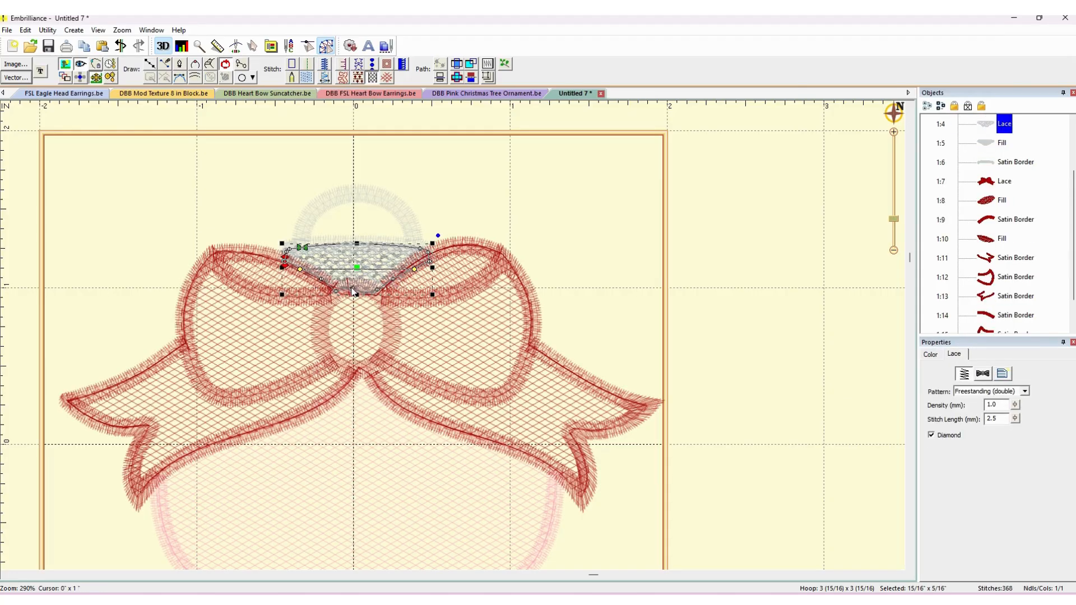
# Delete the extra nodes along the bottom of the silver cap's fill and raise its lower right node to tuck under the bow.
pyautogui.click(357, 287)
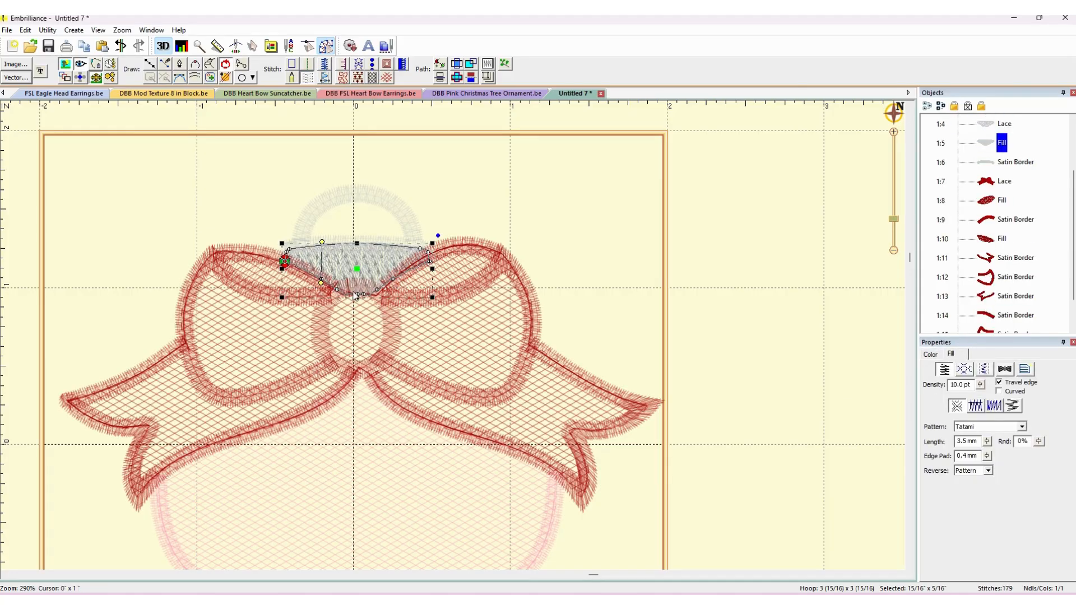
pyautogui.click(357, 297)
pyautogui.press('Delete')
pyautogui.click(364, 295)
pyautogui.press('Delete')
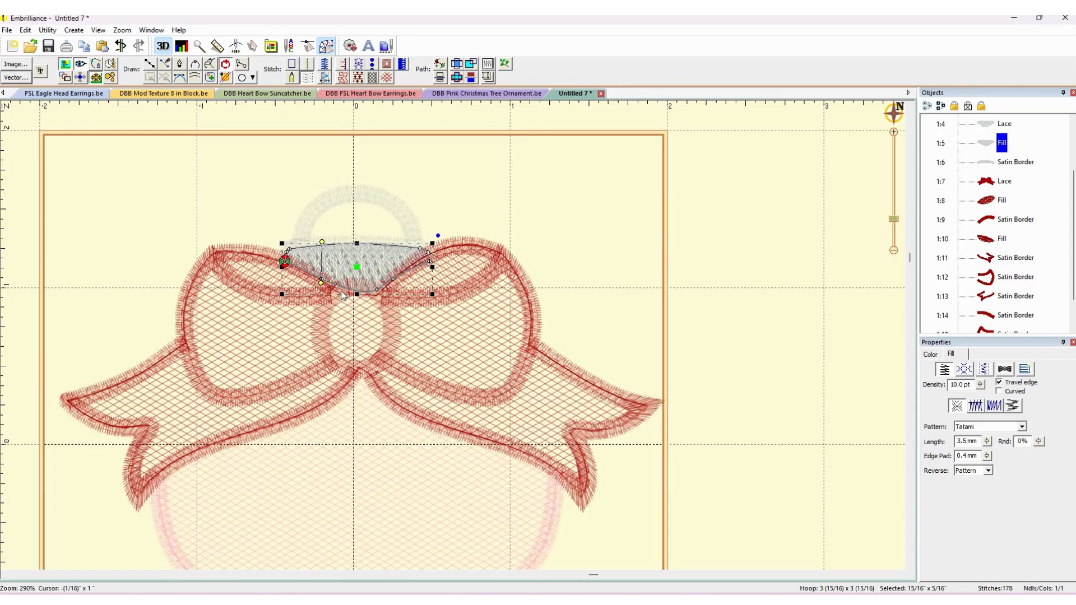
pyautogui.moveTo(377, 291); pyautogui.dragTo(379, 284)
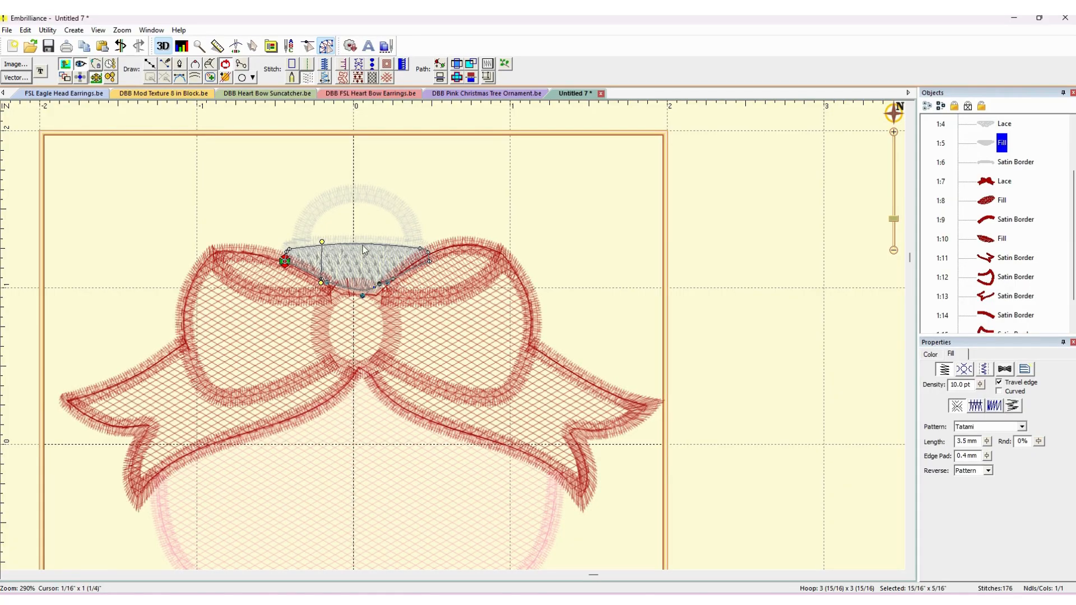
# Pull the silver cap's fill inward by deleting its outer left and right nodes and refining the nodes along its lower edge.
pyautogui.click(429, 261)
pyautogui.press('Delete')
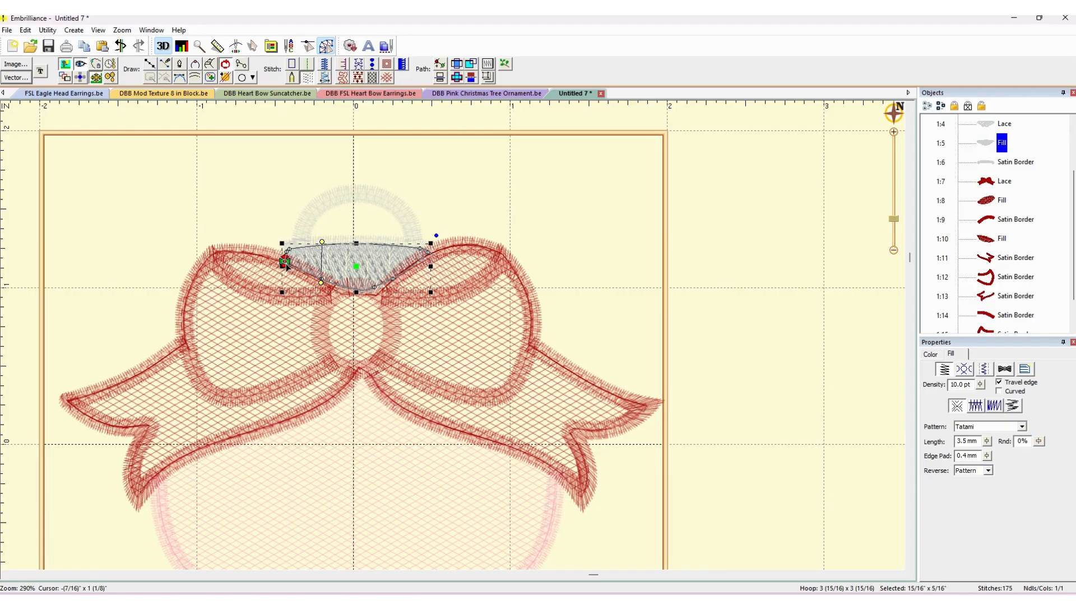
pyautogui.click(285, 263)
pyautogui.moveTo(321, 279); pyautogui.dragTo(324, 278)
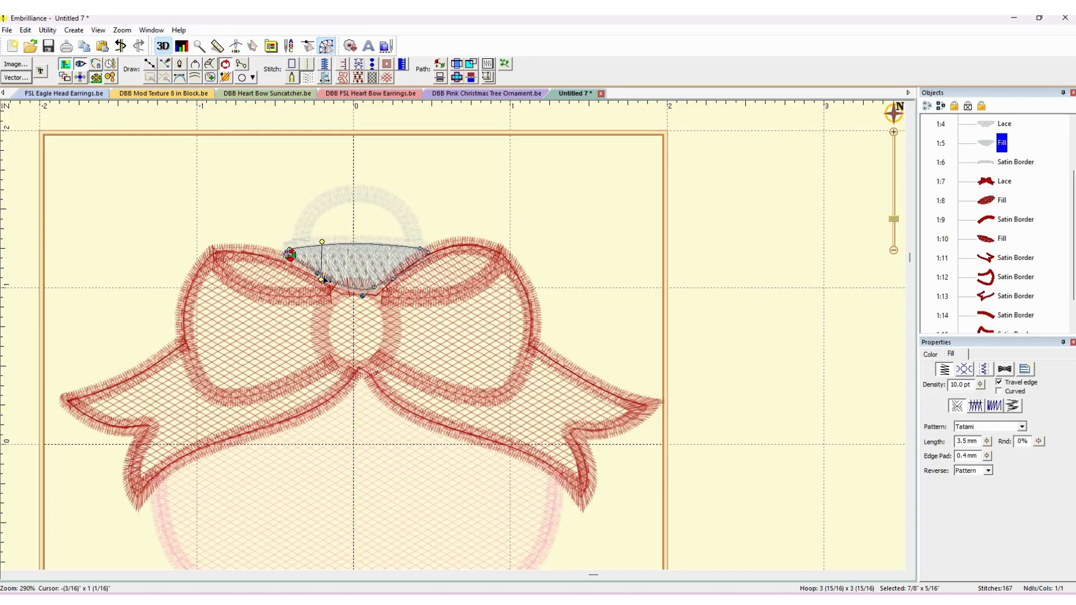
pyautogui.moveTo(397, 280); pyautogui.dragTo(395, 280)
pyautogui.click(428, 253)
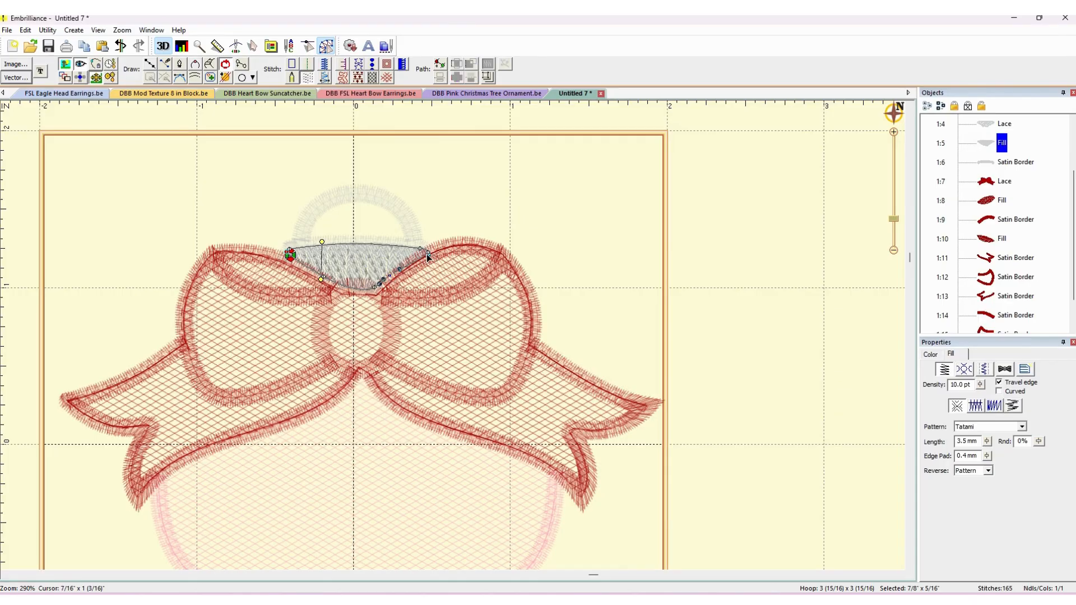
pyautogui.press('Delete')
pyautogui.press('Escape')
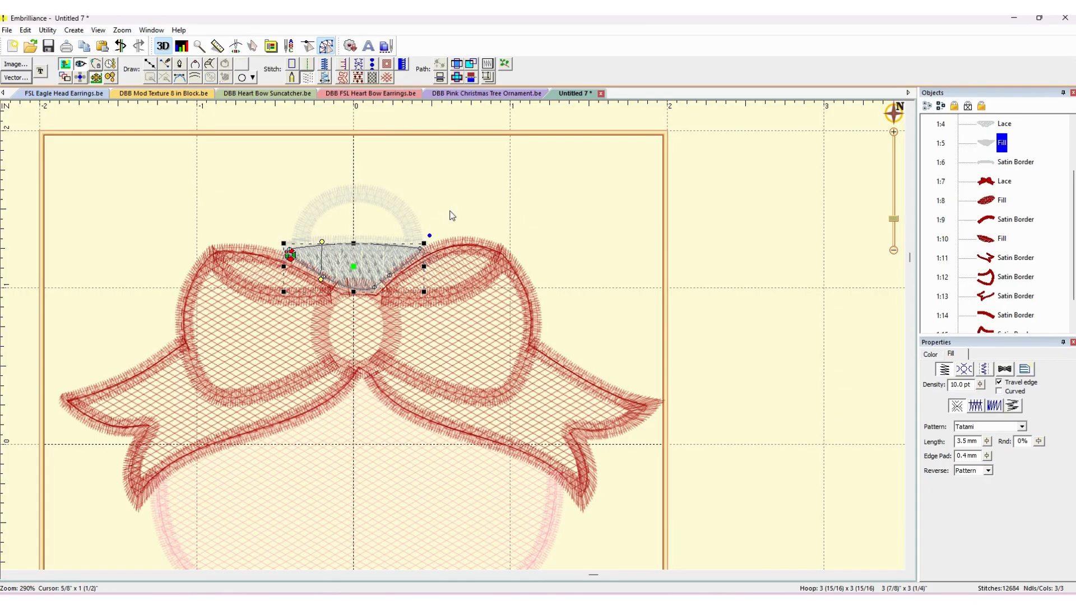
pyautogui.click(366, 271)
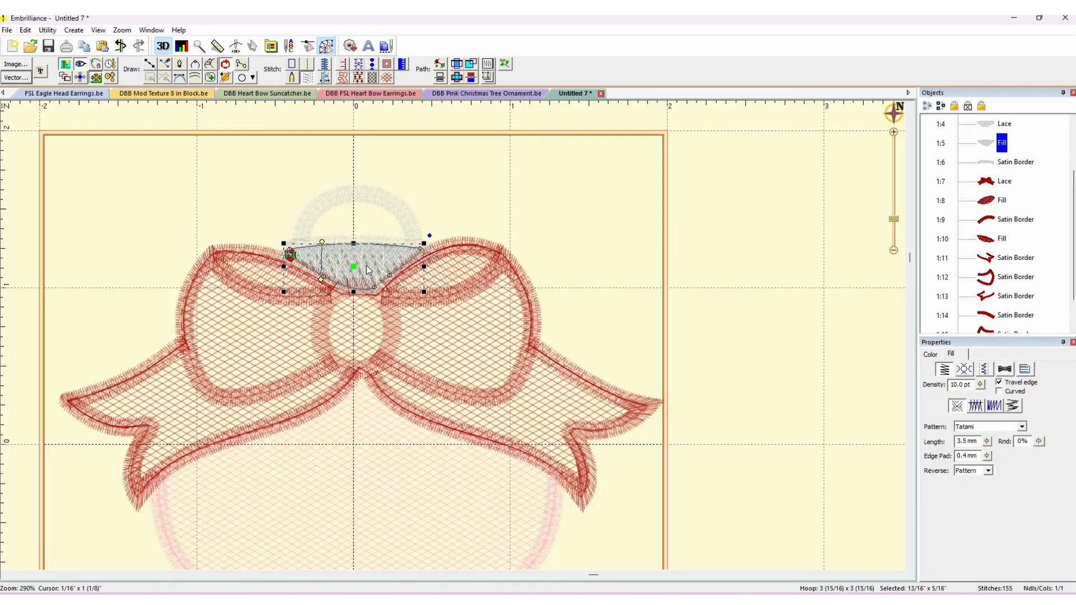
# Draw in the right end of the silver cap's lace and simplify its bottom edge by deleting and moving nodes above the bow knot.
pyautogui.click(997, 127)
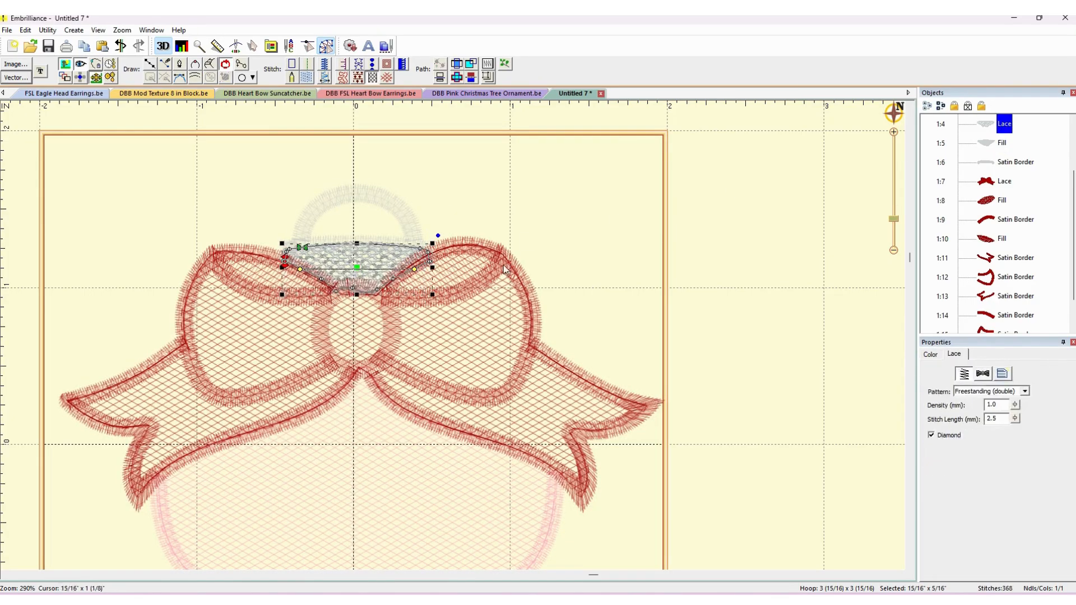
pyautogui.moveTo(426, 261)
pyautogui.mouseDown()
pyautogui.moveTo(393, 276)
pyautogui.moveTo(428, 255)
pyautogui.moveTo(413, 262)
pyautogui.mouseUp()
pyautogui.click(425, 254)
pyautogui.click(353, 289)
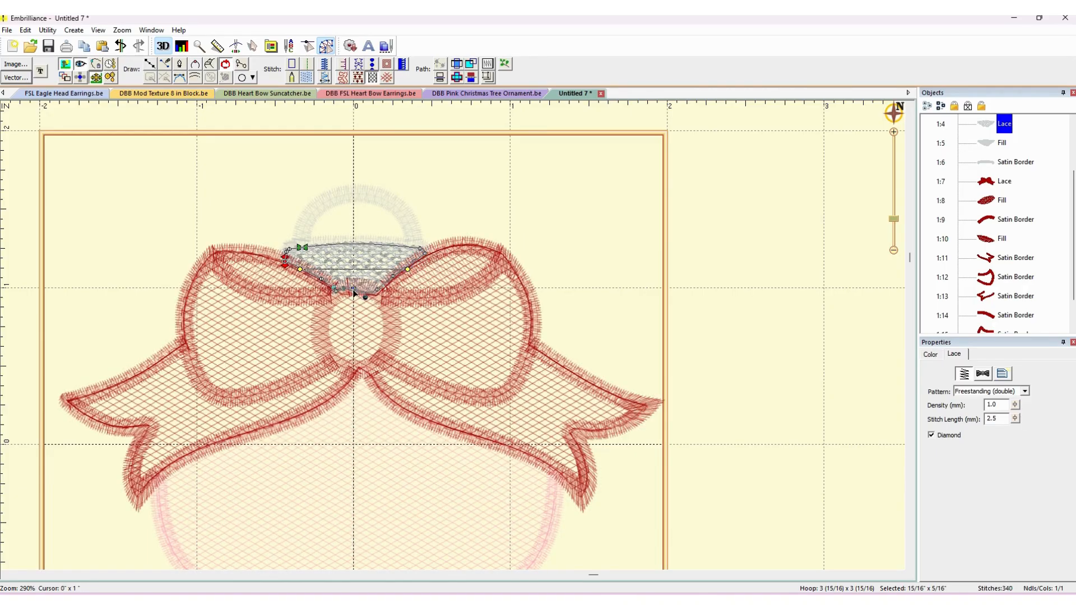
pyautogui.press('Delete')
pyautogui.moveTo(379, 292); pyautogui.dragTo(343, 290)
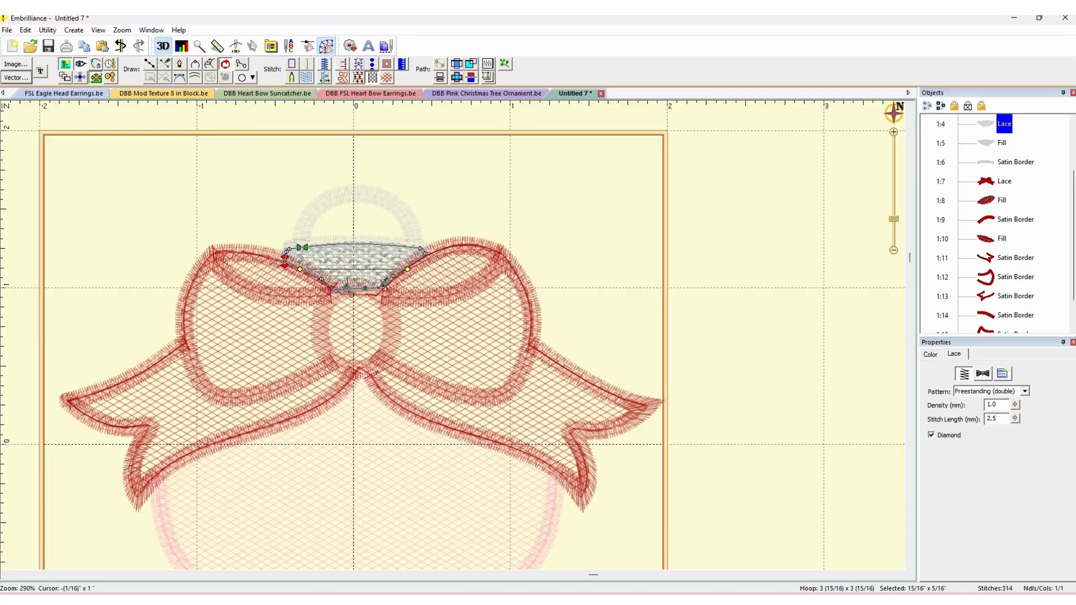
pyautogui.click(322, 278)
pyautogui.scroll(1, 989, 168)
# Examine the hanger border's underlay and tie settings and the start and stop points of the cap's lace and fill.
pyautogui.click(991, 167)
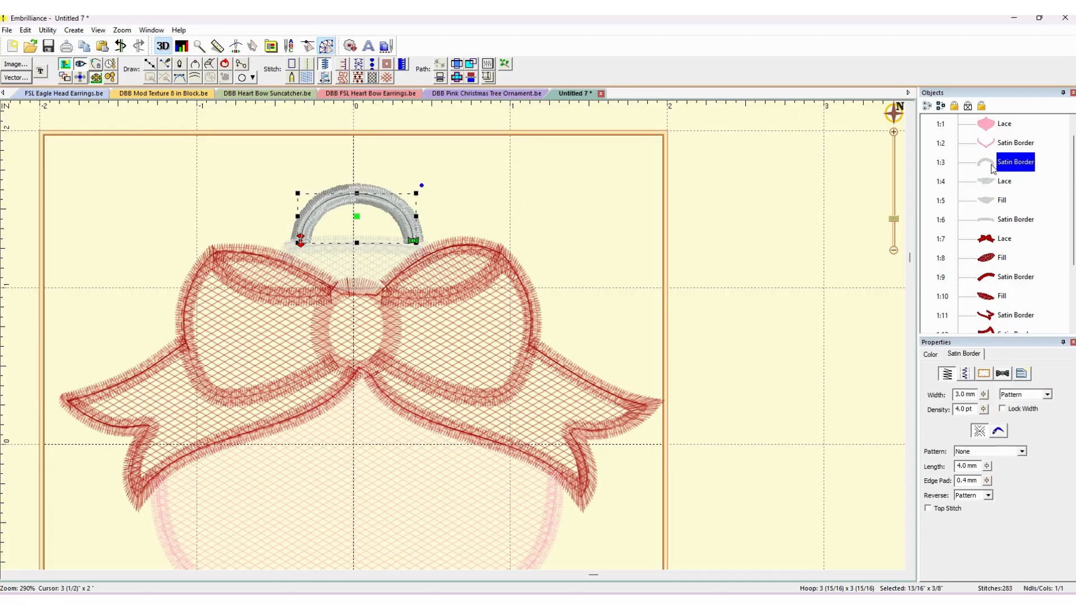
pyautogui.click(965, 374)
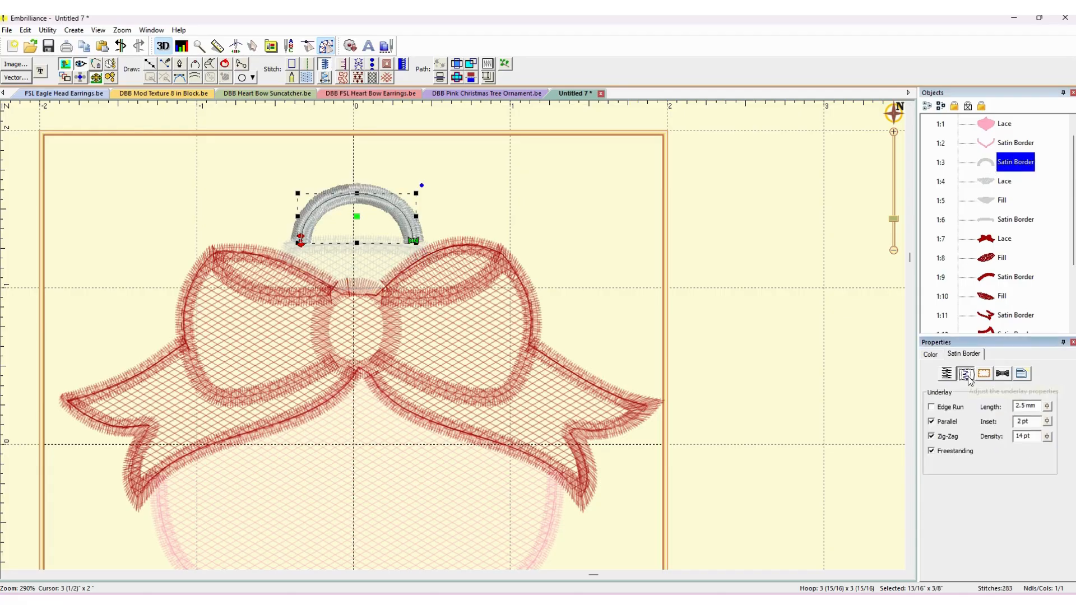
pyautogui.click(1004, 374)
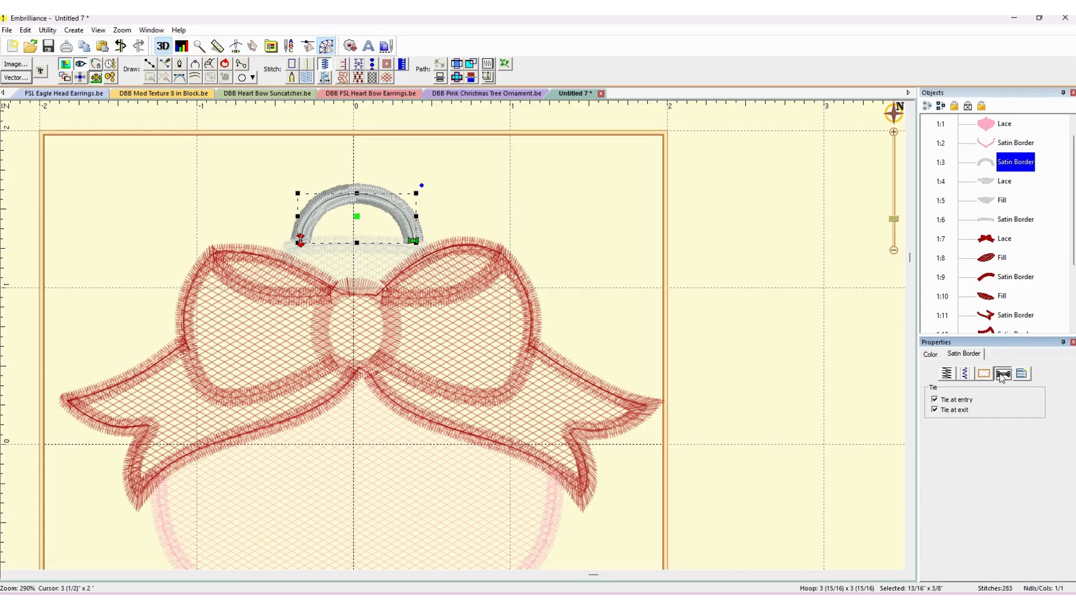
pyautogui.click(1001, 182)
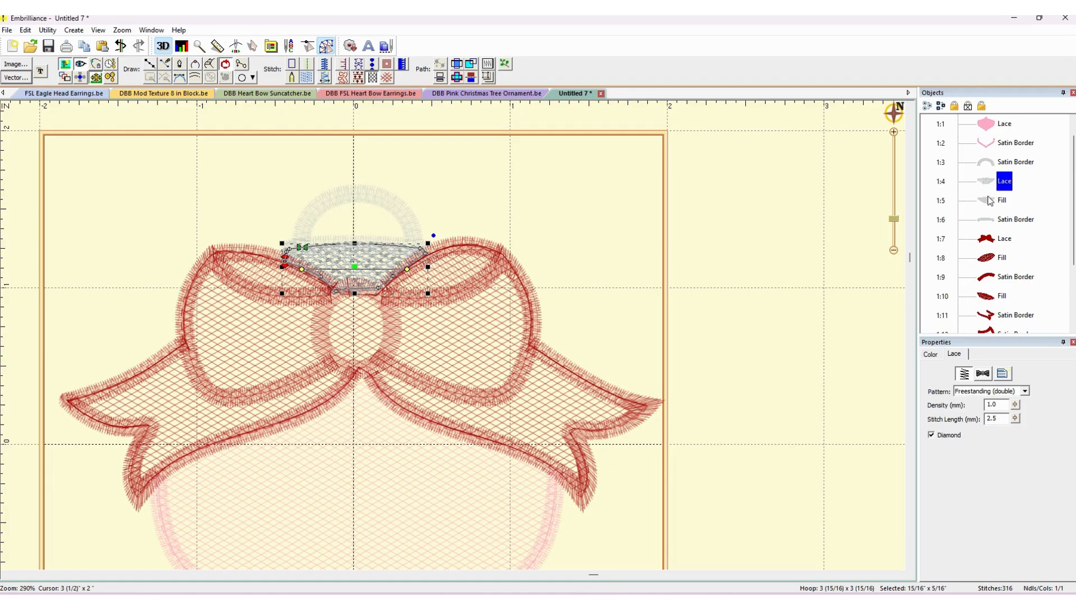
pyautogui.click(991, 201)
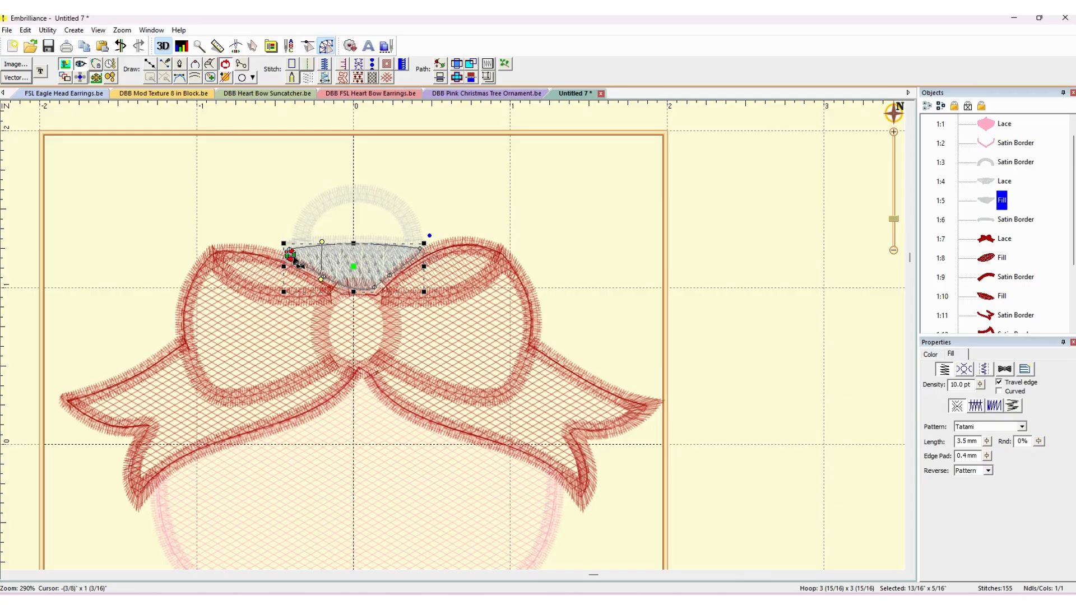
# Separate the start and stop markers at the left end of the cap's satin border and reverse its outline points.
pyautogui.click(992, 223)
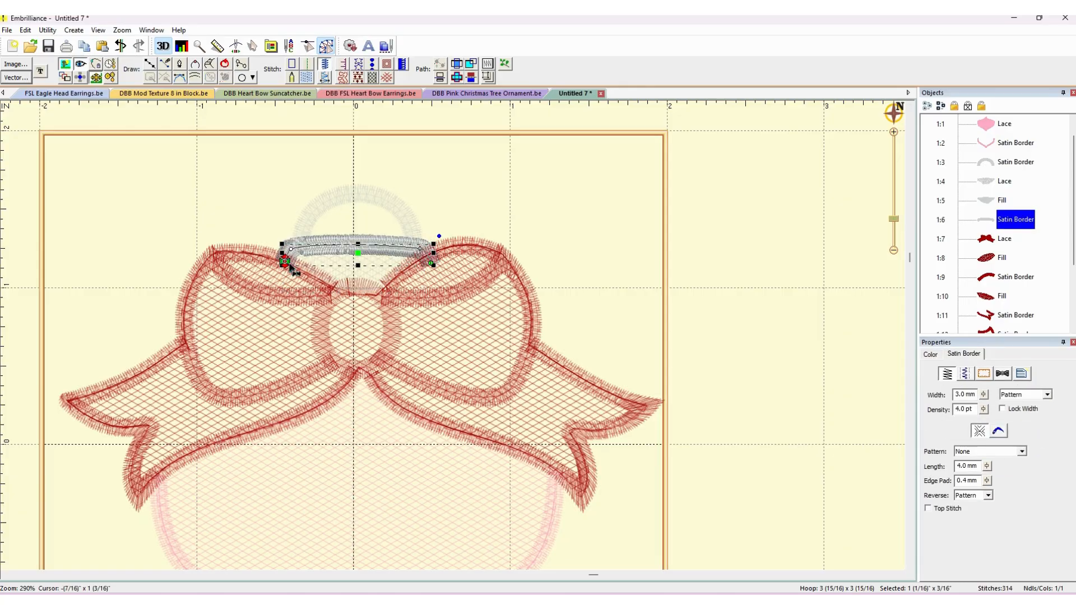
pyautogui.moveTo(289, 265); pyautogui.dragTo(289, 258)
pyautogui.click(72, 30)
pyautogui.moveTo(123, 44)
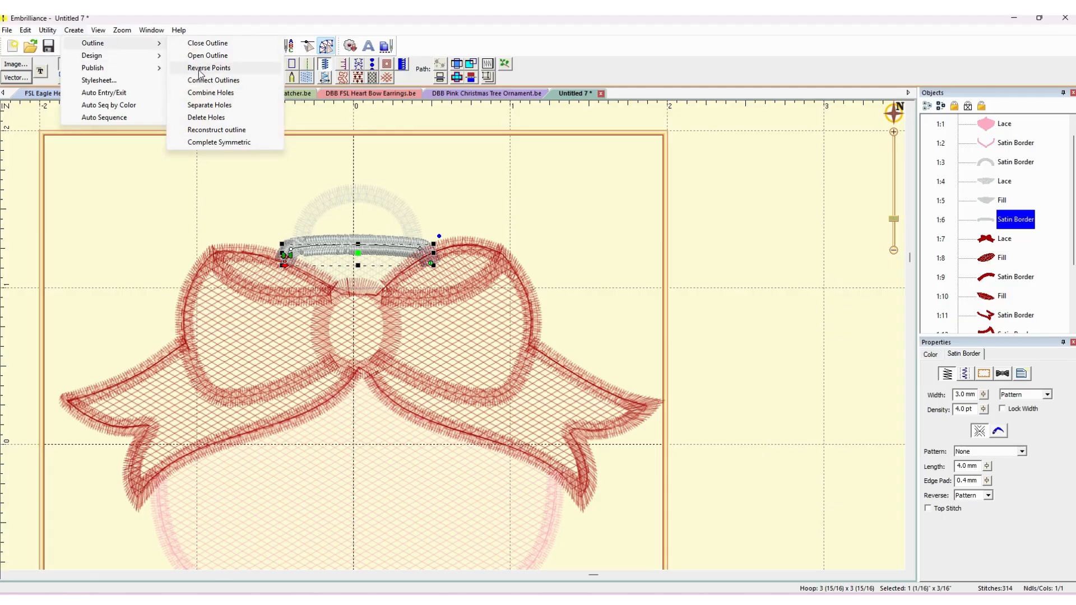
pyautogui.click(200, 69)
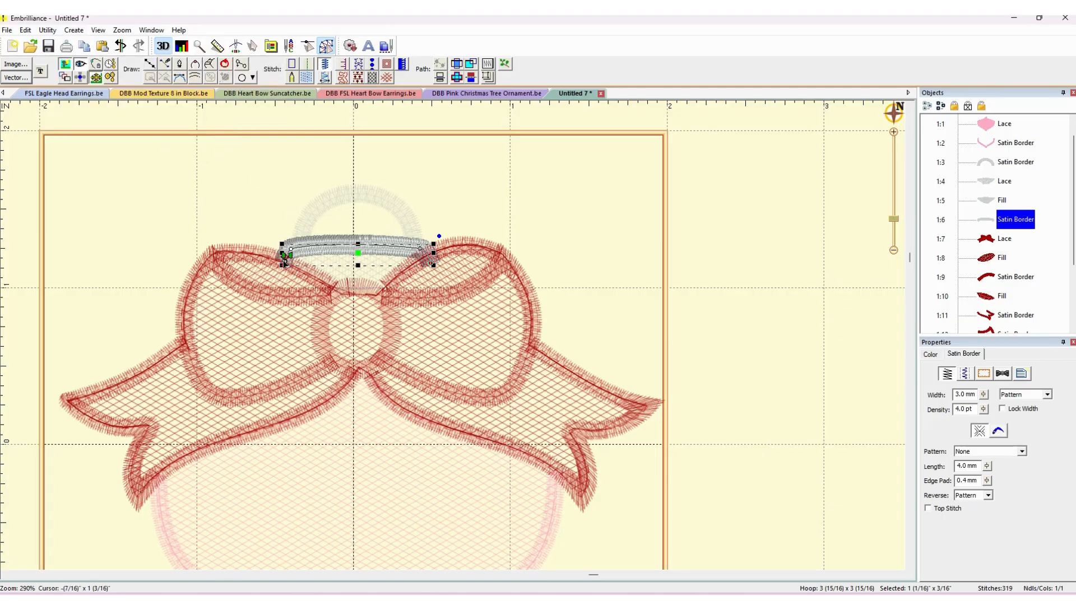
# Place the cap satin border's stop point at its right end and its start point at the left end.
pyautogui.click(430, 265)
pyautogui.moveTo(290, 259); pyautogui.dragTo(283, 268)
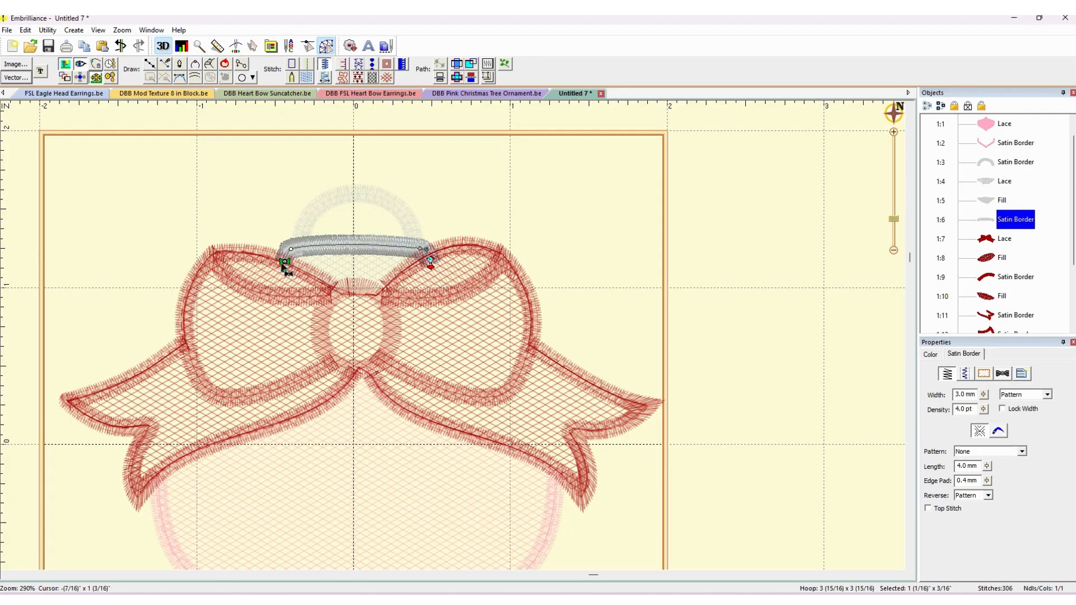
pyautogui.moveTo(285, 261)
pyautogui.mouseDown()
pyautogui.moveTo(295, 257)
pyautogui.moveTo(289, 247)
pyautogui.moveTo(275, 257)
pyautogui.moveTo(284, 261)
pyautogui.mouseUp()
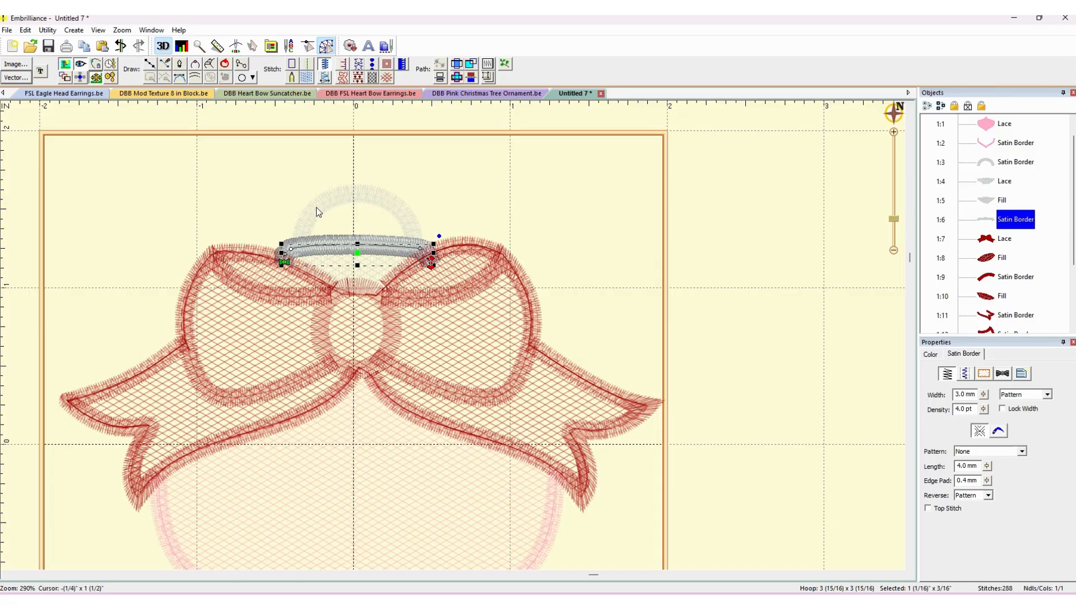
pyautogui.click(270, 197)
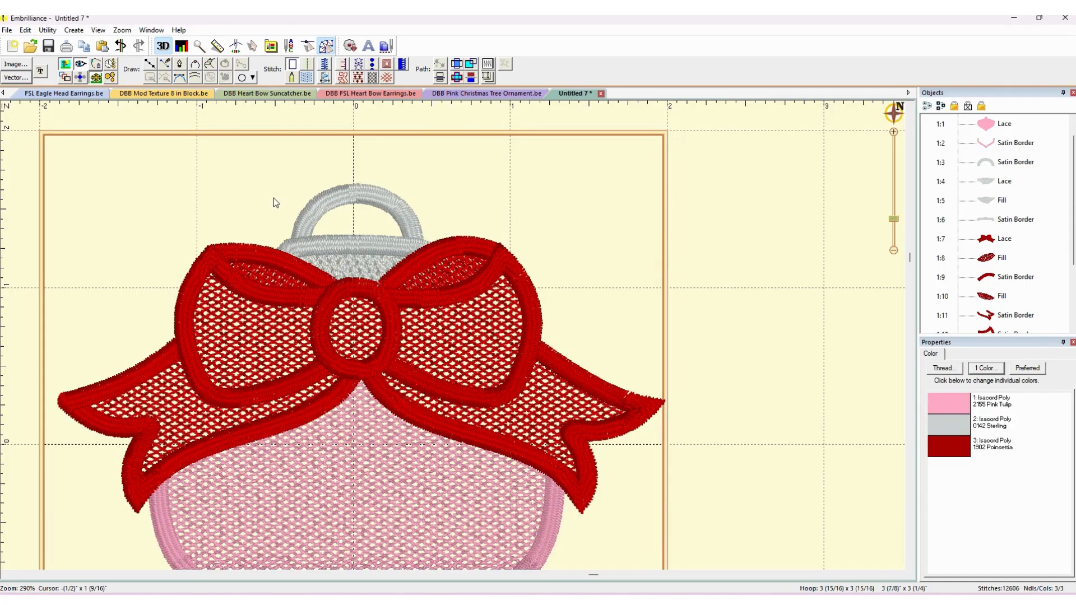
# Delete the right end node of the cap's satin border and nudge the new end node slightly inward.
pyautogui.click(424, 250)
pyautogui.click(430, 263)
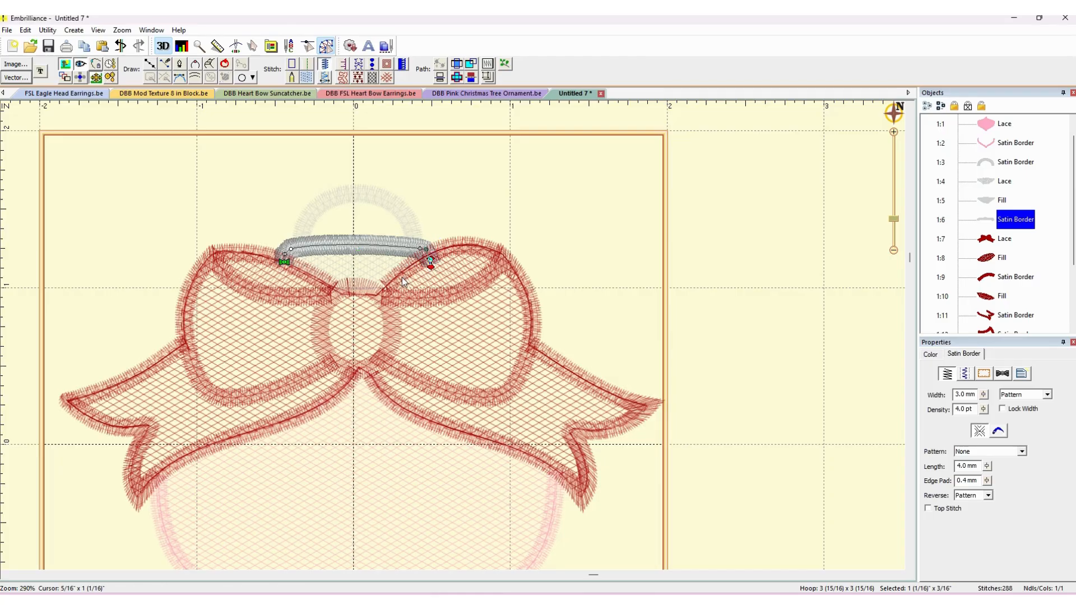
pyautogui.press('Delete')
pyautogui.click(419, 250)
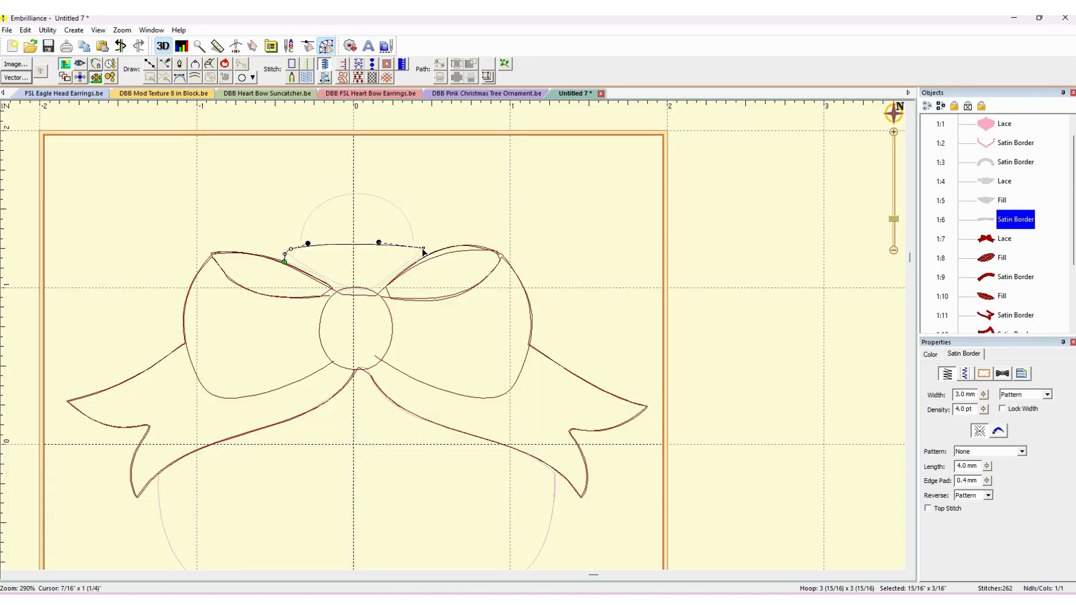
pyautogui.moveTo(423, 250); pyautogui.dragTo(420, 247)
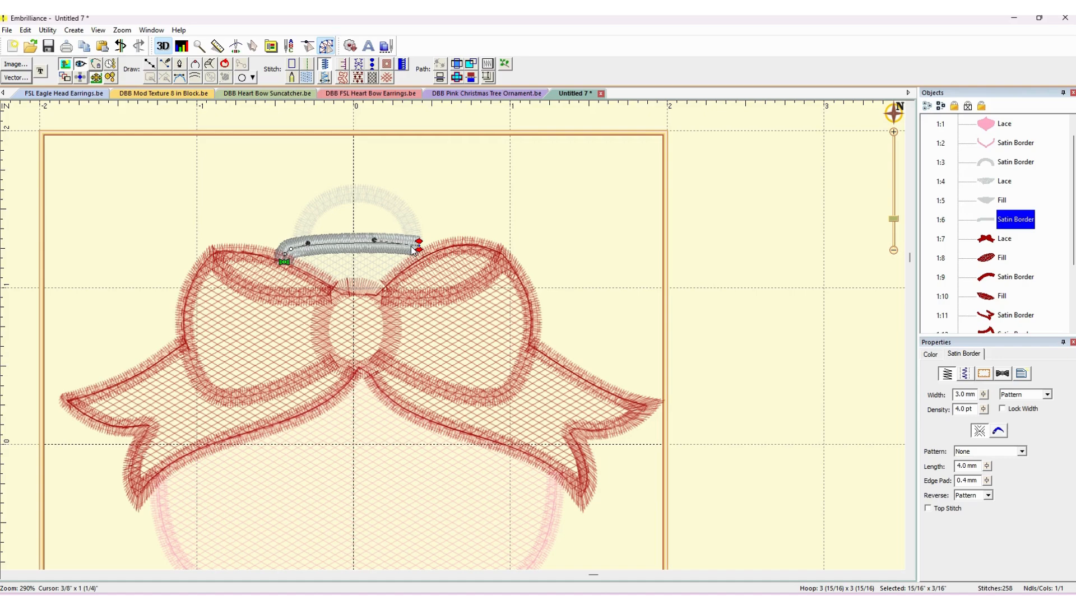
# Extend the right end of the cap's satin border down behind the bow and place its stop point at that end.
pyautogui.click(412, 246)
pyautogui.moveTo(418, 245); pyautogui.dragTo(425, 258)
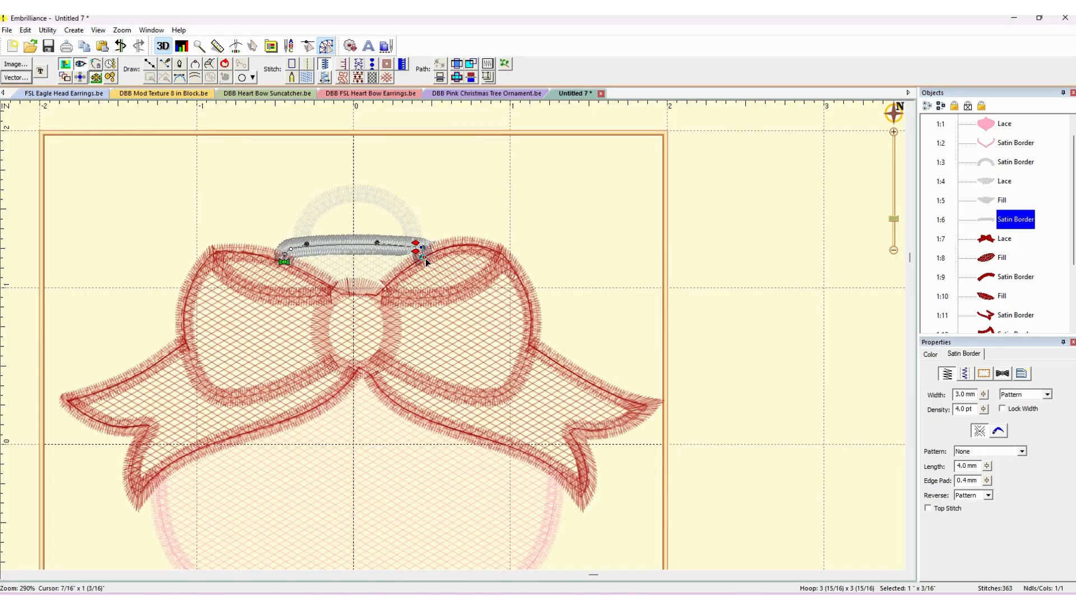
pyautogui.press('Delete')
pyautogui.moveTo(415, 251); pyautogui.dragTo(430, 267)
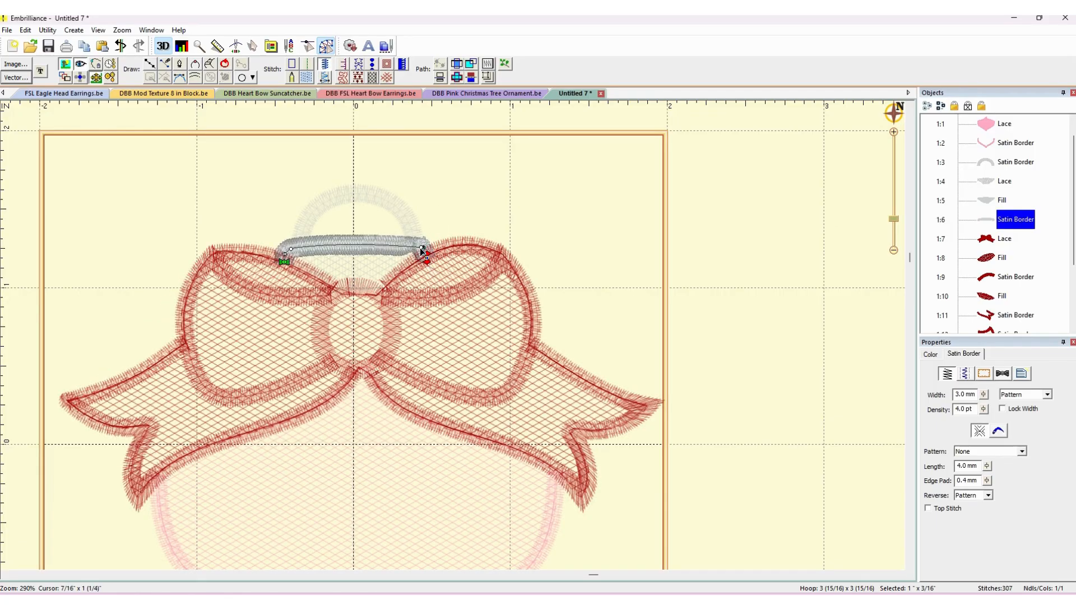
# Rebuild the cap border's right corner by deleting the old corner node, converting a nearby node to Cusp and raising it into the corner.
pyautogui.click(421, 249)
pyautogui.click(420, 248)
pyautogui.press('Delete')
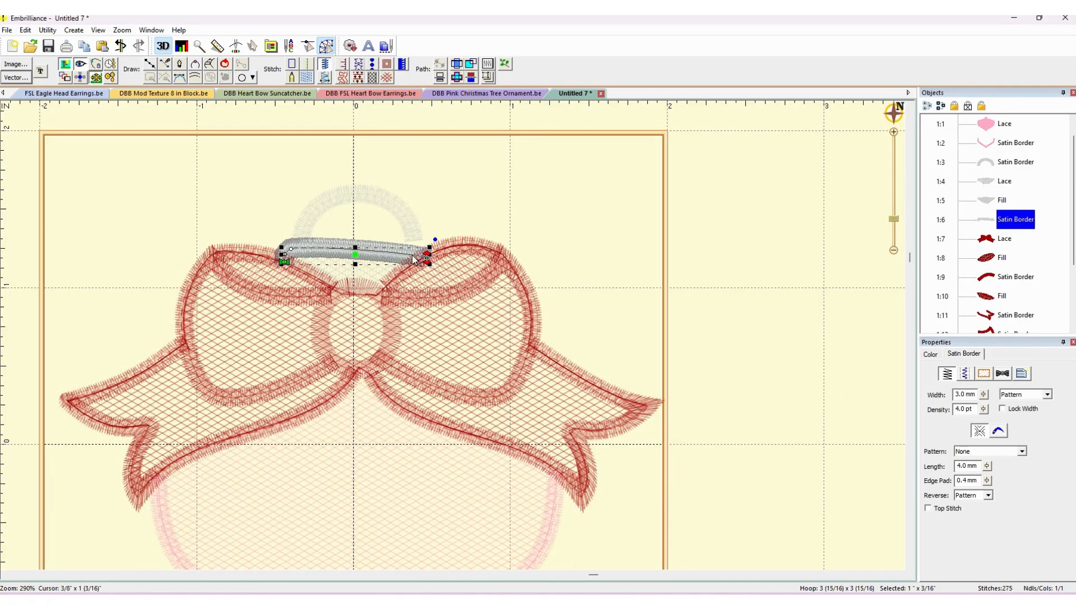
pyautogui.click(405, 259)
pyautogui.rightClick(404, 255)
pyautogui.click(416, 262)
pyautogui.rightClick(404, 255)
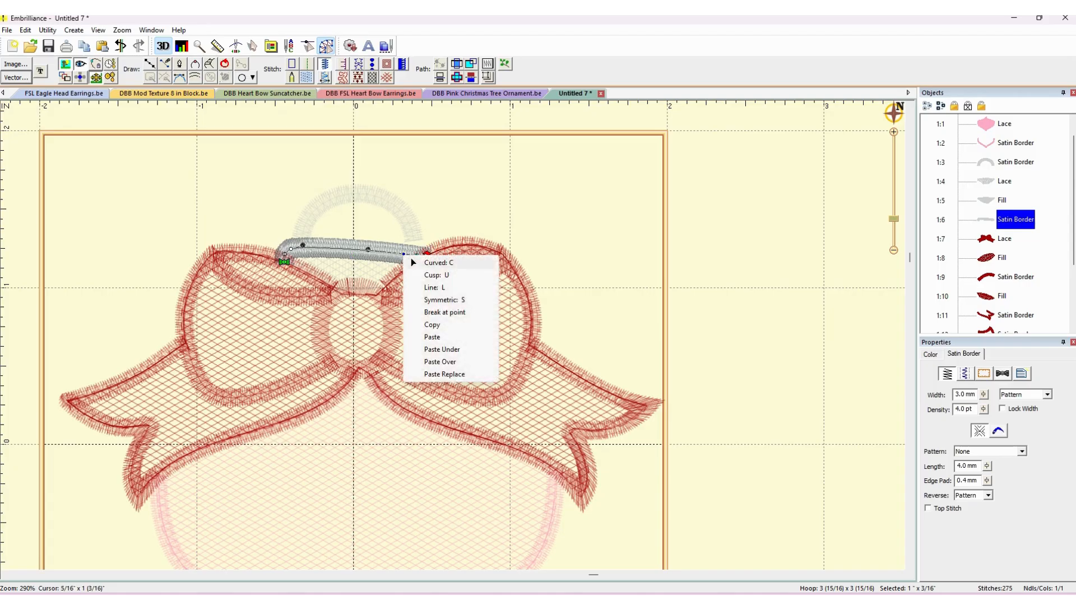
pyautogui.click(430, 276)
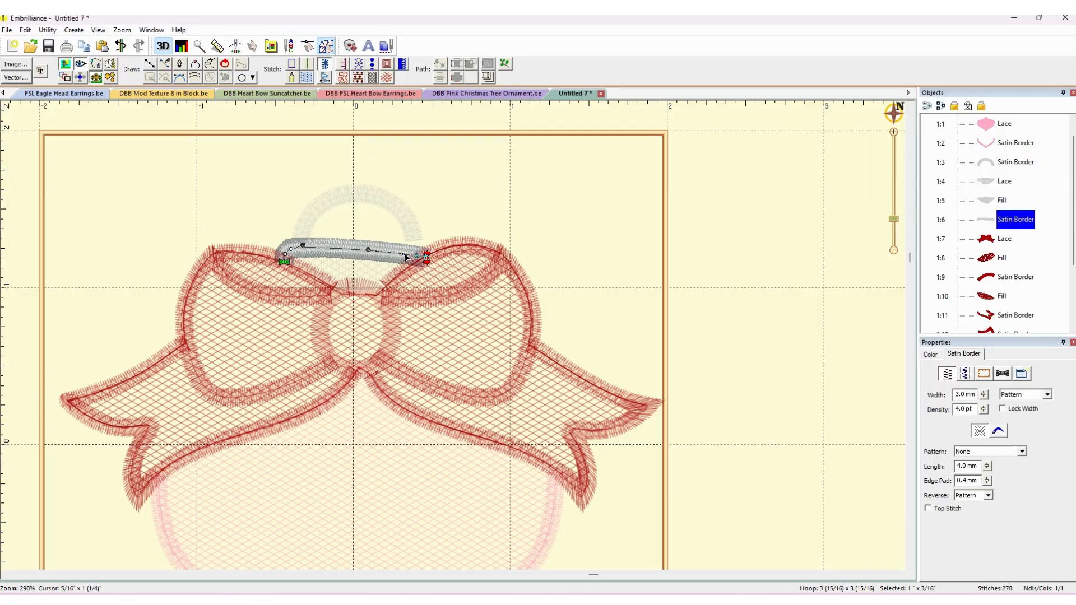
pyautogui.moveTo(405, 258); pyautogui.dragTo(419, 248)
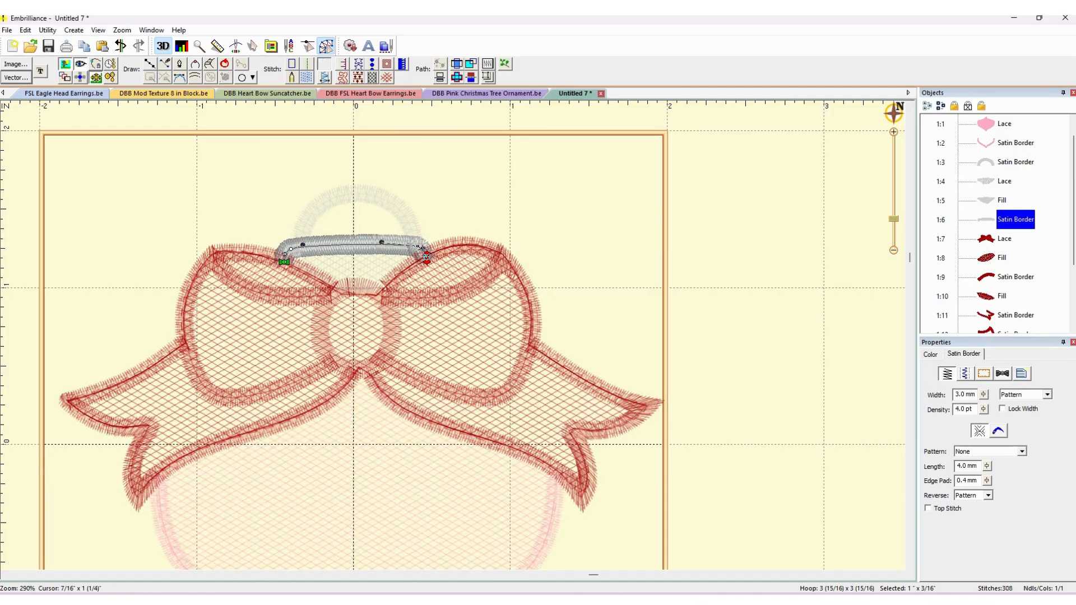
# Move the silver hanger loop slightly down so it overlaps the cap's satin border.
pyautogui.click(320, 213)
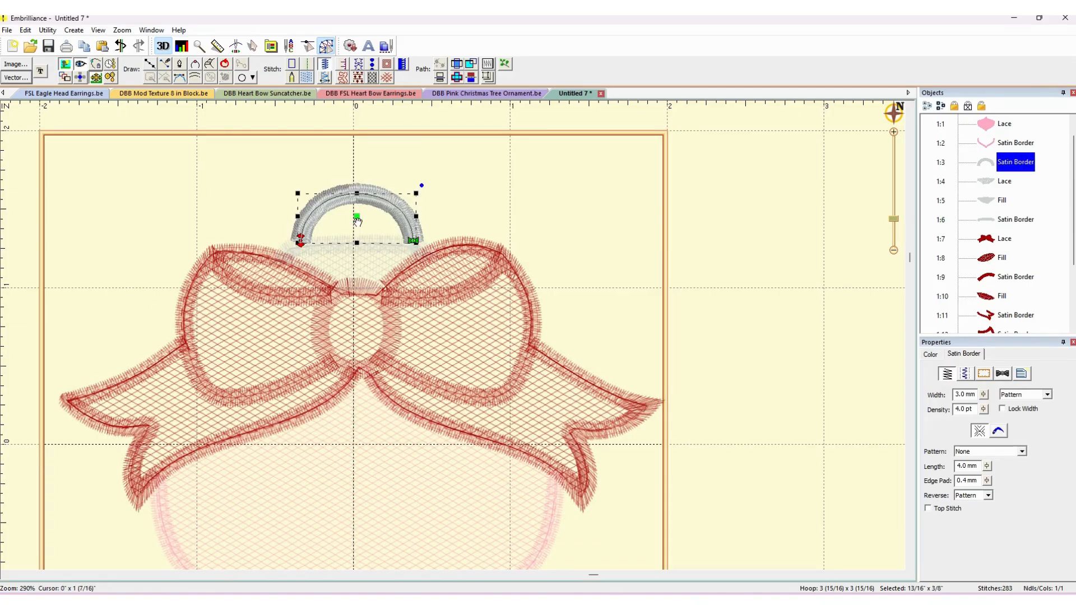
pyautogui.moveTo(357, 221); pyautogui.dragTo(356, 228)
pyautogui.click(425, 207)
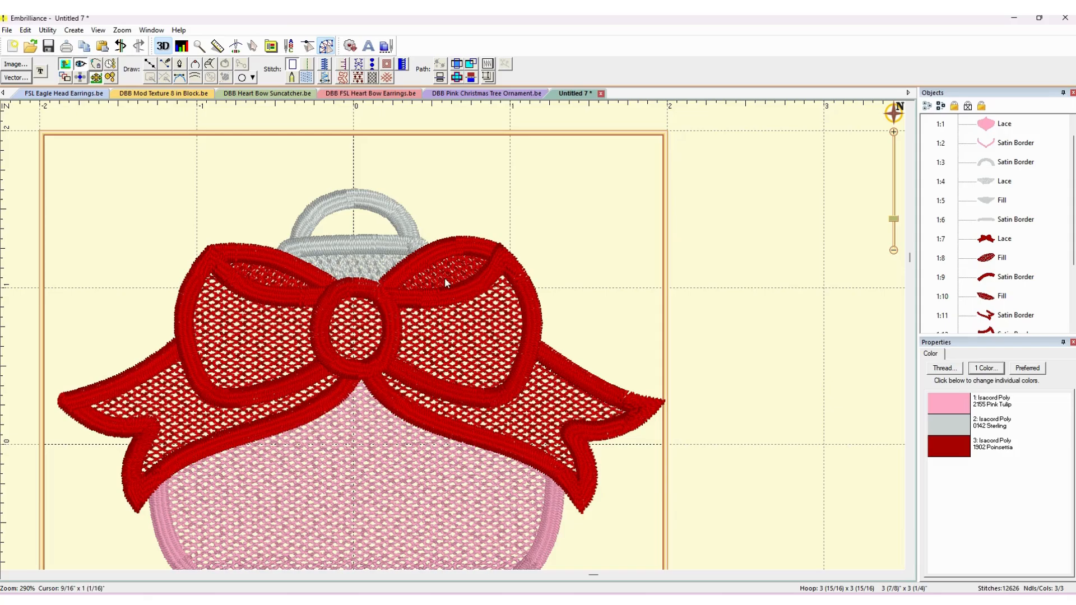
# Place the bow lace's stop point at the left loop's upper left corner and its start point at the right tail's lower tip.
pyautogui.click(987, 238)
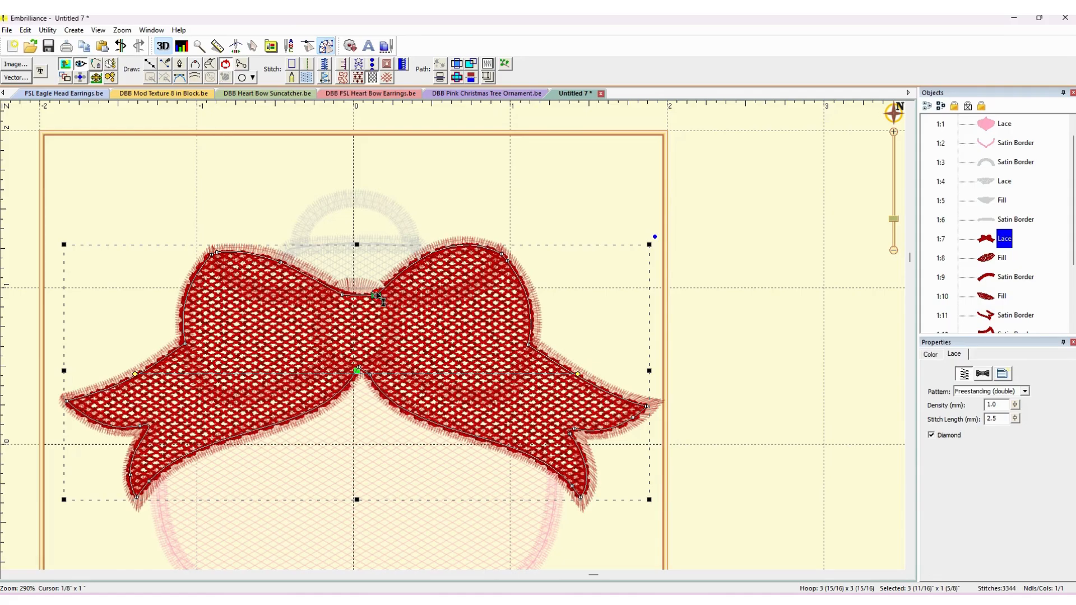
pyautogui.moveTo(377, 293)
pyautogui.mouseDown()
pyautogui.moveTo(198, 252)
pyautogui.moveTo(214, 237)
pyautogui.mouseUp()
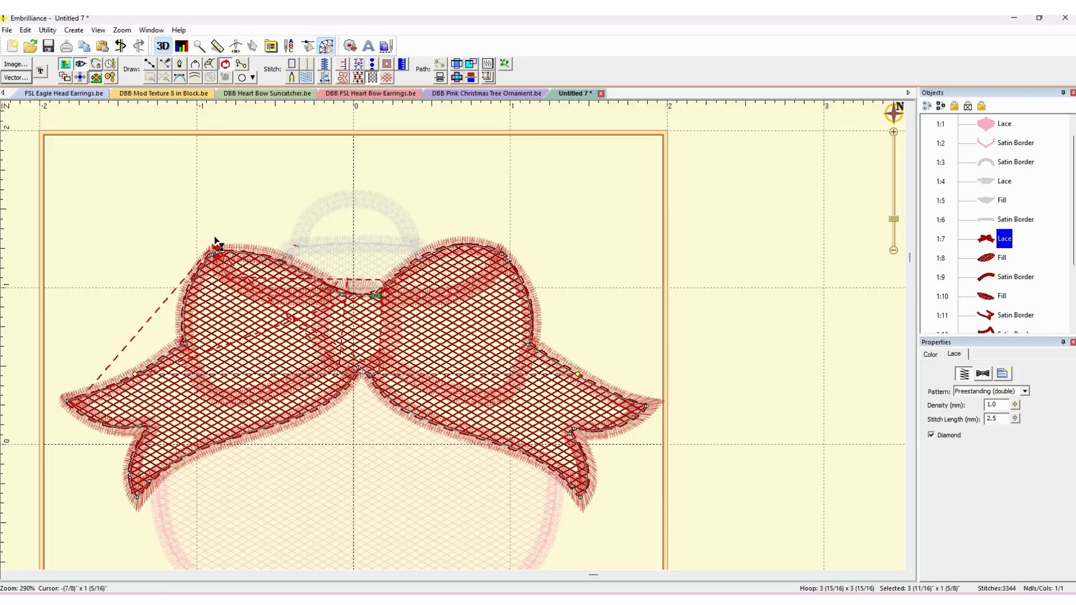
pyautogui.moveTo(376, 296); pyautogui.dragTo(599, 534)
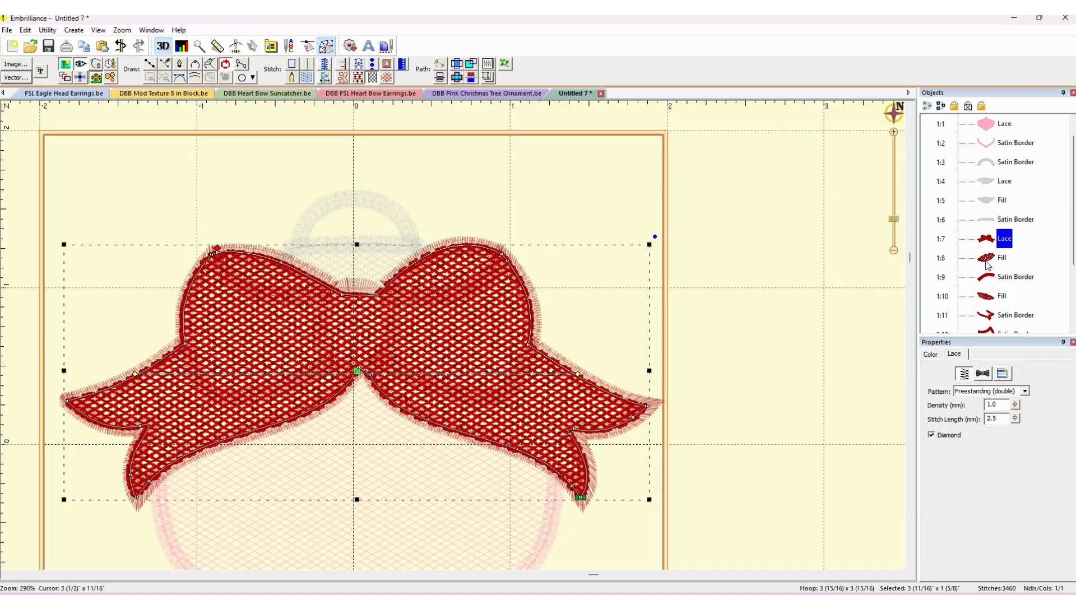
# Reorder the left bow loop's fill to stitch directly after the bow lace, and reselect the bow lace.
pyautogui.click(988, 298)
pyautogui.moveTo(995, 273); pyautogui.dragTo(985, 250)
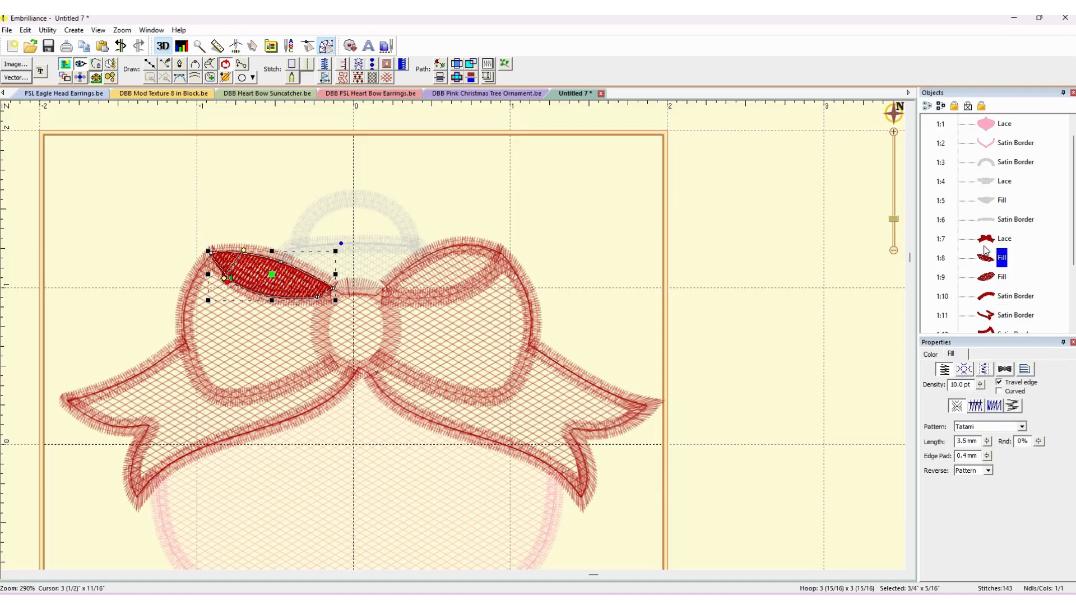
pyautogui.click(987, 240)
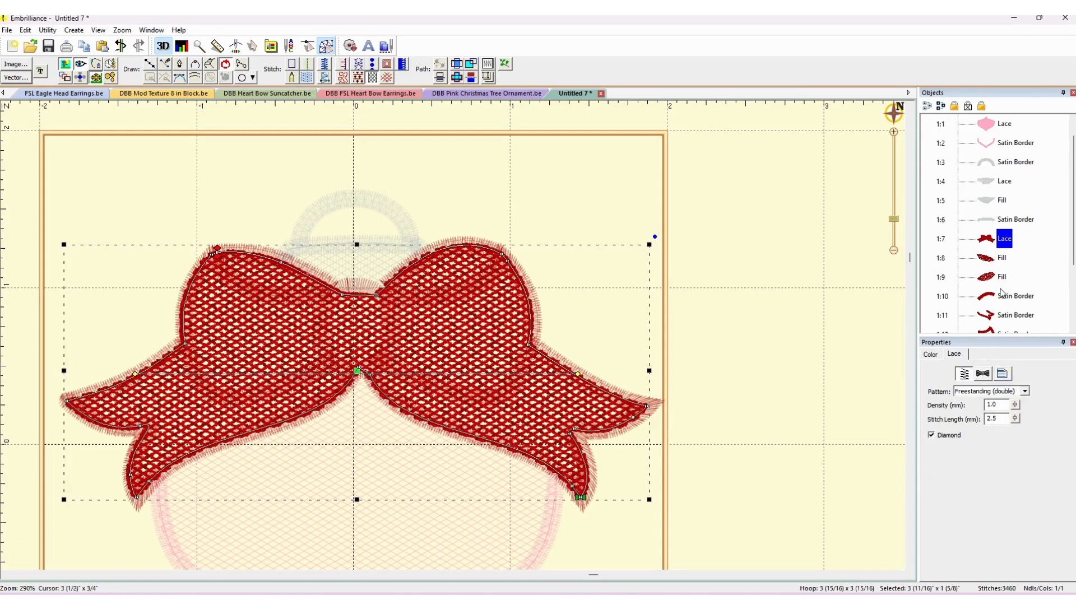
# Place the left bow loop fill's start point at its upper left corner and its stop point at the inner end beside the knot.
pyautogui.click(991, 259)
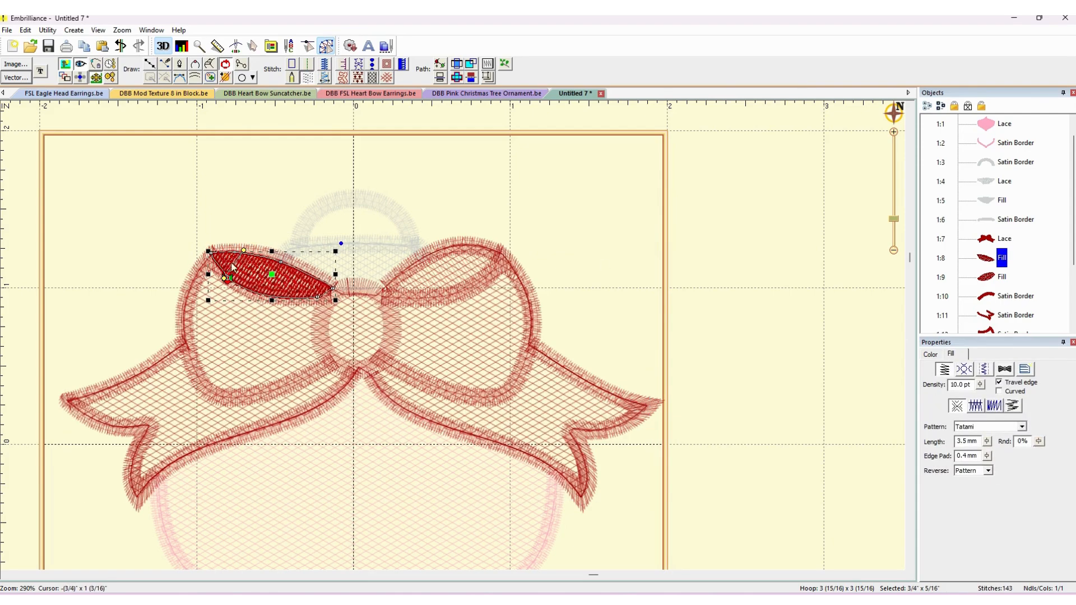
pyautogui.moveTo(232, 282); pyautogui.dragTo(211, 253)
pyautogui.click(225, 64)
pyautogui.click(230, 284)
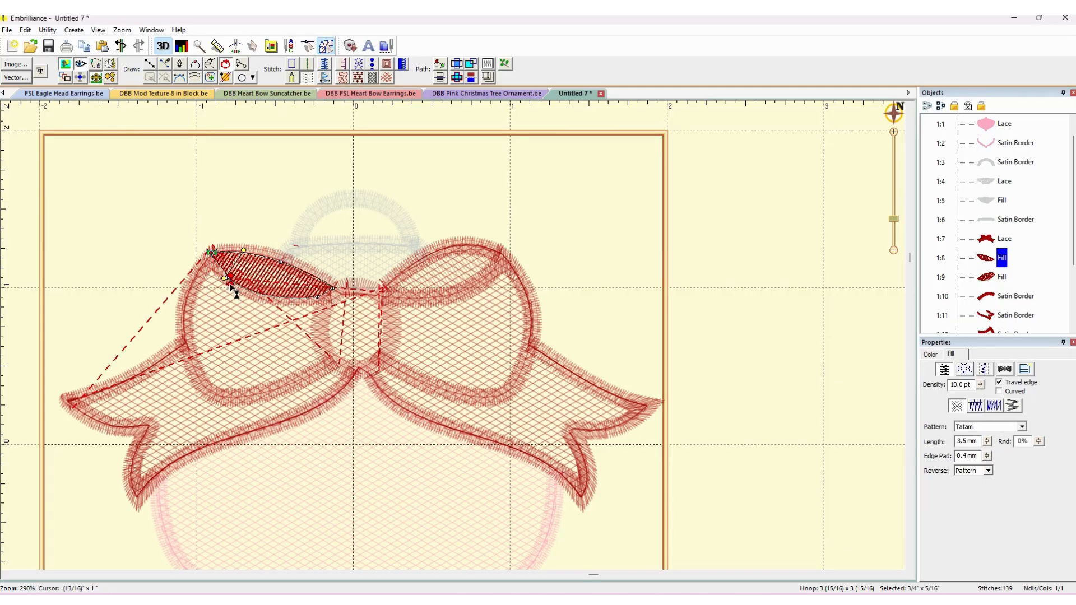
pyautogui.click(346, 296)
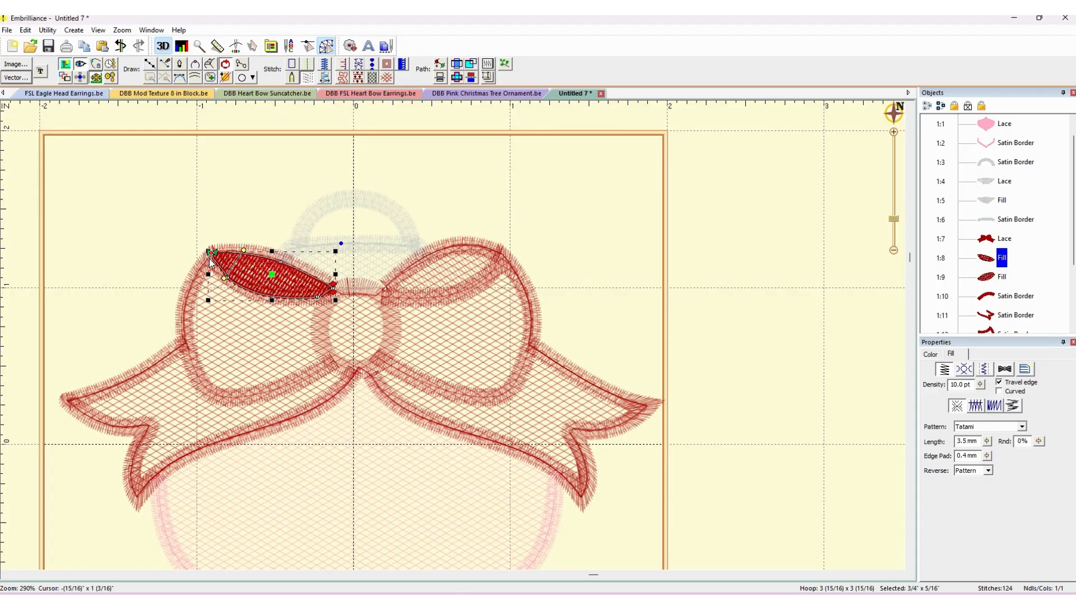
# Draw a short Run line across the top of the bow knot, linking the left loop's fill to the right loop's fill.
pyautogui.click(151, 65)
pyautogui.click(331, 290)
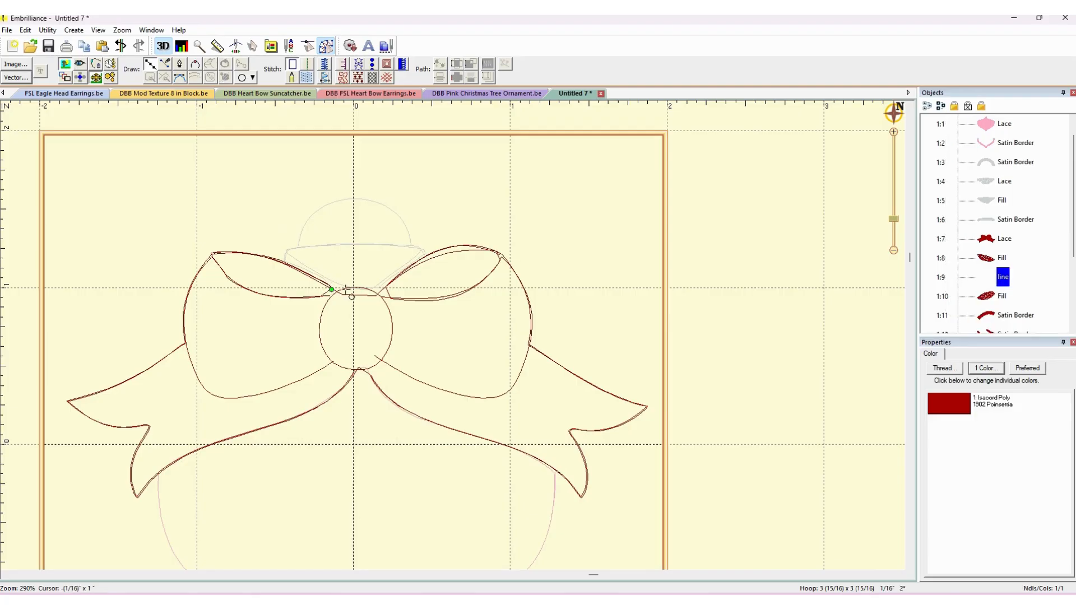
pyautogui.click(348, 288)
pyautogui.click(368, 288)
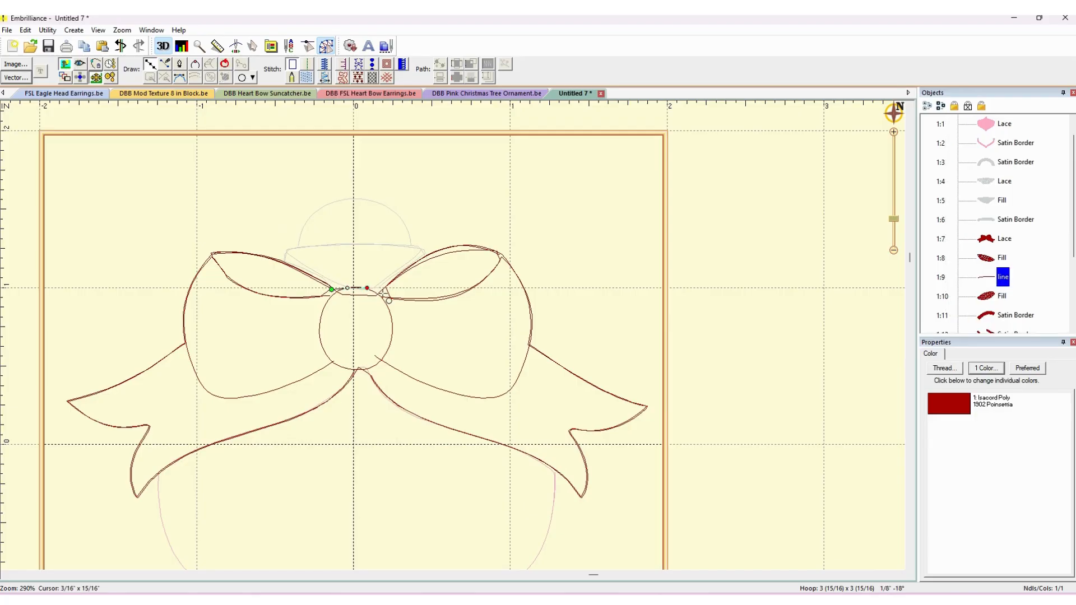
pyautogui.click(385, 287)
pyautogui.press('Return')
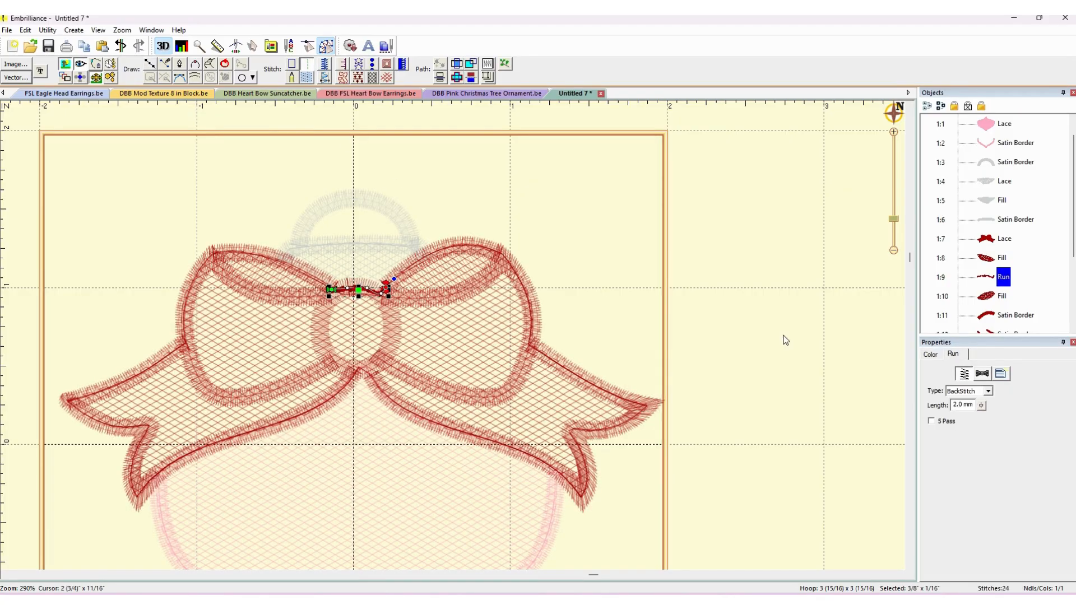
# Set the stitch type of the run across the knot's top to Single and open its tie settings.
pyautogui.click(988, 391)
pyautogui.click(985, 408)
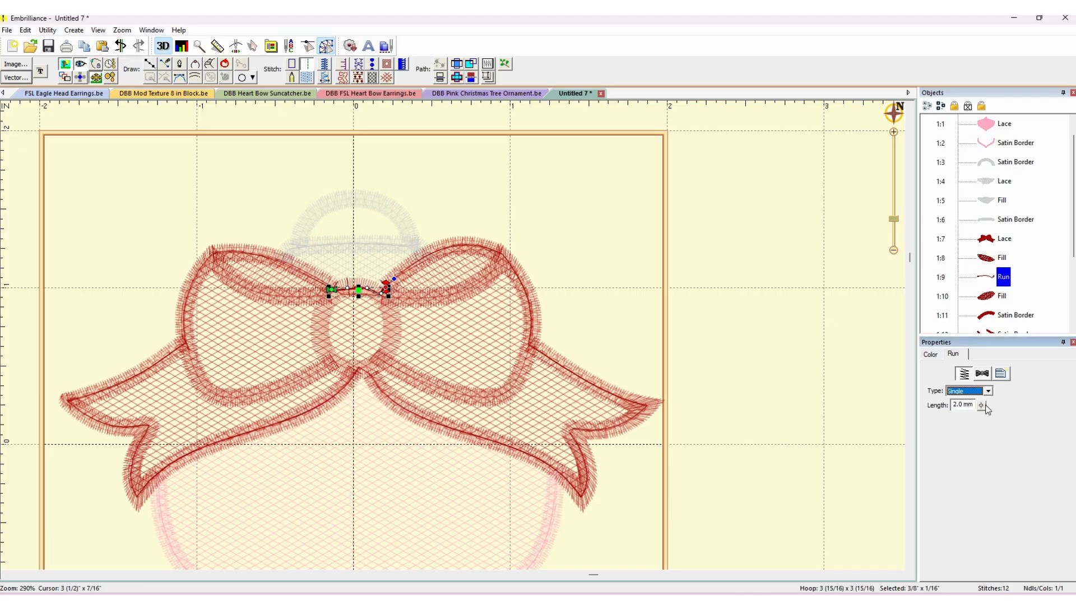
pyautogui.click(982, 406)
pyautogui.moveTo(985, 459); pyautogui.dragTo(985, 447)
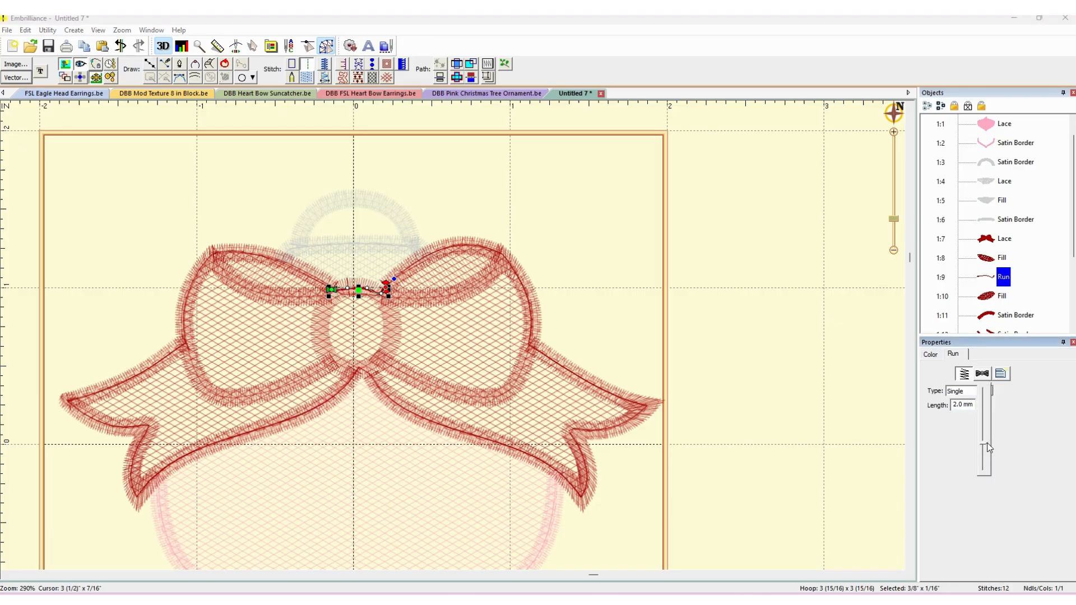
pyautogui.click(982, 374)
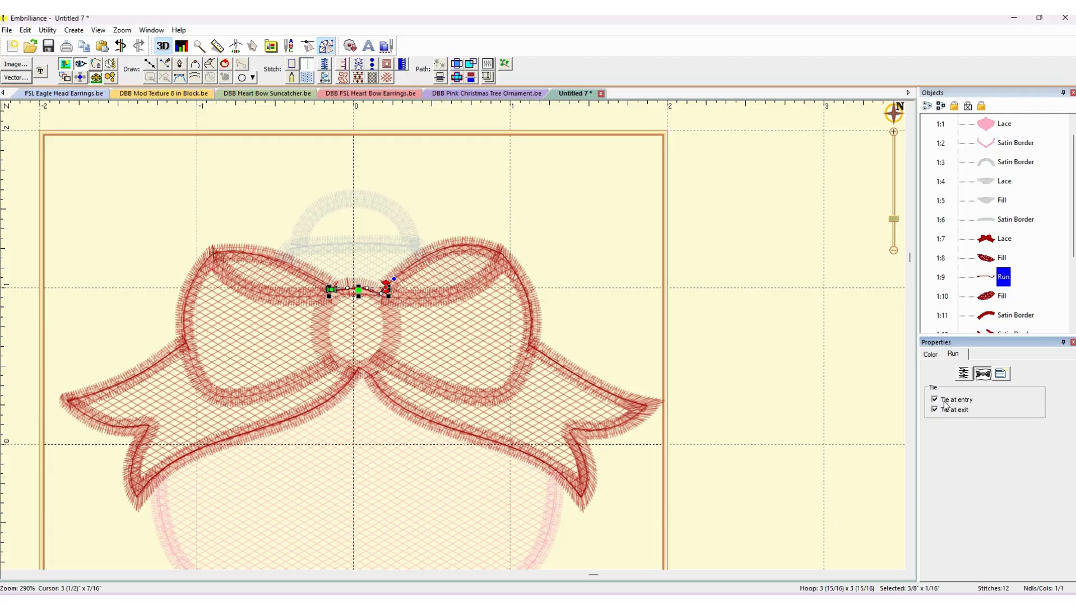
# Place the right bow loop fill's start point at the inner end beside the knot and its stop point at the outer upper corner.
pyautogui.click(988, 297)
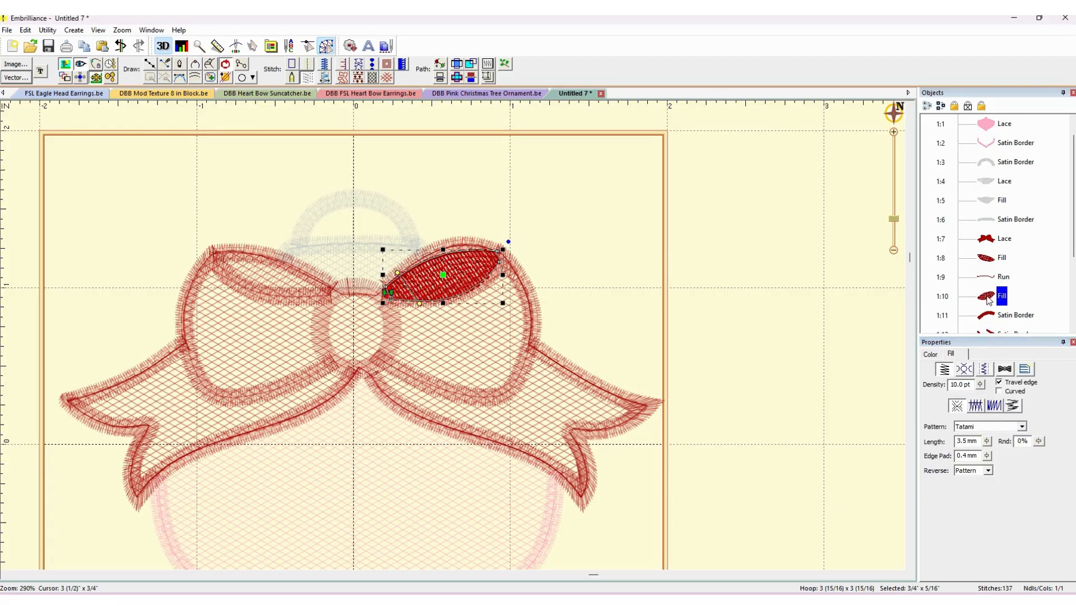
pyautogui.moveTo(391, 293); pyautogui.dragTo(391, 294)
pyautogui.moveTo(498, 249); pyautogui.dragTo(508, 240)
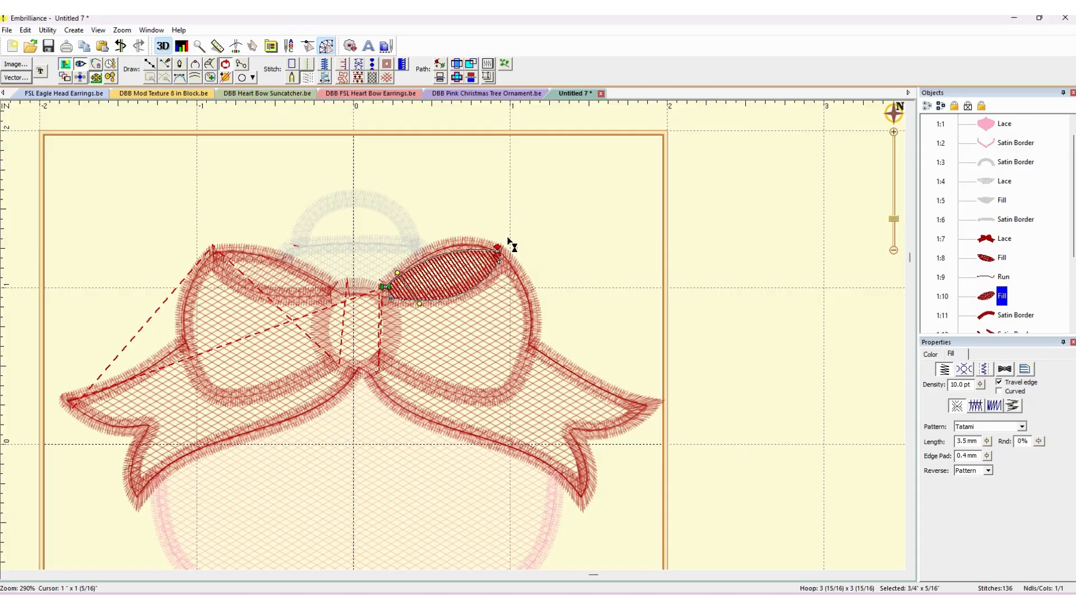
pyautogui.moveTo(508, 240); pyautogui.dragTo(509, 241)
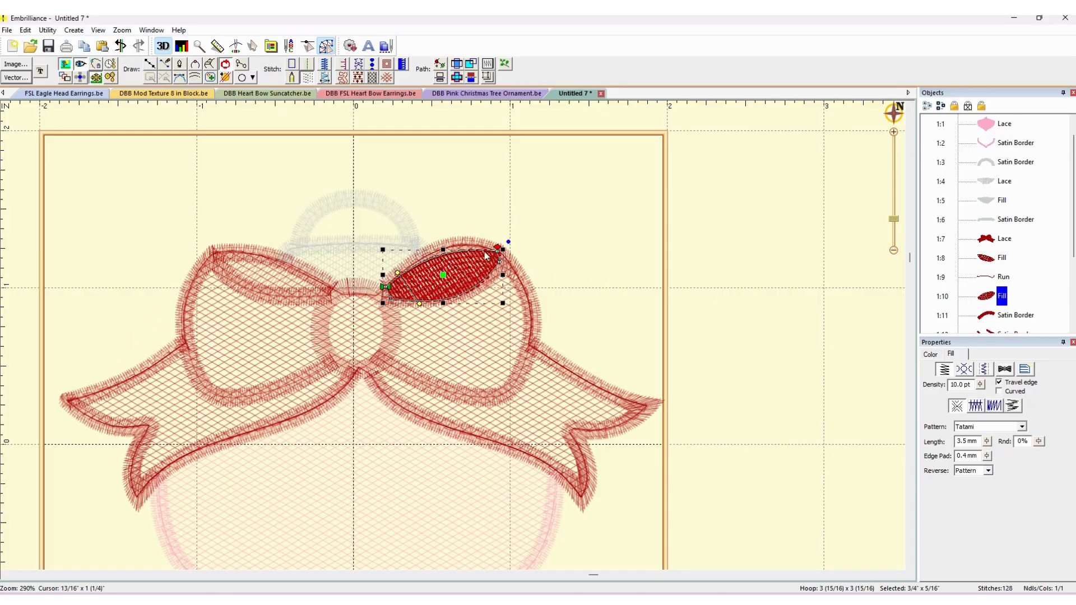
# Raise the right loop fill's outer corner node slightly and convert it to Cusp, and deselect the fill.
pyautogui.moveTo(497, 252)
pyautogui.mouseDown()
pyautogui.moveTo(438, 242)
pyautogui.moveTo(496, 248)
pyautogui.mouseUp()
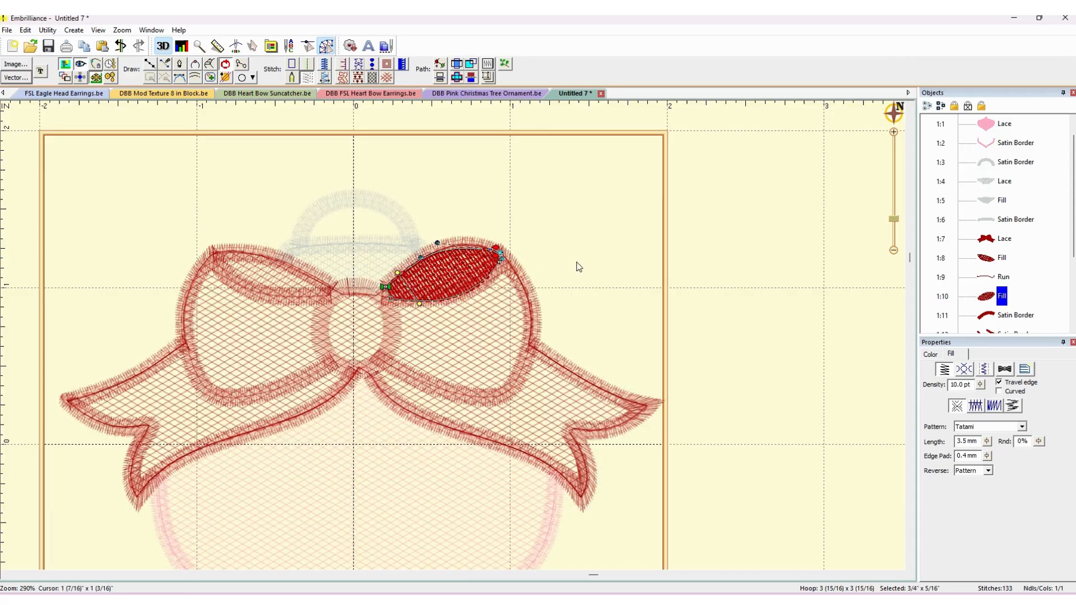
pyautogui.rightClick(491, 254)
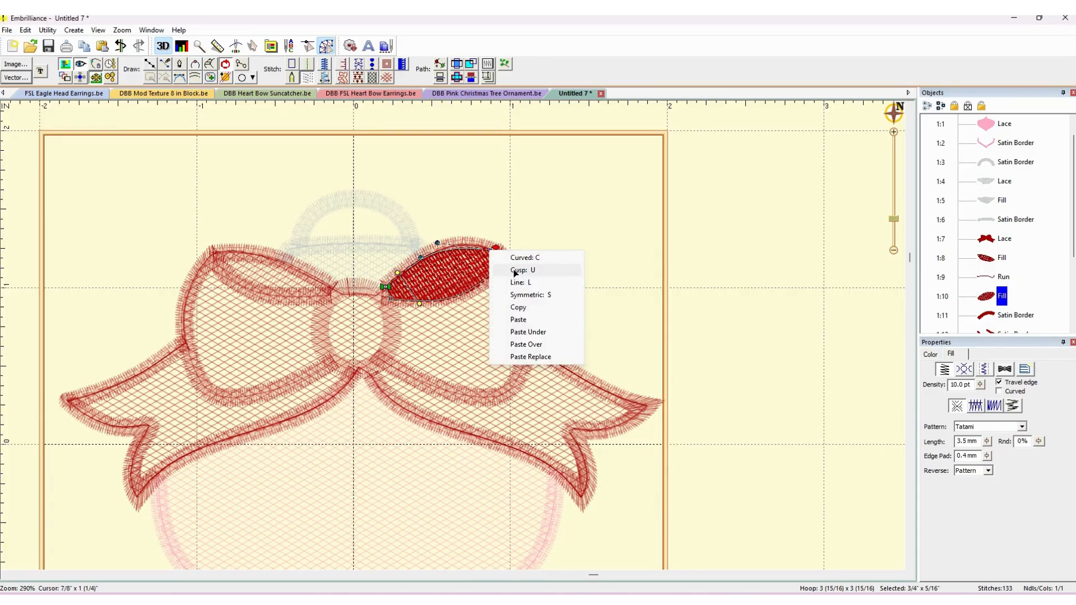
pyautogui.click(515, 271)
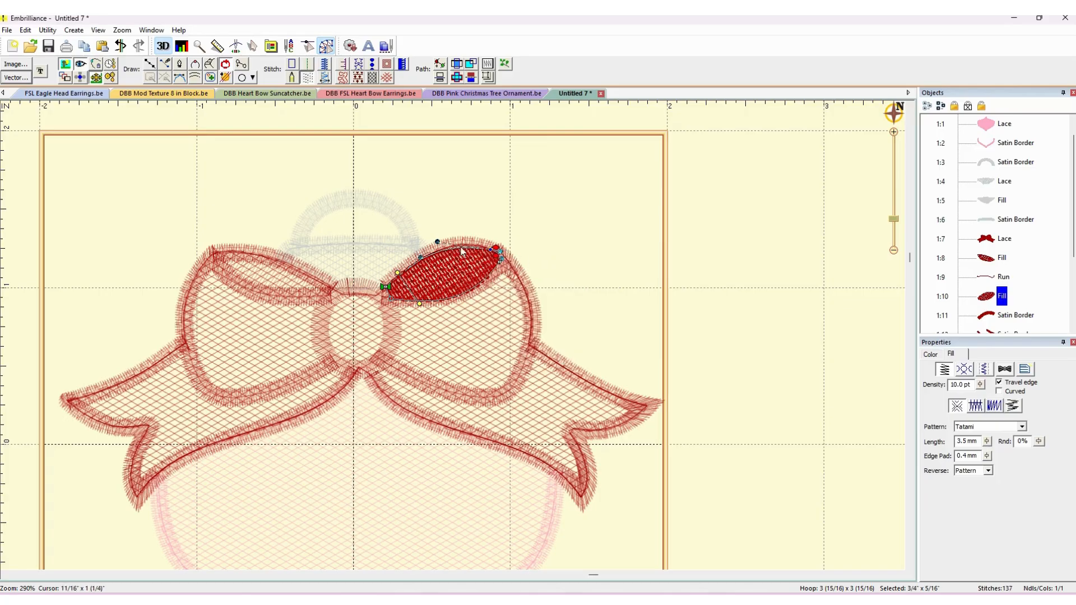
pyautogui.click(617, 279)
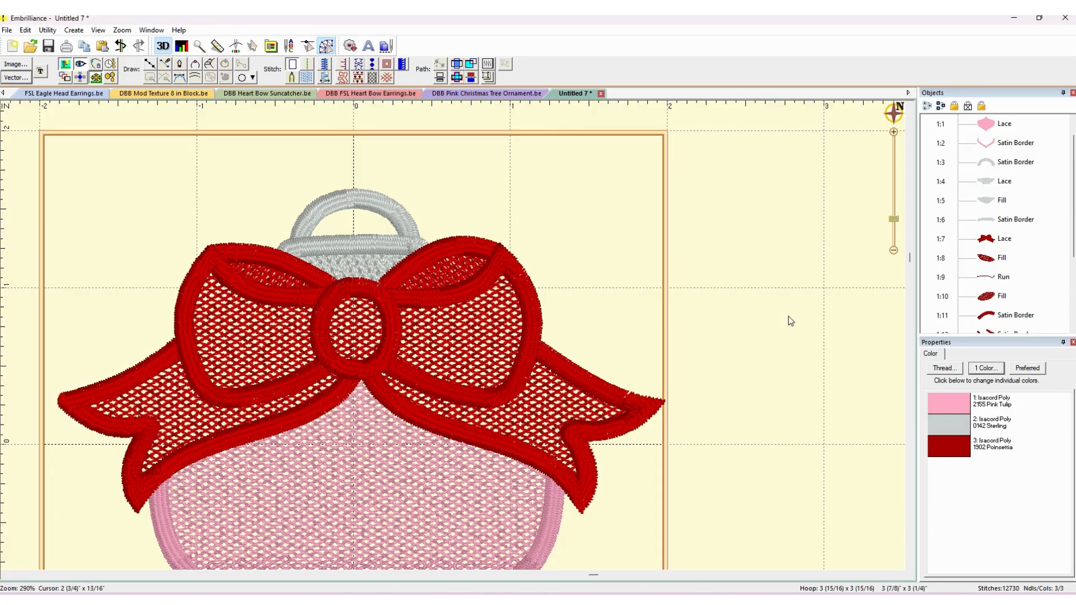
# Move the start point of the right loop's upper satin border to its outer corner, where the neighbouring fill stops.
pyautogui.click(996, 296)
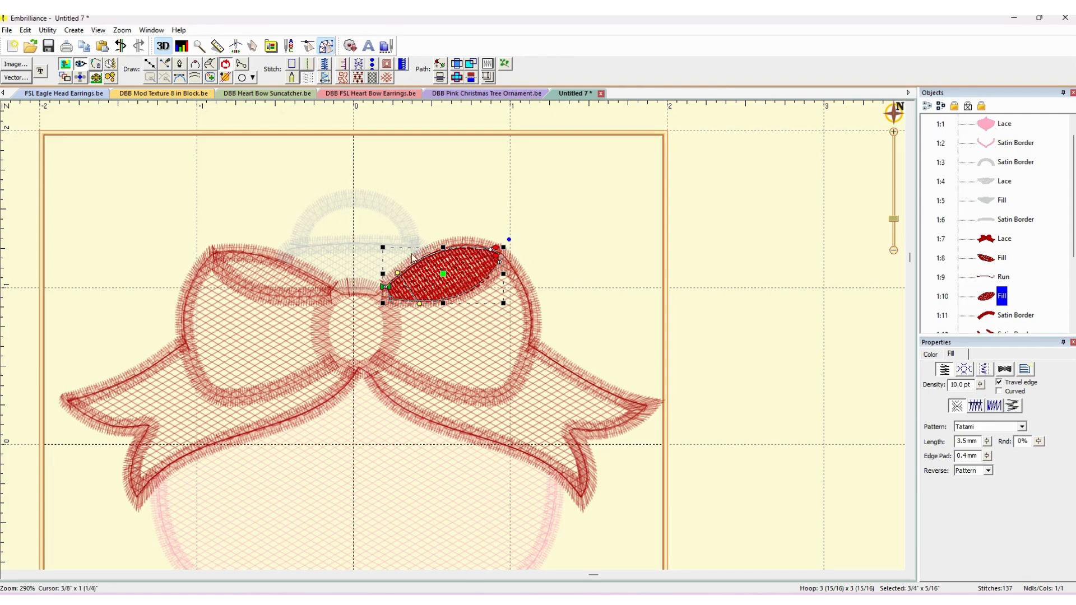
pyautogui.click(996, 321)
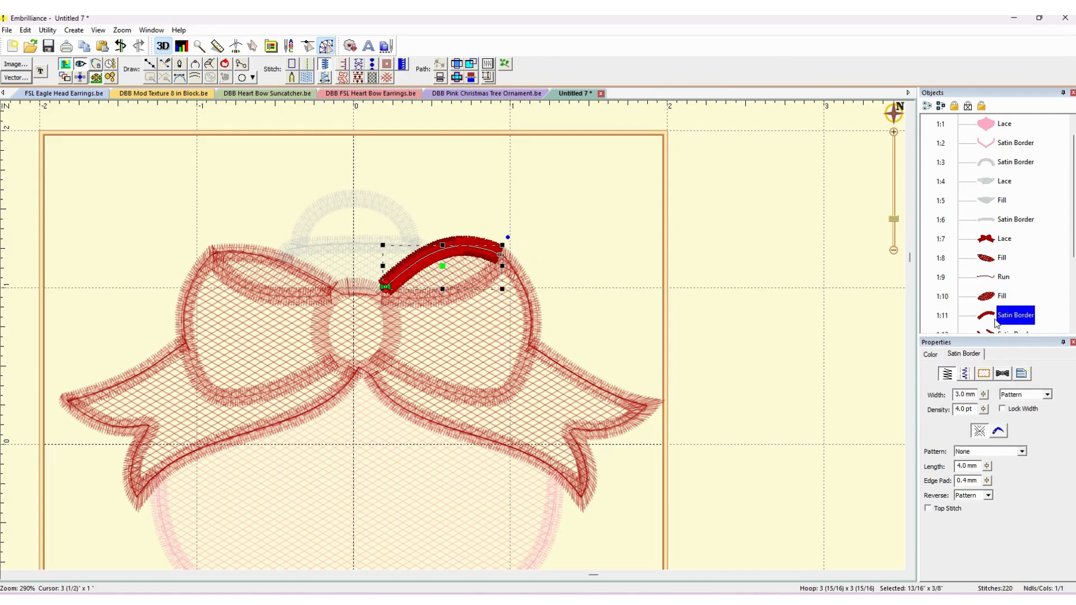
pyautogui.click(988, 297)
pyautogui.click(996, 313)
pyautogui.moveTo(394, 295)
pyautogui.mouseDown()
pyautogui.moveTo(505, 254)
pyautogui.moveTo(508, 262)
pyautogui.moveTo(500, 255)
pyautogui.mouseUp()
pyautogui.click(459, 274)
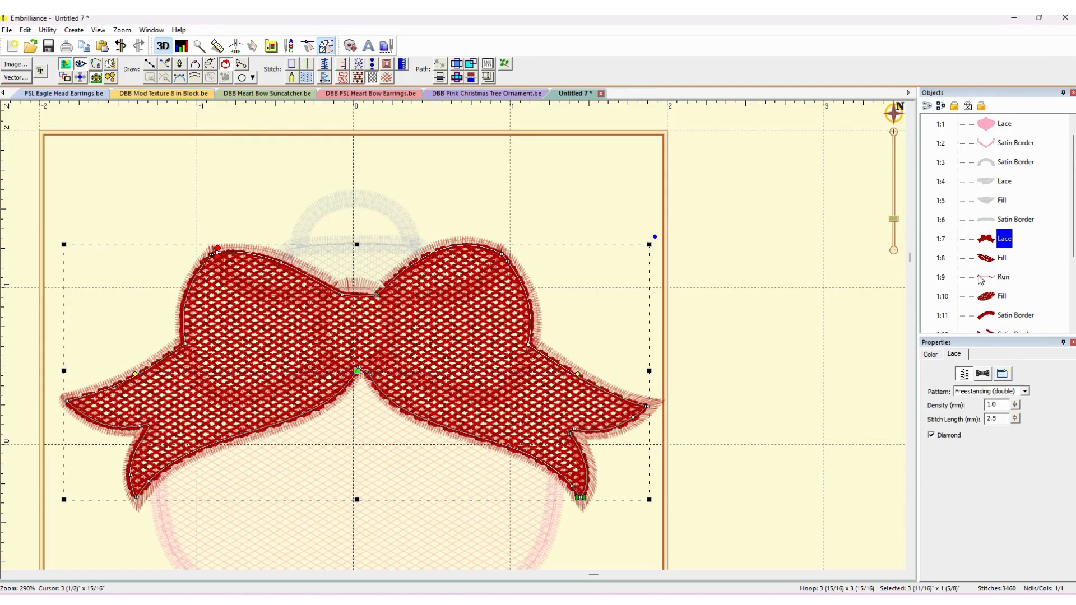
# Reverse the path direction of the right loop's upper satin border so it runs from the outer corner to the knot, and deselect it.
pyautogui.click(986, 282)
pyautogui.click(986, 296)
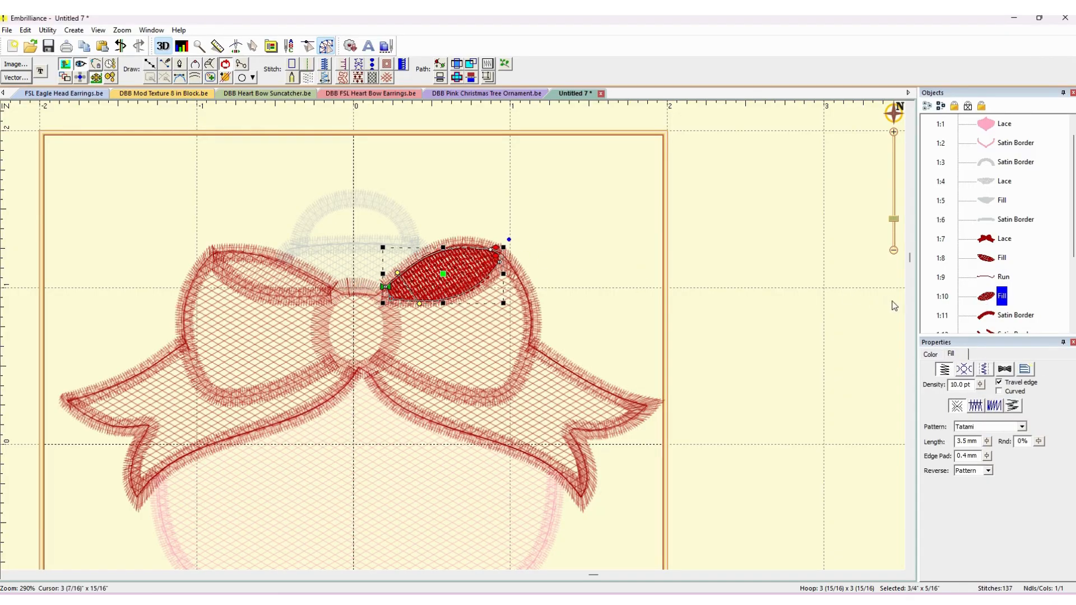
pyautogui.click(998, 317)
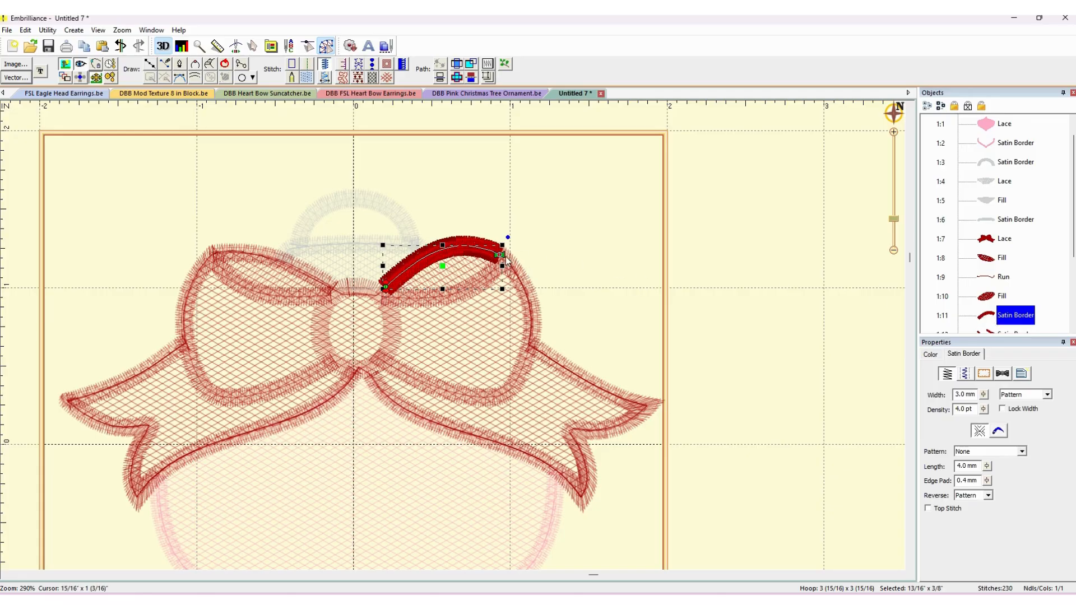
pyautogui.click(73, 30)
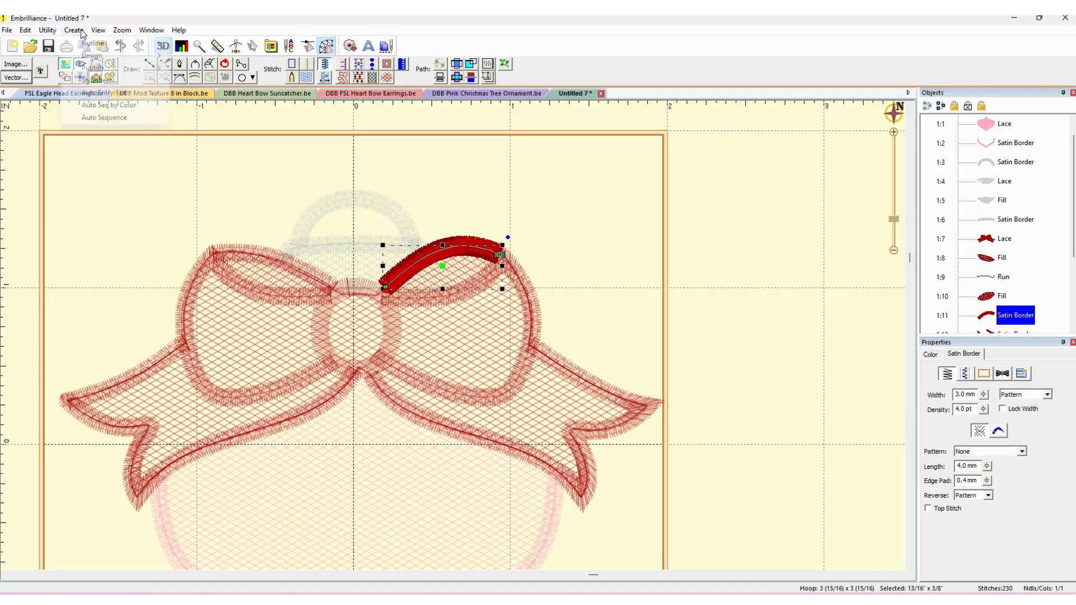
pyautogui.moveTo(92, 42)
pyautogui.click(241, 68)
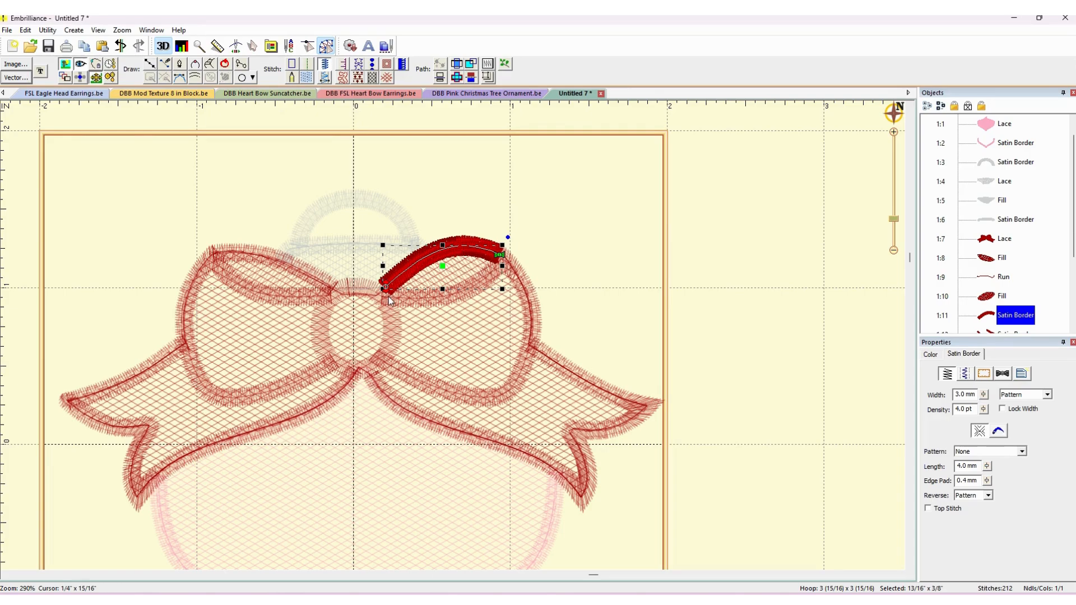
pyautogui.scroll(-1, 1010, 269)
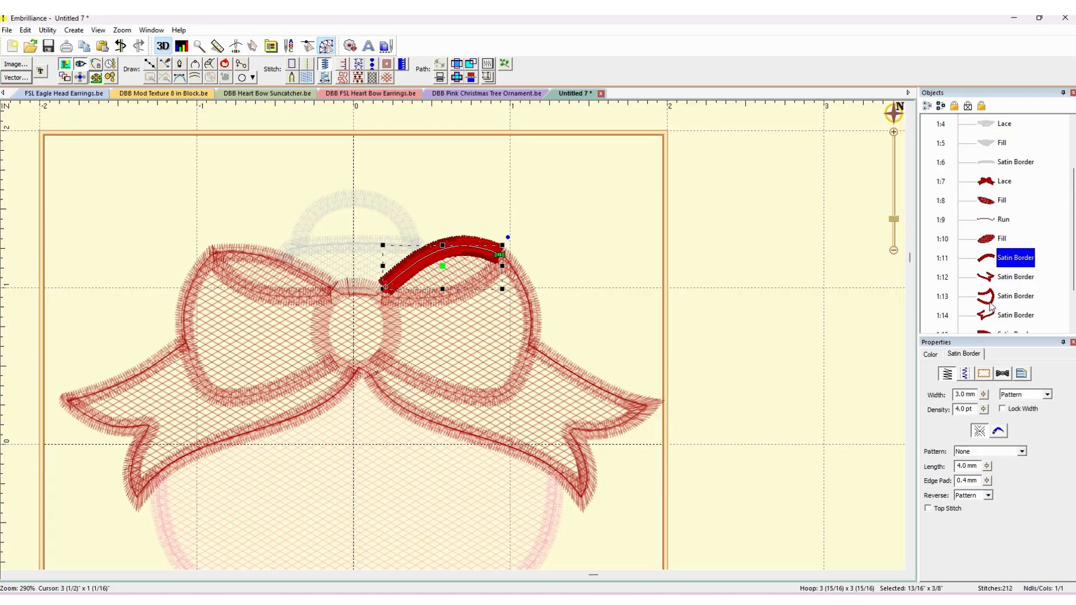
pyautogui.press('Escape')
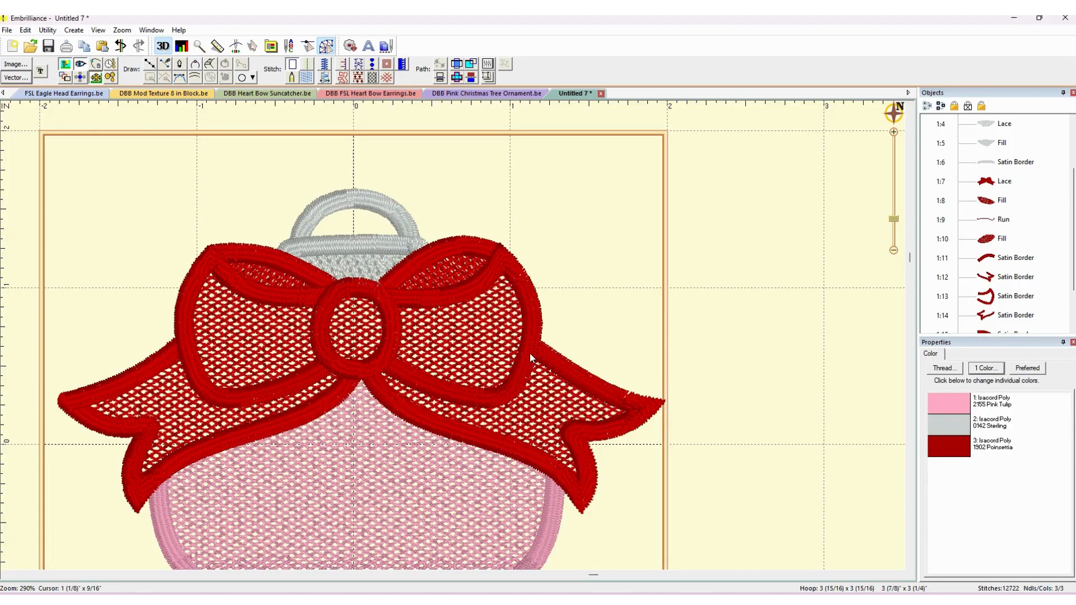
# Draw a line after the right loop's upper border, following the knot's right side from its upper edge down to the right tail.
pyautogui.click(988, 264)
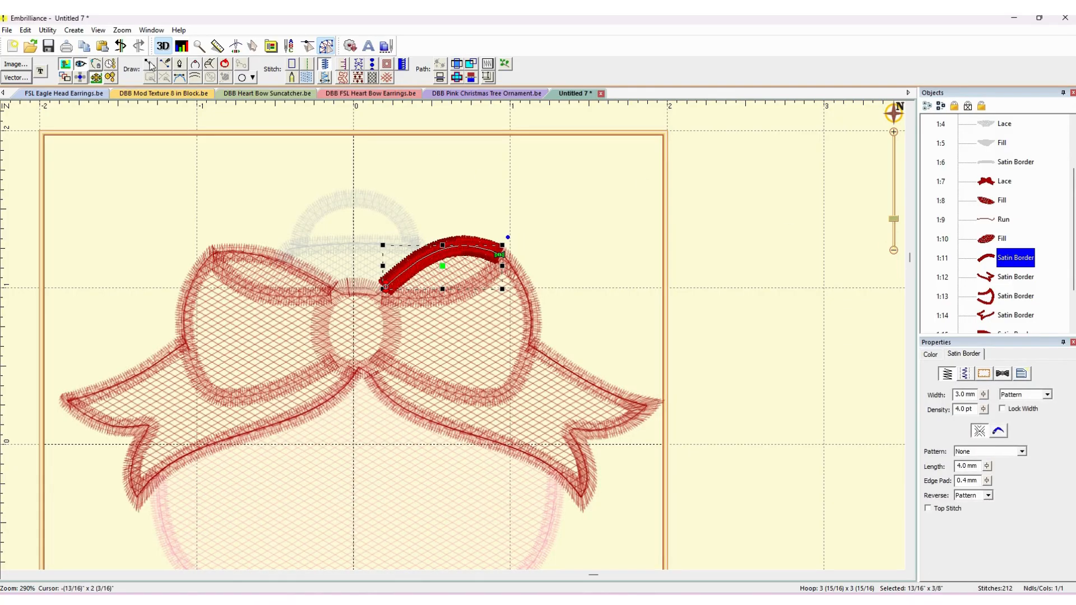
pyautogui.click(150, 66)
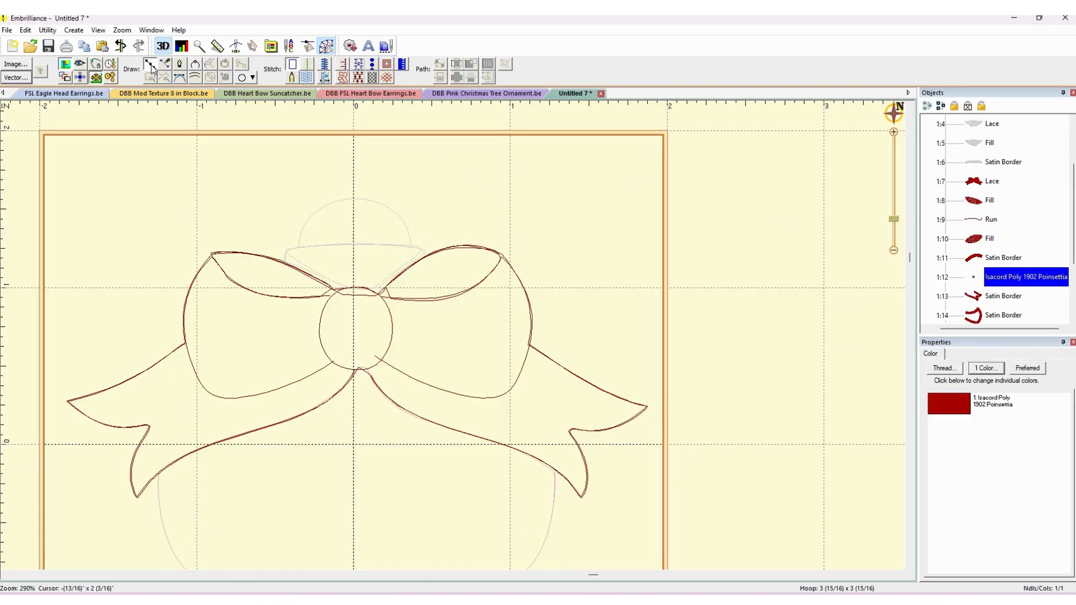
pyautogui.click(379, 292)
pyautogui.click(391, 317)
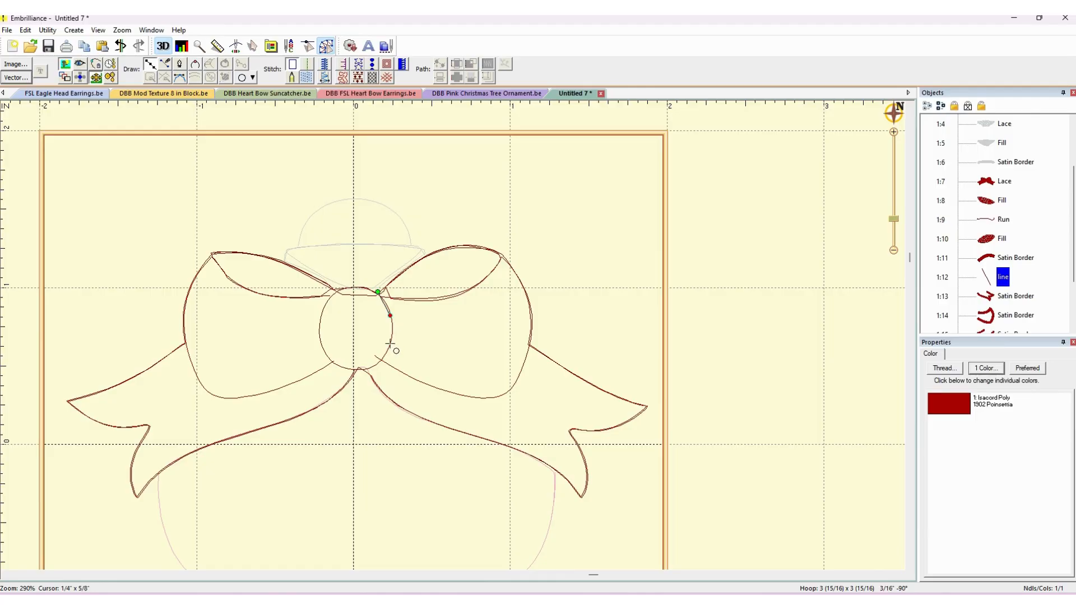
pyautogui.click(391, 345)
pyautogui.click(382, 359)
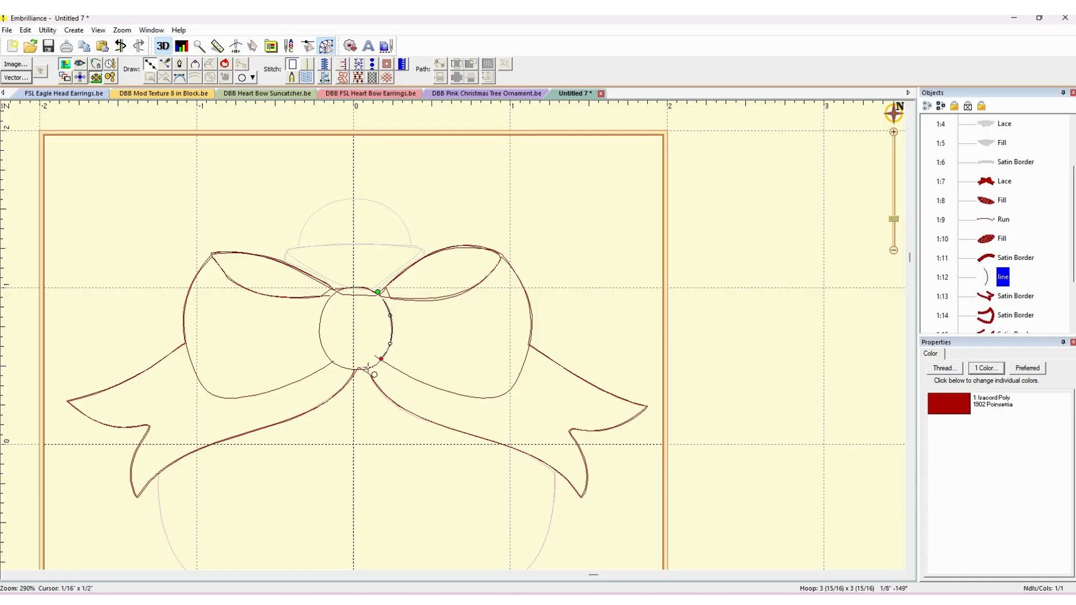
pyautogui.click(366, 370)
pyautogui.press('Return')
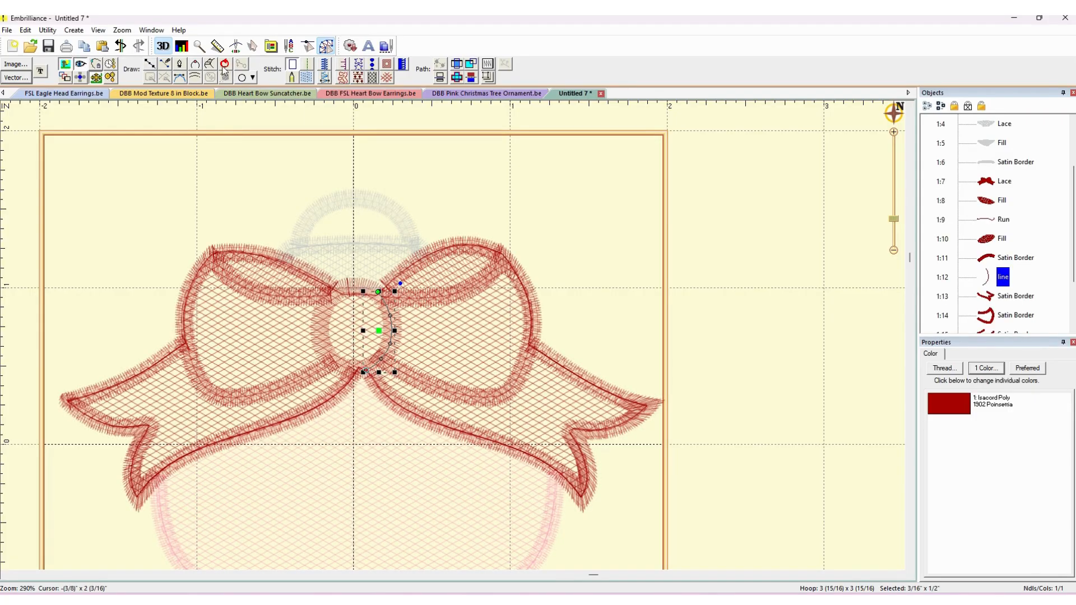
# Convert the line along the knot's right side to a Run stitch of type Single.
pyautogui.click(307, 63)
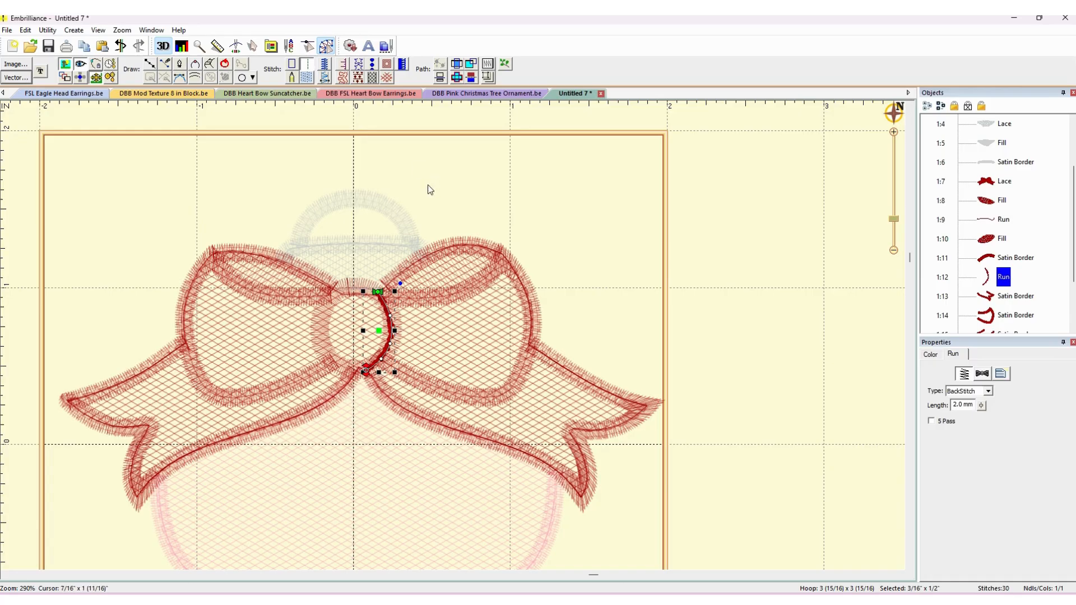
pyautogui.click(988, 392)
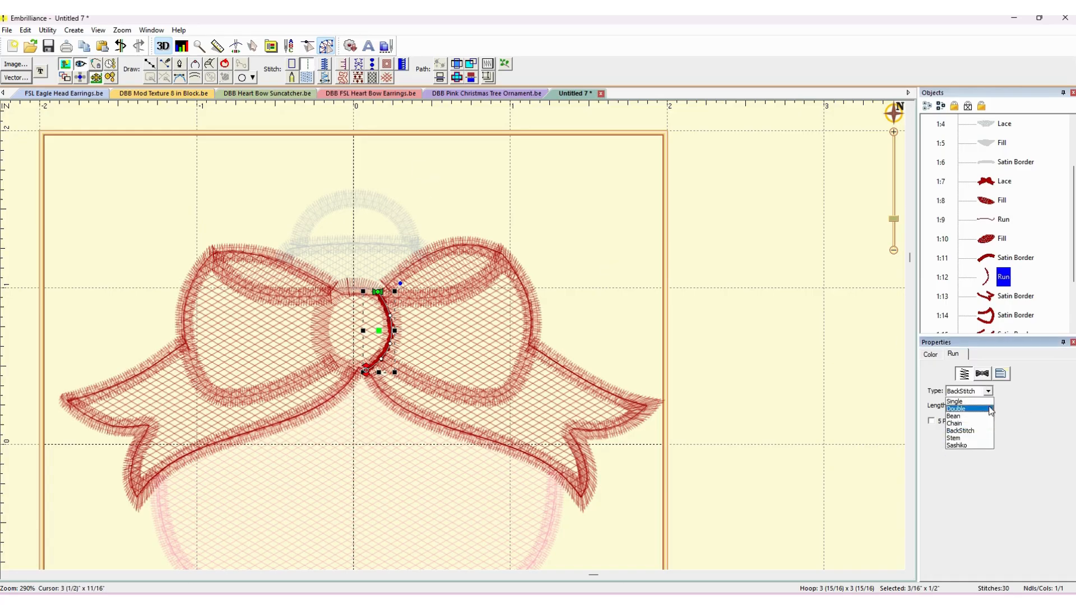
pyautogui.click(982, 407)
pyautogui.moveTo(982, 406); pyautogui.dragTo(986, 448)
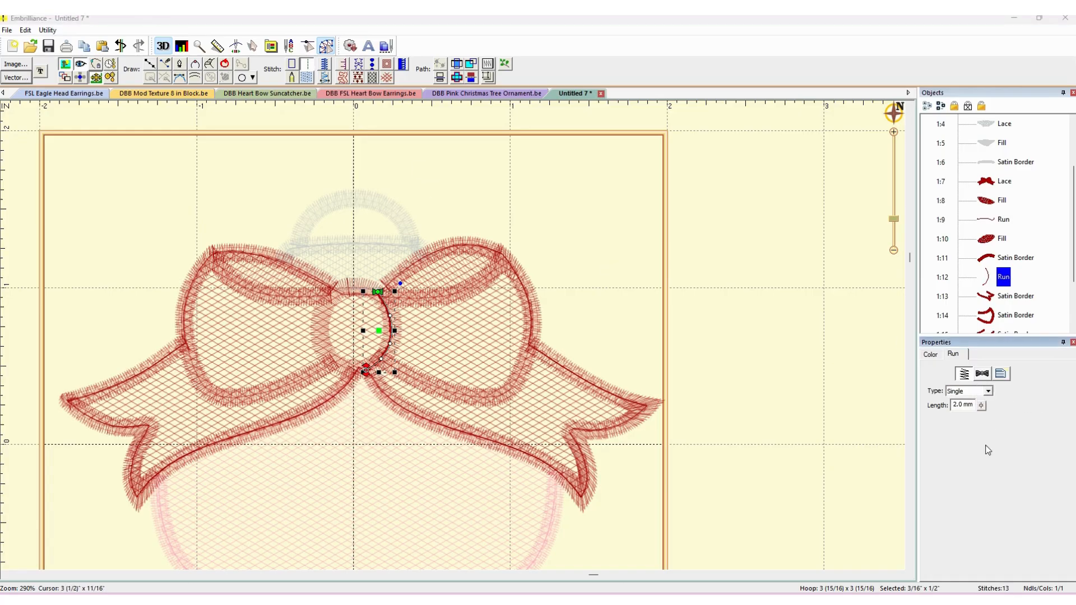
# Move the stop point of the right tail's satin border from beside the knot to the tail's upper end at the right loop.
pyautogui.click(985, 300)
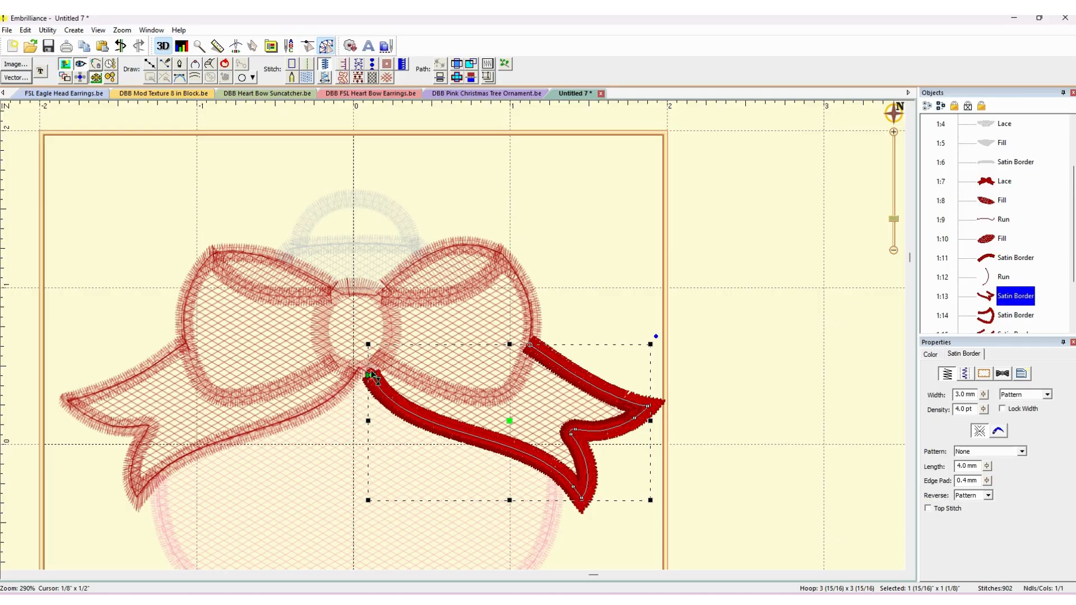
pyautogui.moveTo(371, 380); pyautogui.dragTo(529, 332)
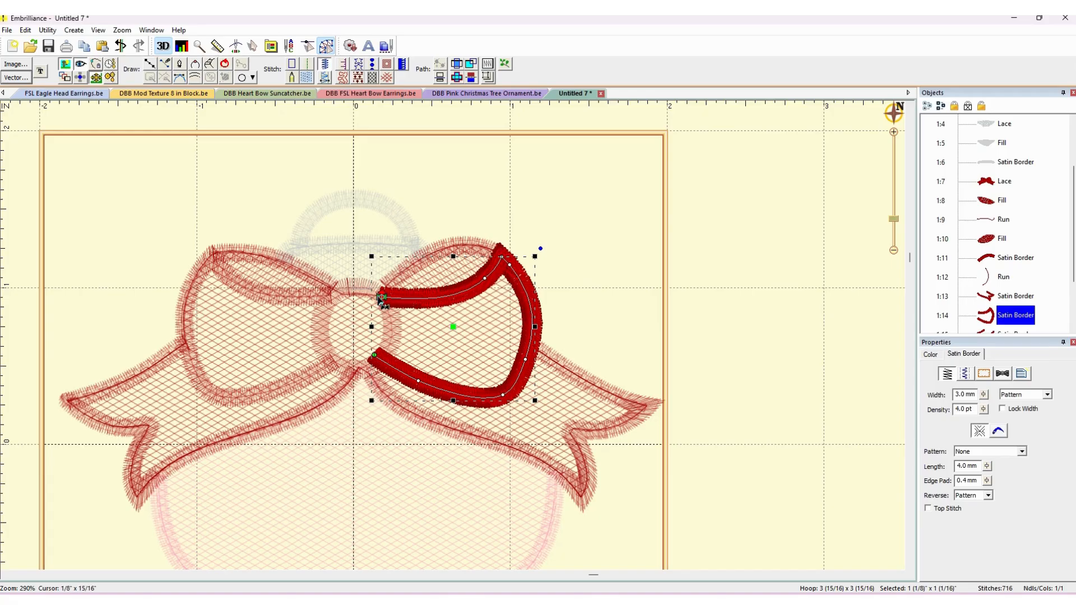
# Move the start point of the right loop's satin border to its outer edge where the right tail begins, and check it against the tail border.
pyautogui.moveTo(384, 300)
pyautogui.mouseDown()
pyautogui.moveTo(538, 339)
pyautogui.moveTo(541, 351)
pyautogui.mouseUp()
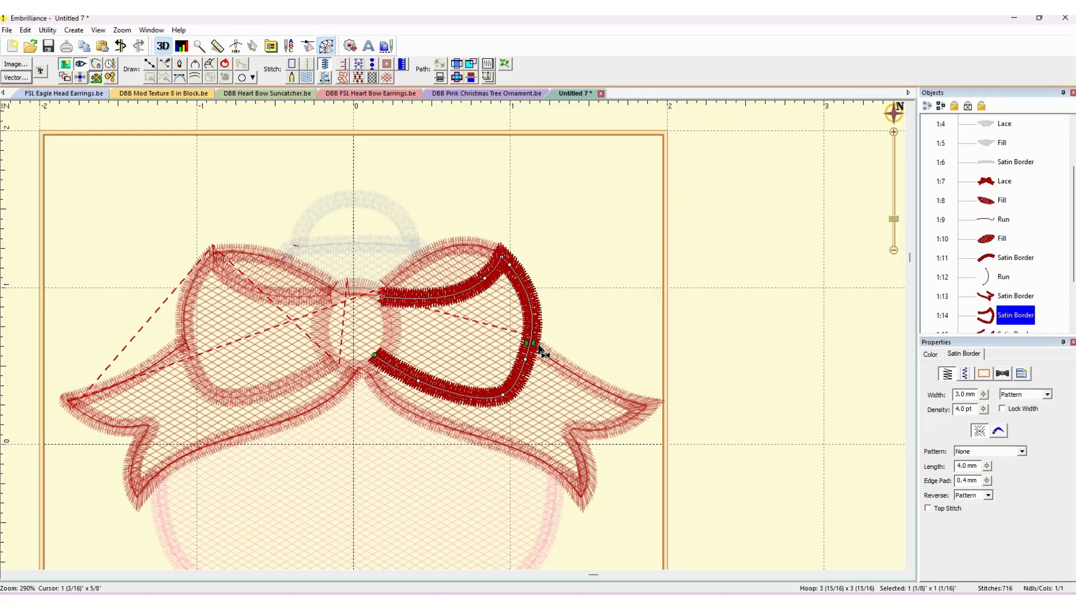
pyautogui.click(566, 369)
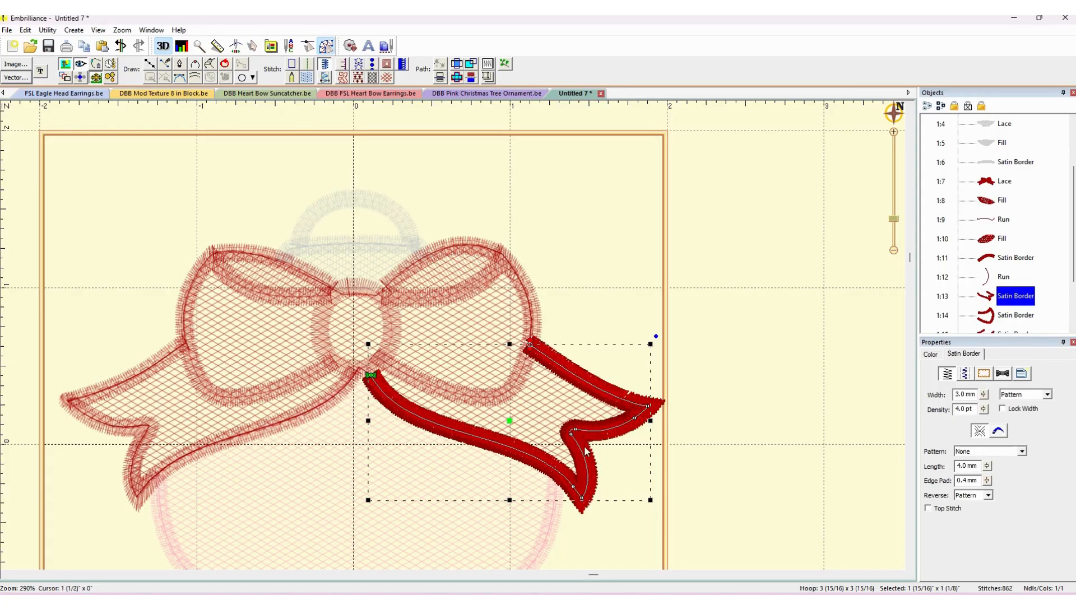
pyautogui.click(531, 350)
pyautogui.click(530, 346)
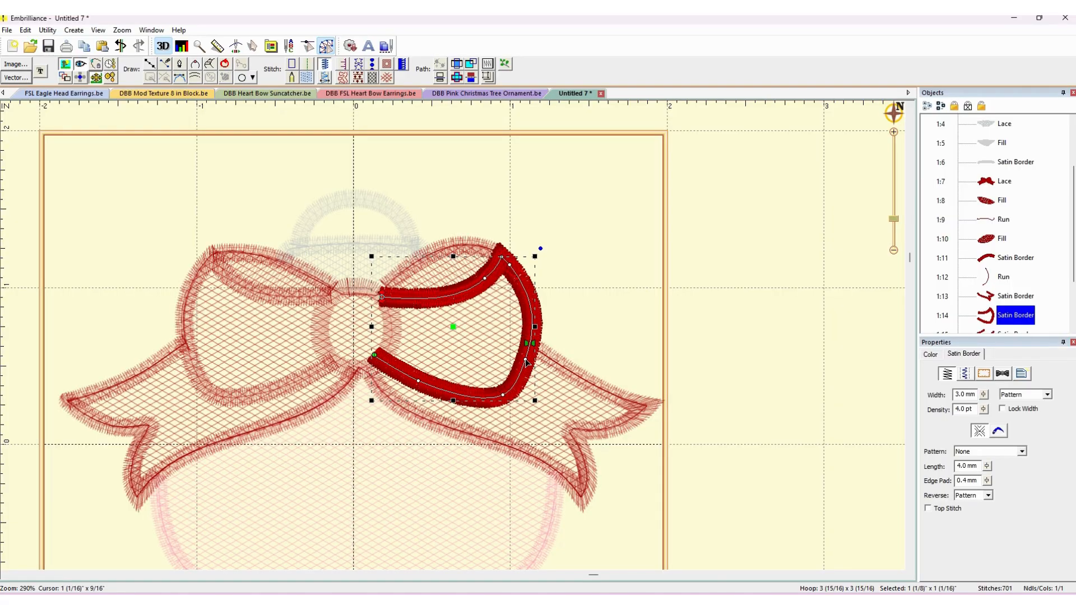
pyautogui.click(527, 362)
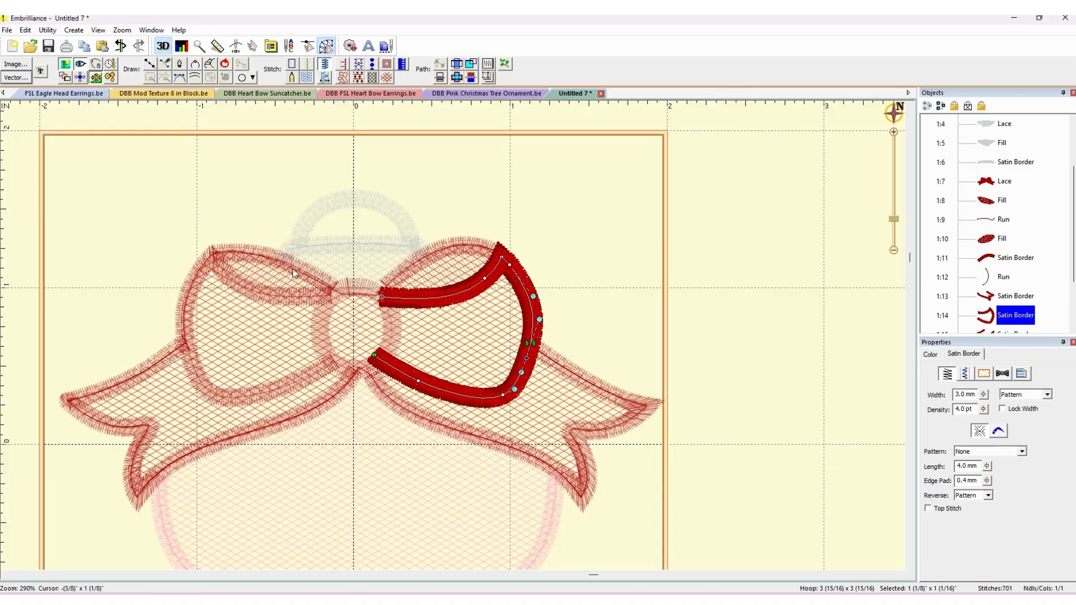
# Draw a line after the right loop's border, following the knot's upper edge from the right loop to the left loop.
pyautogui.click(150, 64)
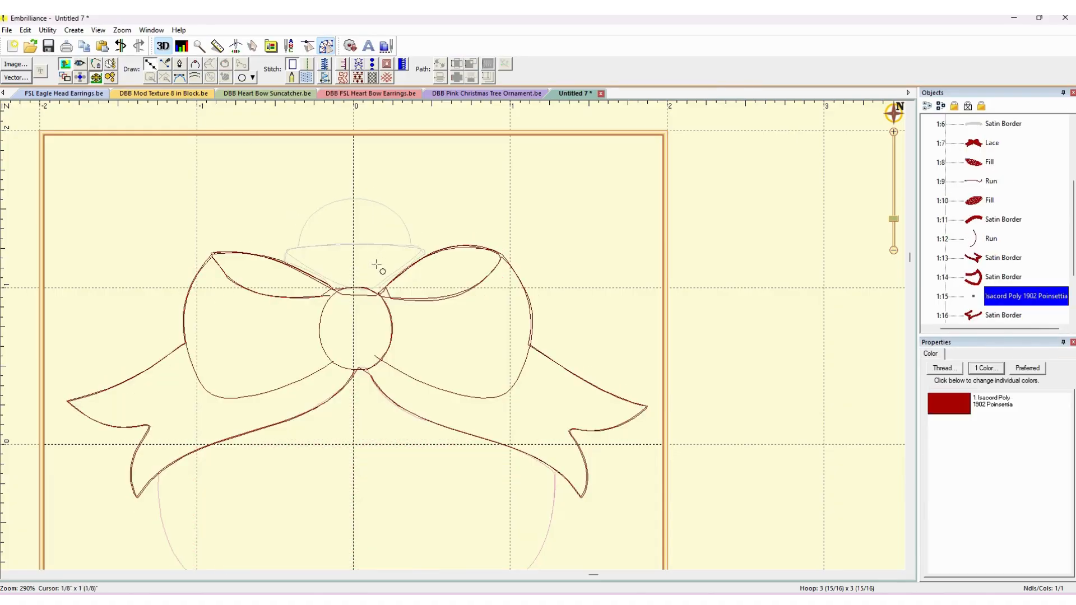
pyautogui.click(383, 296)
pyautogui.click(363, 287)
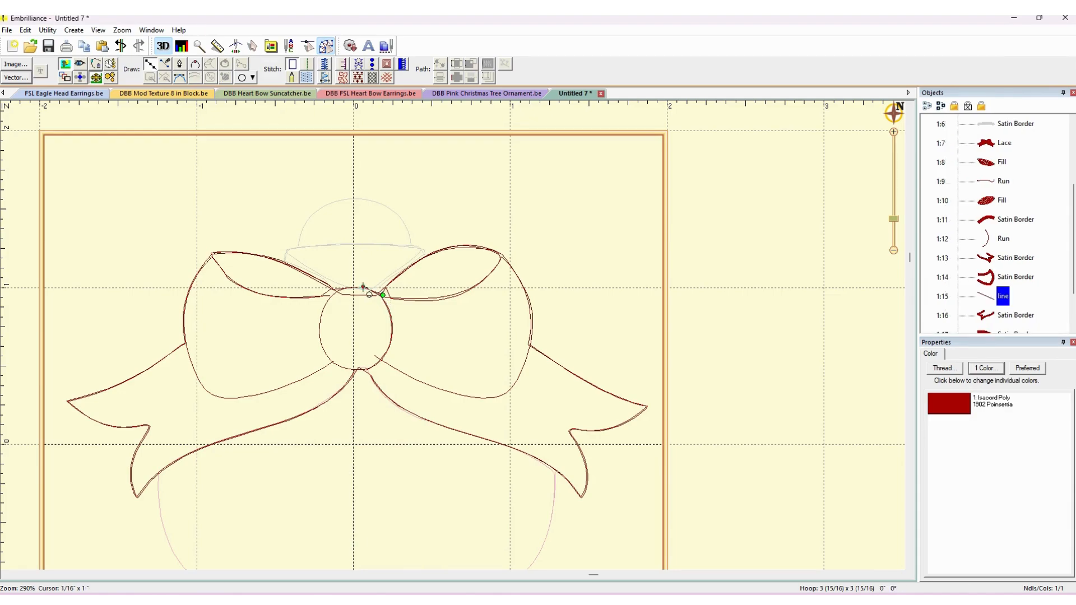
pyautogui.click(343, 288)
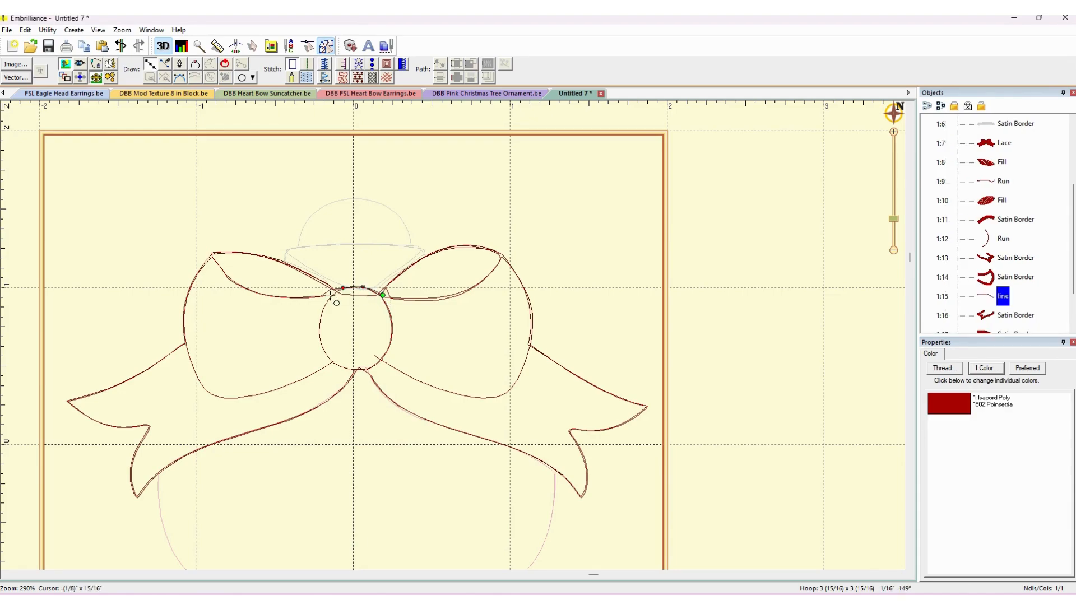
pyautogui.press('Return')
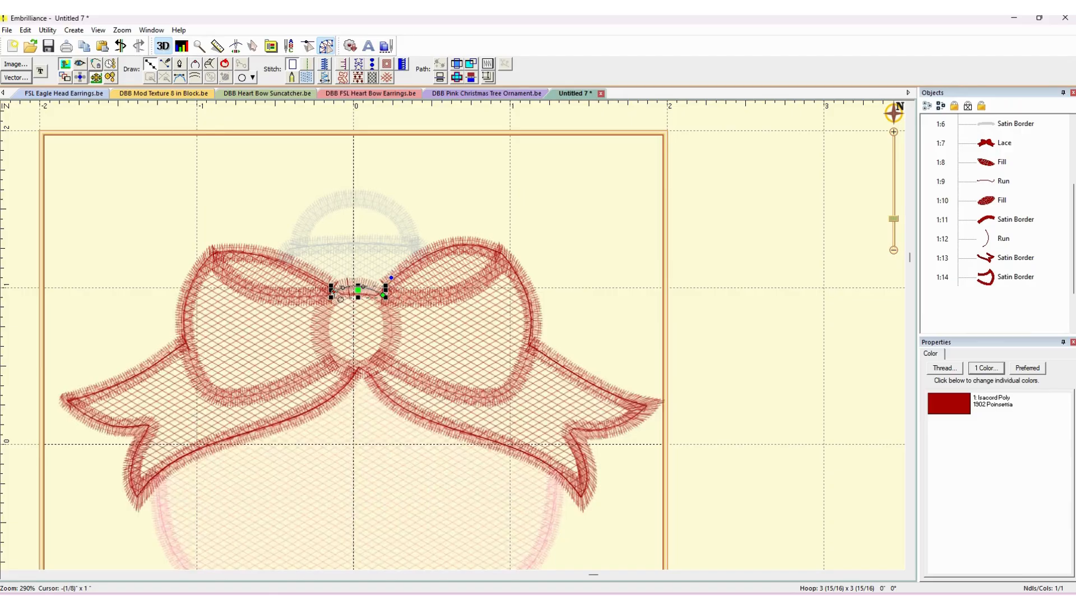
# Convert the line across the knot's upper edge to a Run stitch of type Single with a length of 2.5 mm.
pyautogui.click(307, 66)
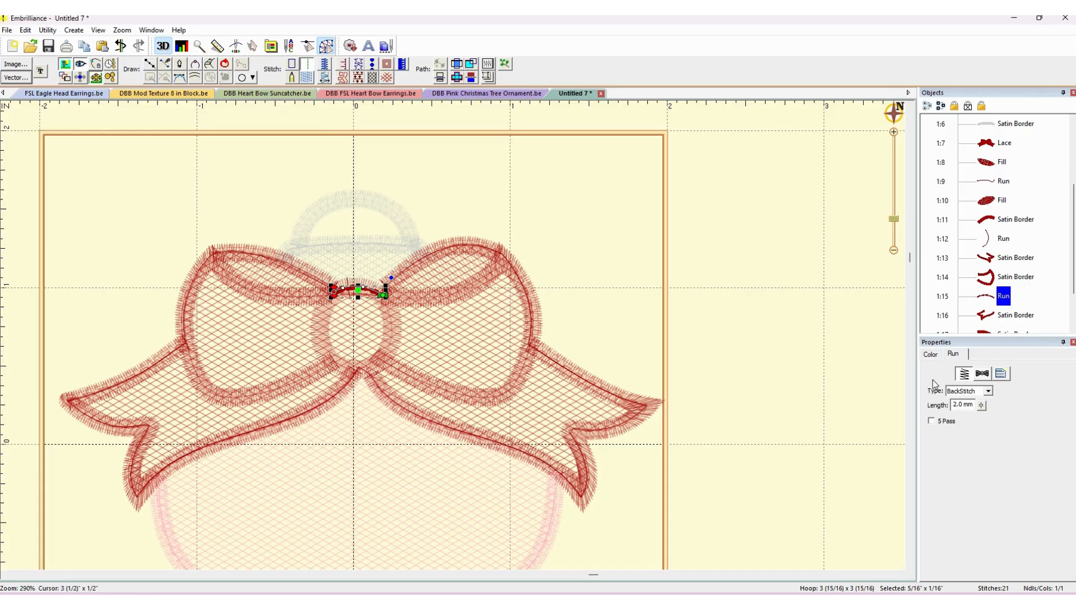
pyautogui.click(988, 392)
pyautogui.click(981, 407)
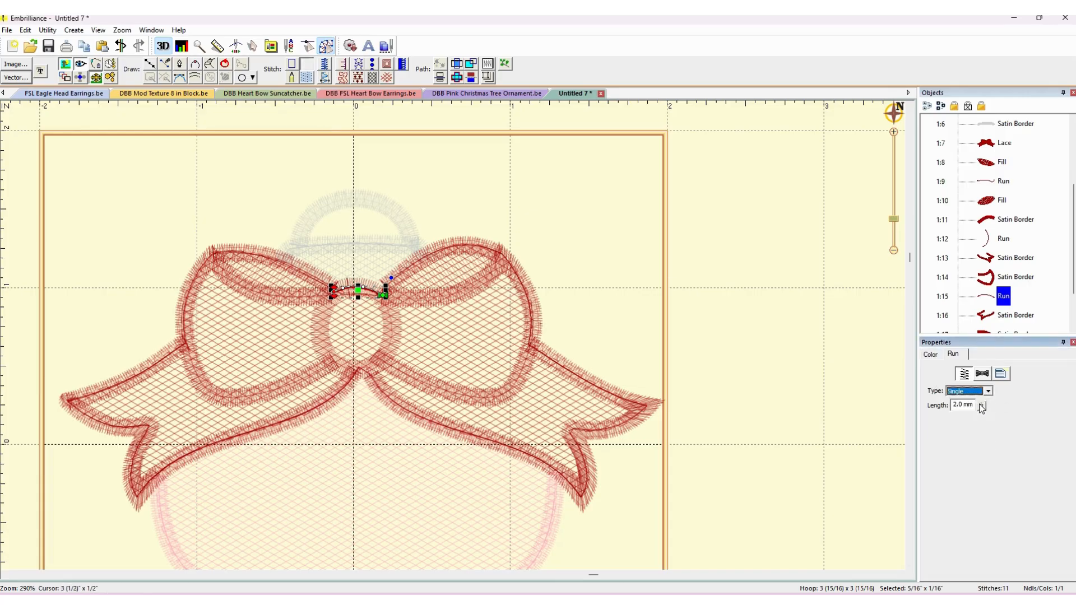
pyautogui.moveTo(981, 405); pyautogui.dragTo(987, 446)
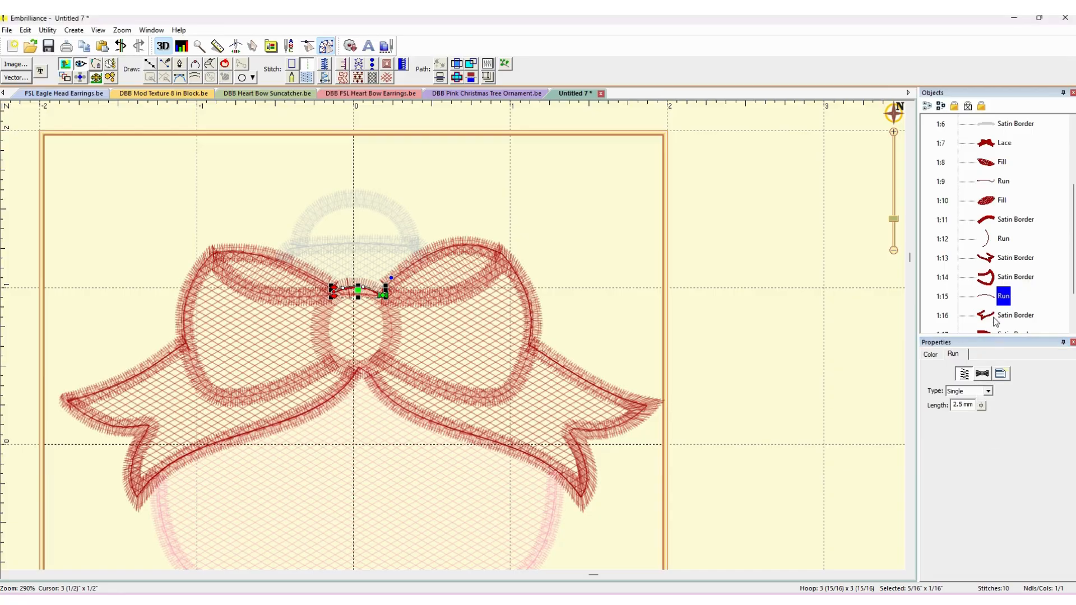
# Reorder the left loop's upper satin border to stitch directly after the run across the knot, before the left tail's border.
pyautogui.scroll(-1, 998, 321)
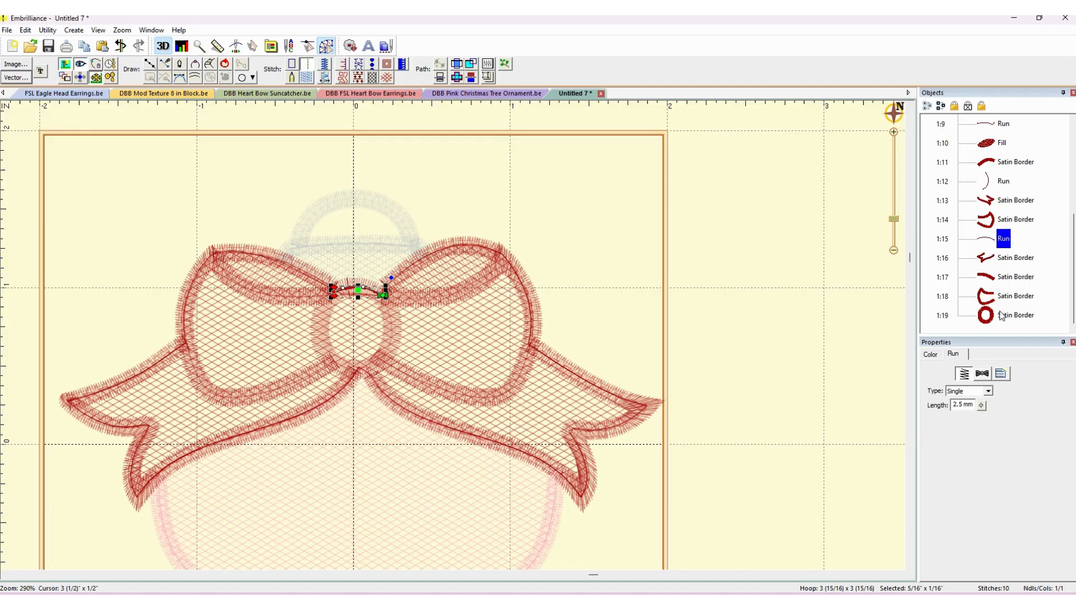
pyautogui.click(985, 278)
pyautogui.moveTo(985, 278); pyautogui.dragTo(969, 250)
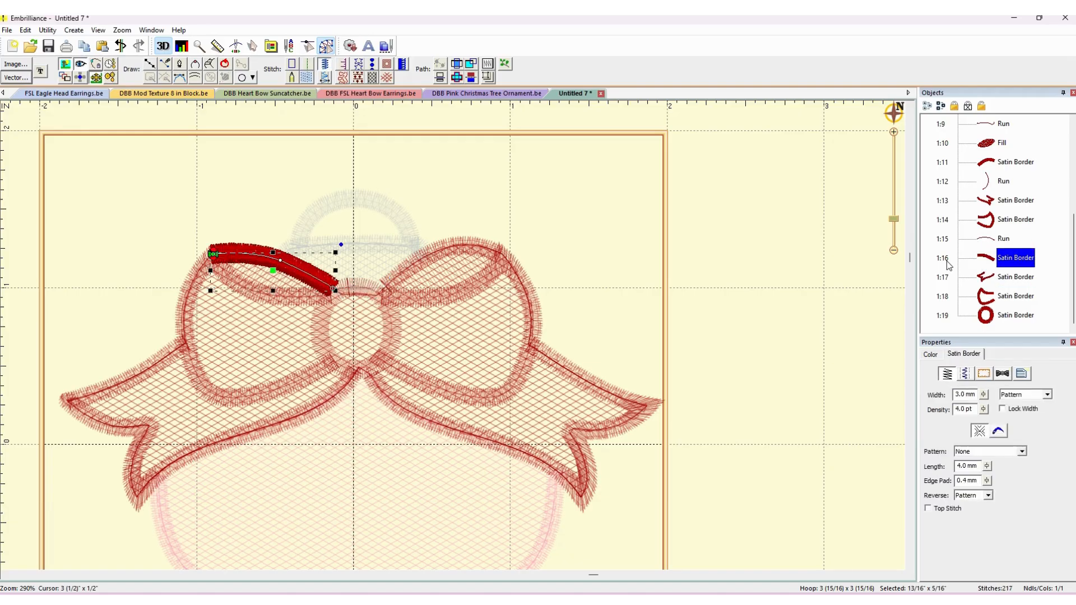
# Reverse the points of the left loop's upper satin border and move its start point from the outer corner to the knot end.
pyautogui.click(81, 32)
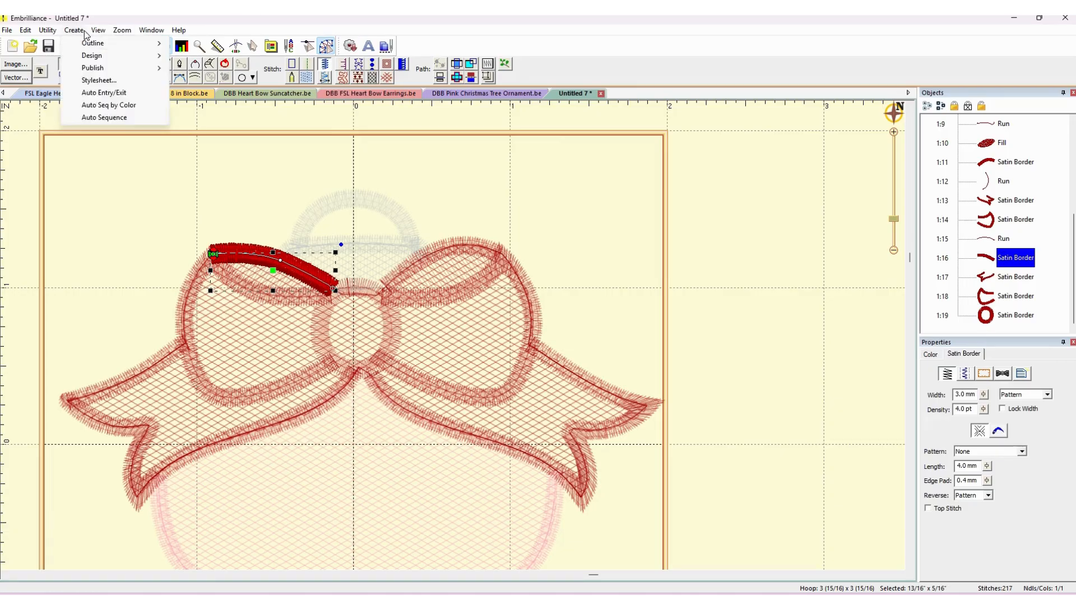
pyautogui.moveTo(84, 45)
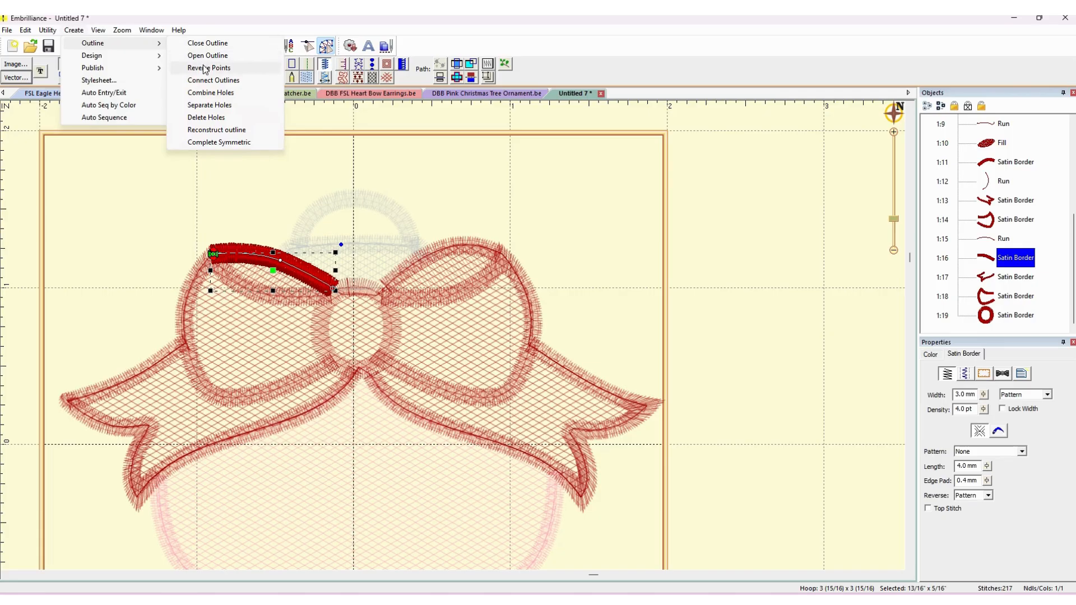
pyautogui.click(206, 68)
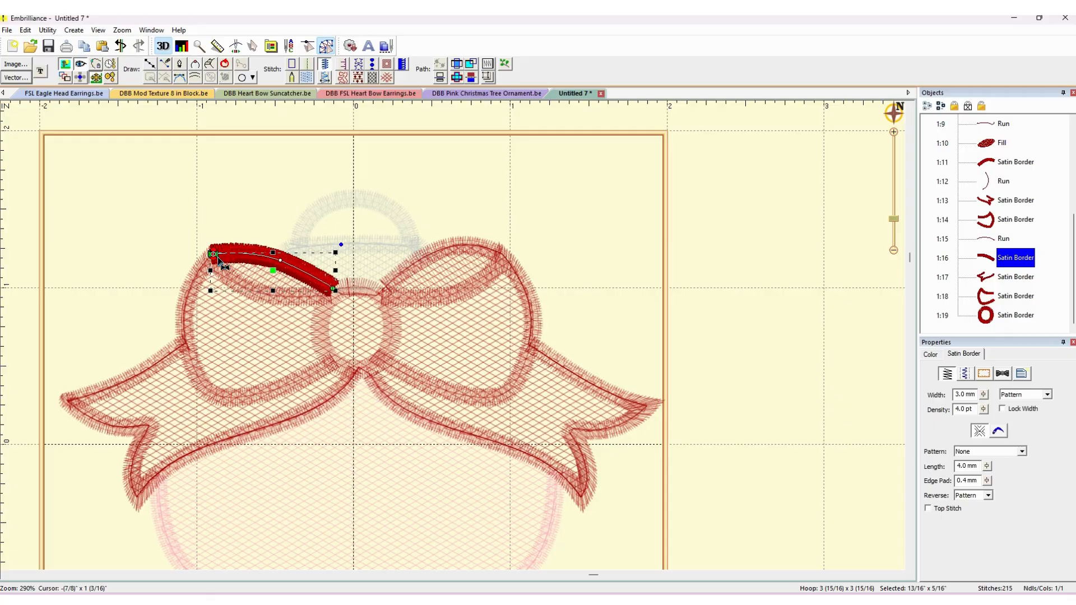
pyautogui.moveTo(217, 257); pyautogui.dragTo(334, 289)
# Draw a line from the left loop's upper outer corner down its outer edge to the upper end of the left tail.
pyautogui.click(151, 63)
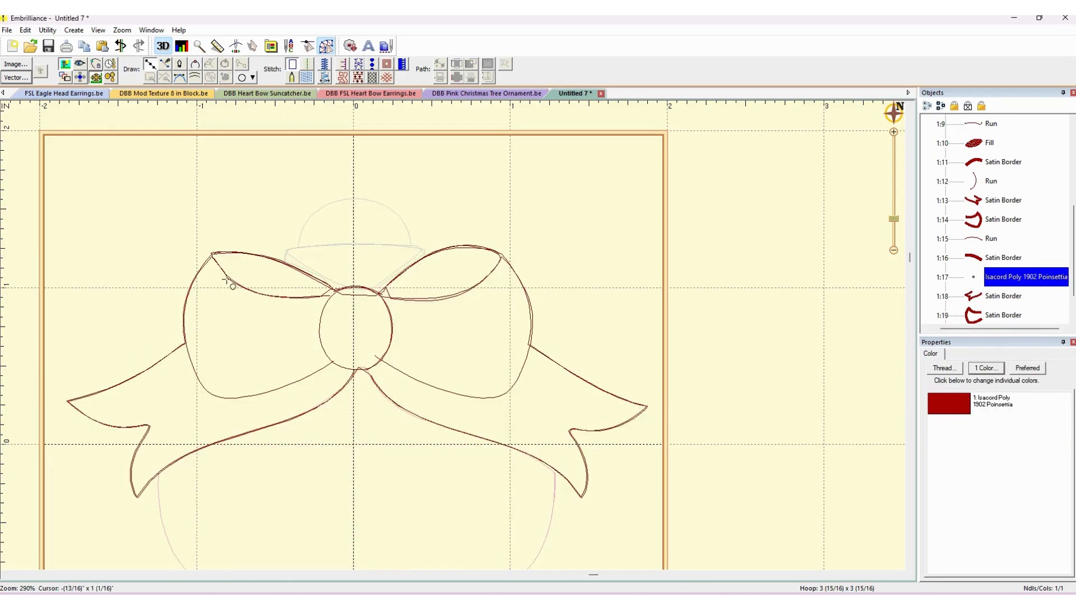
pyautogui.click(212, 253)
pyautogui.click(194, 279)
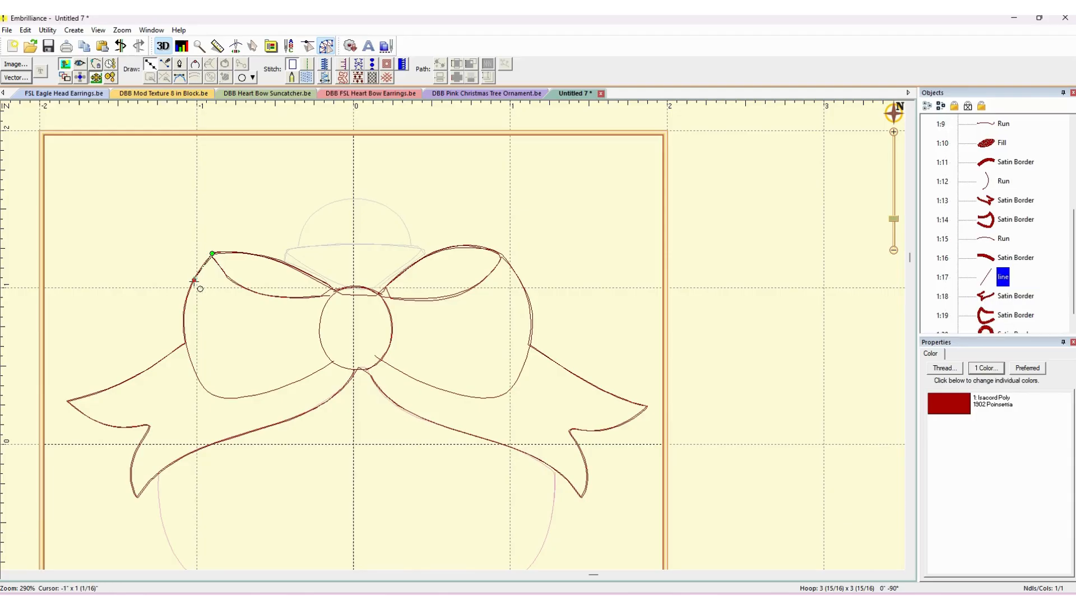
pyautogui.click(183, 314)
pyautogui.click(186, 343)
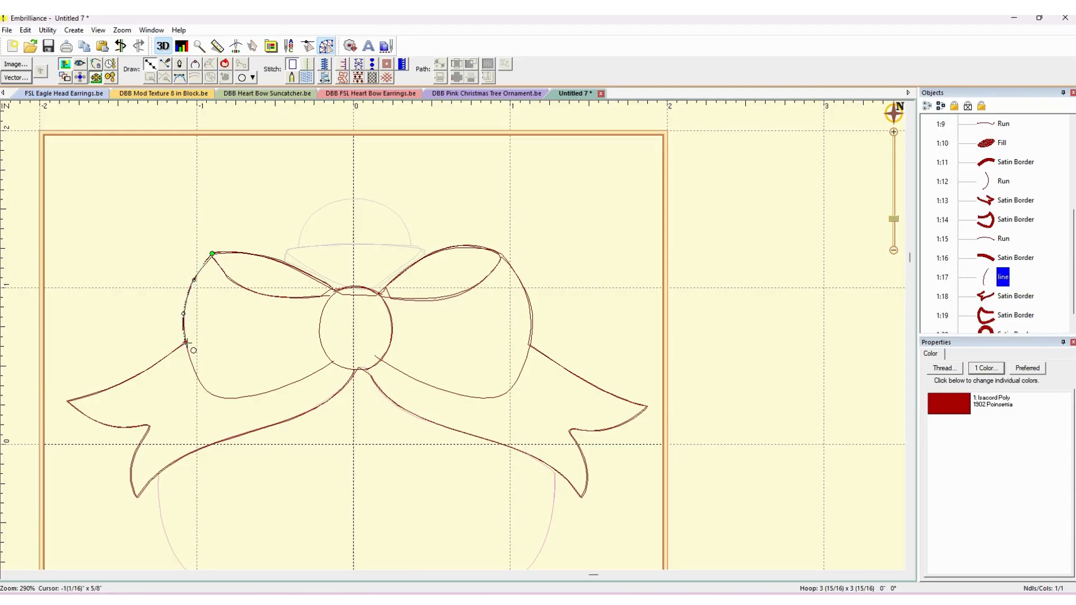
pyautogui.press('Return')
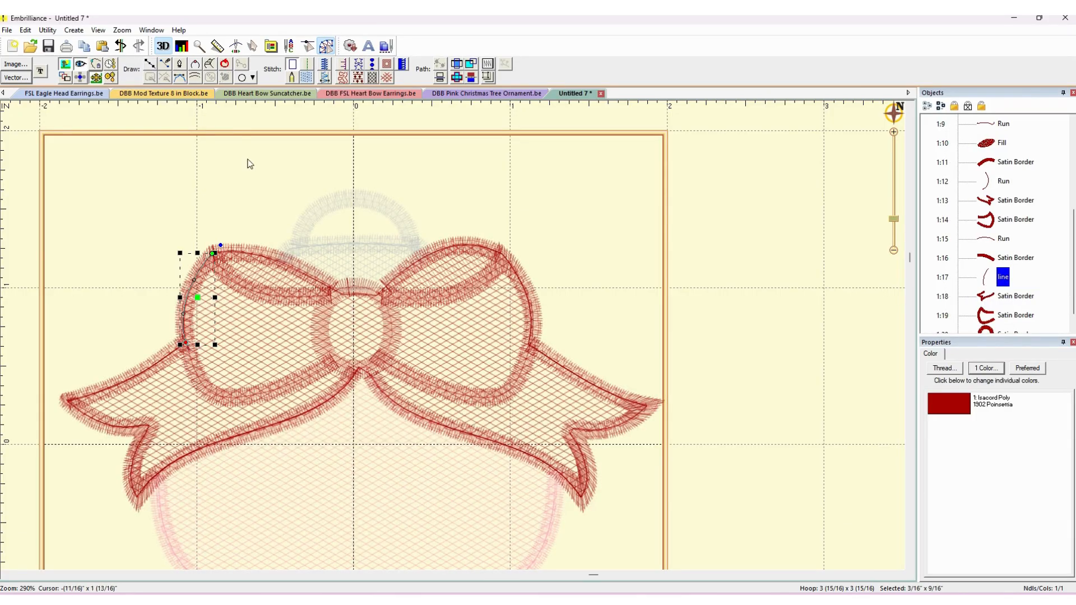
# Convert the line along the left loop's outer edge to a Run stitch of type Single and increase its stitch length.
pyautogui.click(306, 66)
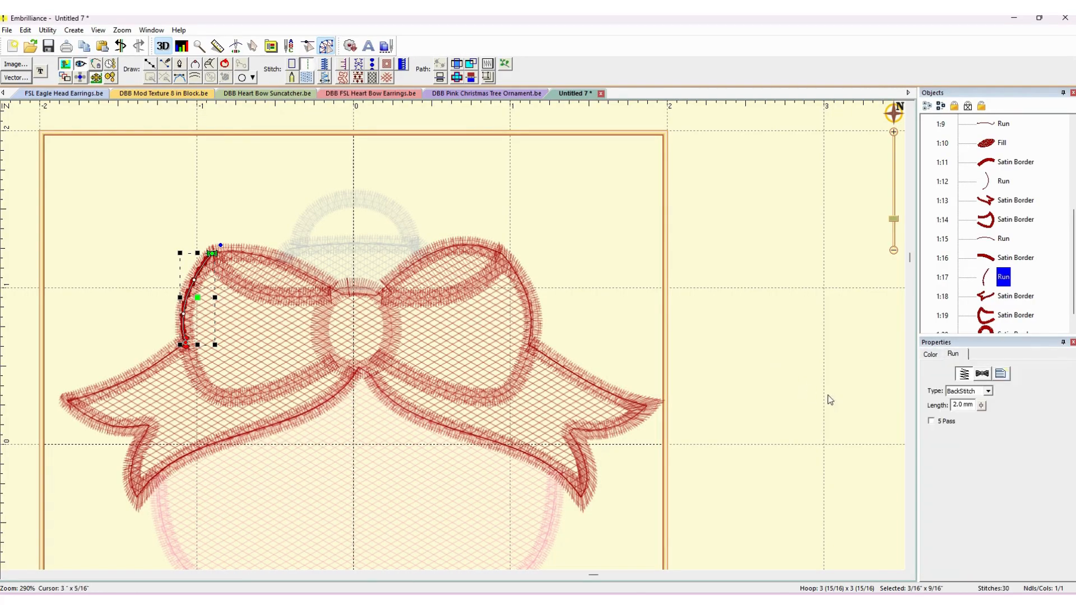
pyautogui.click(988, 391)
pyautogui.click(982, 407)
pyautogui.moveTo(981, 407); pyautogui.dragTo(988, 451)
# Move the start and stop points of the left tail's satin border from the tail's outer tip to its upper end at the left loop.
pyautogui.click(1004, 296)
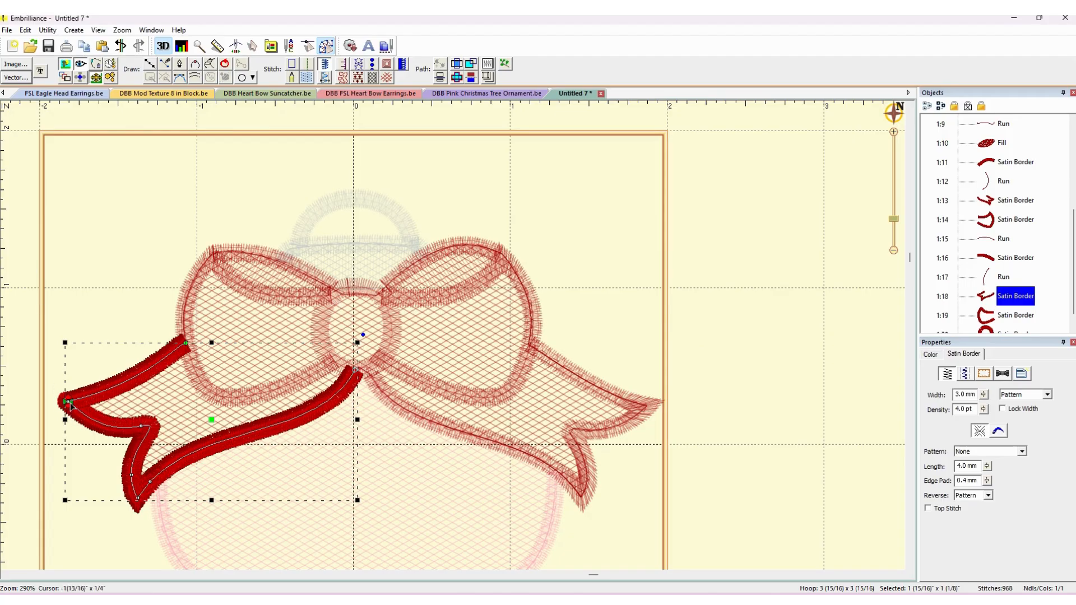
pyautogui.moveTo(71, 404); pyautogui.dragTo(225, 343)
pyautogui.moveTo(67, 398); pyautogui.dragTo(199, 347)
# Move the start point of the left loop's satin border from beside the knot to its outer edge where the left tail begins.
pyautogui.scroll(-1, 980, 281)
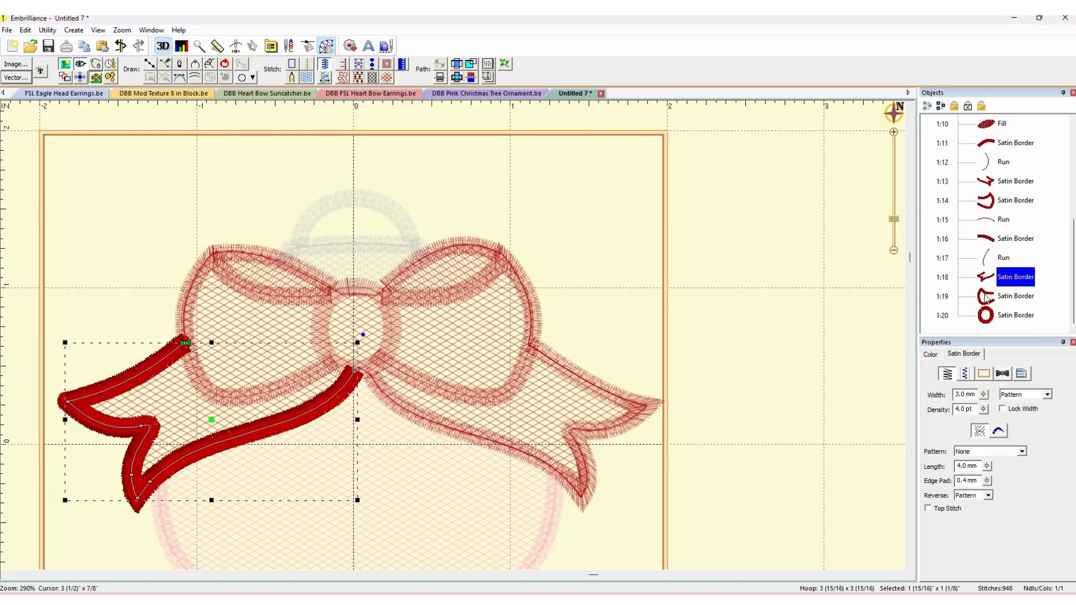
pyautogui.click(986, 297)
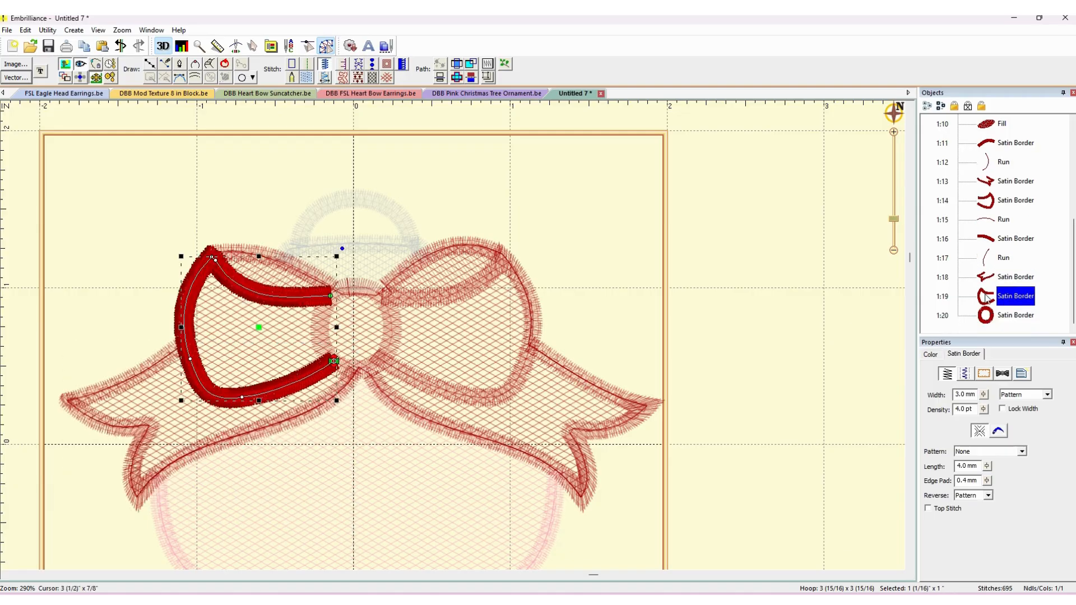
pyautogui.click(335, 363)
pyautogui.moveTo(338, 366)
pyautogui.mouseDown()
pyautogui.moveTo(262, 371)
pyautogui.moveTo(192, 346)
pyautogui.mouseUp()
# Move the start and stop points of the knot's satin border from its upper edge to its lower left where the left loop's border ends, then deselect it.
pyautogui.click(993, 319)
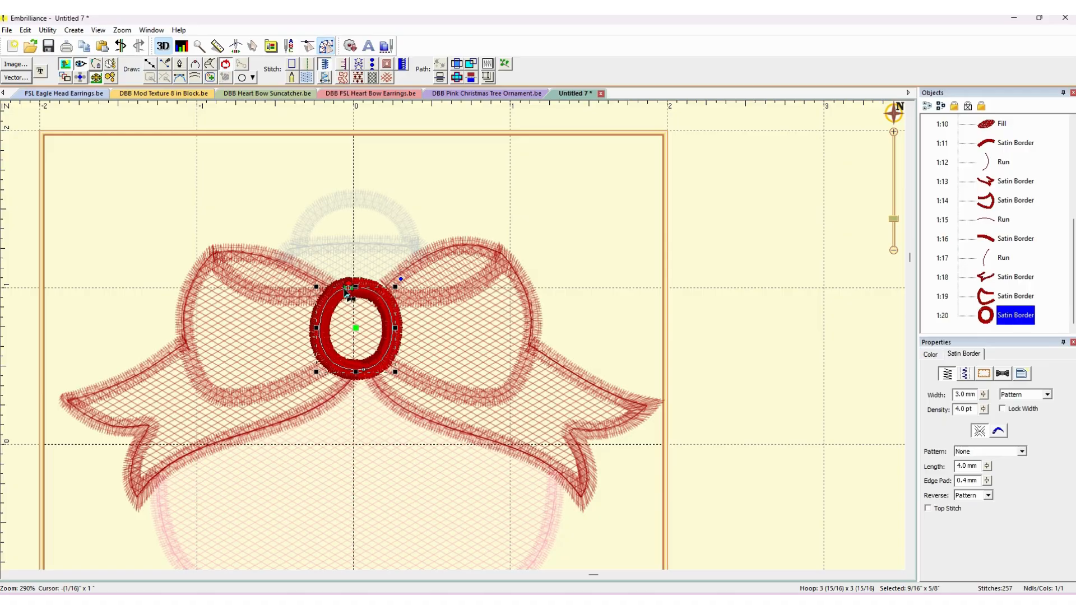
pyautogui.moveTo(348, 290); pyautogui.dragTo(339, 364)
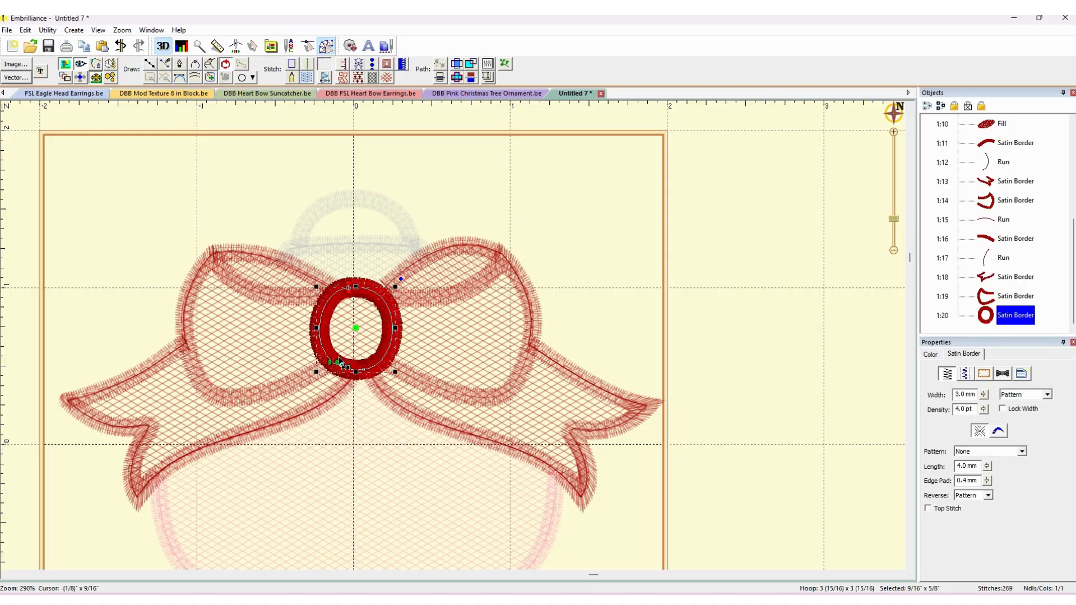
pyautogui.moveTo(349, 286); pyautogui.dragTo(332, 365)
pyautogui.click(601, 245)
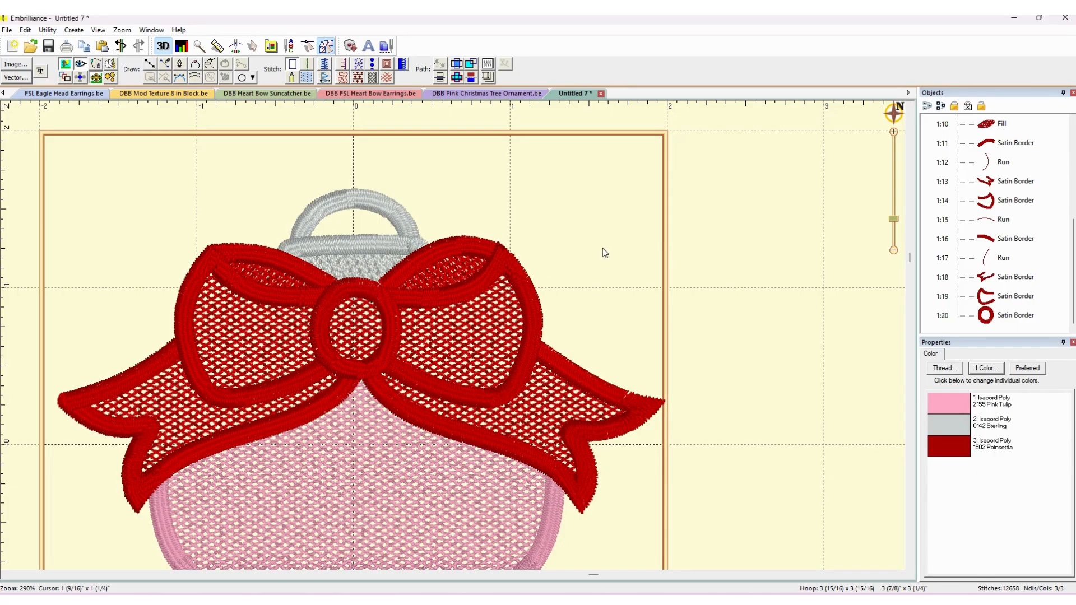
# Add the lettering "XOXO" to the design and move it down onto the upper part of the pink ornament body.
pyautogui.scroll(-2, 604, 253)
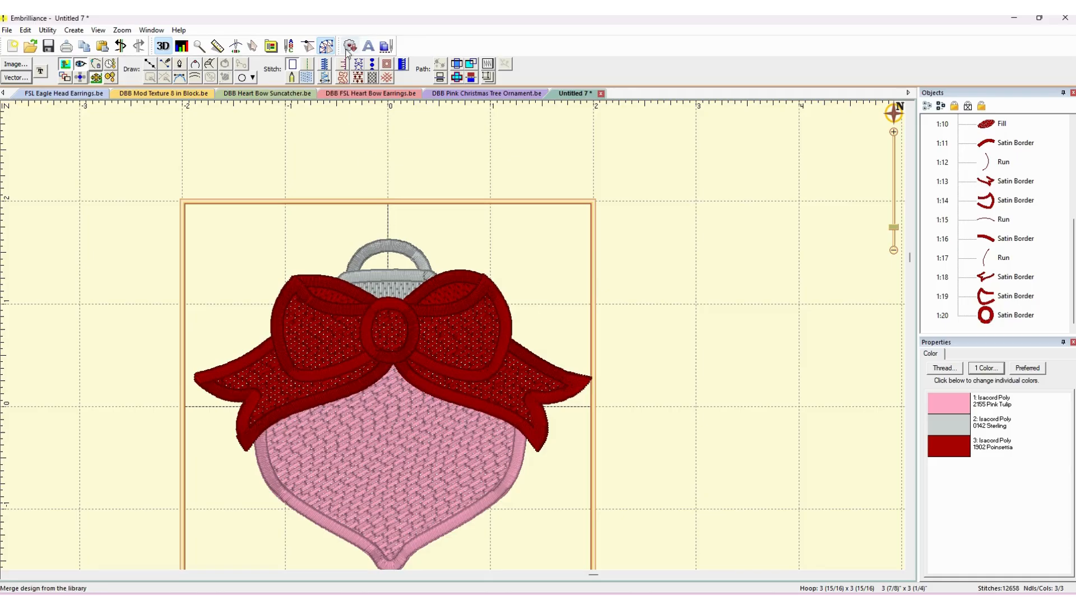
pyautogui.click(368, 45)
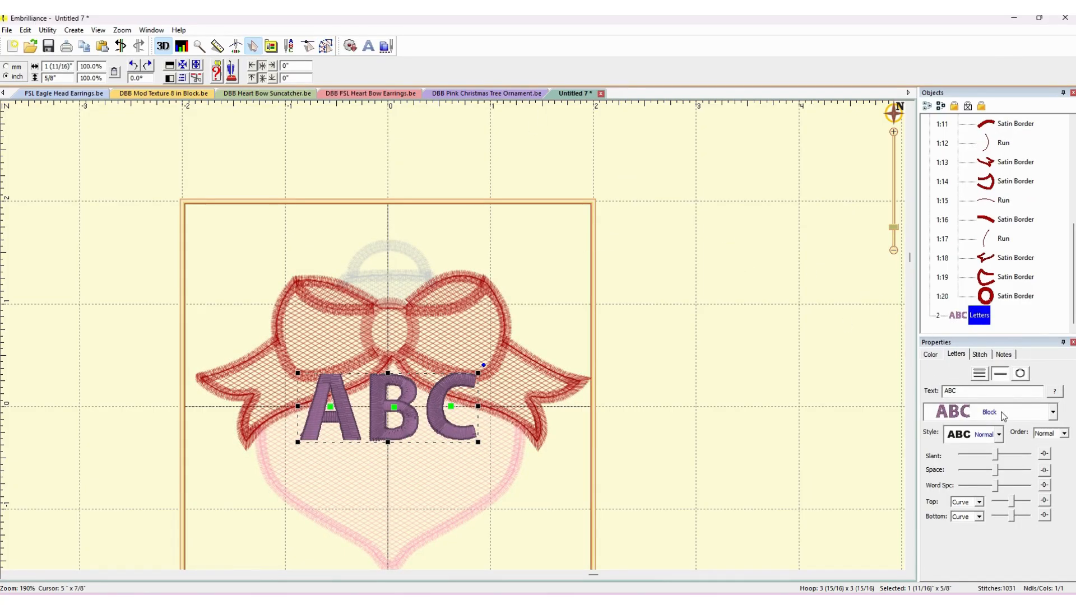
pyautogui.click(970, 393)
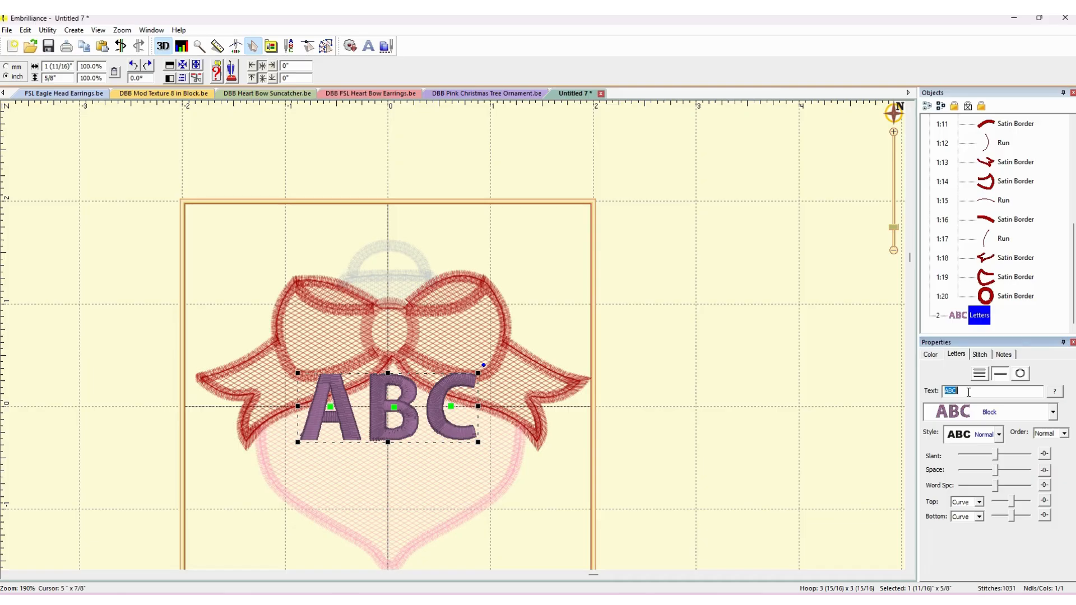
pyautogui.write('XOXO')
pyautogui.press('Return')
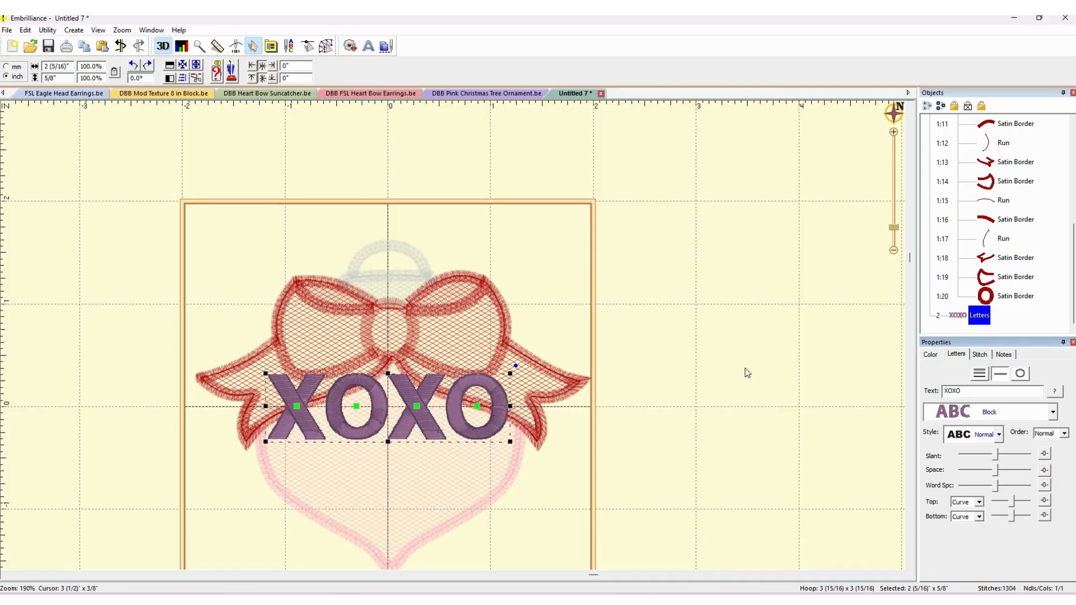
pyautogui.moveTo(421, 427); pyautogui.dragTo(430, 445)
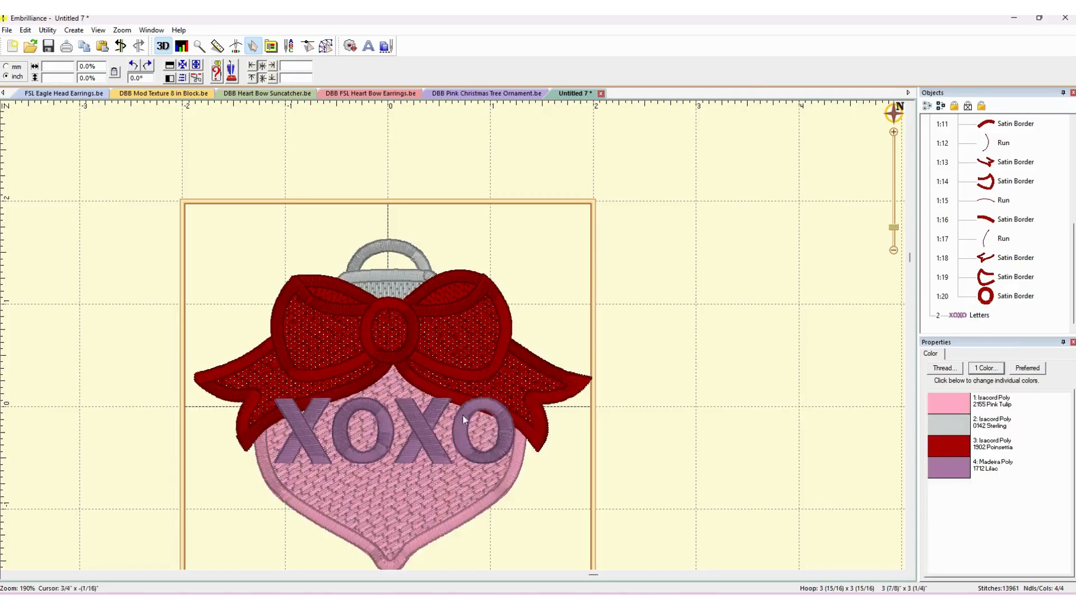
# Change the font of the XOXO lettering from Block to PA Fire.
pyautogui.click(957, 313)
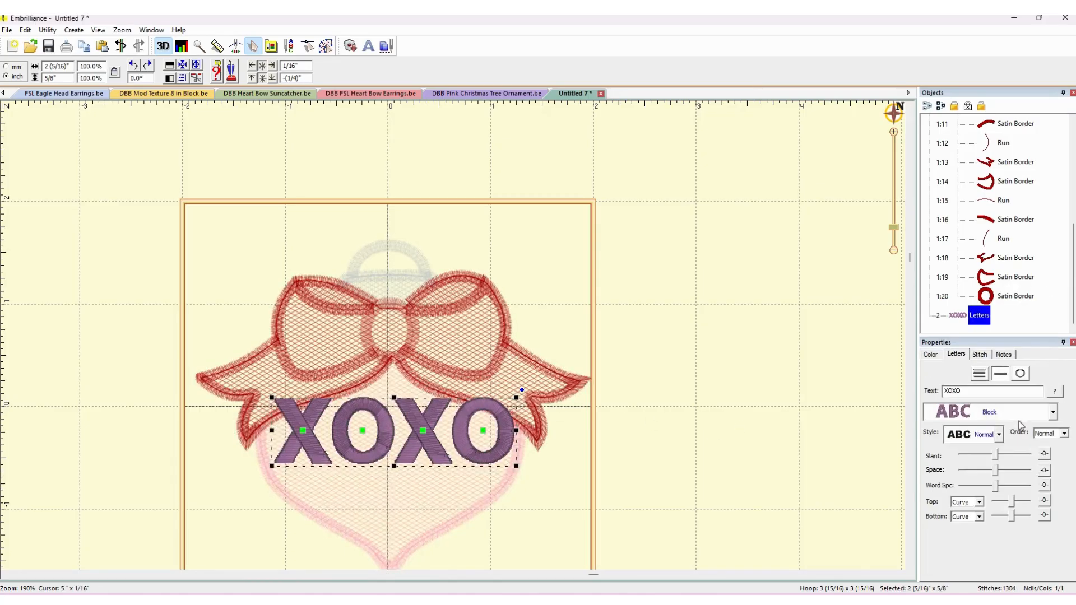
pyautogui.click(1053, 413)
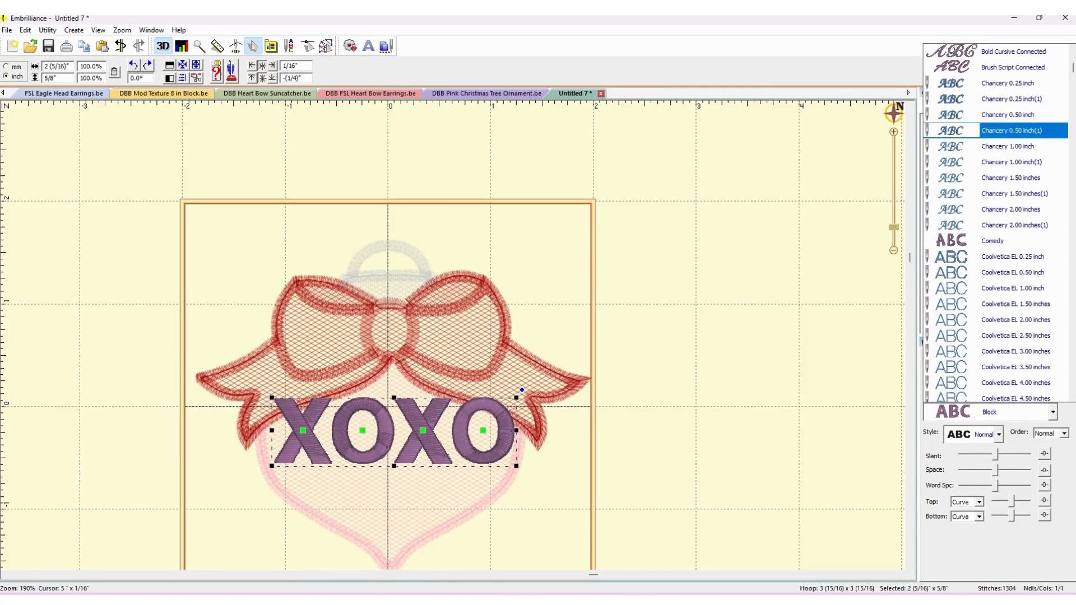
pyautogui.moveTo(1073, 73); pyautogui.dragTo(1067, 343)
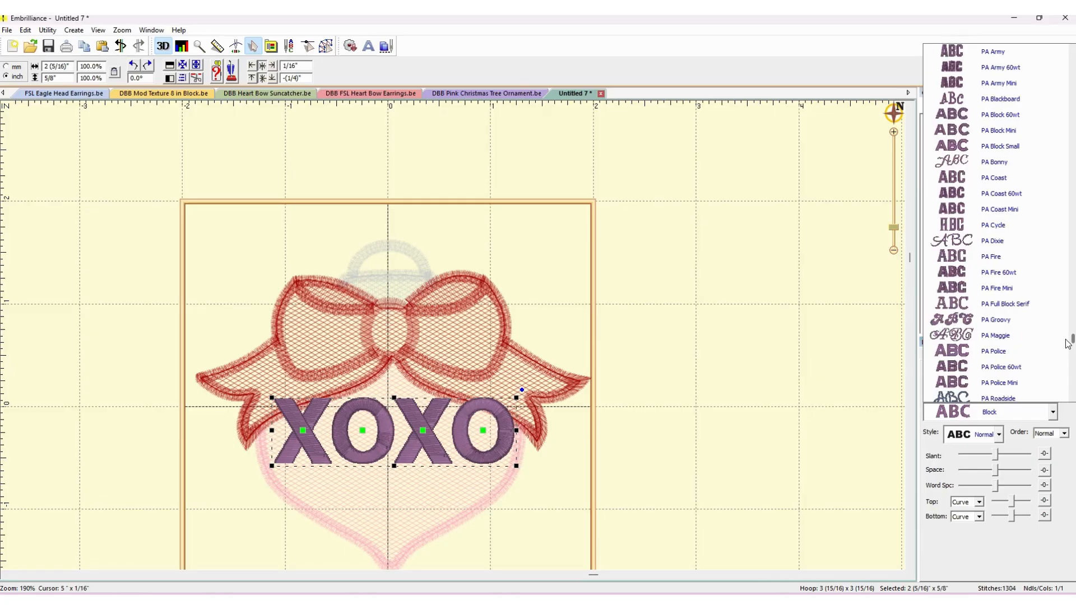
pyautogui.click(962, 262)
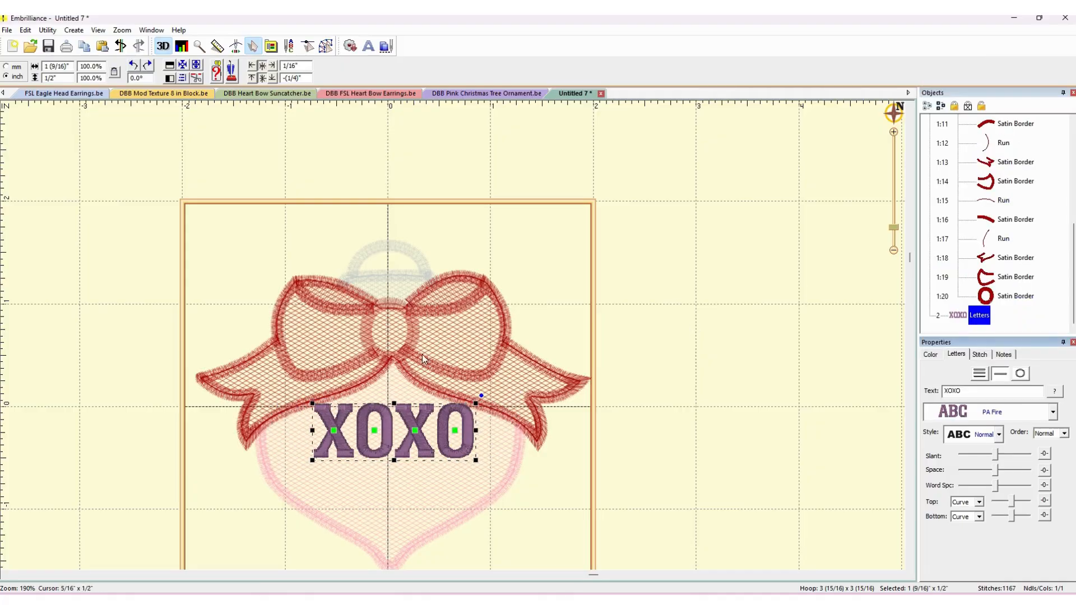
# Enlarge the XOXO lettering to about 2 3/16" wide by 5/8" high and recentre it on the upper ornament body.
pyautogui.moveTo(476, 430); pyautogui.dragTo(514, 429)
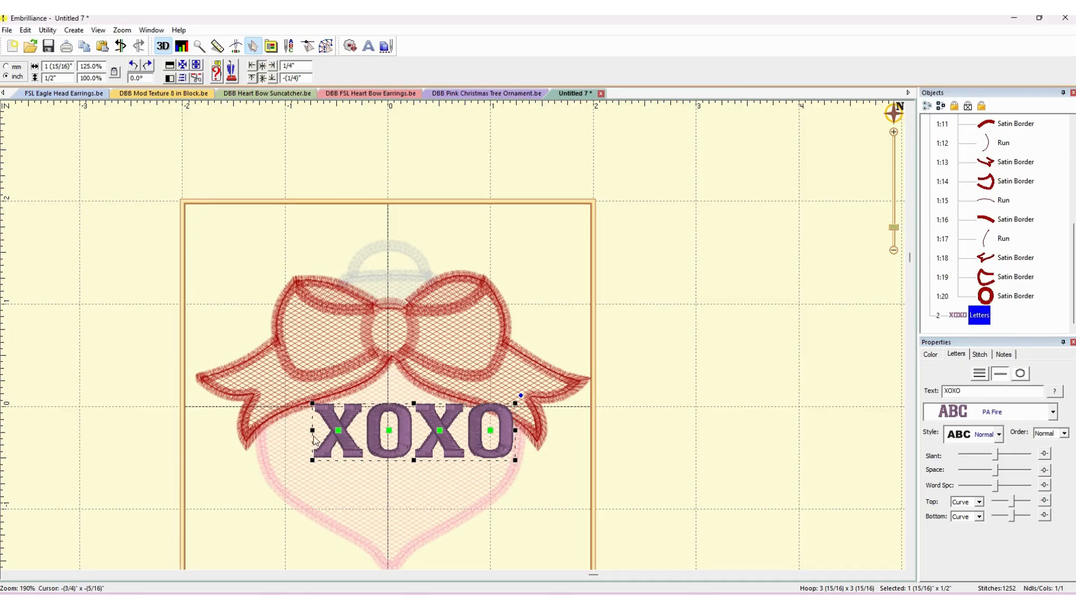
pyautogui.moveTo(311, 430); pyautogui.dragTo(285, 431)
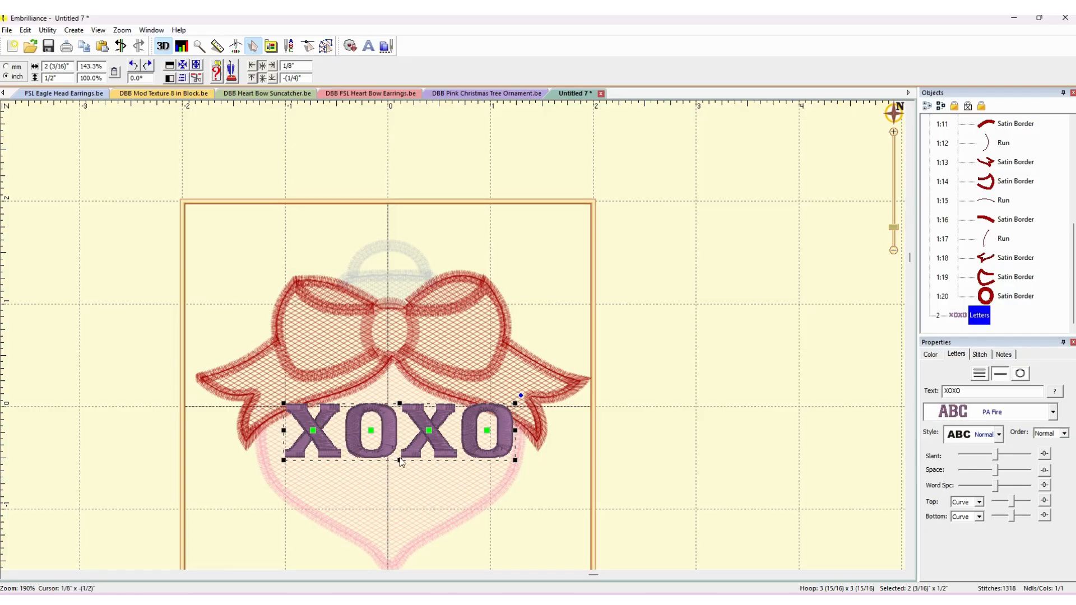
pyautogui.moveTo(402, 463); pyautogui.dragTo(401, 474)
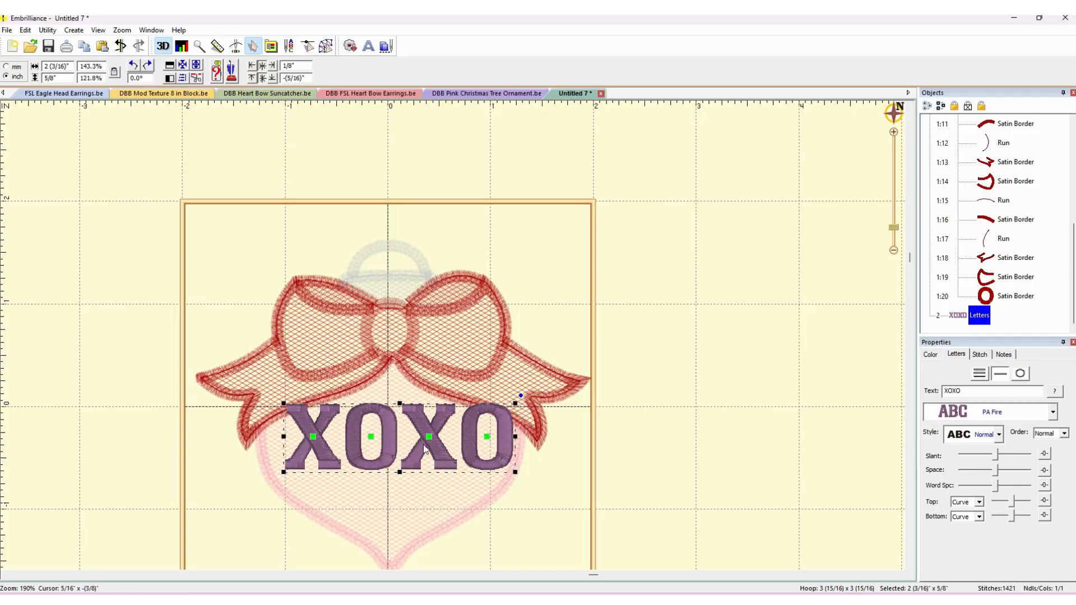
pyautogui.moveTo(428, 439); pyautogui.dragTo(424, 442)
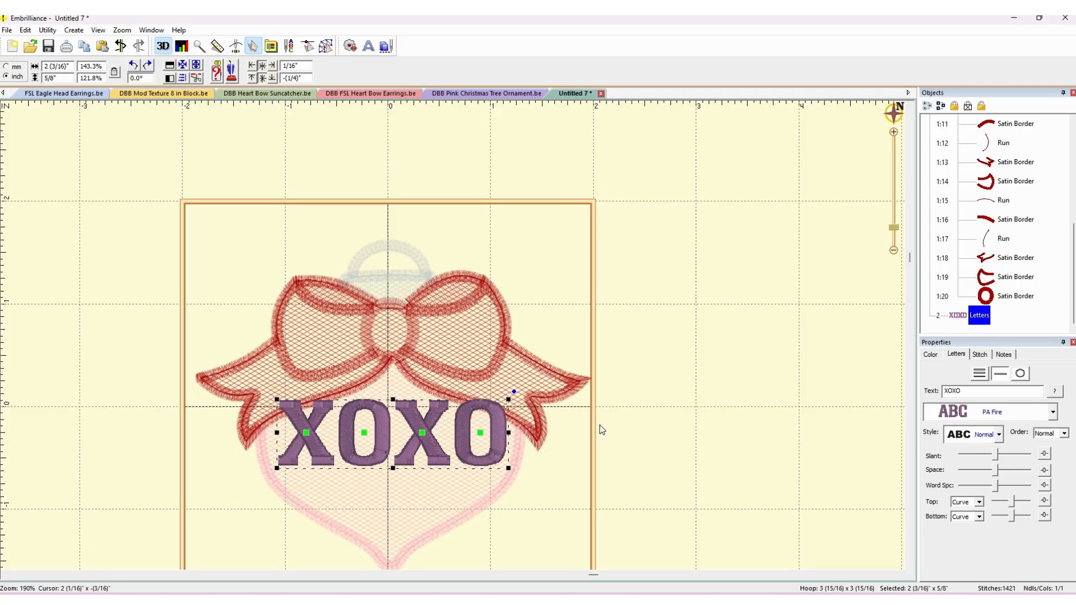
# Turn off the lettering's automatic fill by setting it to None, increase its compensation, and deselect it.
pyautogui.click(980, 355)
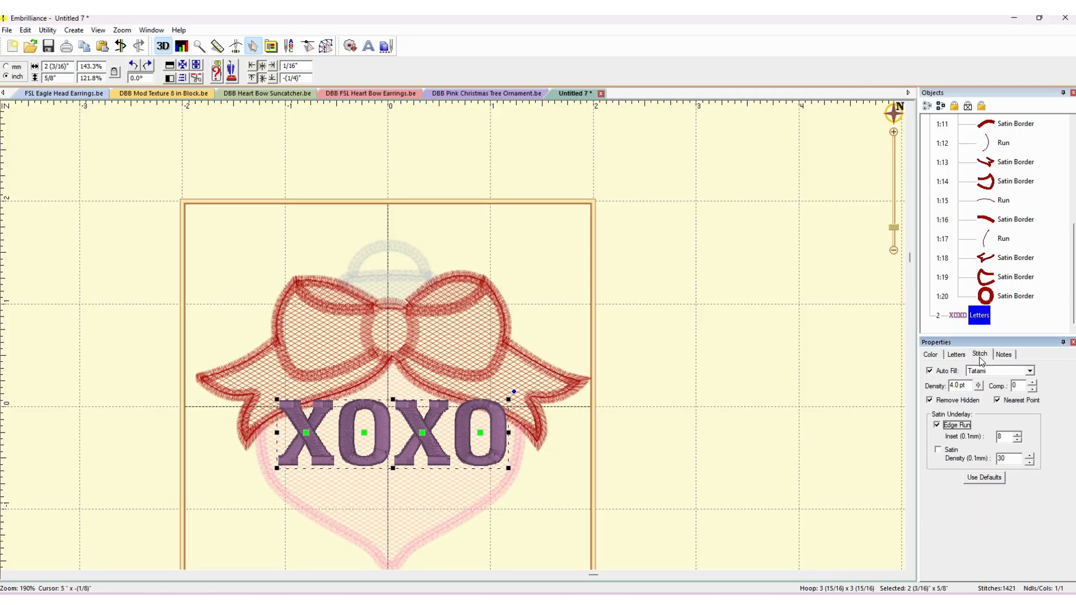
pyautogui.click(945, 372)
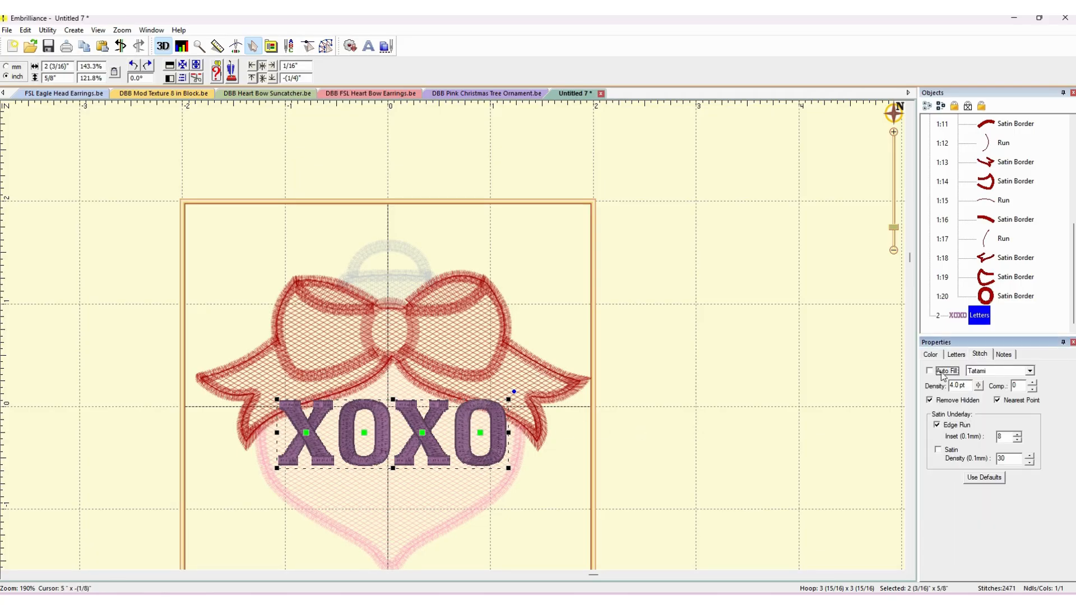
pyautogui.click(1030, 371)
pyautogui.click(986, 379)
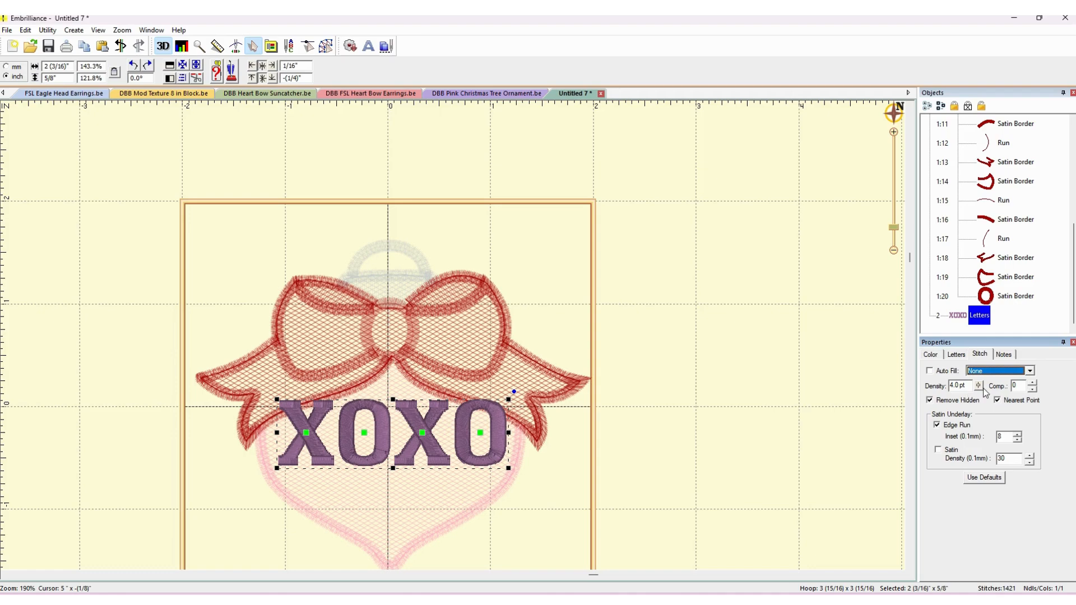
pyautogui.click(1032, 384)
pyautogui.click(1032, 384)
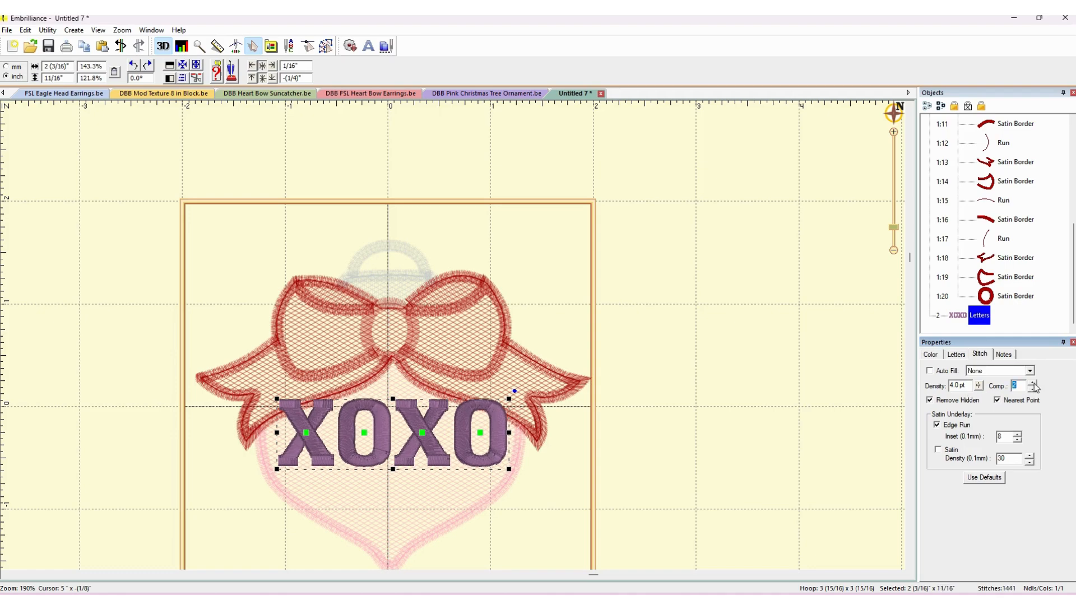
pyautogui.click(1033, 384)
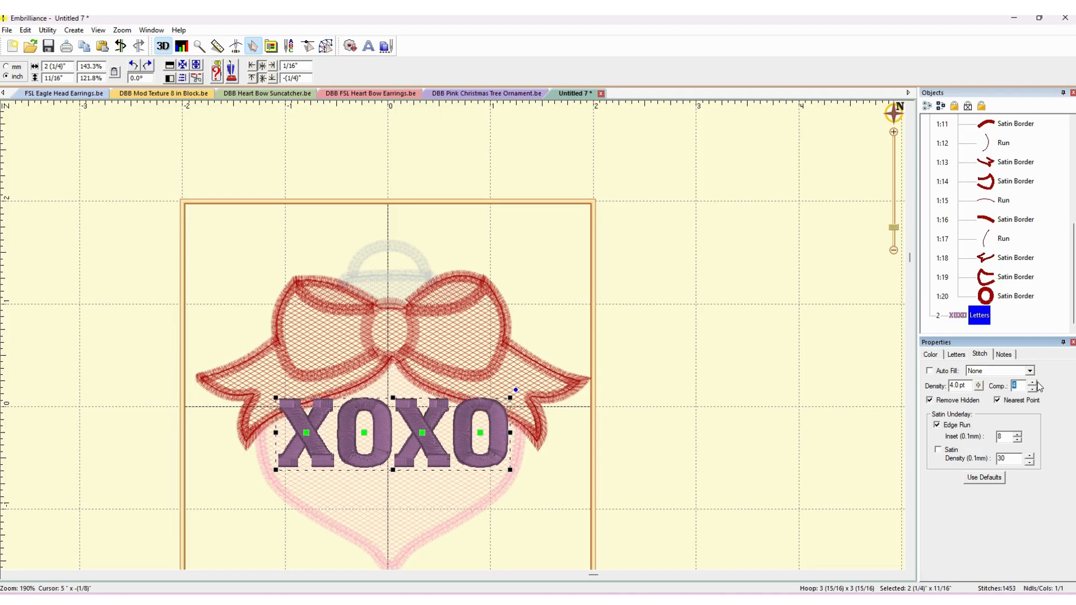
pyautogui.click(871, 392)
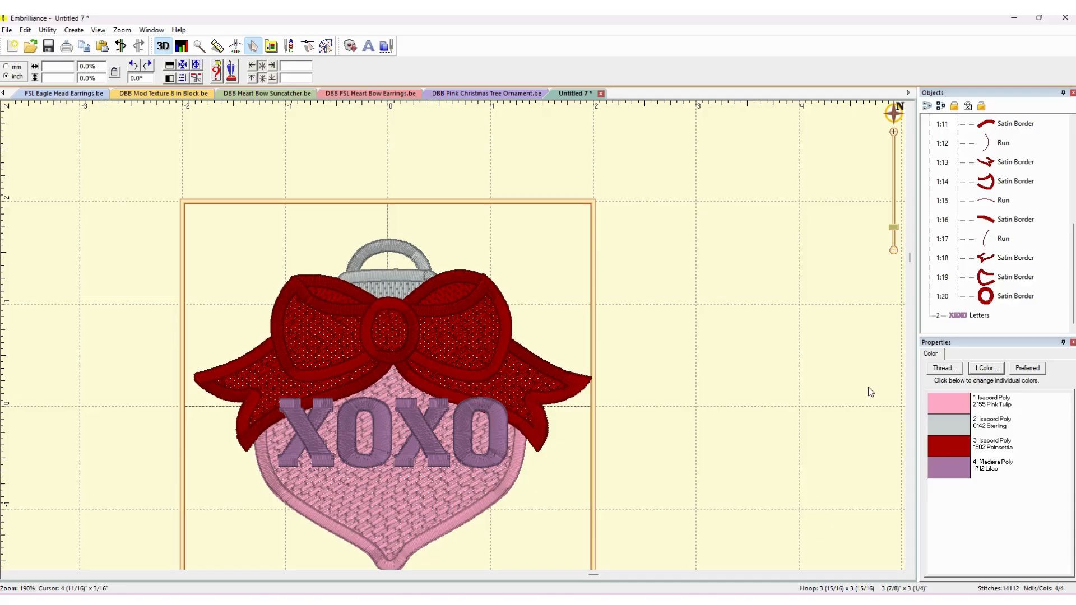
# Lower the top edge of the XOXO lettering slightly, making it about 5/8" high, and deselect it.
pyautogui.click(981, 315)
pyautogui.moveTo(393, 397); pyautogui.dragTo(392, 401)
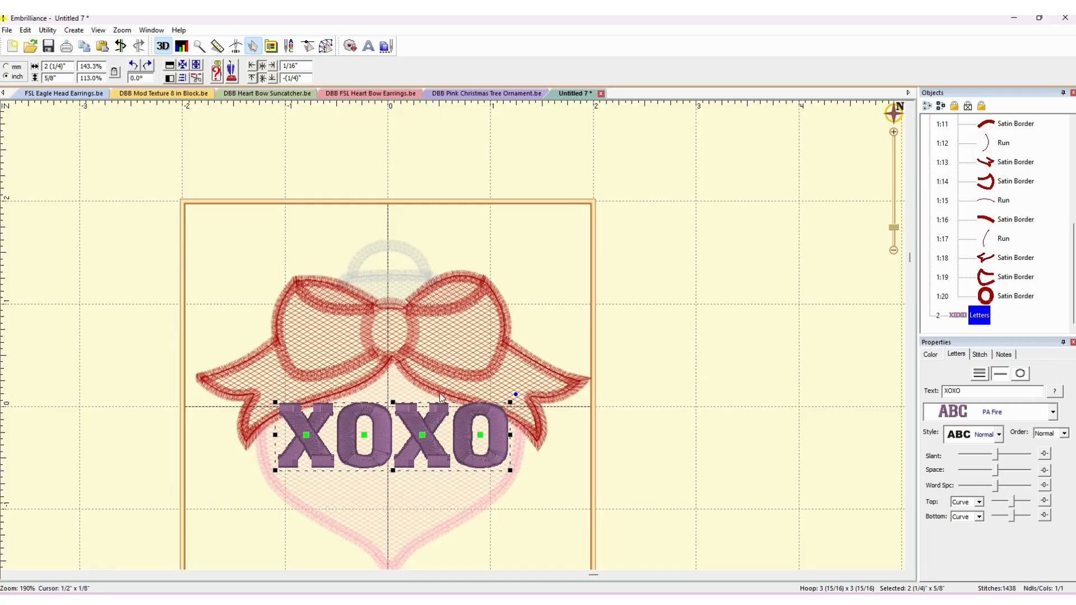
pyautogui.click(698, 418)
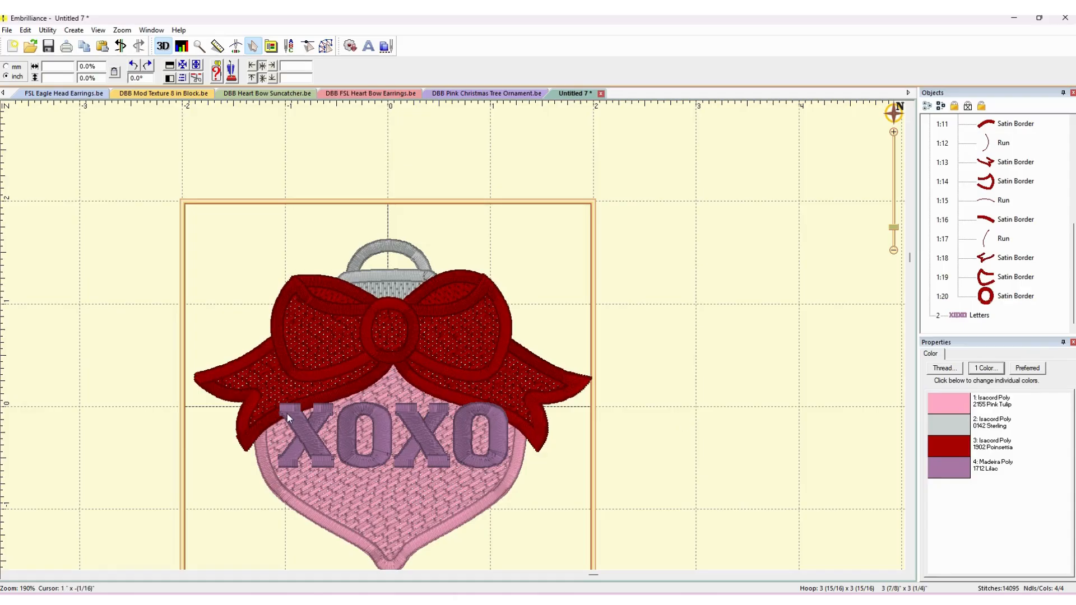
# Convert the XOXO lettering into individually editable stitch objects.
pyautogui.click(960, 316)
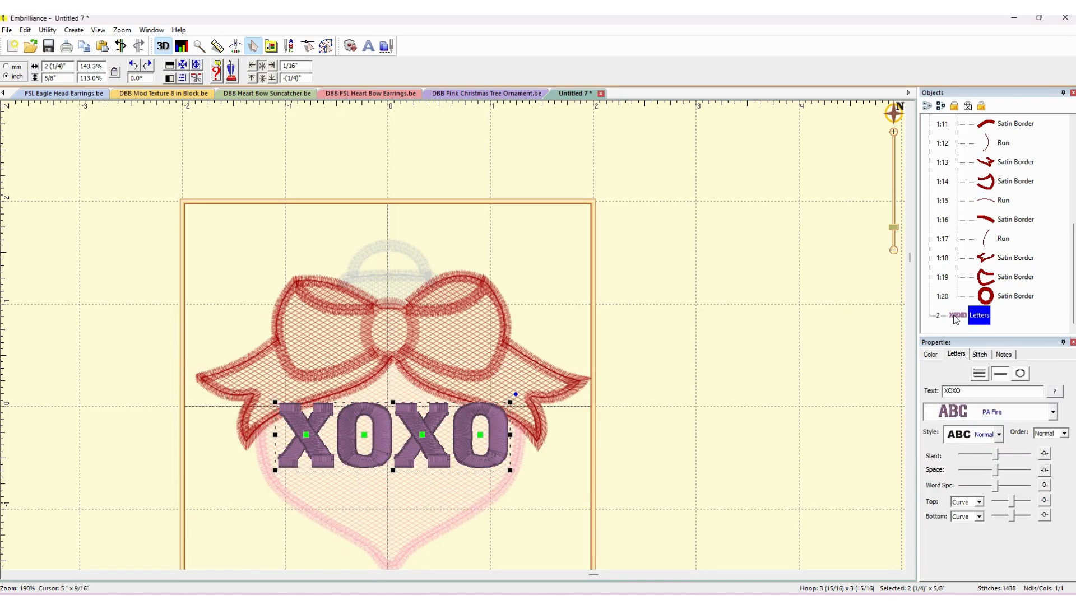
pyautogui.rightClick(461, 438)
pyautogui.click(511, 471)
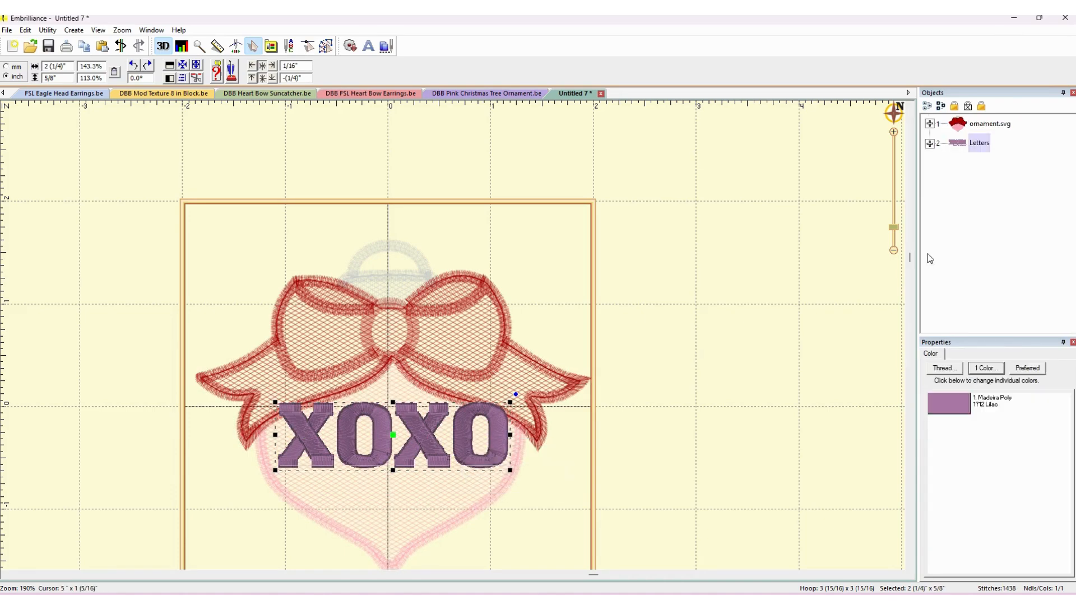
# Delete the four baseline line objects from the converted lettering group, keeping only its columns.
pyautogui.click(930, 144)
pyautogui.click(989, 275)
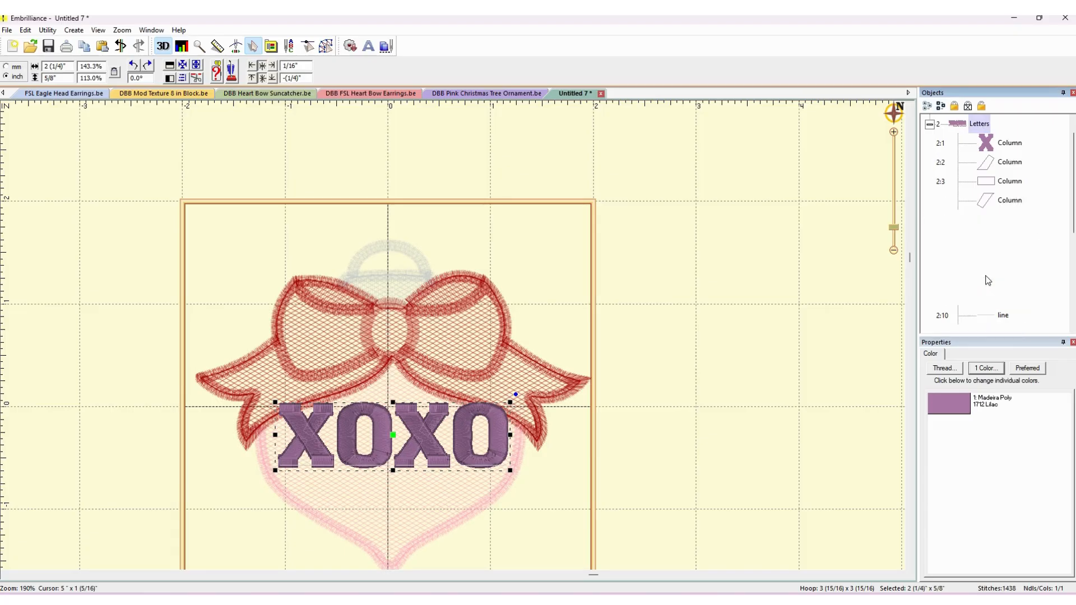
pyautogui.scroll(-1, 989, 276)
pyautogui.click(997, 260)
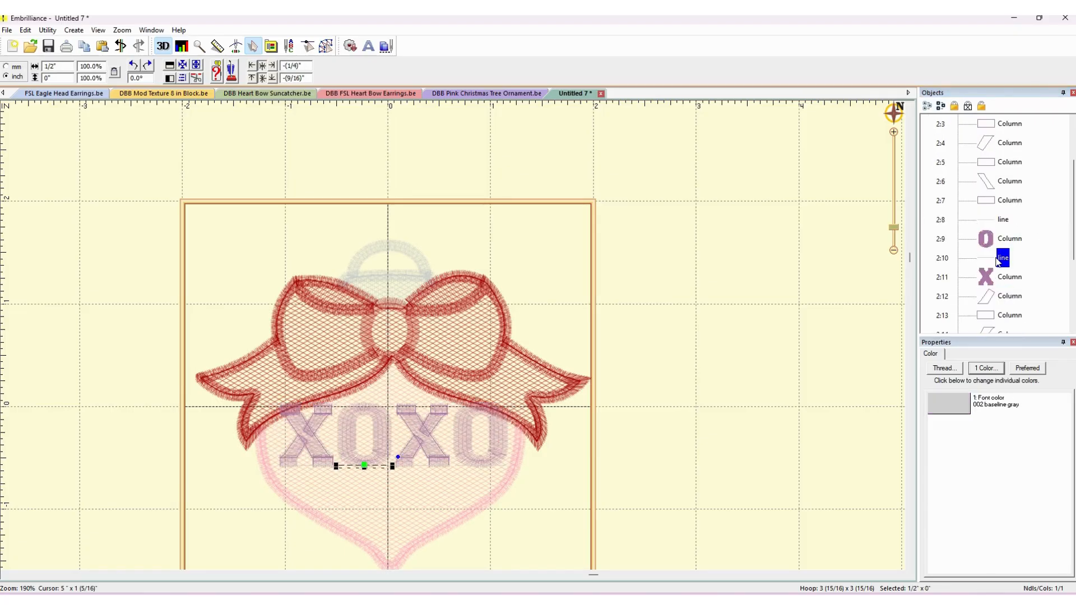
pyautogui.keyDown('ctrl'); pyautogui.click(1003, 219); pyautogui.keyUp('ctrl')
pyautogui.scroll(-3, 1012, 229)
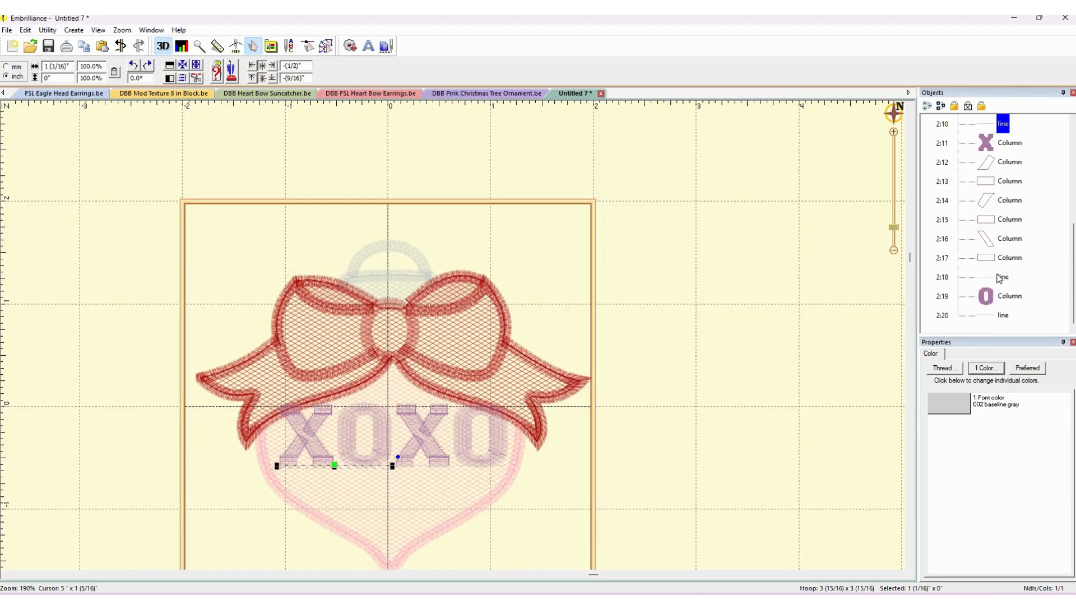
pyautogui.keyDown('ctrl'); pyautogui.click(1001, 278); pyautogui.keyUp('ctrl')
pyautogui.keyDown('ctrl'); pyautogui.click(1004, 316); pyautogui.keyUp('ctrl')
pyautogui.press('Delete')
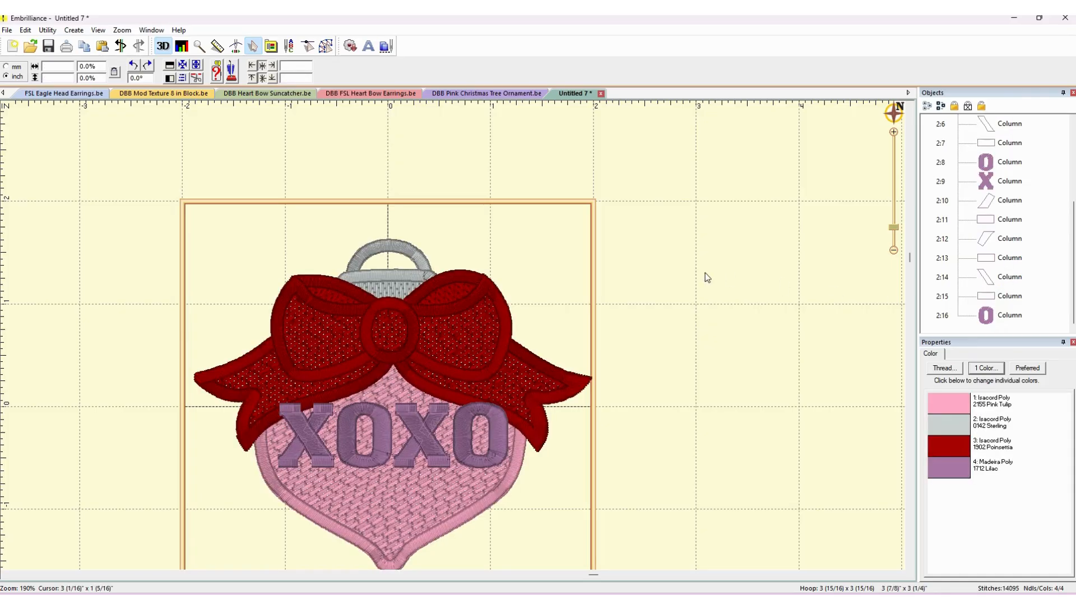
# Reshape the upper curve of the last O by adjusting its outline nodes in Create mode, then deselect it.
pyautogui.click(991, 319)
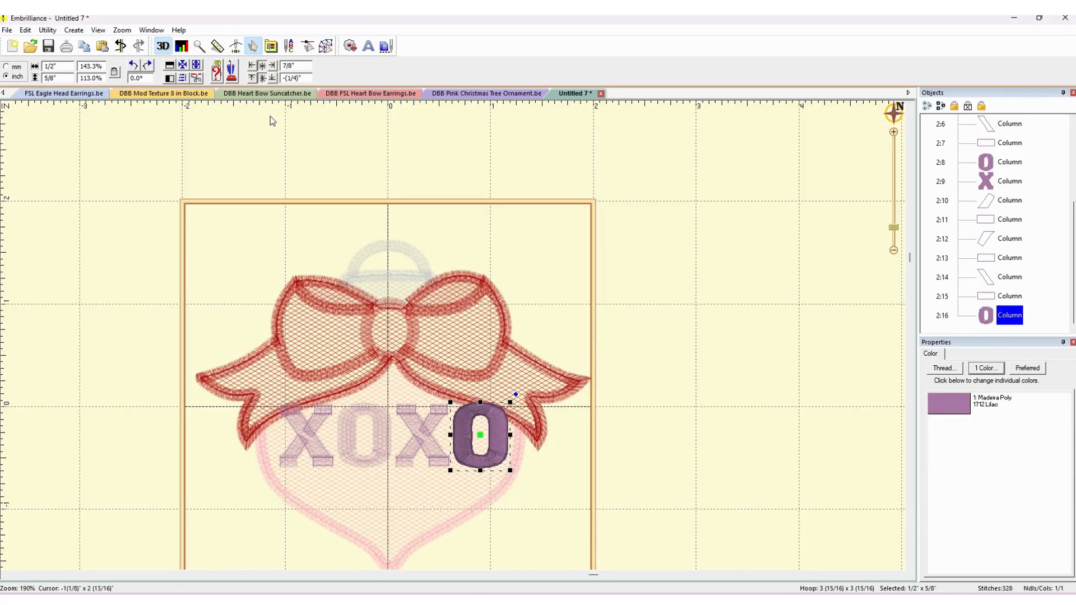
pyautogui.click(326, 46)
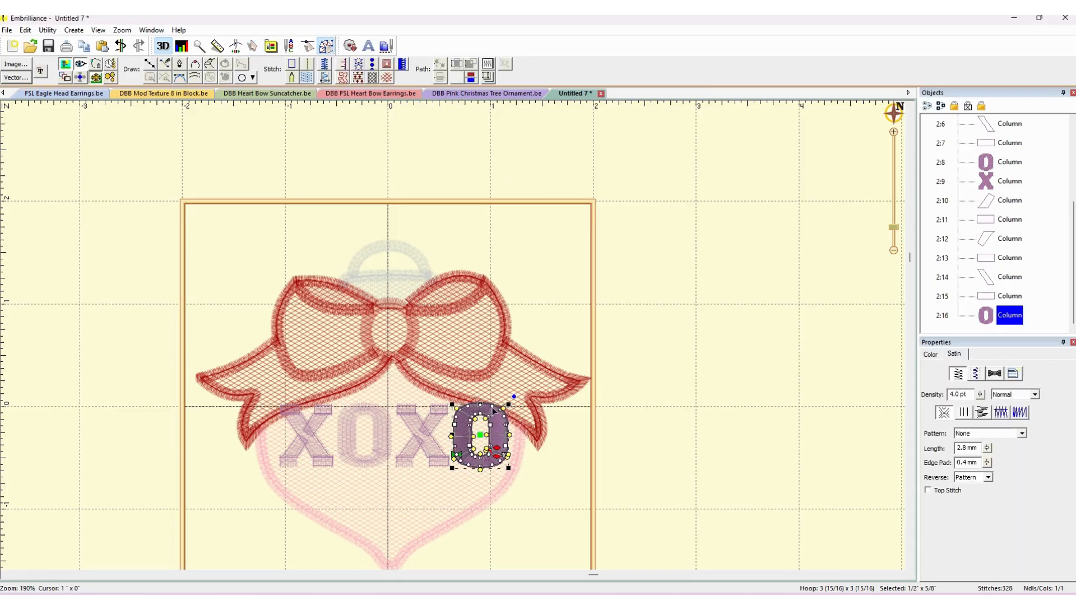
pyautogui.click(492, 407)
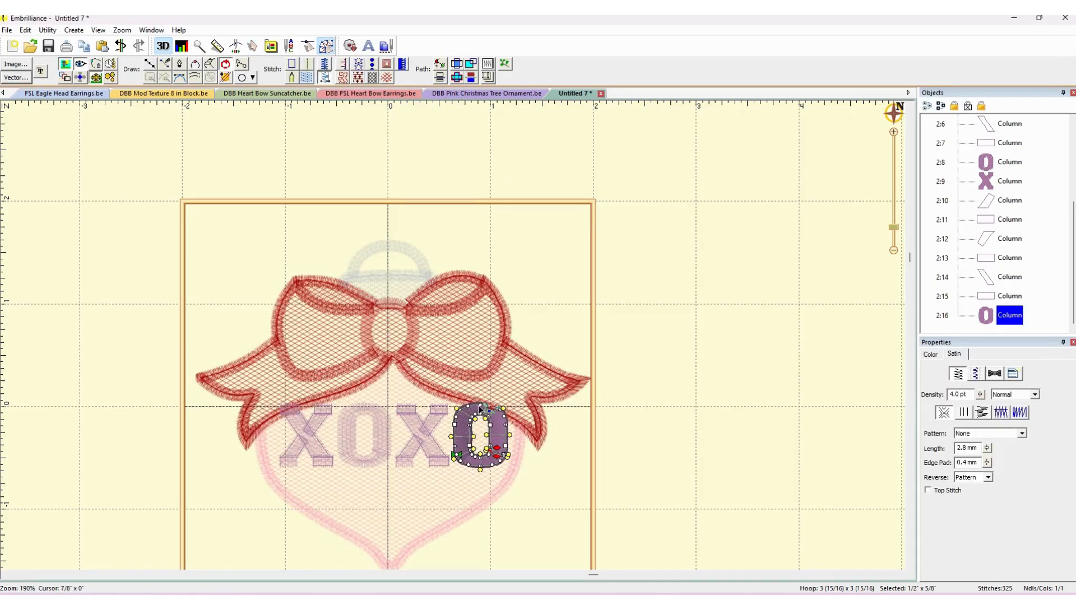
pyautogui.click(479, 407)
pyautogui.moveTo(501, 414); pyautogui.dragTo(503, 418)
pyautogui.moveTo(505, 420)
pyautogui.mouseDown()
pyautogui.moveTo(476, 408)
pyautogui.moveTo(491, 411)
pyautogui.mouseUp()
pyautogui.click(682, 459)
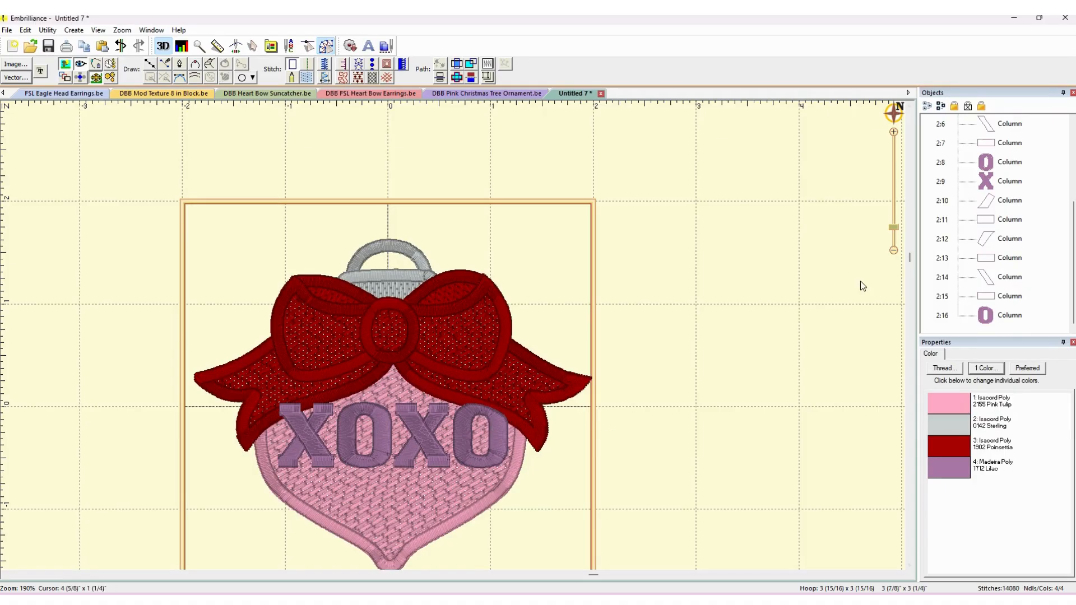
# Extend the outer ends of the second X's serif columns toward the neighbouring O letters, then deselect the X.
pyautogui.click(996, 299)
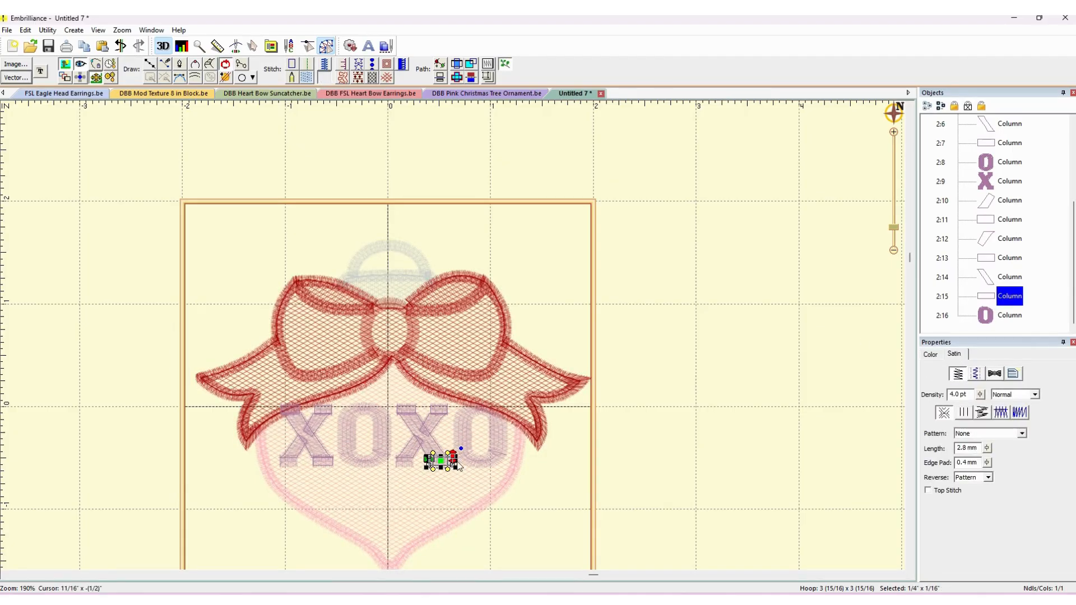
pyautogui.click(987, 255)
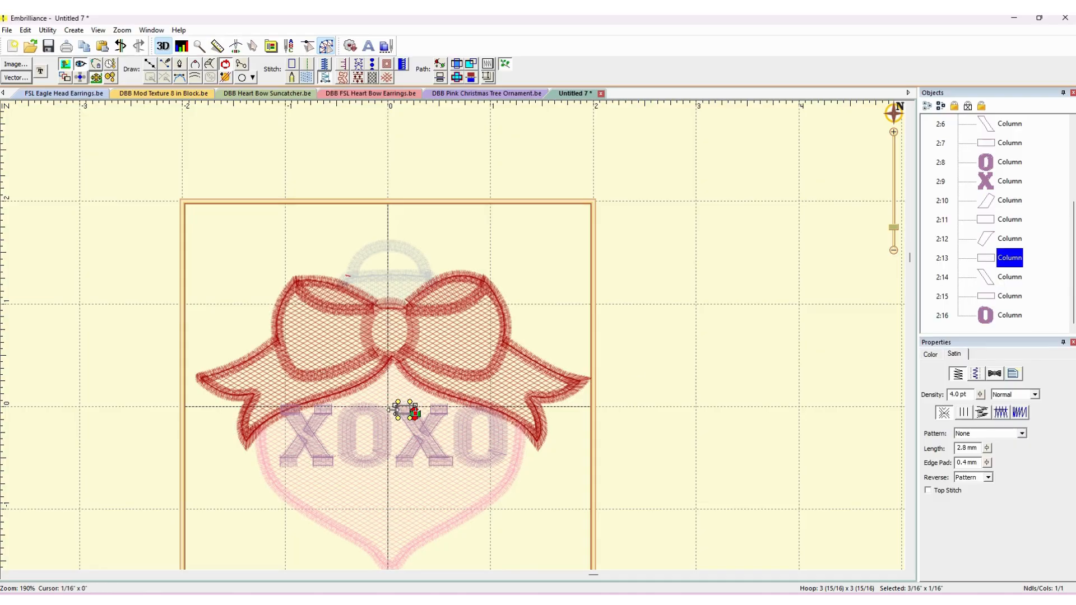
pyautogui.click(986, 224)
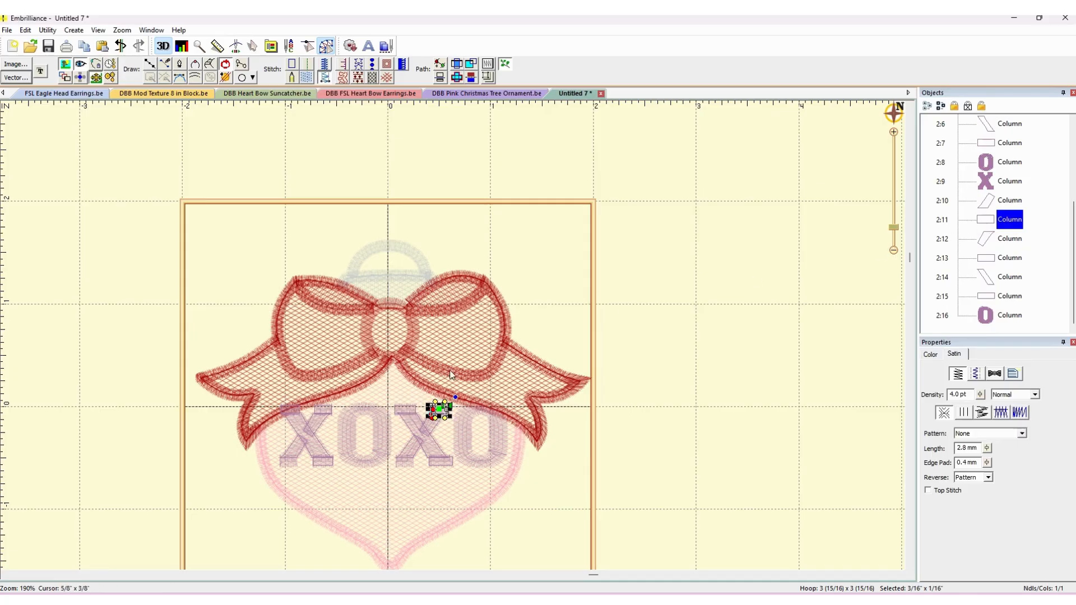
pyautogui.moveTo(447, 411); pyautogui.dragTo(451, 410)
pyautogui.click(989, 185)
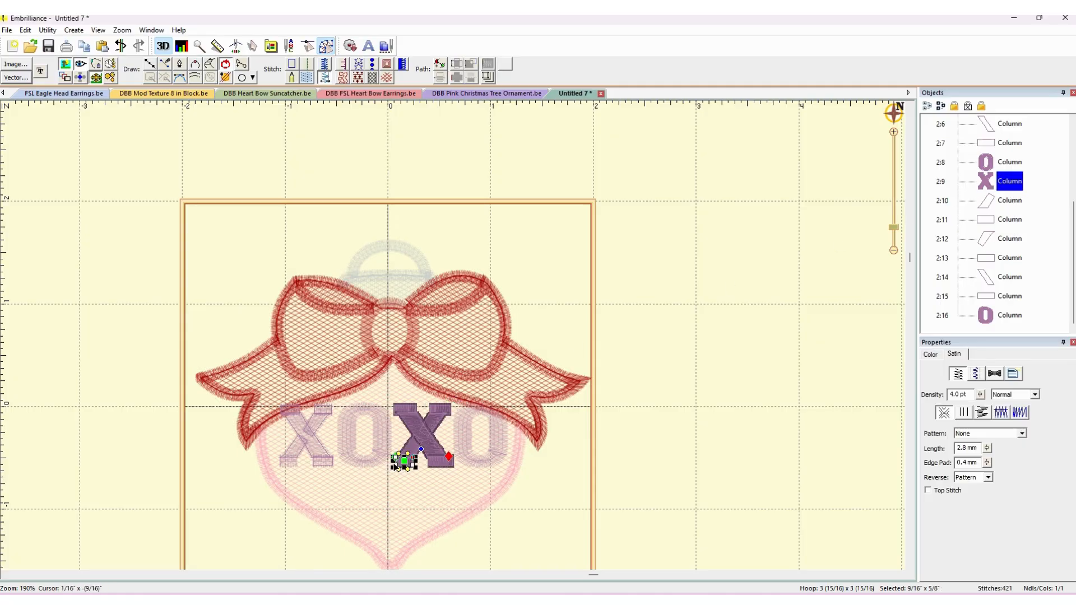
pyautogui.moveTo(396, 466)
pyautogui.mouseDown()
pyautogui.moveTo(392, 457)
pyautogui.moveTo(392, 469)
pyautogui.mouseUp()
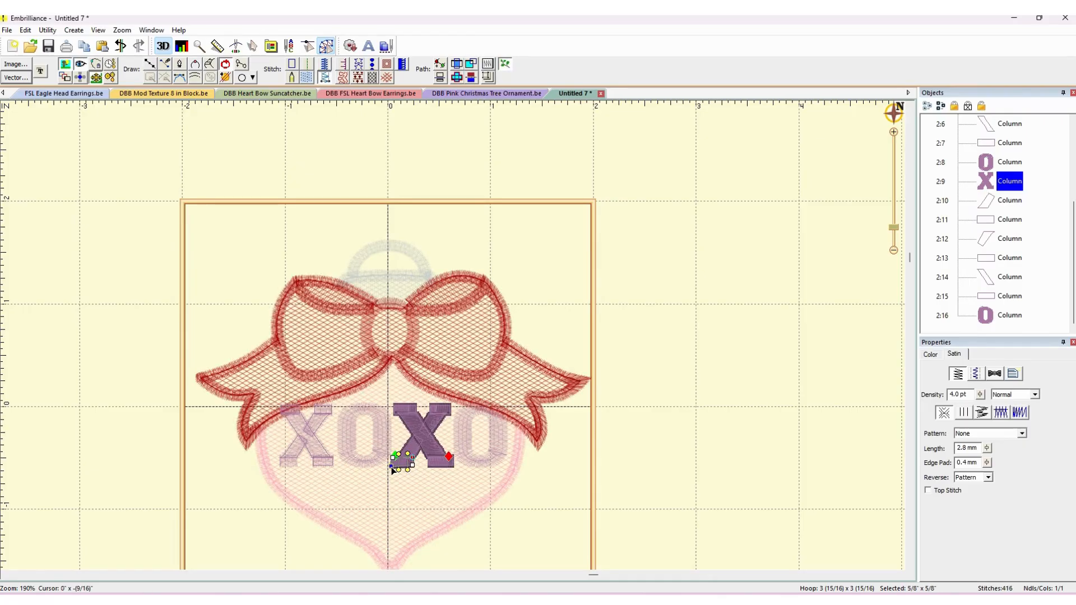
pyautogui.click(393, 458)
pyautogui.click(683, 429)
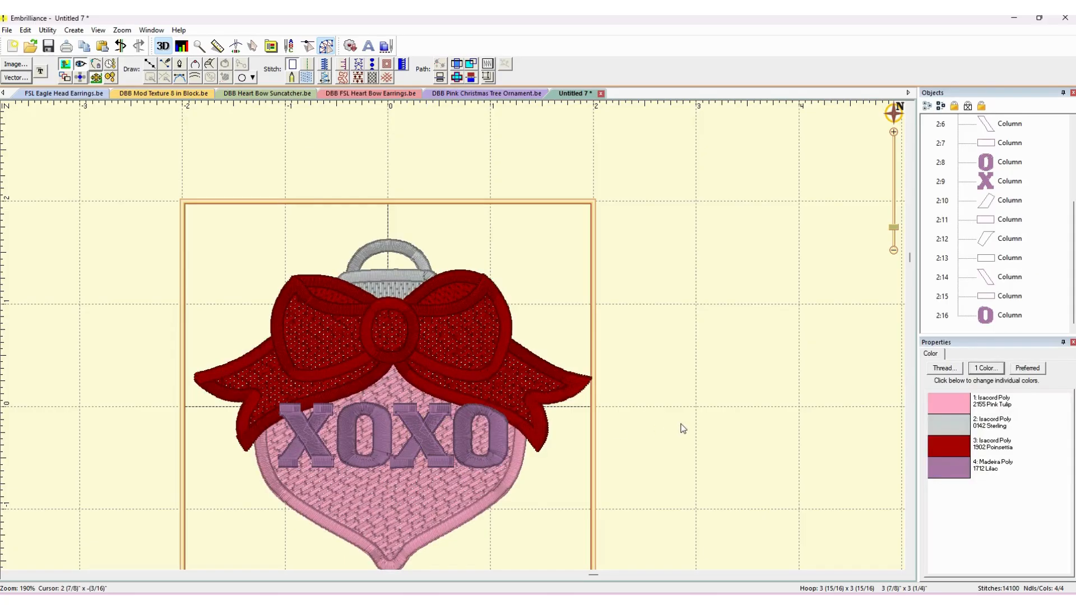
# Extend the first X's lower-right serif column toward the neighbouring O and reshape its upper-left serif column into a tapered shape.
pyautogui.click(311, 452)
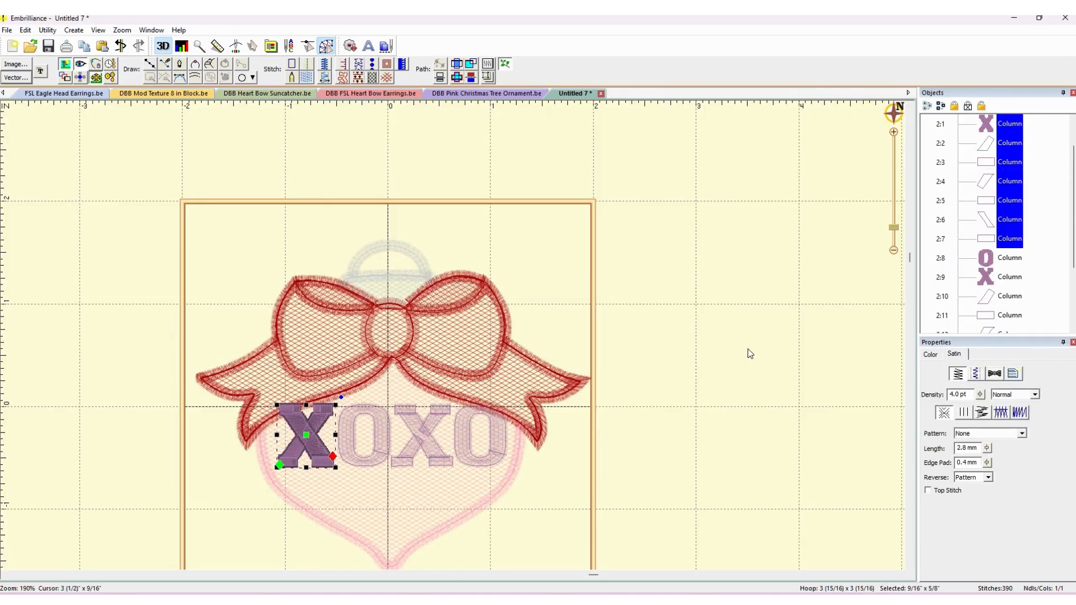
pyautogui.click(987, 241)
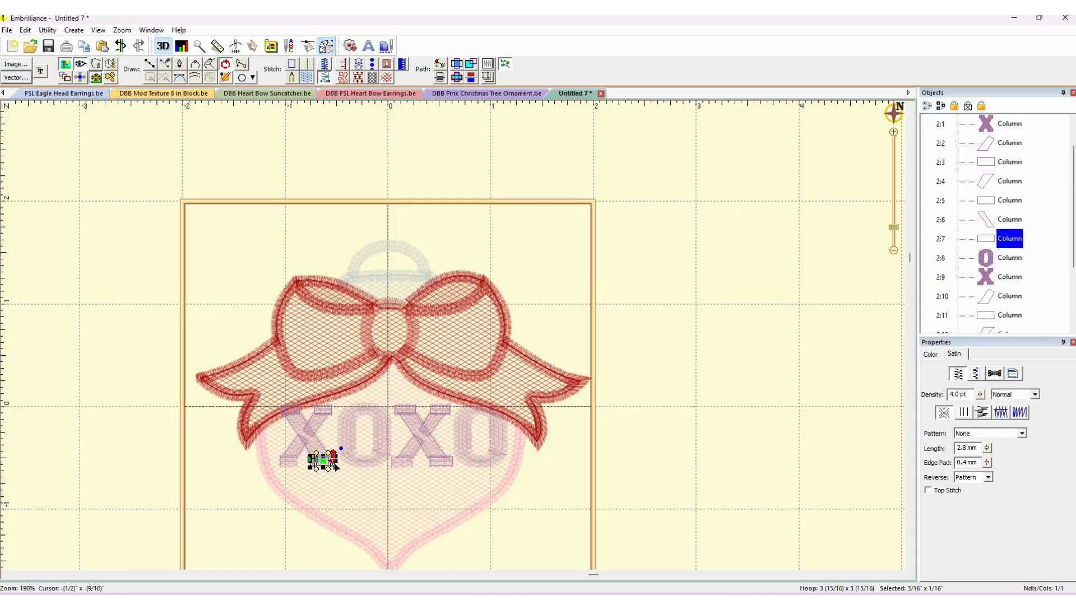
pyautogui.moveTo(336, 463); pyautogui.dragTo(339, 462)
pyautogui.click(984, 204)
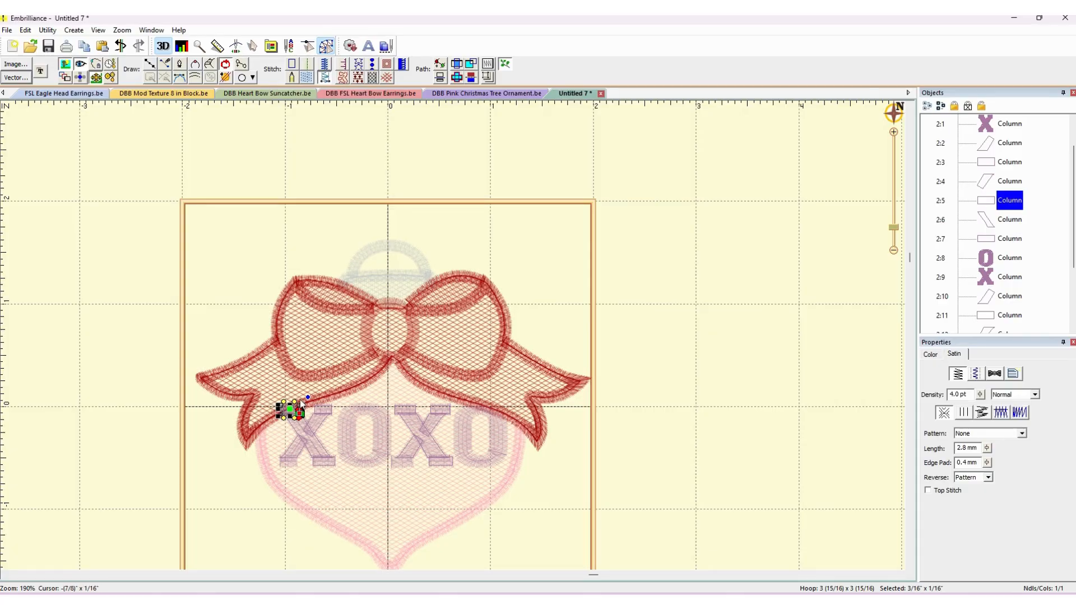
pyautogui.moveTo(281, 407); pyautogui.dragTo(299, 410)
pyautogui.scroll(1, 298, 412)
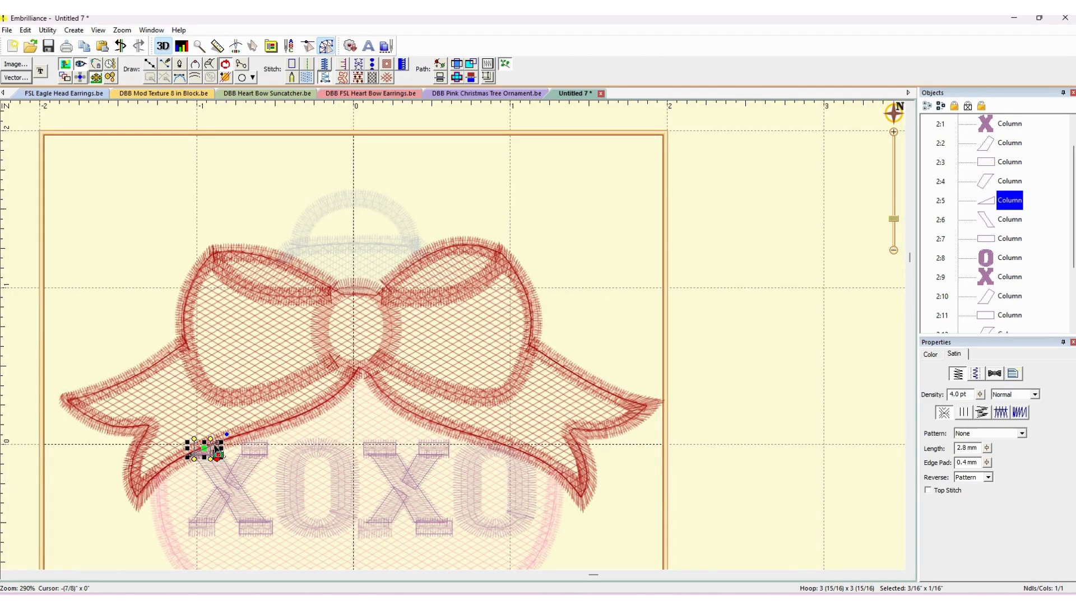
pyautogui.click(660, 331)
# Extend the outer end of the first X's upper-right serif column slightly toward the neighbouring O.
pyautogui.click(245, 450)
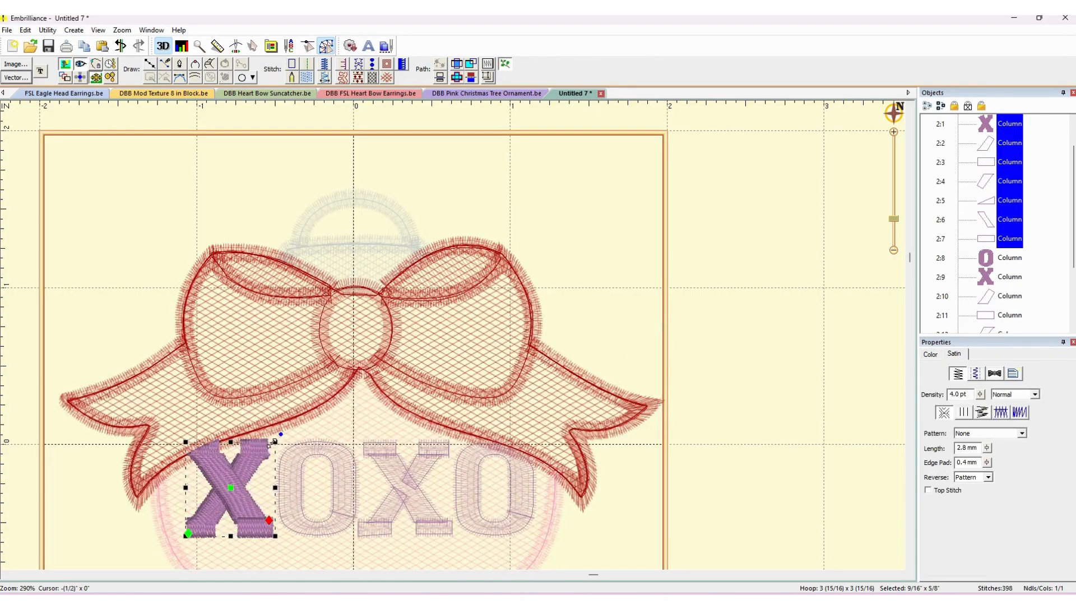
pyautogui.click(982, 166)
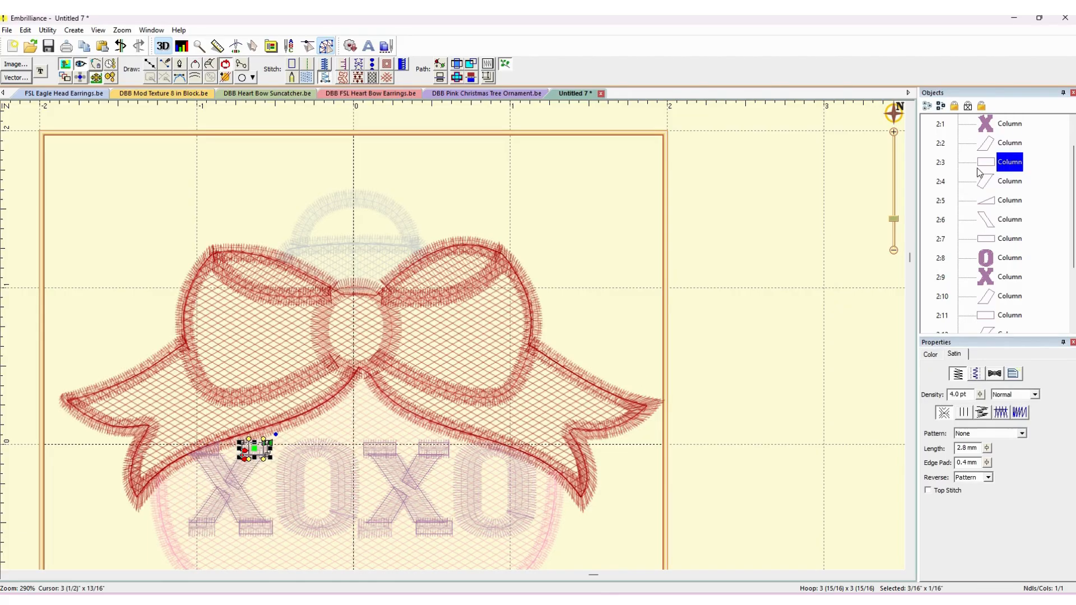
pyautogui.moveTo(272, 450); pyautogui.dragTo(276, 450)
pyautogui.click(990, 240)
pyautogui.click(990, 164)
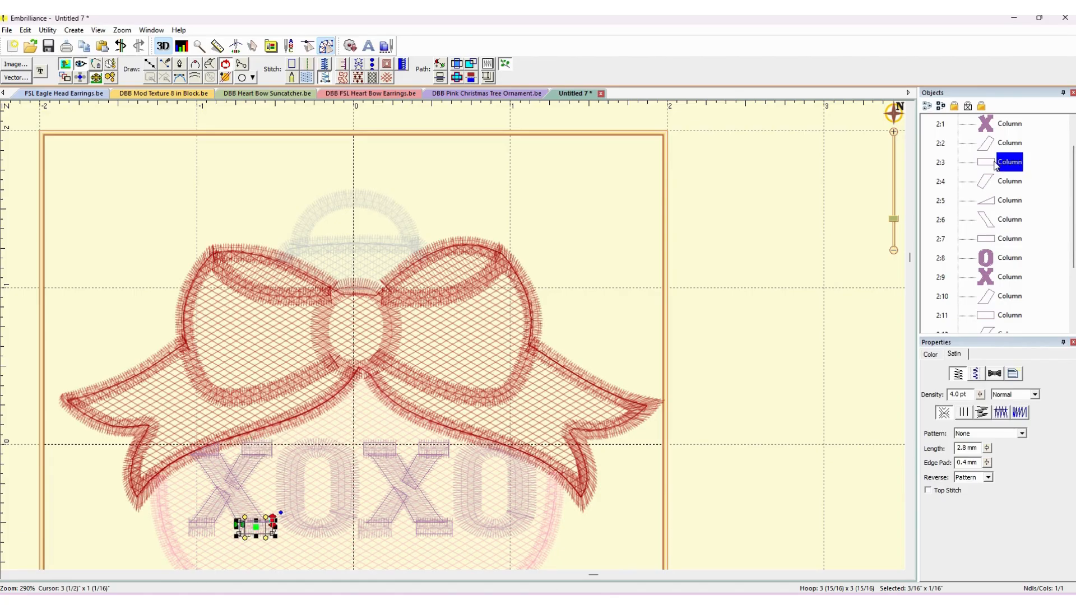
# Separate the first X's branched columns and extend its lower-left serif column slightly outward.
pyautogui.click(988, 126)
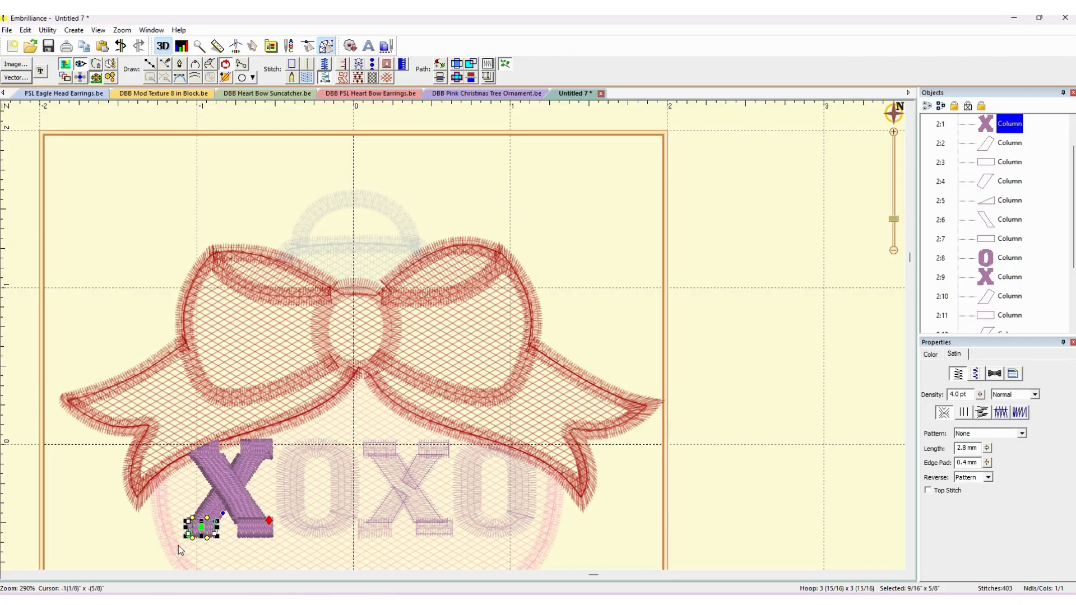
pyautogui.moveTo(186, 528); pyautogui.dragTo(218, 527)
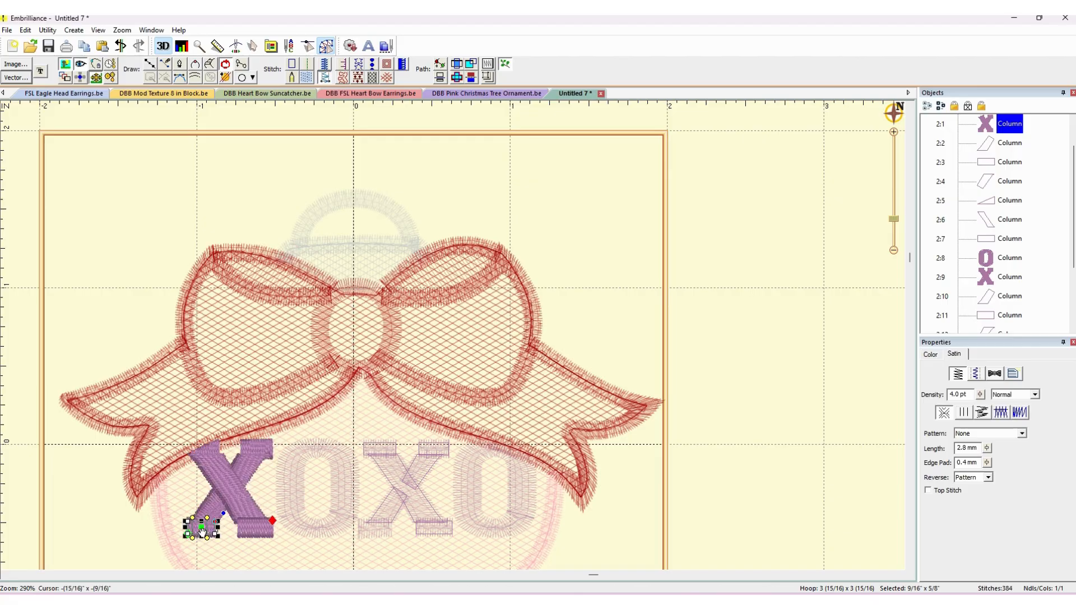
pyautogui.rightClick(202, 533)
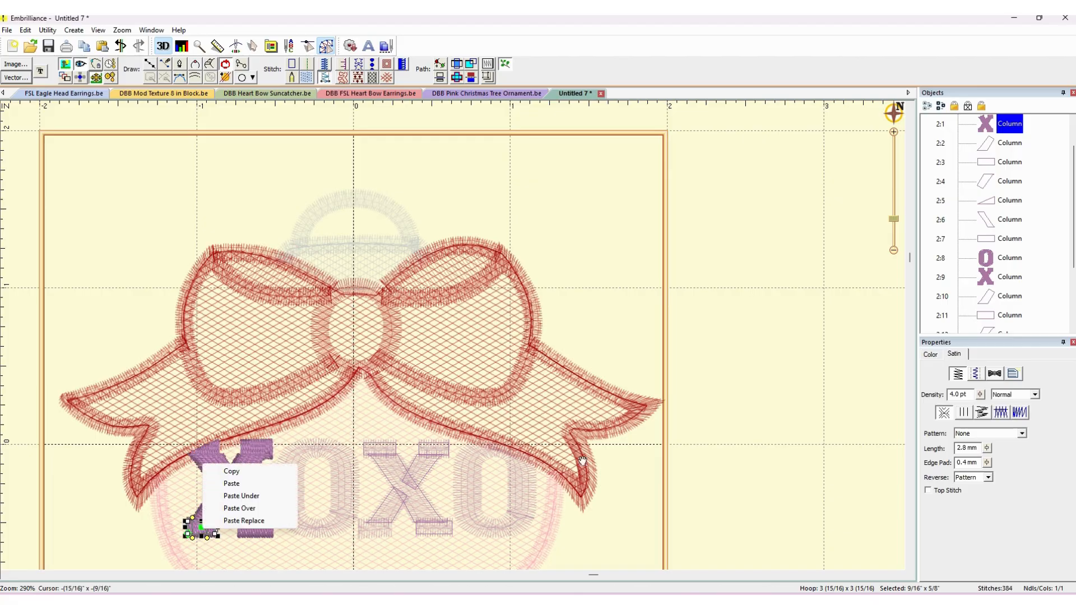
pyautogui.click(504, 65)
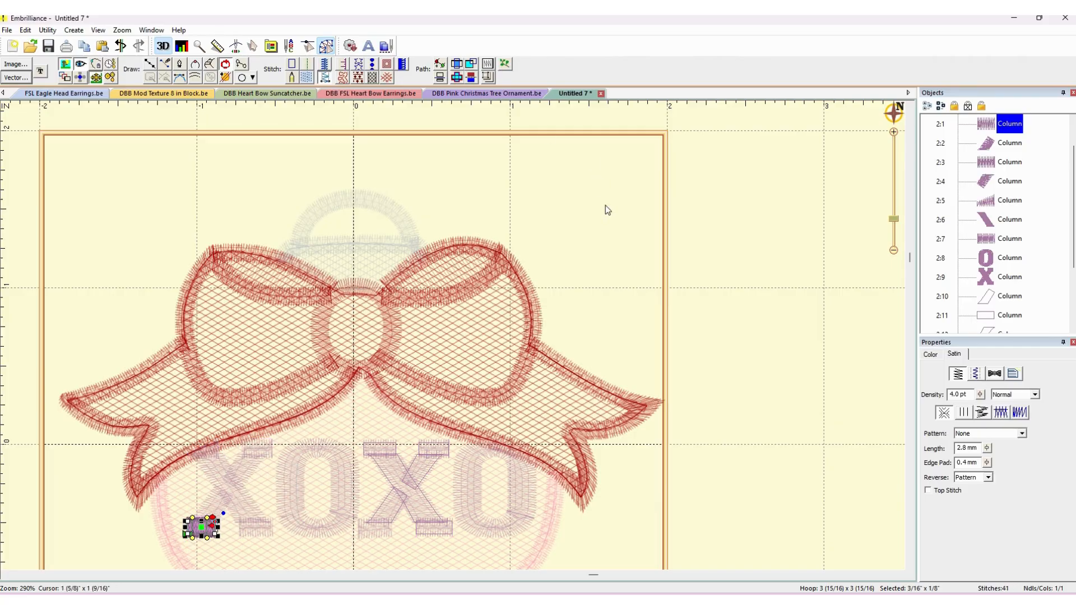
pyautogui.moveTo(186, 527); pyautogui.dragTo(184, 527)
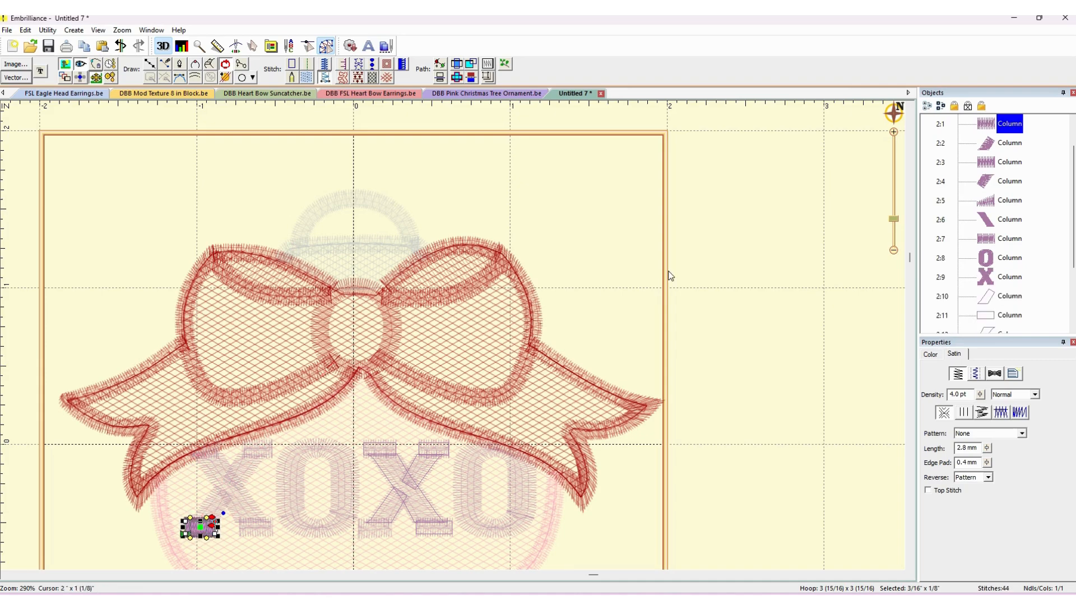
# Branch all seven columns of the first X together again and deselect the letter.
pyautogui.click(1015, 238)
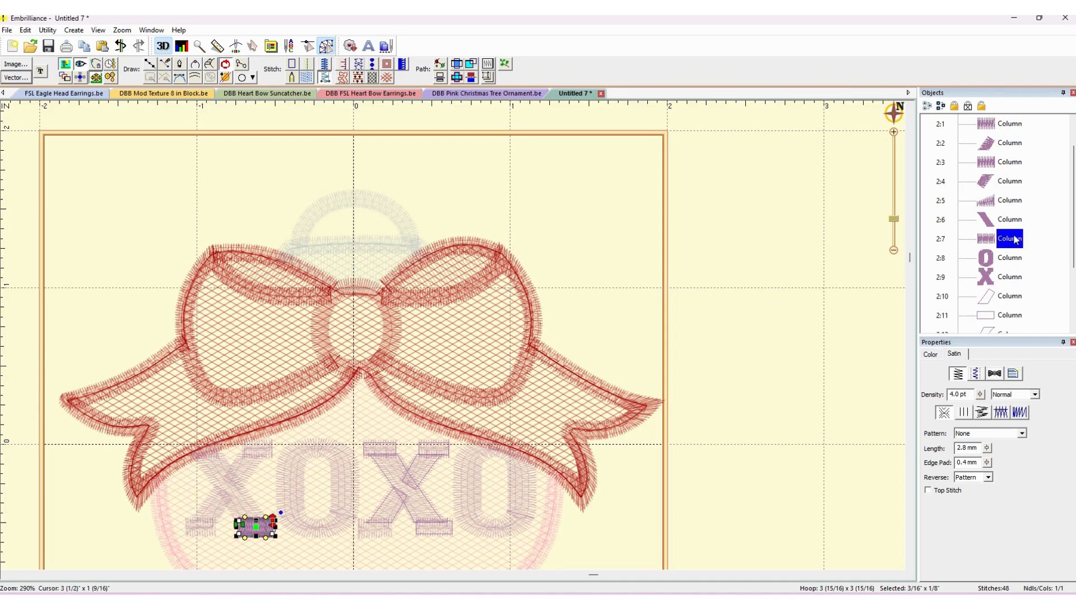
pyautogui.moveTo(1015, 240); pyautogui.dragTo(998, 127)
pyautogui.click(509, 64)
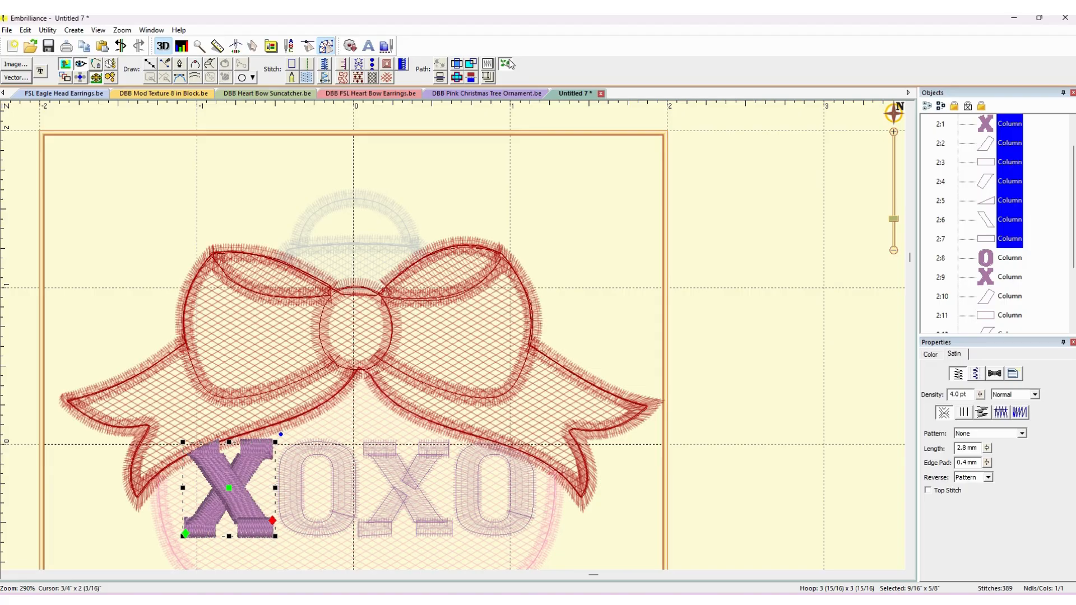
pyautogui.click(567, 226)
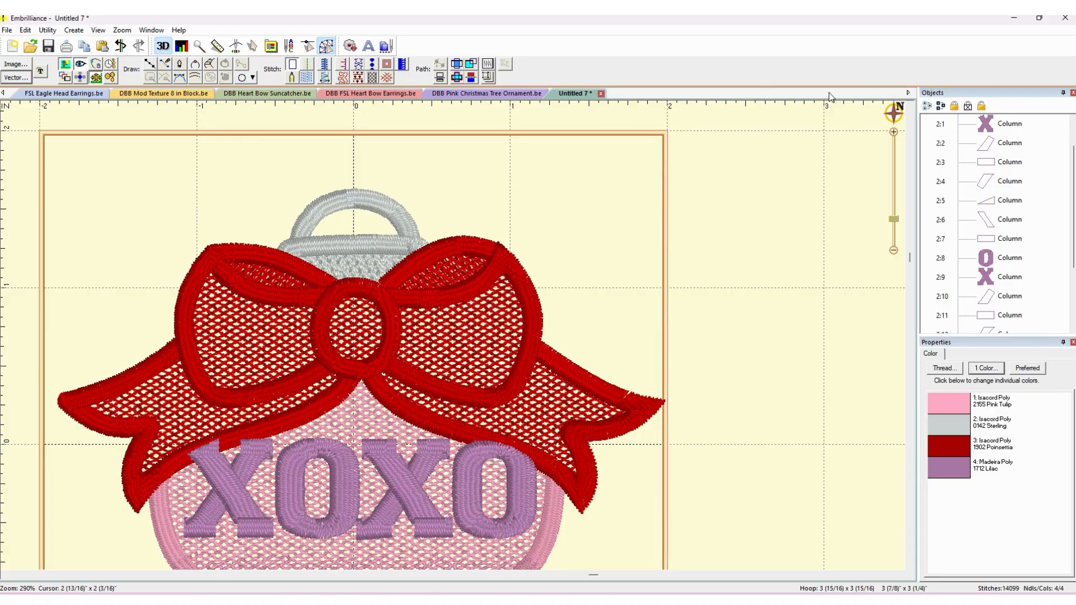
# Widen the first O by moving its left outer edge node toward the first X.
pyautogui.click(1010, 124)
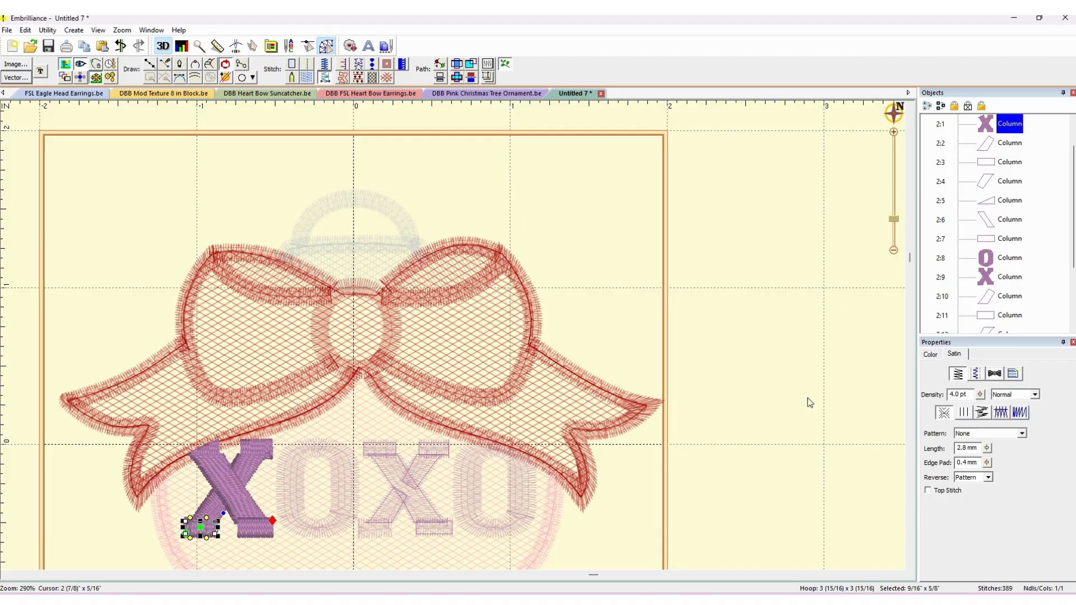
pyautogui.click(985, 260)
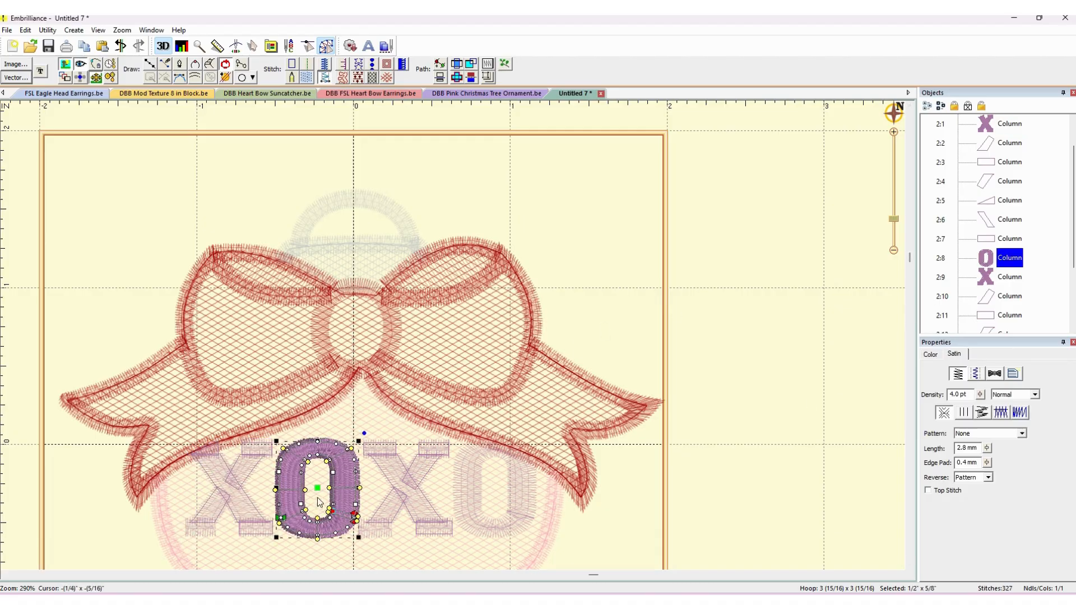
pyautogui.moveTo(276, 487); pyautogui.dragTo(274, 487)
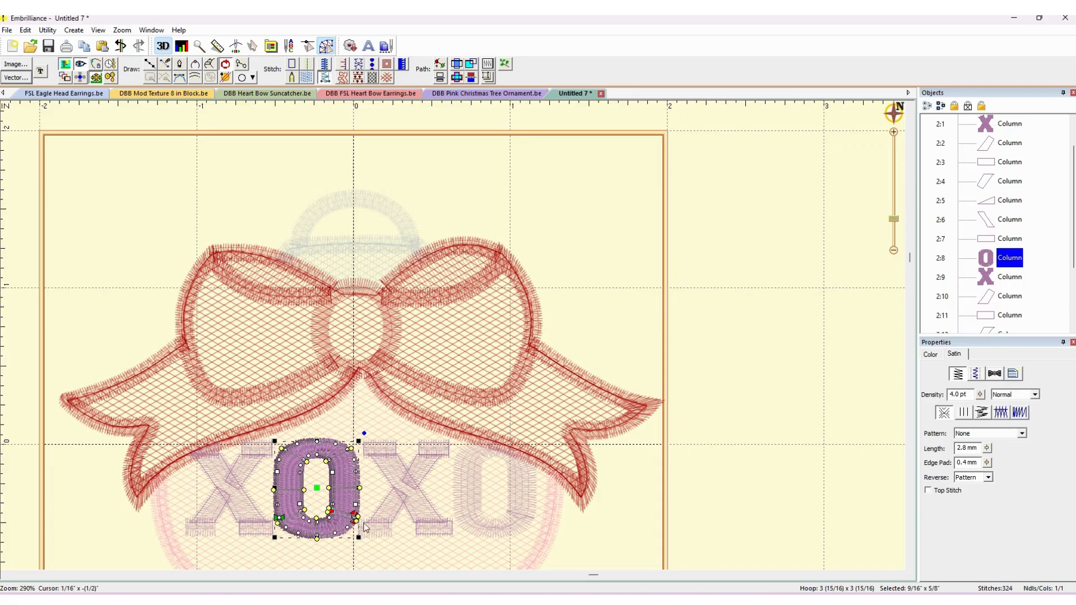
# Move the second X's stitch entry and exit points outward to the edges of the neighbouring O letters.
pyautogui.press('Tab')
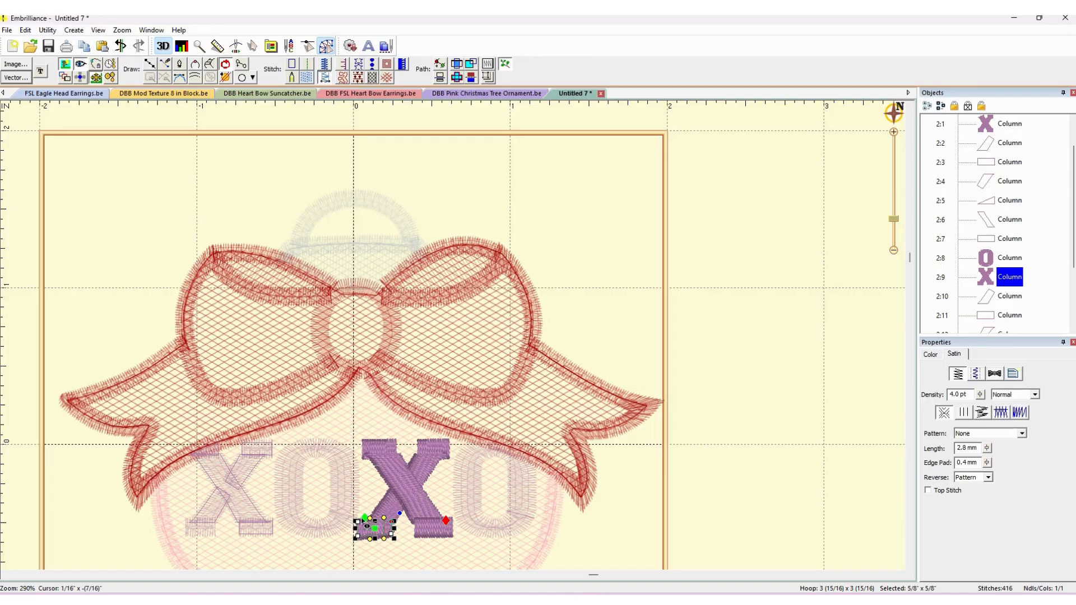
pyautogui.moveTo(363, 518); pyautogui.dragTo(356, 521)
pyautogui.moveTo(451, 529); pyautogui.dragTo(459, 530)
pyautogui.scroll(-2, 993, 291)
# Widen the last O by moving its left outer edge node toward the second X, then deselect it.
pyautogui.click(995, 315)
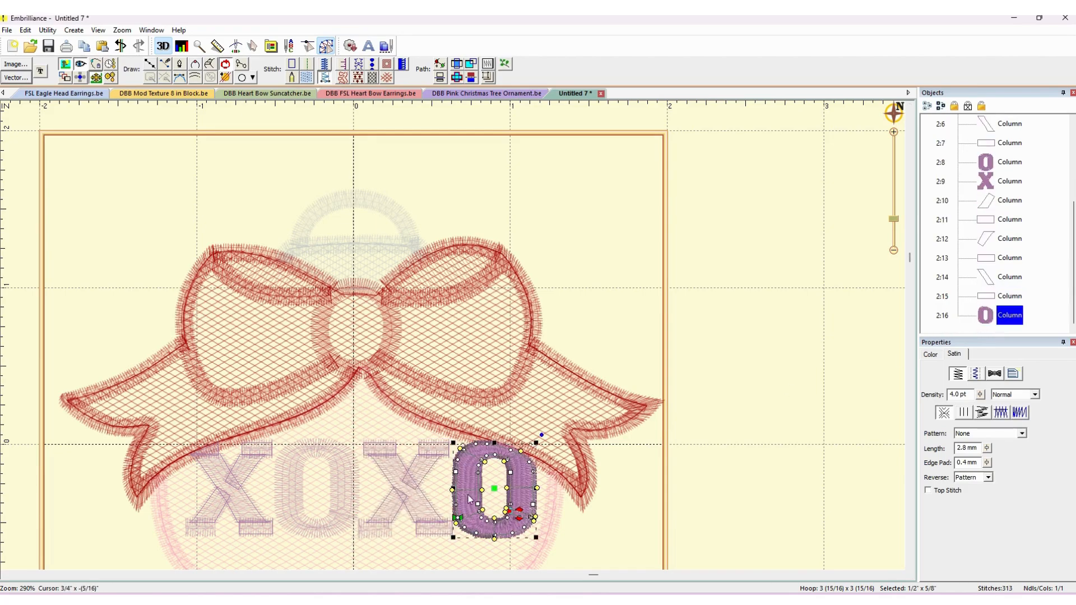
pyautogui.moveTo(452, 488); pyautogui.dragTo(450, 490)
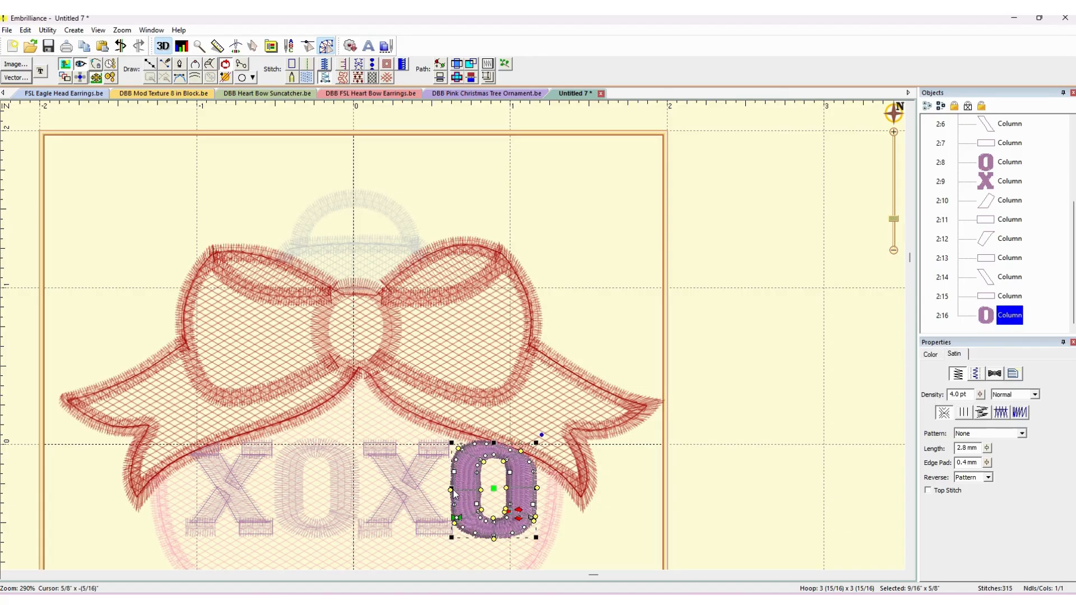
pyautogui.click(754, 459)
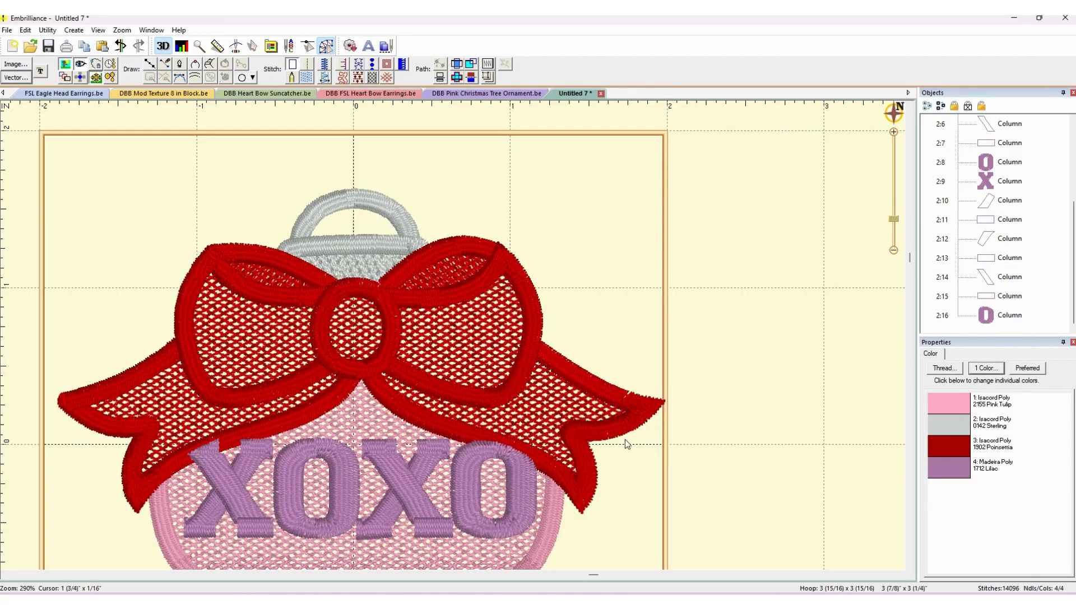
# Change the thread colour of all the XOXO lettering columns to Isacord Poly 0010 Silky White.
pyautogui.click(1001, 319)
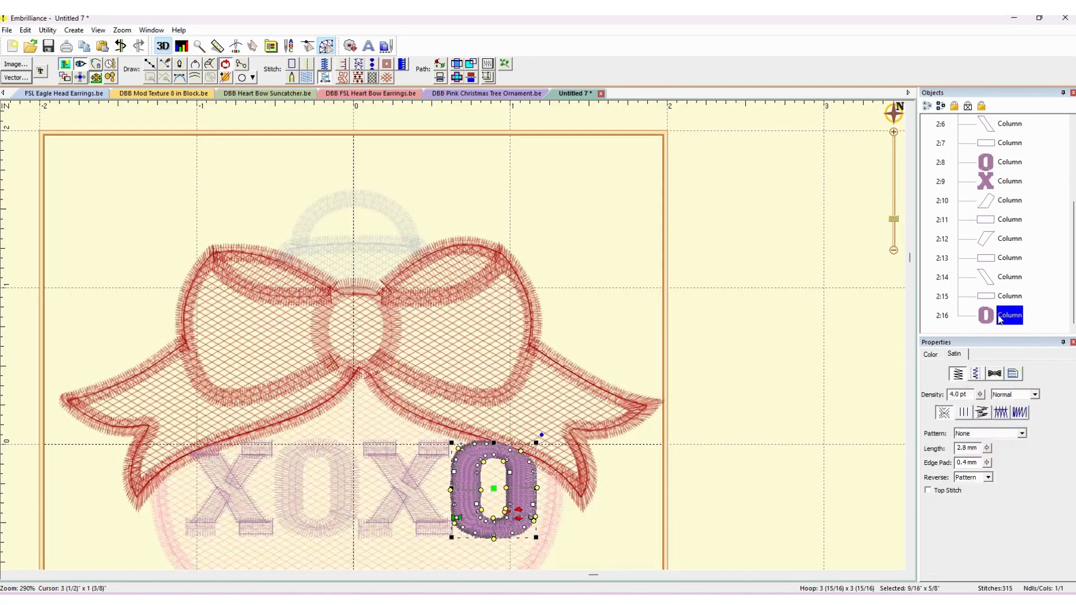
pyautogui.scroll(3, 999, 308)
pyautogui.keyDown('shift'); pyautogui.click(988, 169); pyautogui.keyUp('shift')
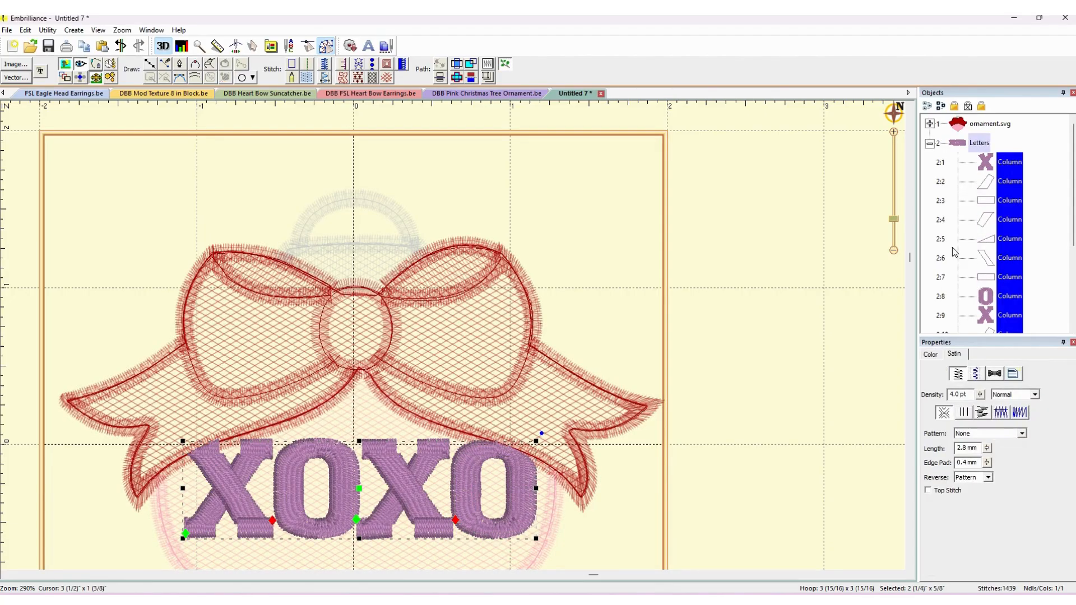
pyautogui.click(931, 354)
pyautogui.click(987, 368)
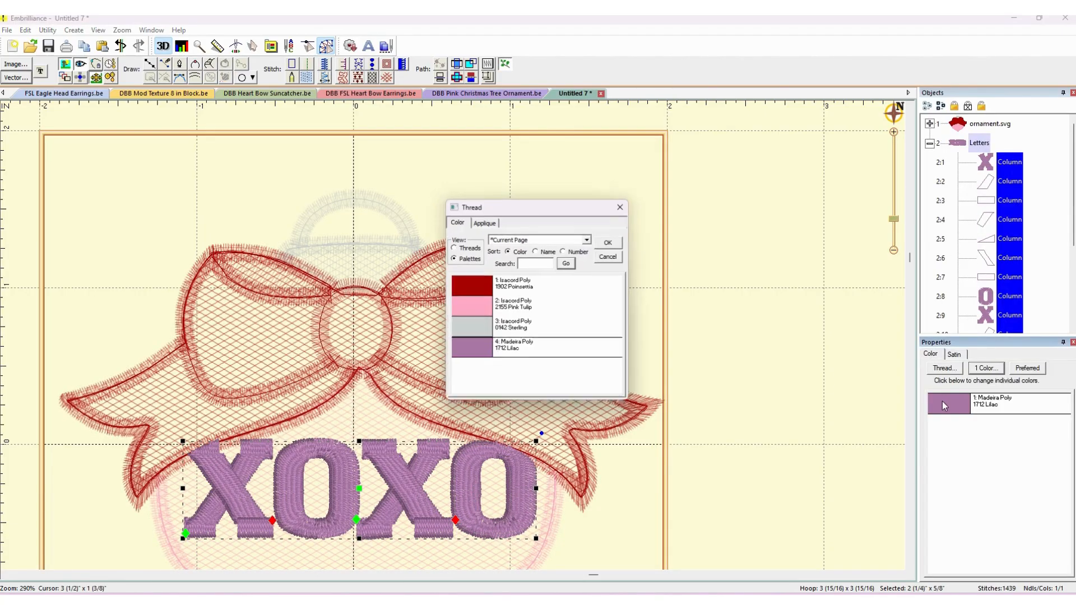
pyautogui.click(581, 251)
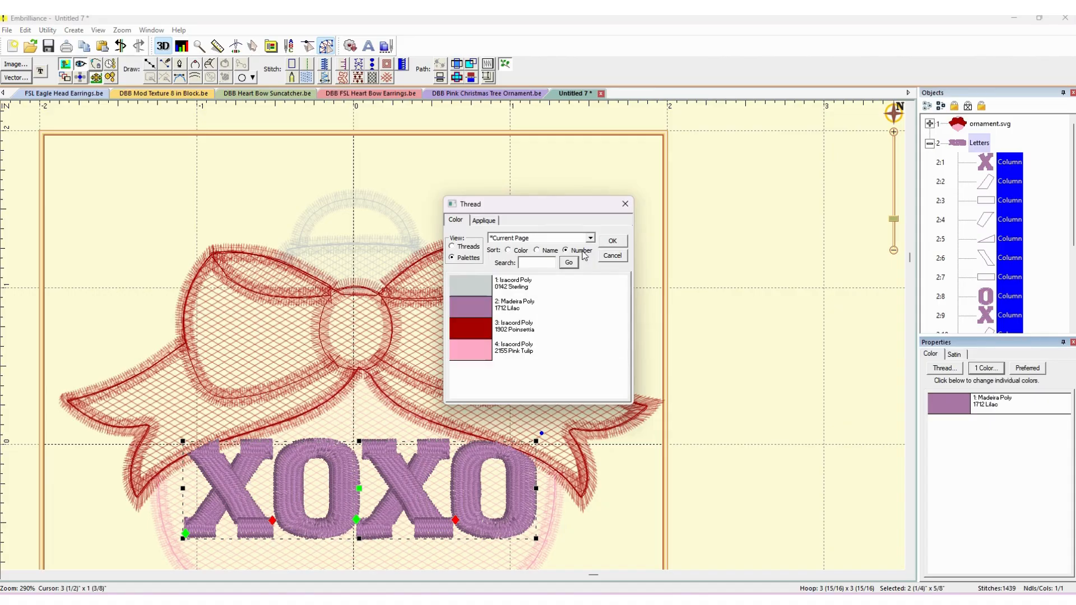
pyautogui.click(474, 247)
pyautogui.click(474, 311)
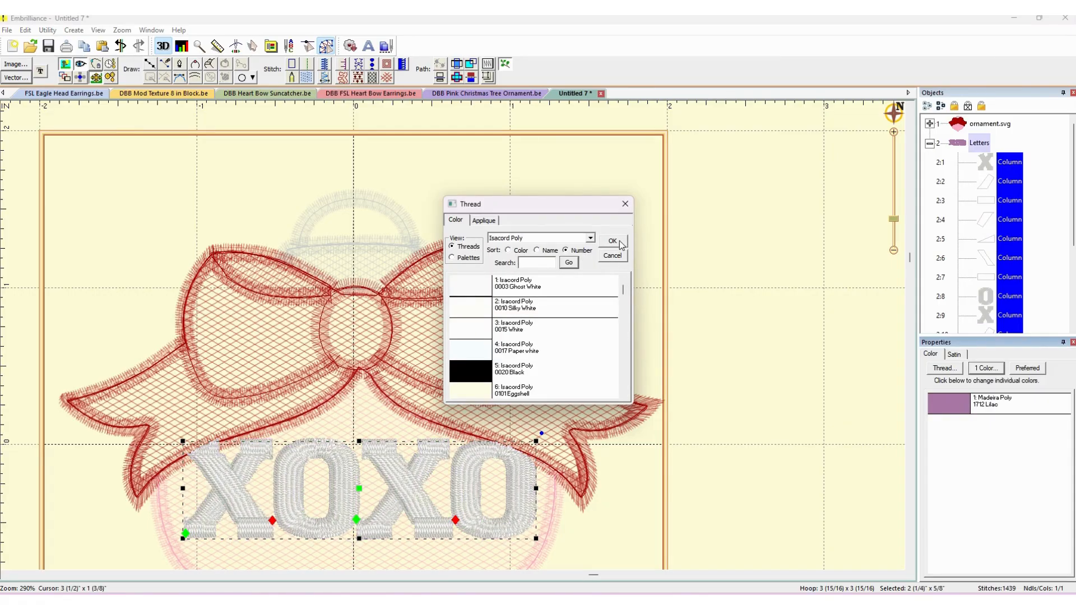
pyautogui.click(612, 240)
pyautogui.click(682, 274)
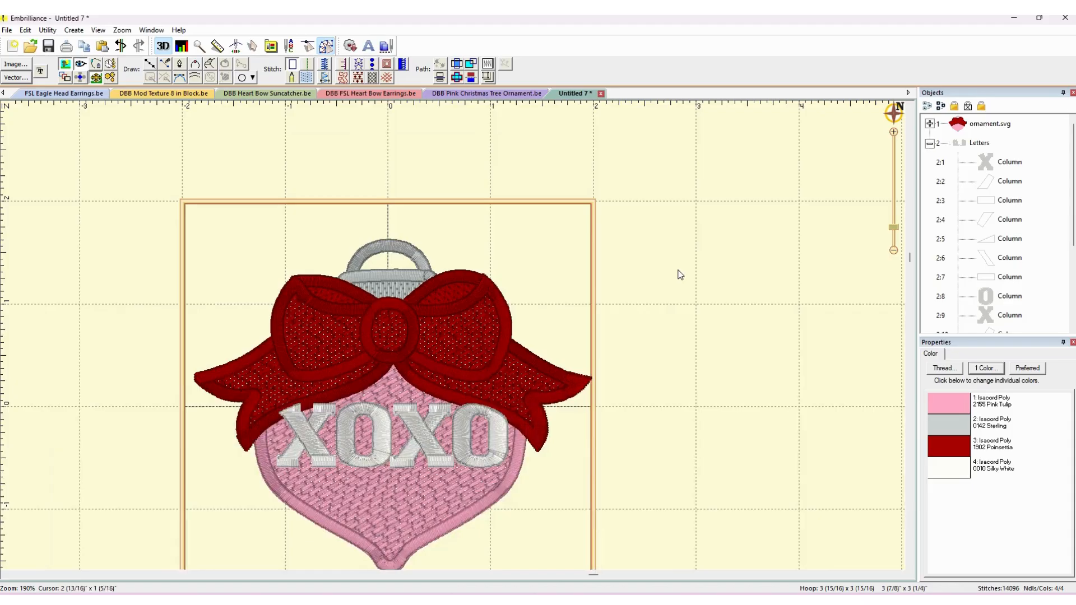
# Merge the ornament and the XOXO lettering into a single design.
pyautogui.click(927, 108)
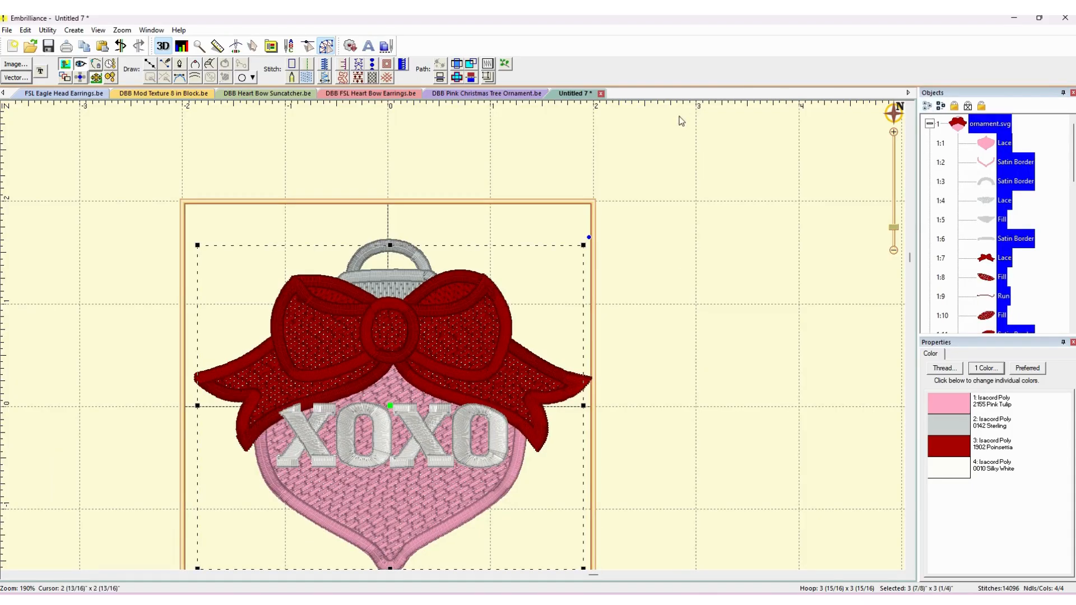
pyautogui.click(71, 31)
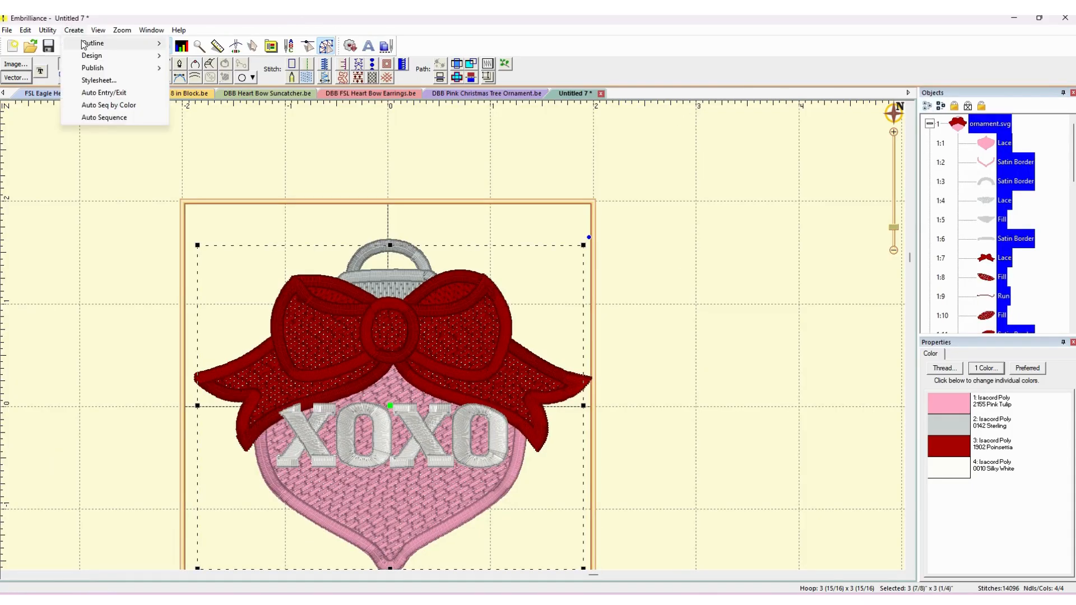
pyautogui.moveTo(113, 55)
pyautogui.click(214, 81)
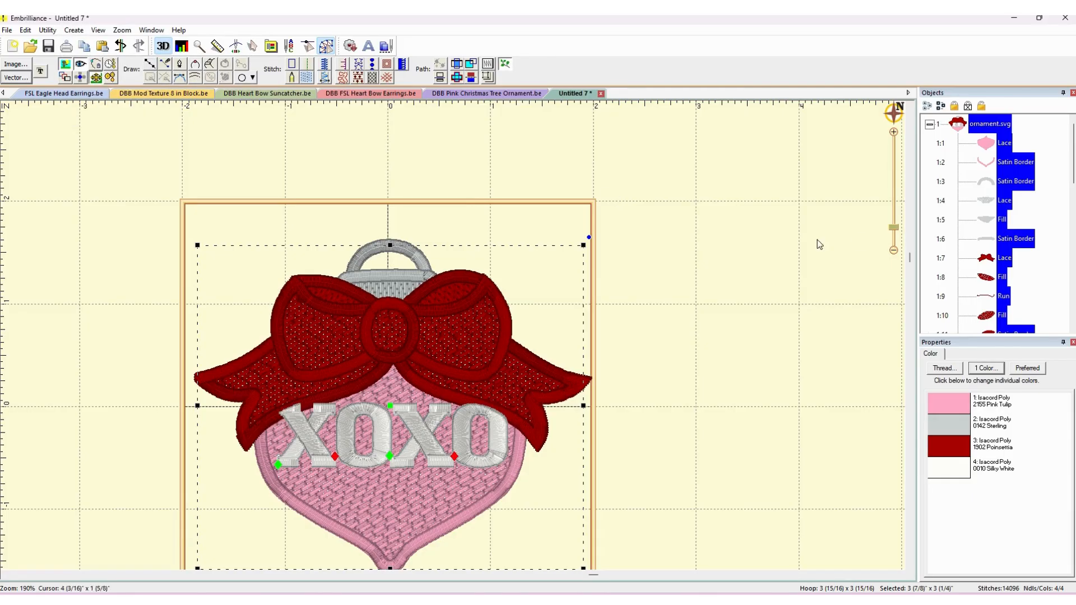
# Move all the XOXO lettering columns in the stitching order to directly after the pink ornament body's satin border, then deselect them.
pyautogui.scroll(-1, 947, 233)
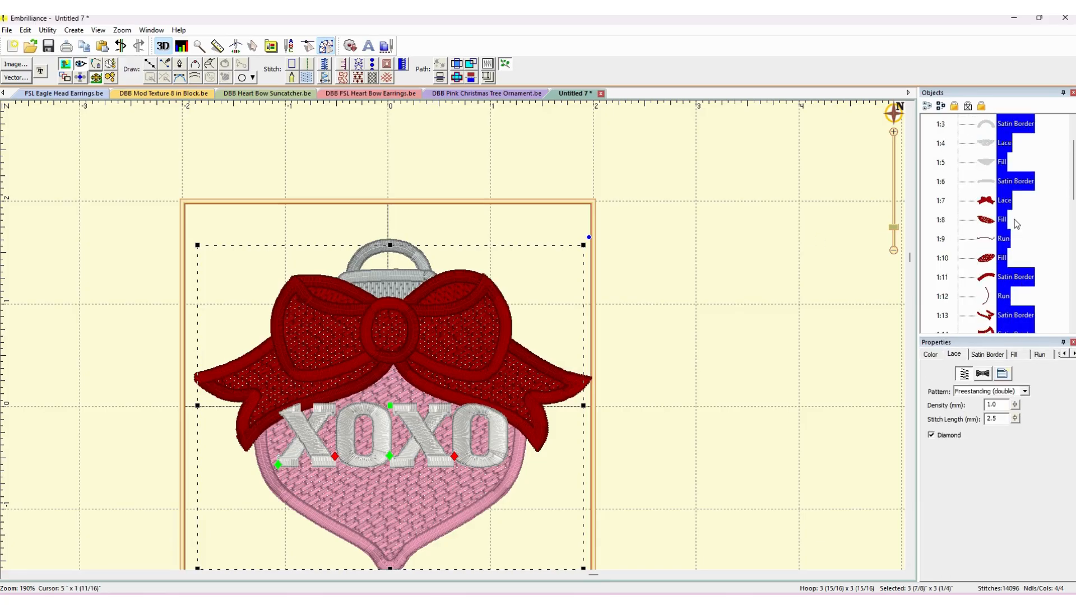
pyautogui.scroll(-5, 1017, 224)
pyautogui.click(988, 188)
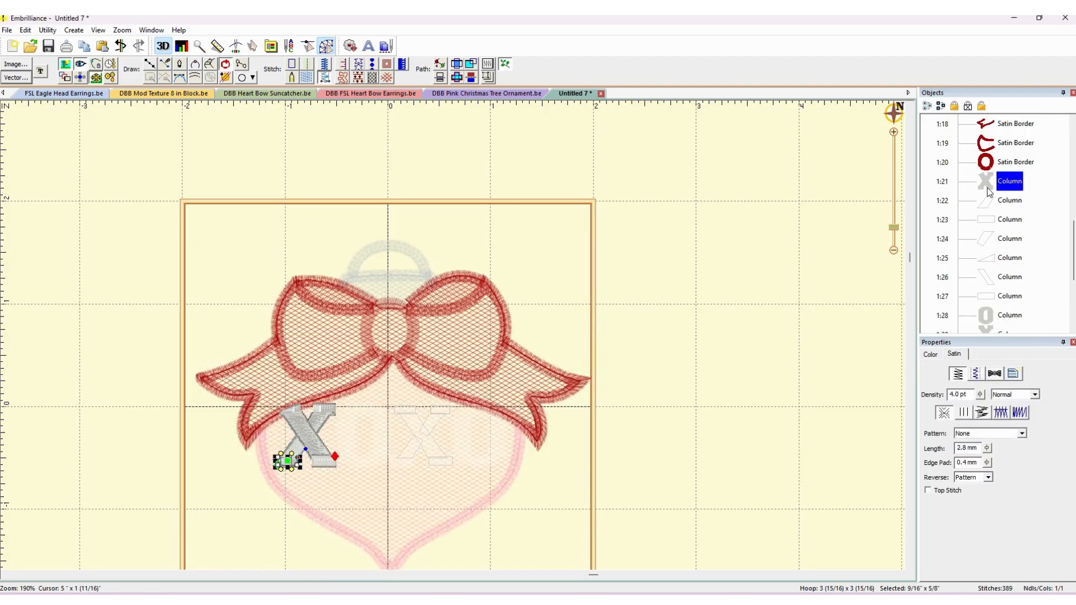
pyautogui.keyDown('shift'); pyautogui.click(1004, 296); pyautogui.keyUp('shift')
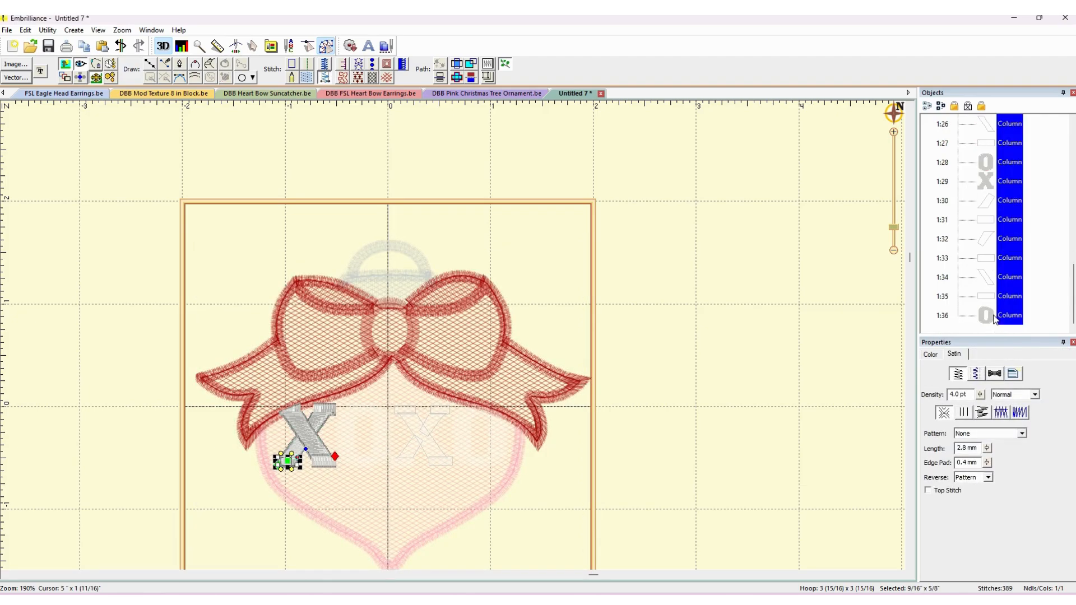
pyautogui.scroll(2, 1004, 295)
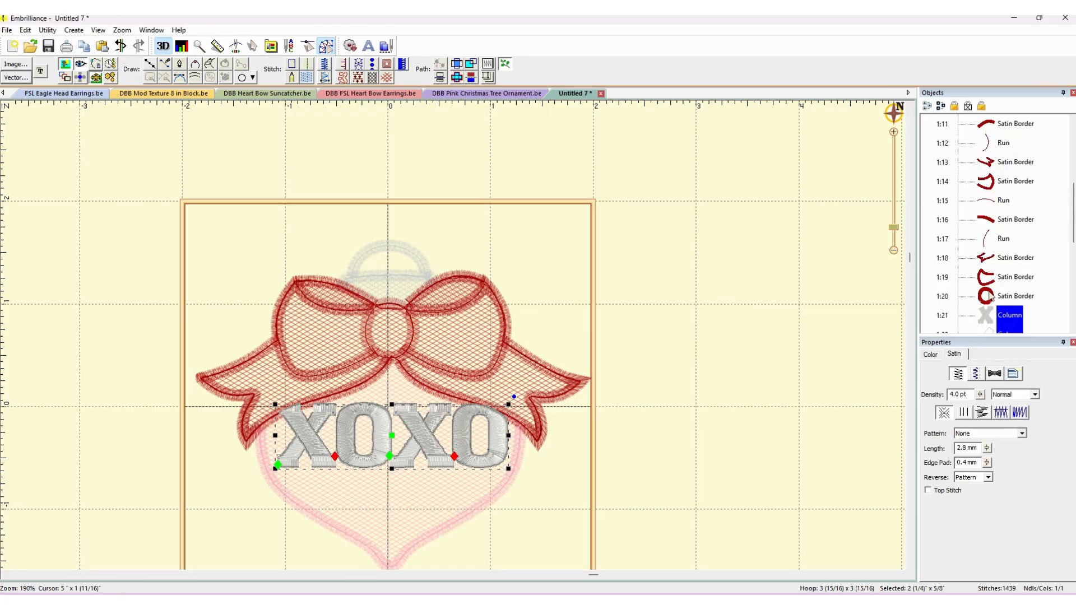
pyautogui.scroll(1, 988, 122)
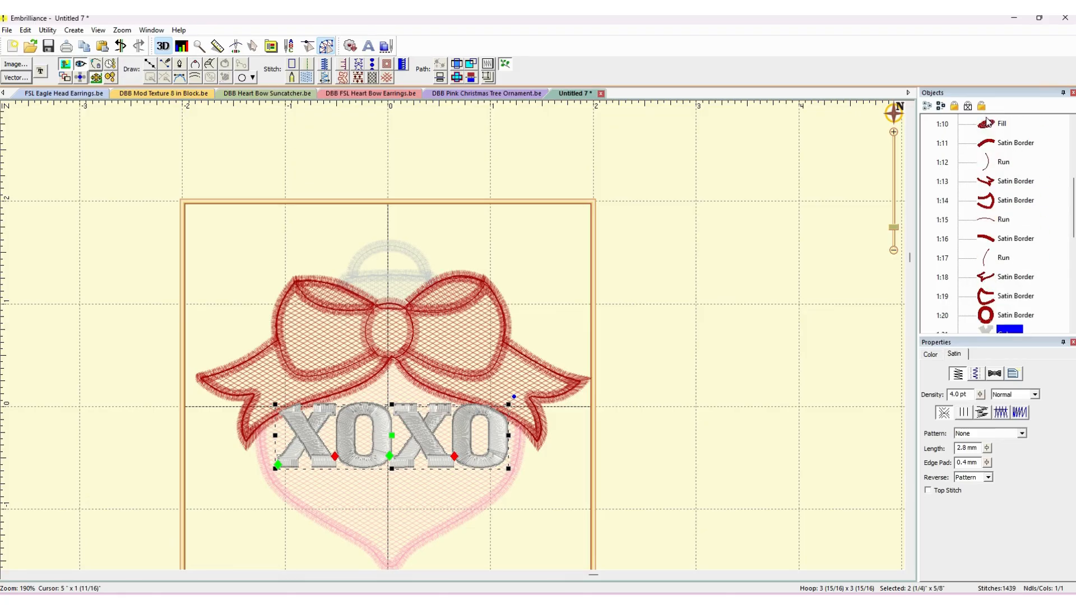
pyautogui.moveTo(988, 122); pyautogui.dragTo(986, 168)
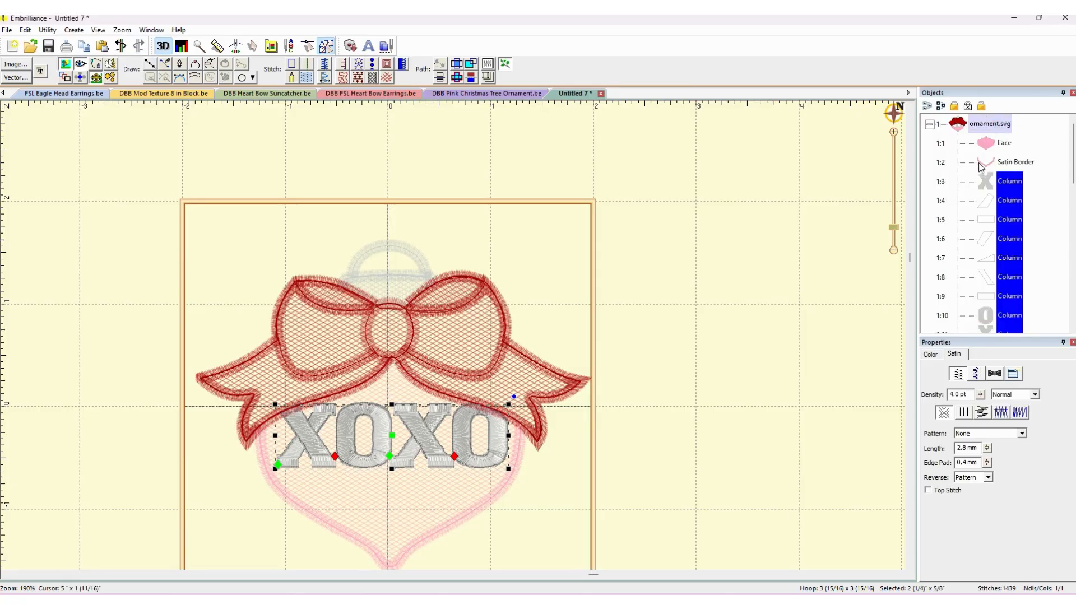
pyautogui.click(850, 226)
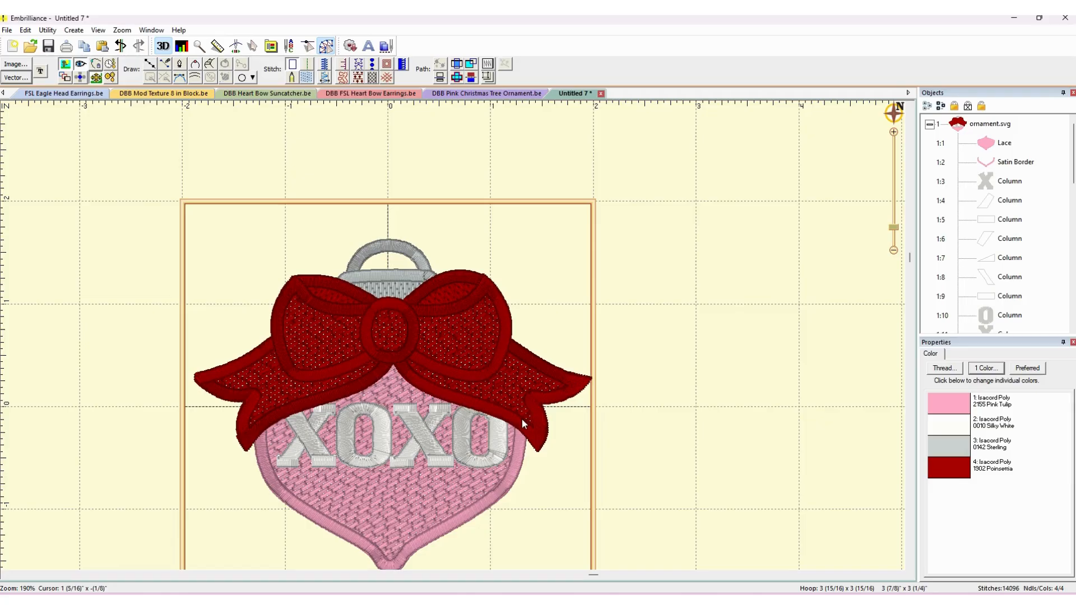
# Select all the XOXO lettering columns and slightly reduce their height from the upper edge, away from the bow, then deselect them.
pyautogui.click(998, 189)
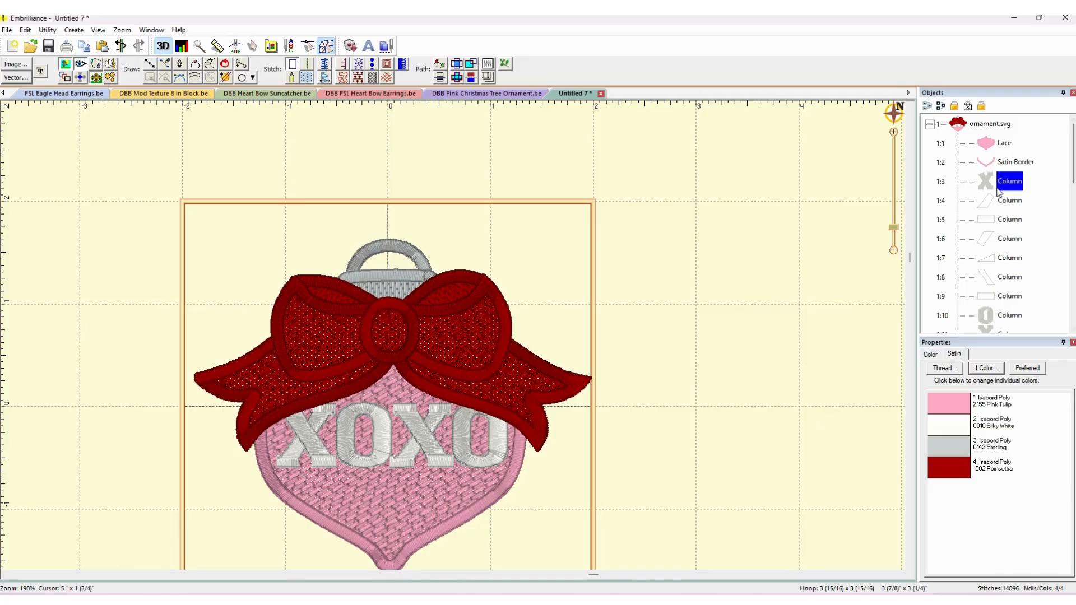
pyautogui.scroll(-6, 1000, 236)
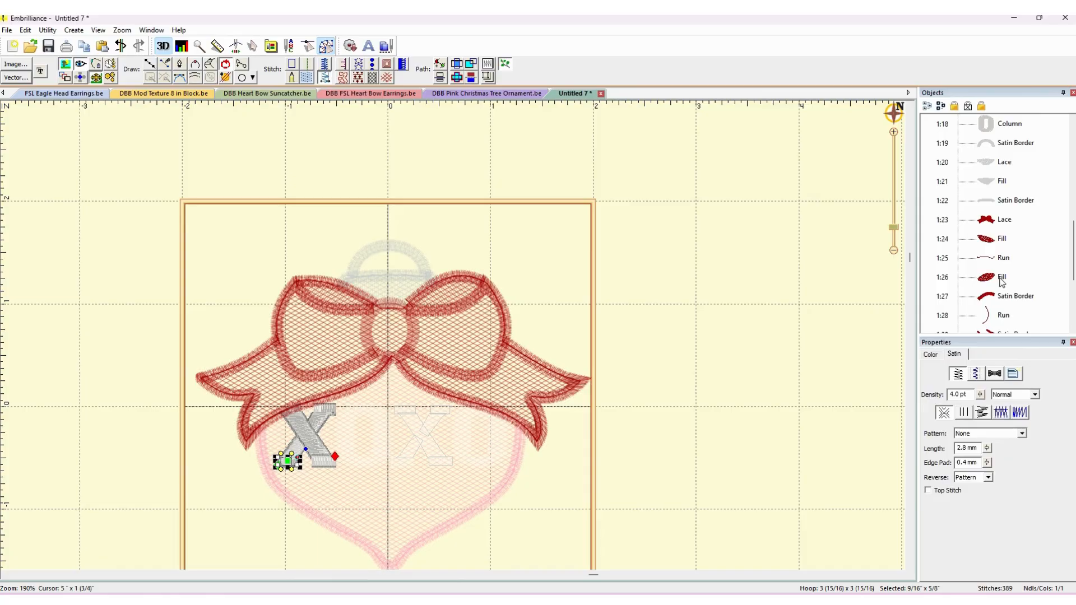
pyautogui.keyDown('shift'); pyautogui.click(1006, 124); pyautogui.keyUp('shift')
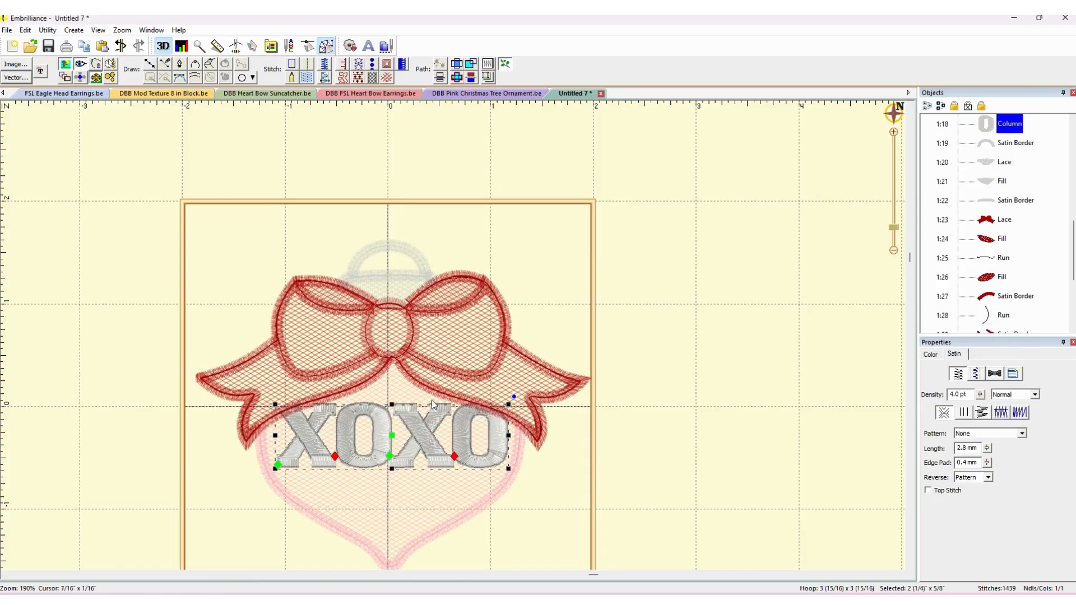
pyautogui.moveTo(392, 405); pyautogui.dragTo(394, 408)
pyautogui.click(643, 396)
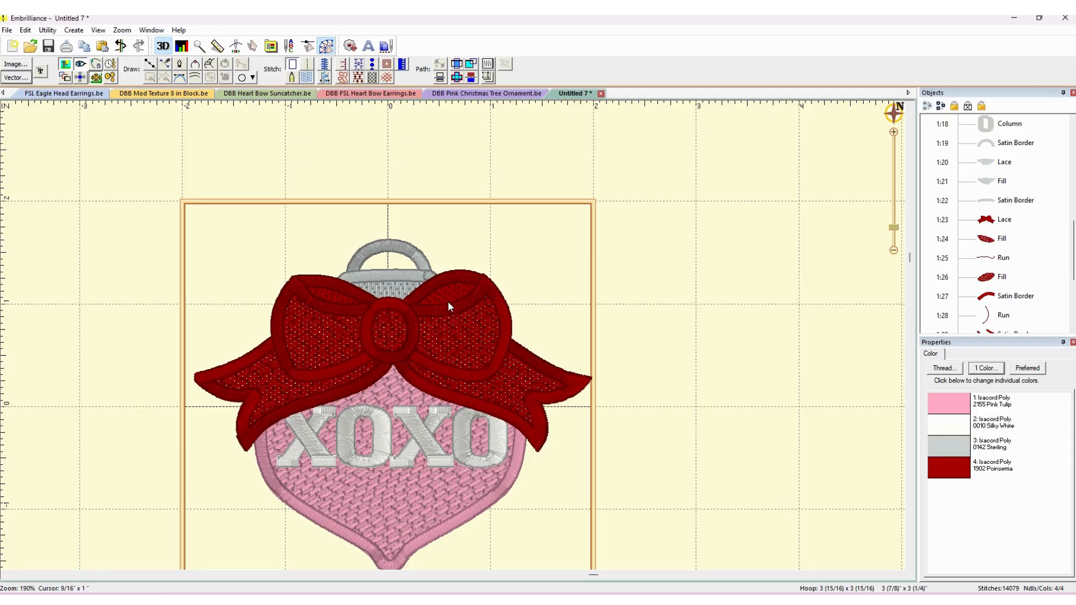
pyautogui.scroll(-2, 625, 325)
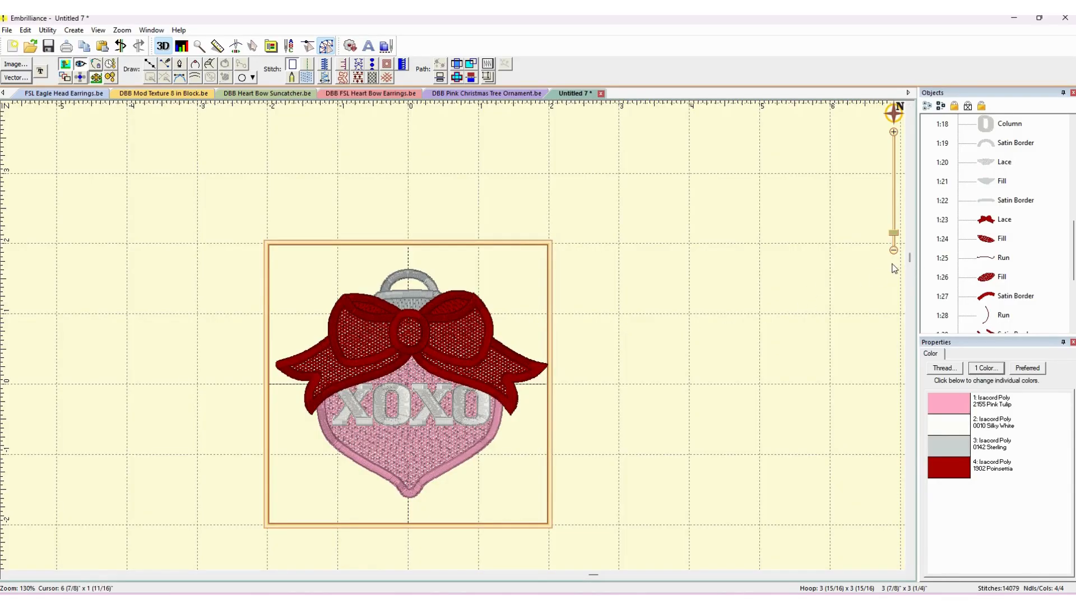
pyautogui.moveTo(910, 259); pyautogui.dragTo(910, 252)
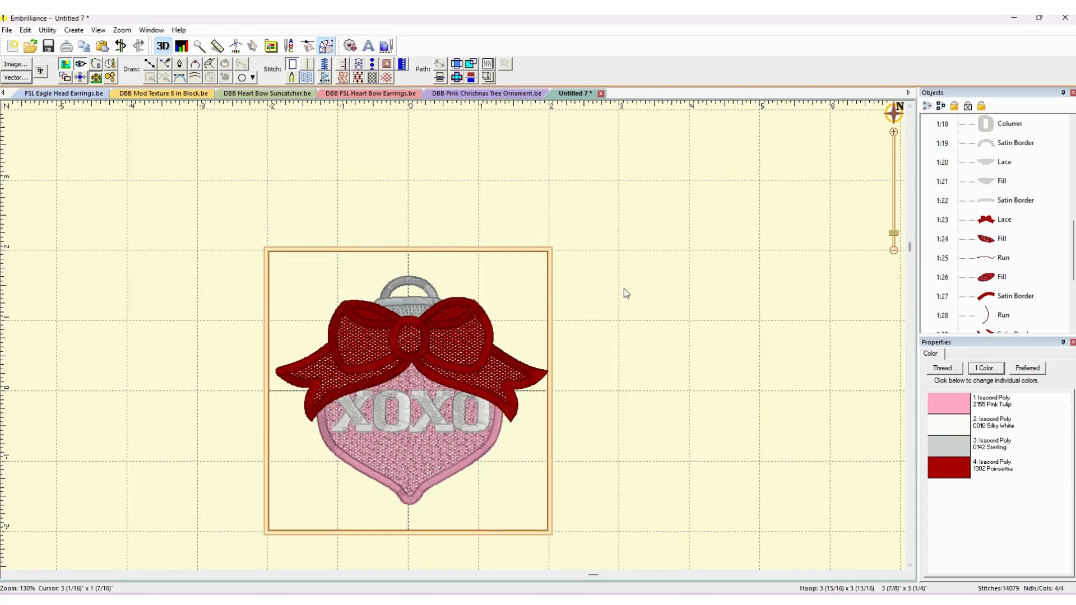